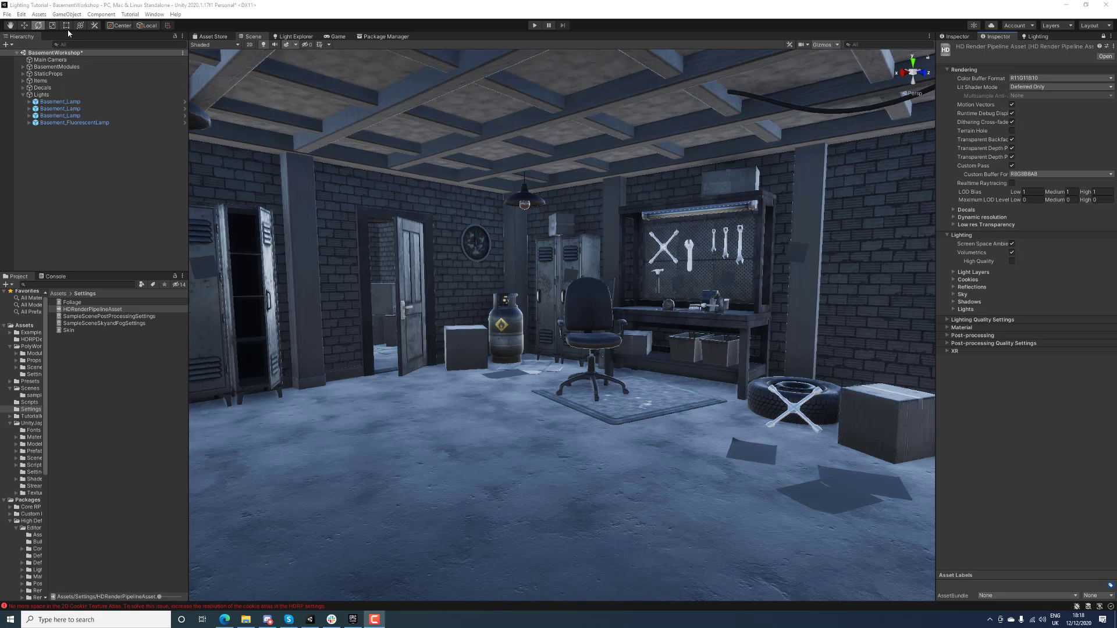
# Check the project's configuration in the HD Render Pipeline Wizard and close it
pyautogui.click(155, 14)
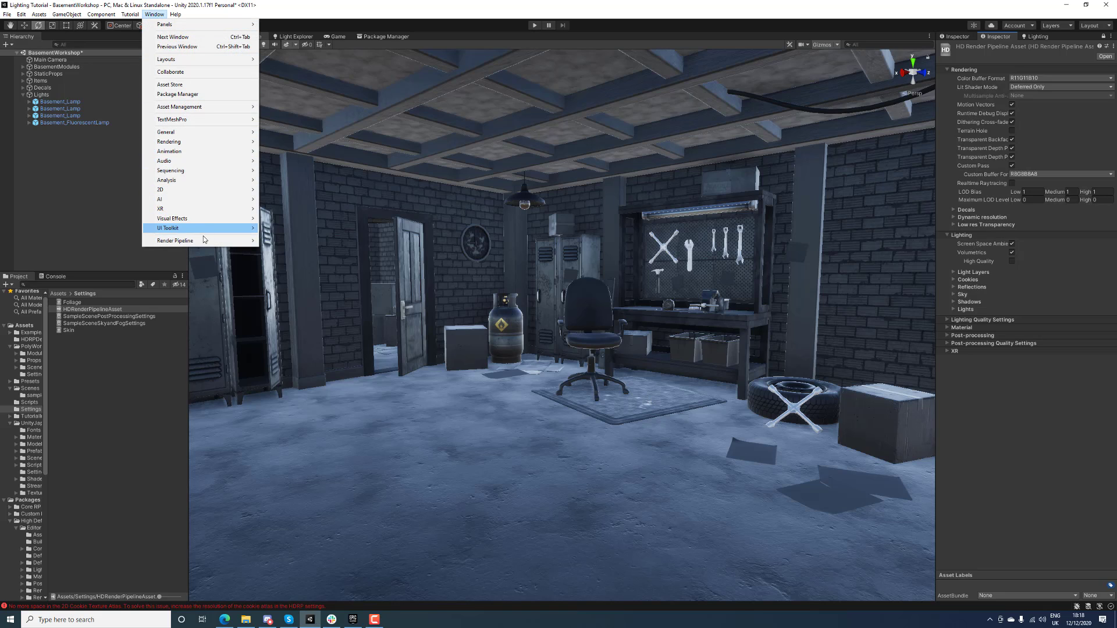
pyautogui.moveTo(206, 240)
pyautogui.click(298, 241)
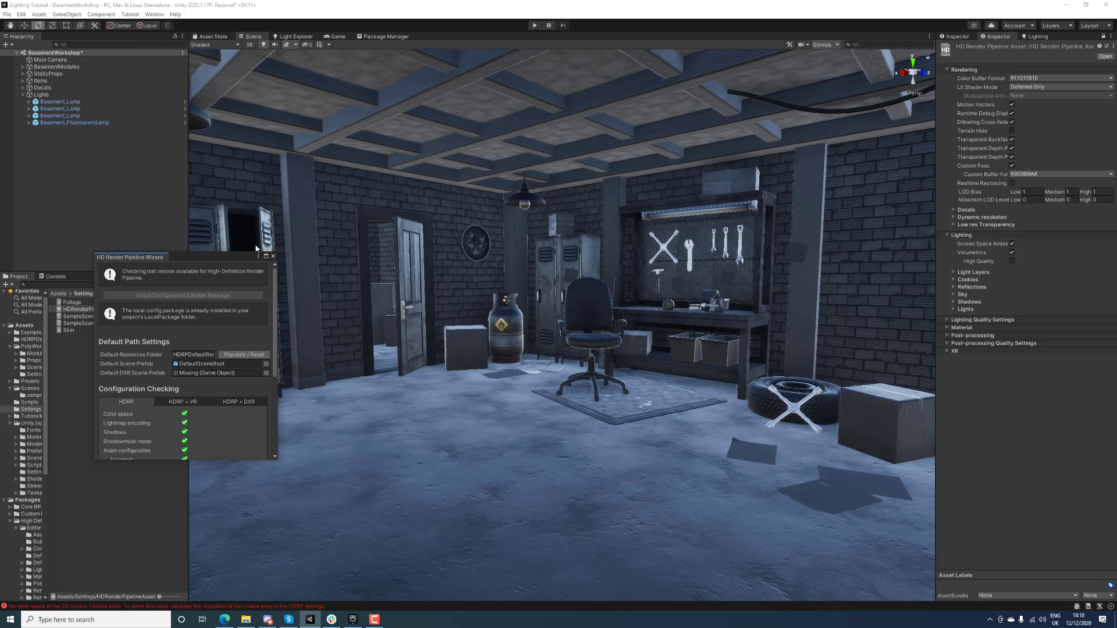
pyautogui.moveTo(223, 256); pyautogui.dragTo(221, 171)
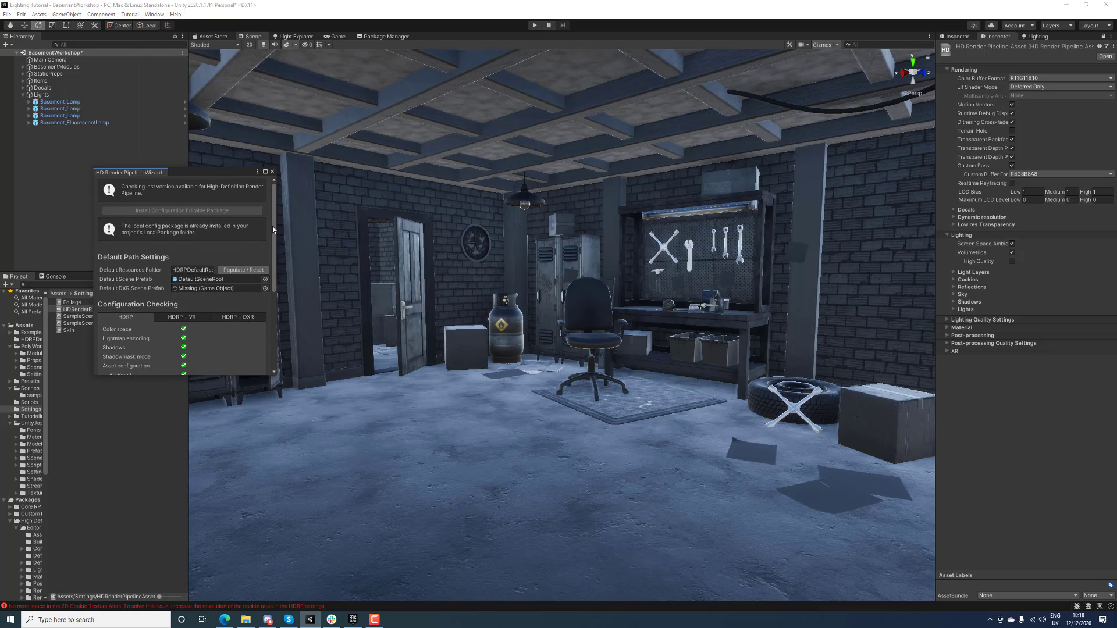
pyautogui.moveTo(273, 230); pyautogui.dragTo(282, 340)
pyautogui.click(272, 171)
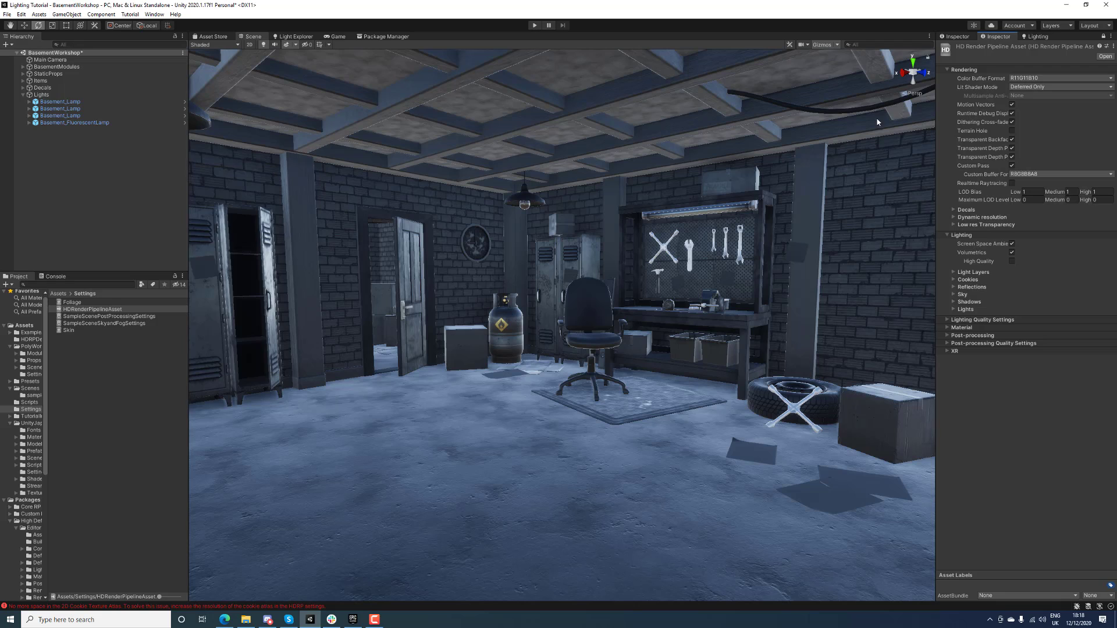
# Review the Shadows, Visual Environment, HDRI Sky, Exposure and Tonemapping overrides in the HDRP Default Settings profile and collapse the expanded sections
pyautogui.click(955, 38)
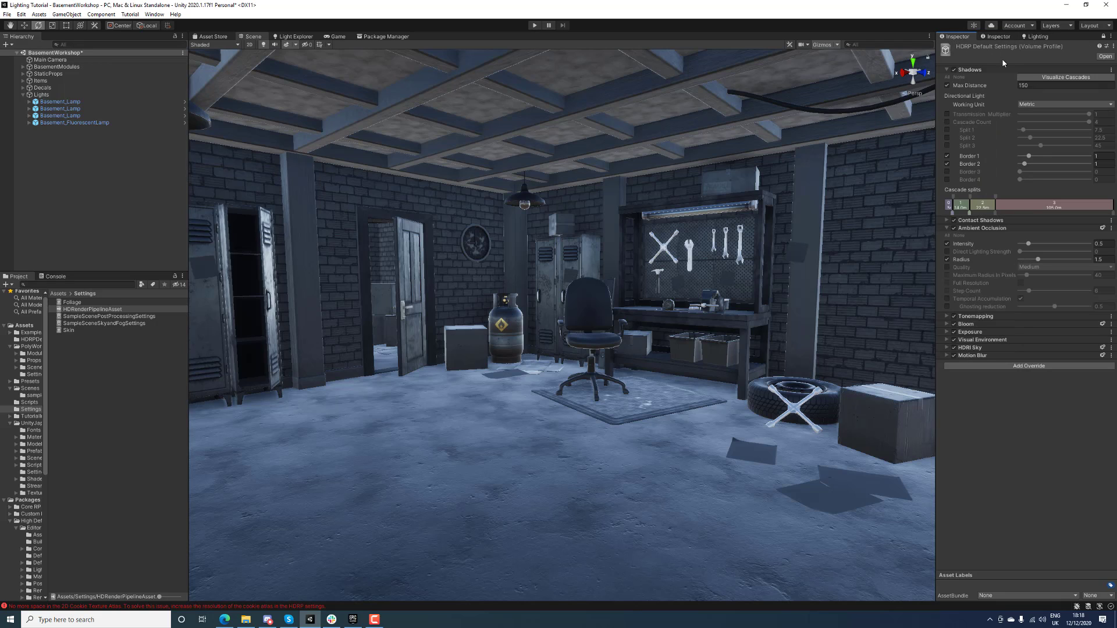
pyautogui.click(947, 70)
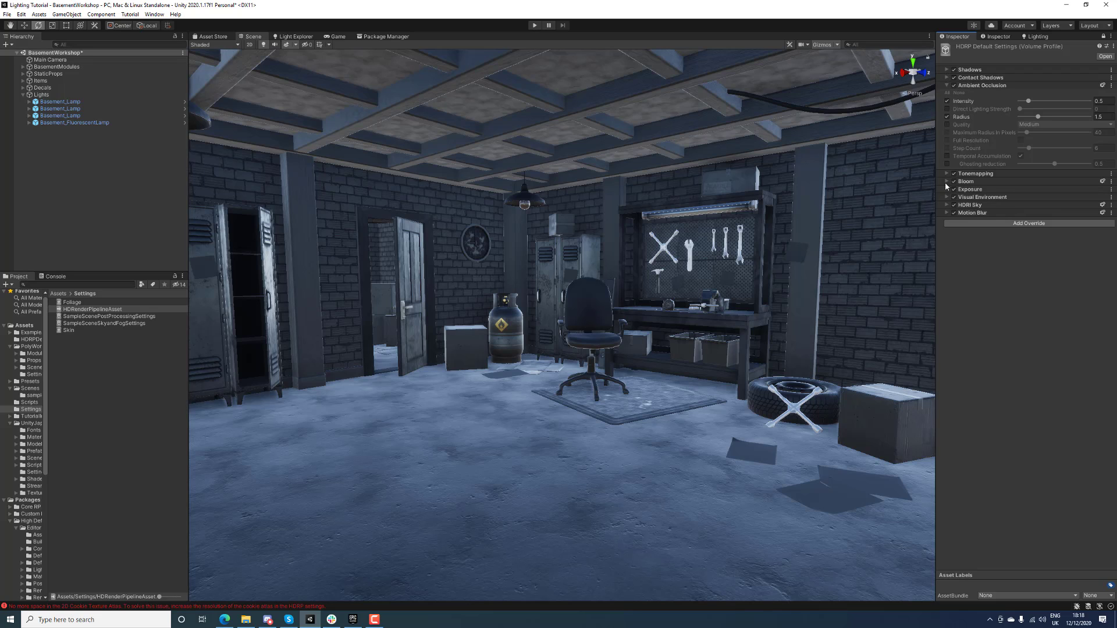
pyautogui.click(947, 197)
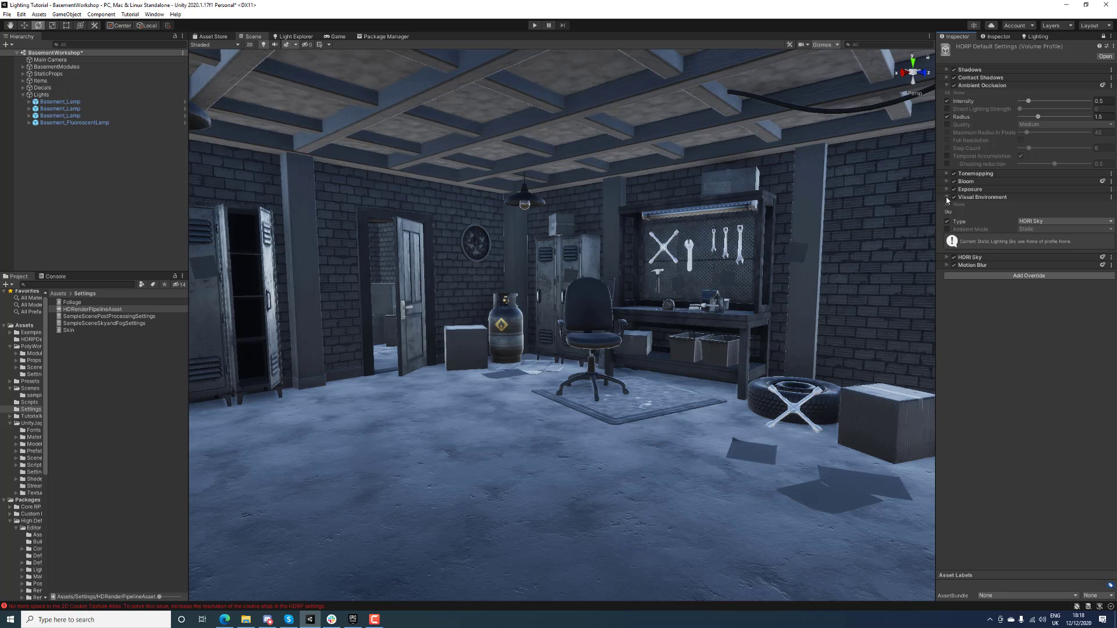
pyautogui.click(947, 198)
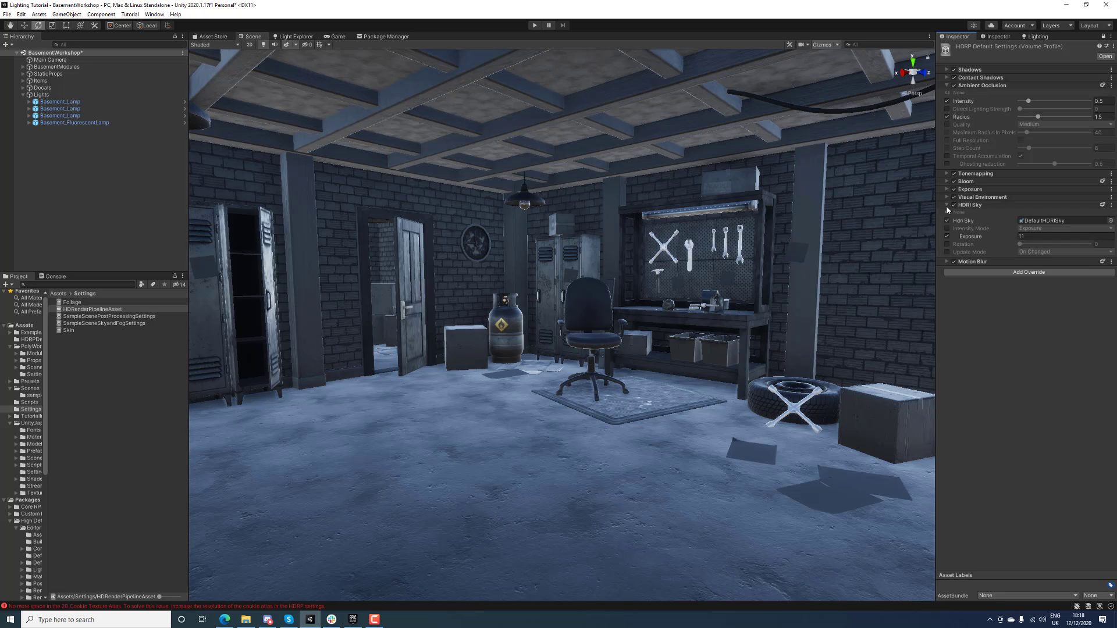
pyautogui.click(947, 190)
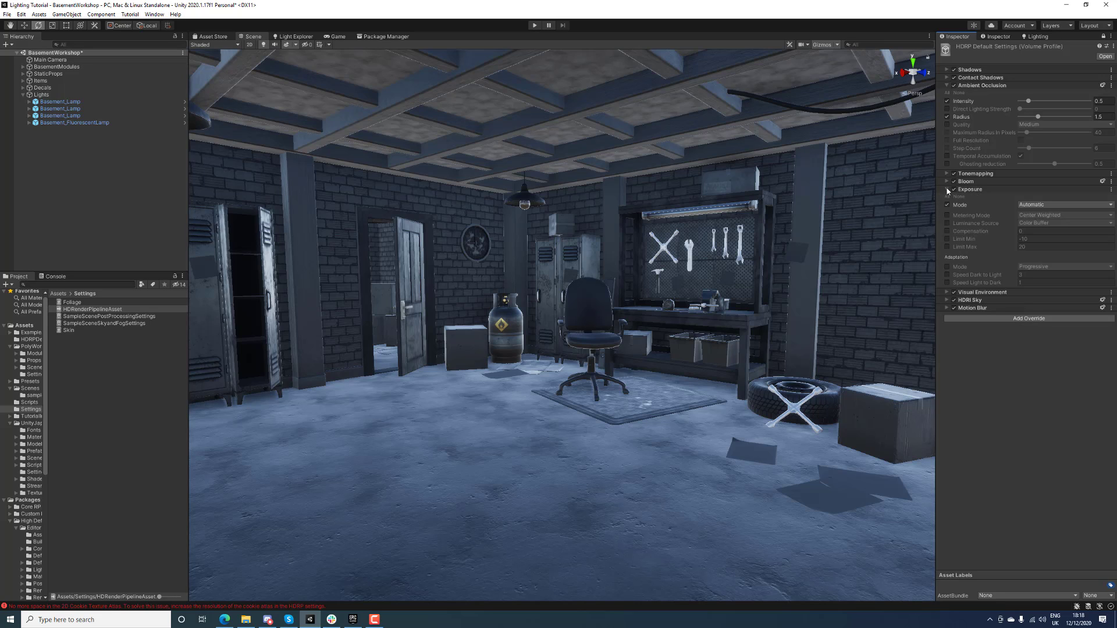
pyautogui.click(946, 189)
pyautogui.click(947, 174)
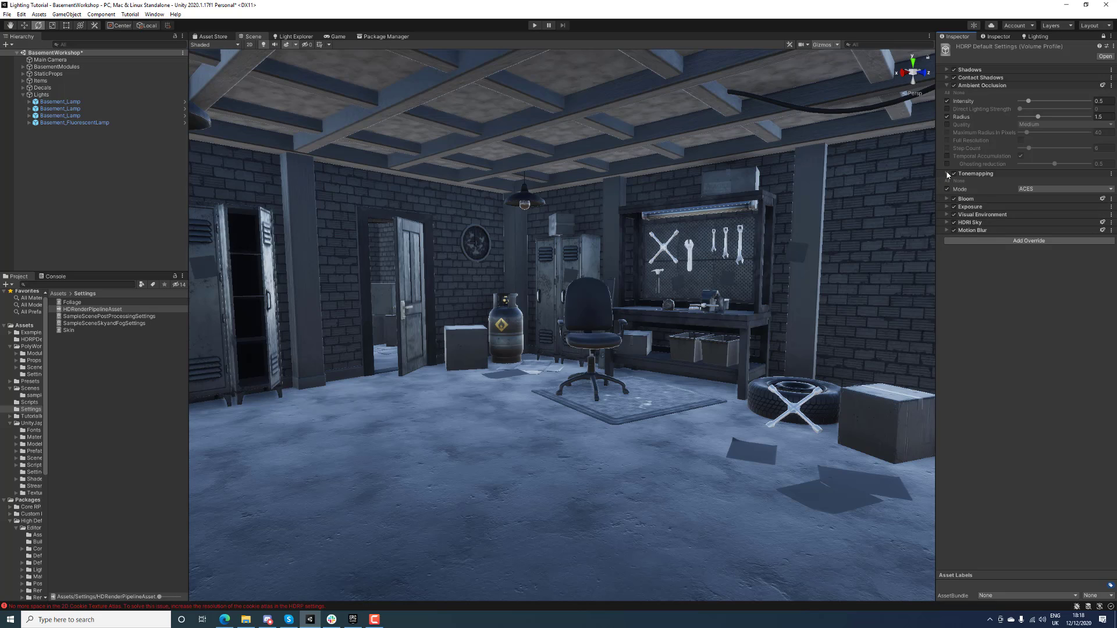
pyautogui.click(946, 174)
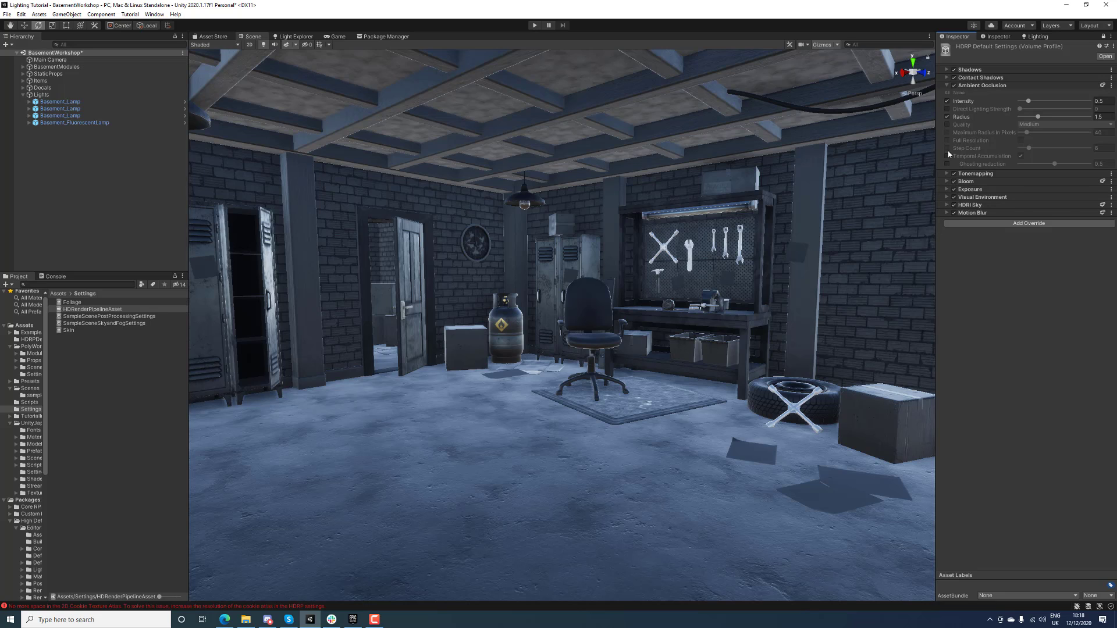
pyautogui.click(952, 87)
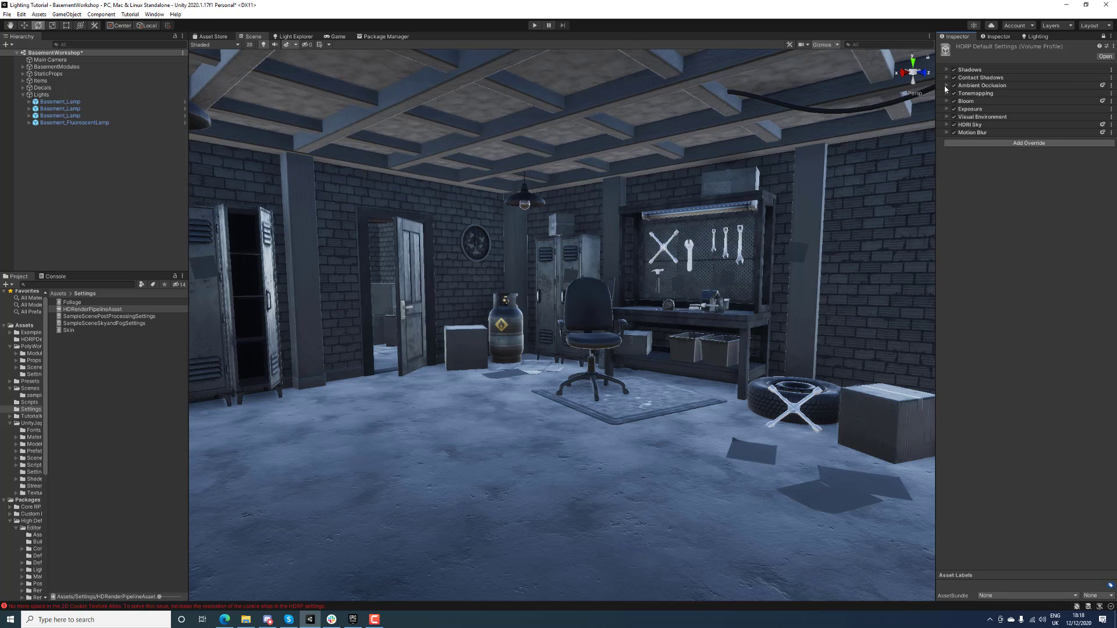
# Examine the Lighting Quality and Post-processing settings of the HD Render Pipeline Asset, including Contact Shadows
pyautogui.click(989, 37)
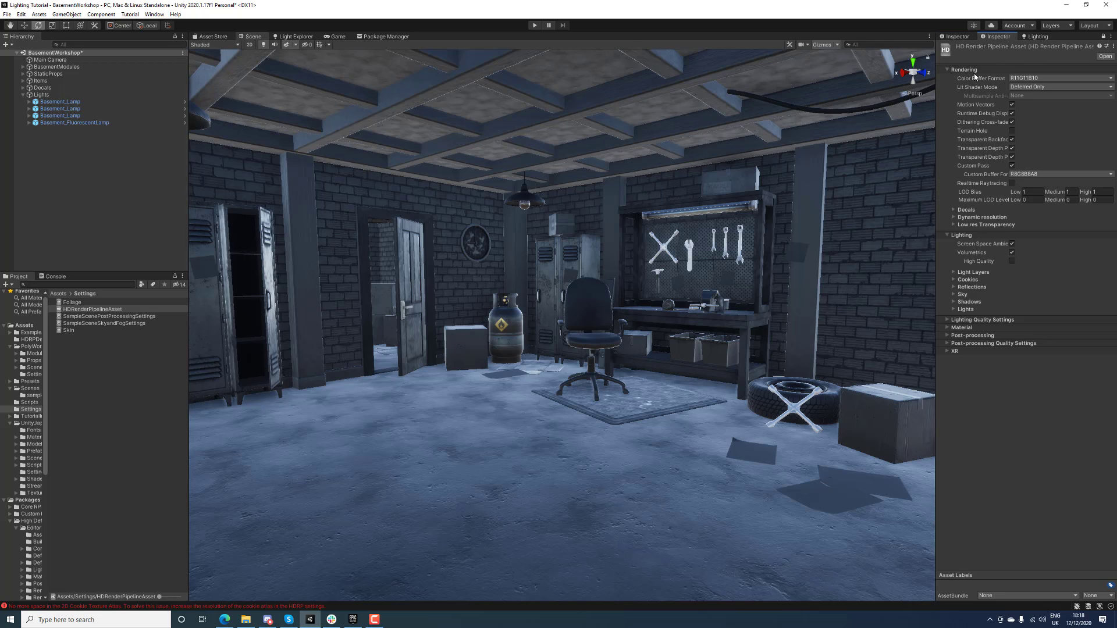
pyautogui.click(948, 320)
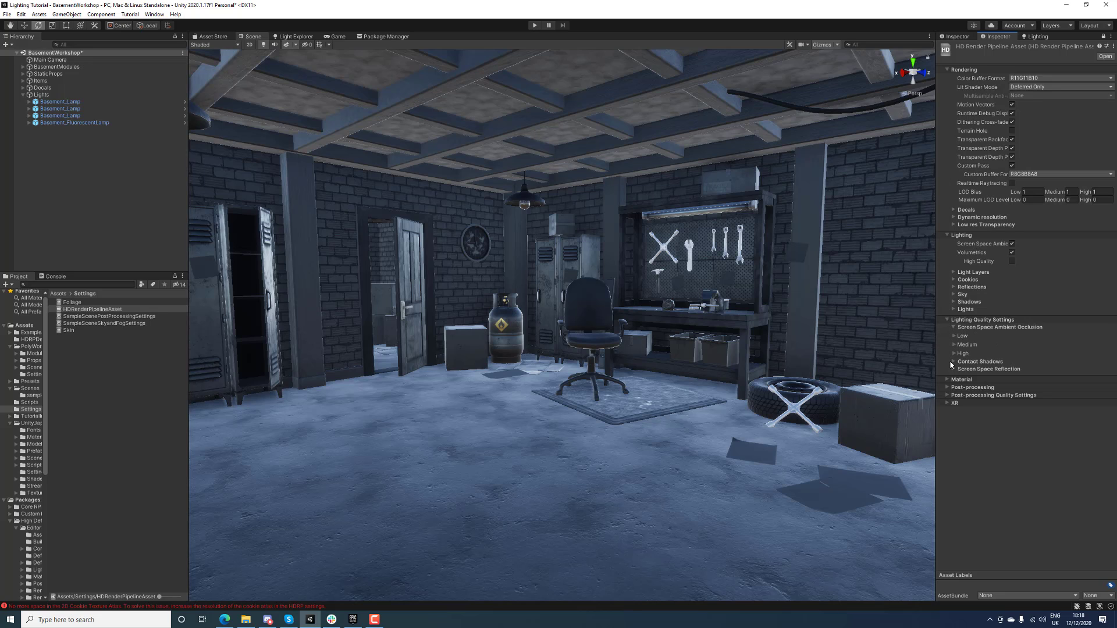
pyautogui.click(954, 362)
pyautogui.click(953, 361)
pyautogui.click(949, 321)
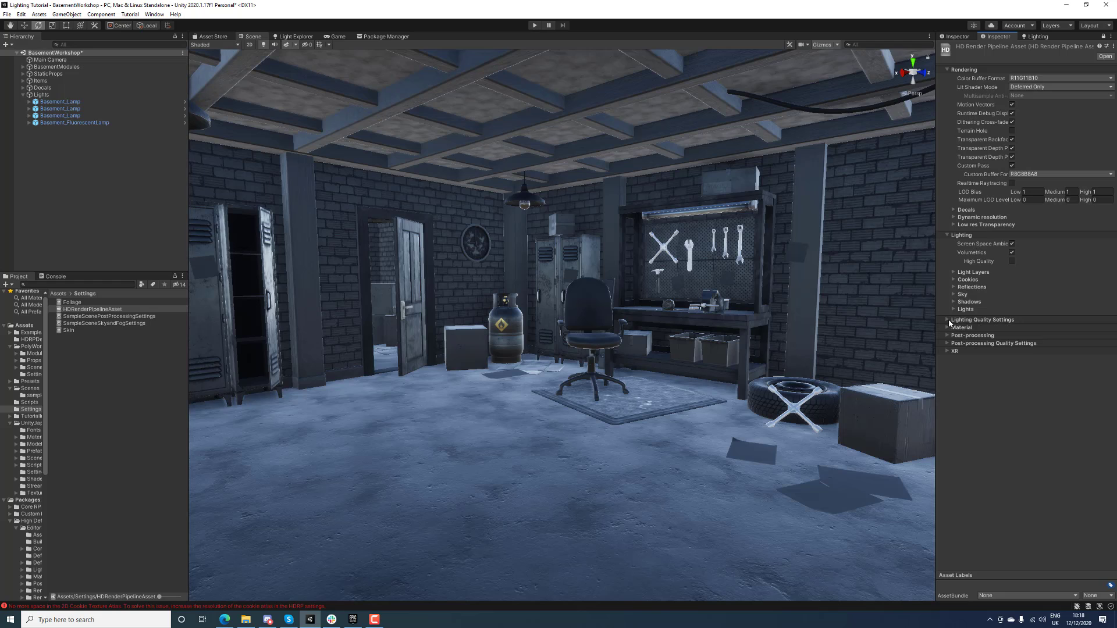
pyautogui.click(948, 336)
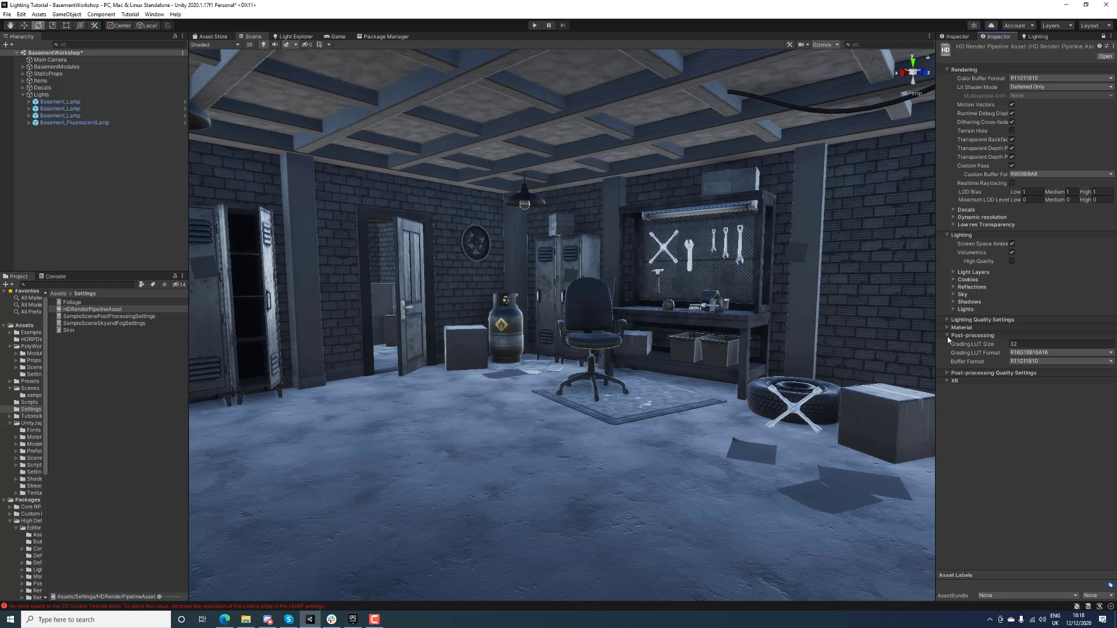
pyautogui.click(948, 336)
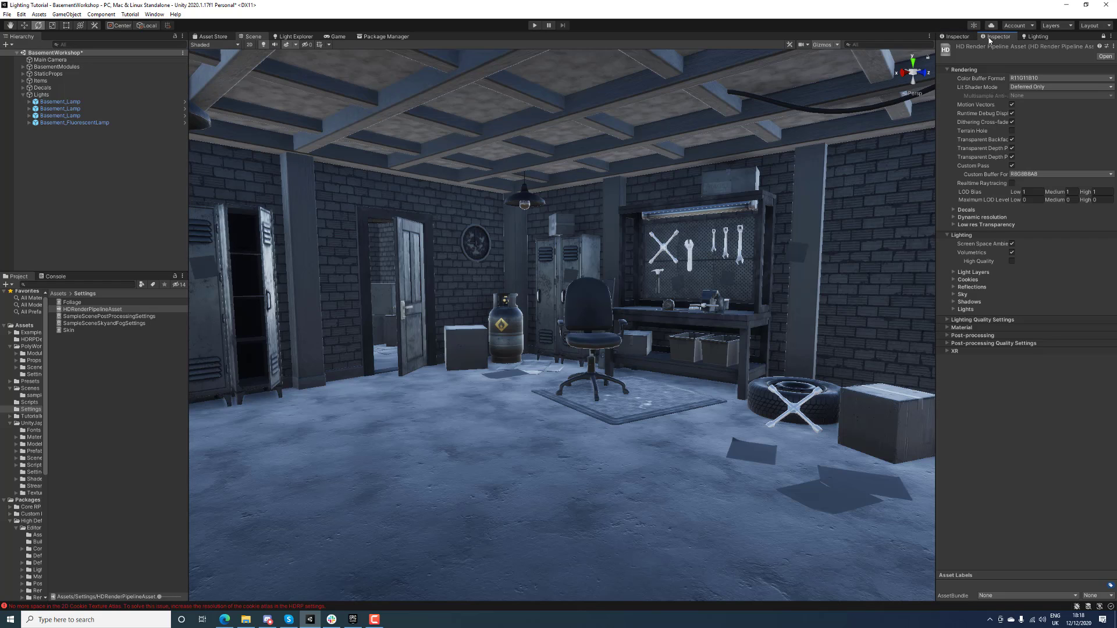
# Add another Inspector to the docked views and rearrange them so Lighting comes directly after the first Inspector
pyautogui.rightClick(1050, 39)
pyautogui.moveTo(1058, 56)
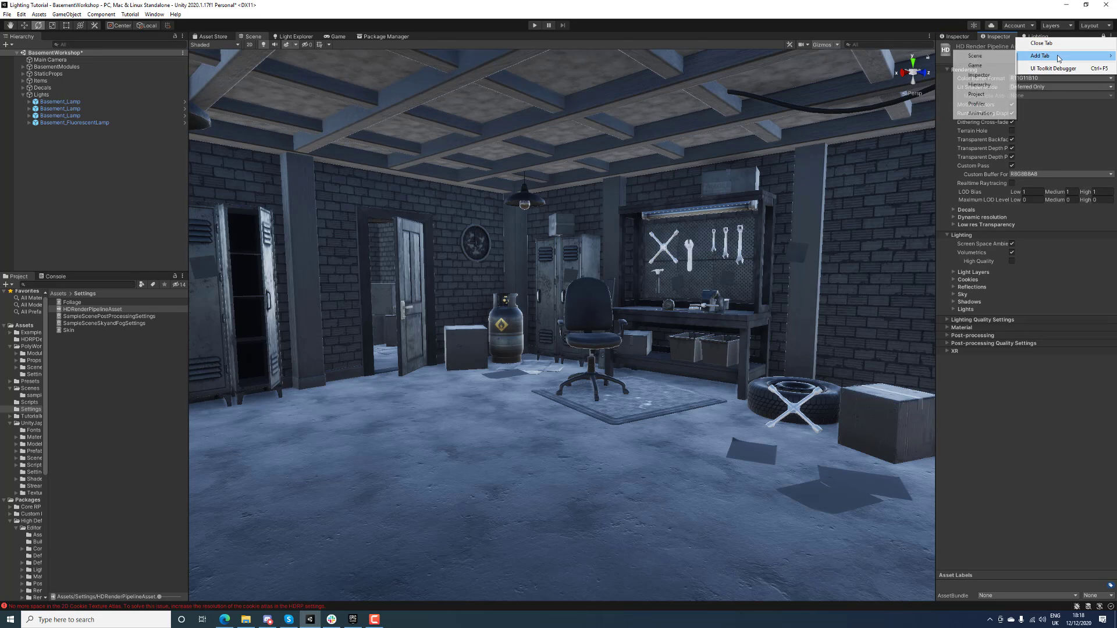
pyautogui.click(989, 75)
pyautogui.moveTo(1071, 38); pyautogui.dragTo(991, 40)
pyautogui.click(959, 38)
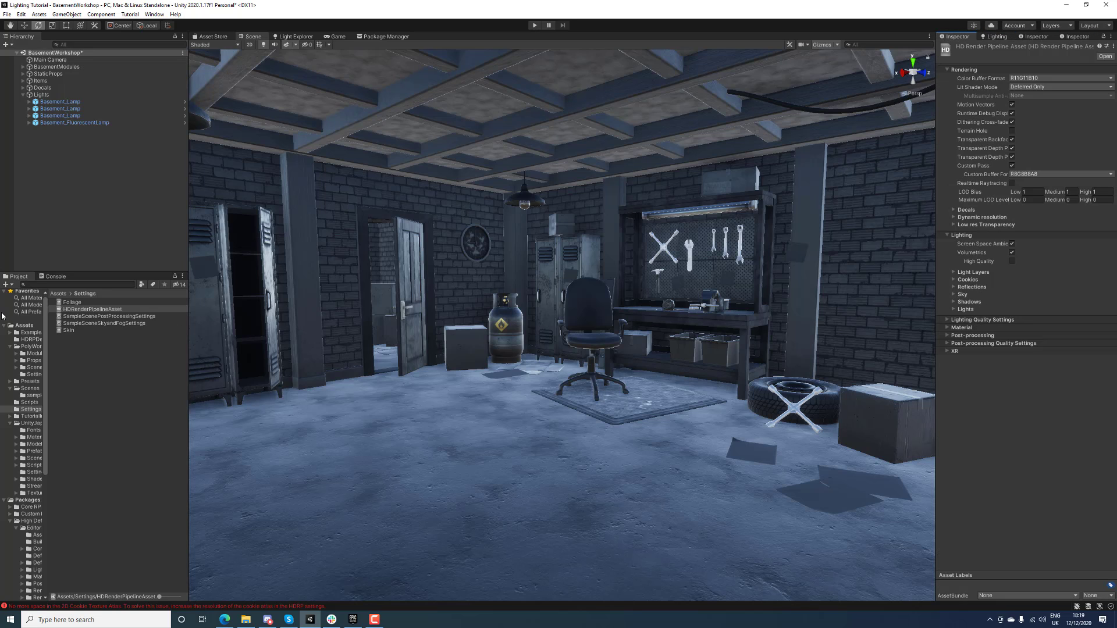
# Display the root Assets folder and look around the basement workshop with nothing selected
pyautogui.click(24, 326)
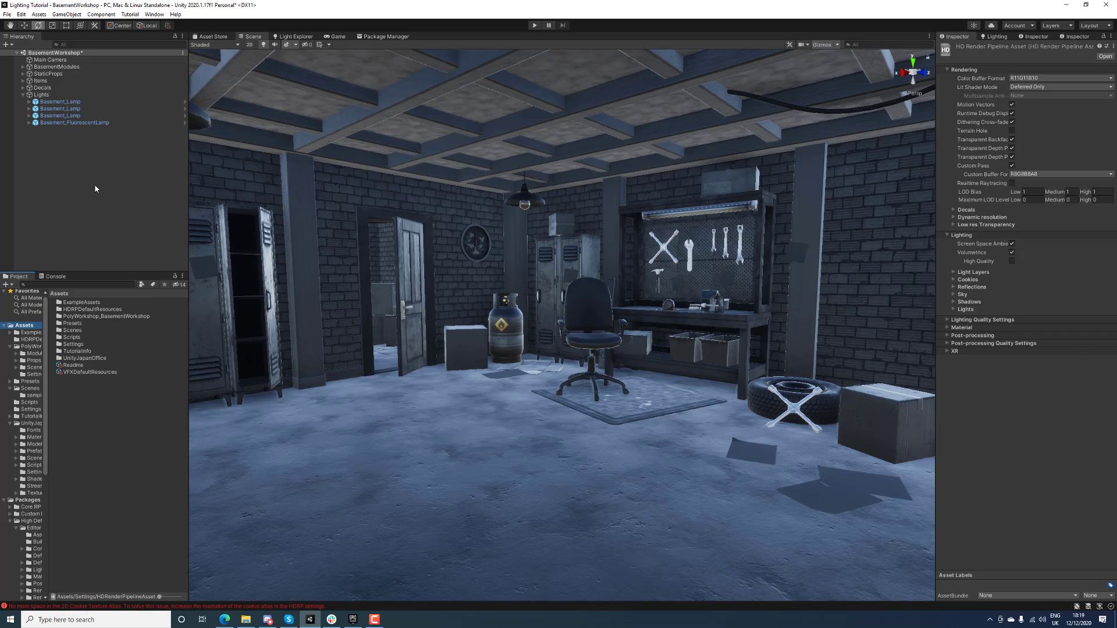
pyautogui.click(91, 165)
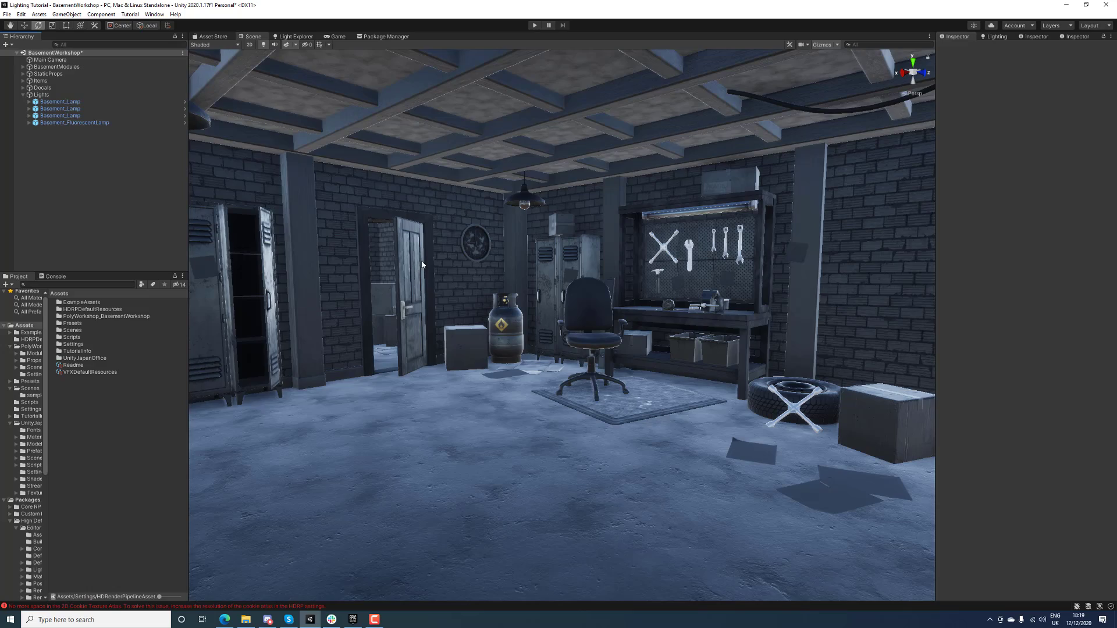
pyautogui.moveTo(422, 263); pyautogui.dragTo(594, 252, button='right')
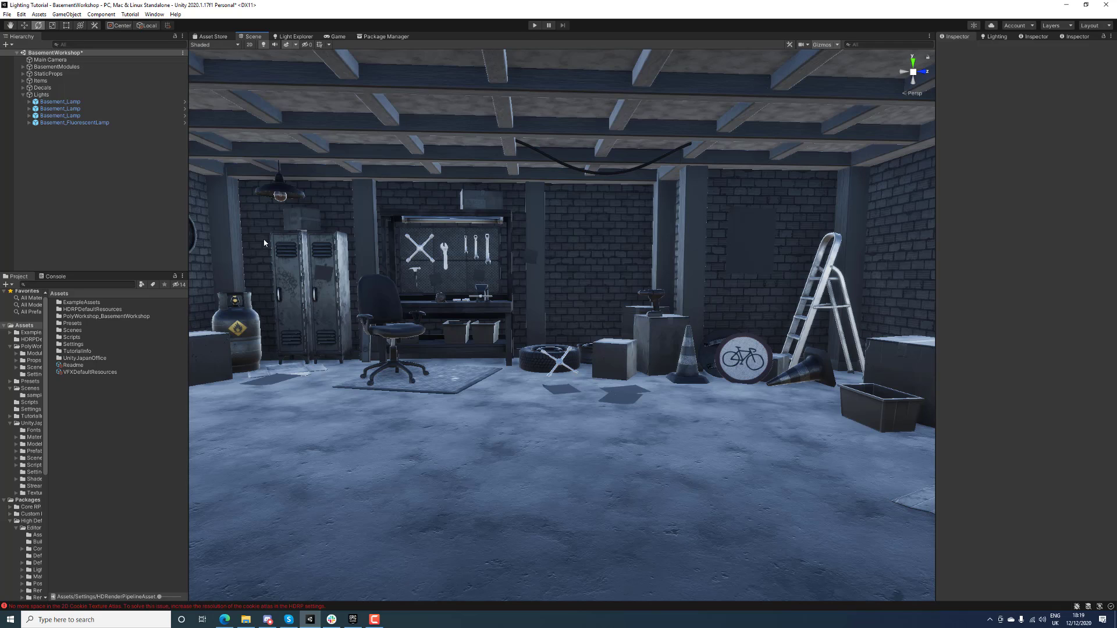
pyautogui.click(8, 45)
pyautogui.click(101, 178)
# Add a point light as a child of Lights and align it with the scene view inside the workshop
pyautogui.click(40, 95)
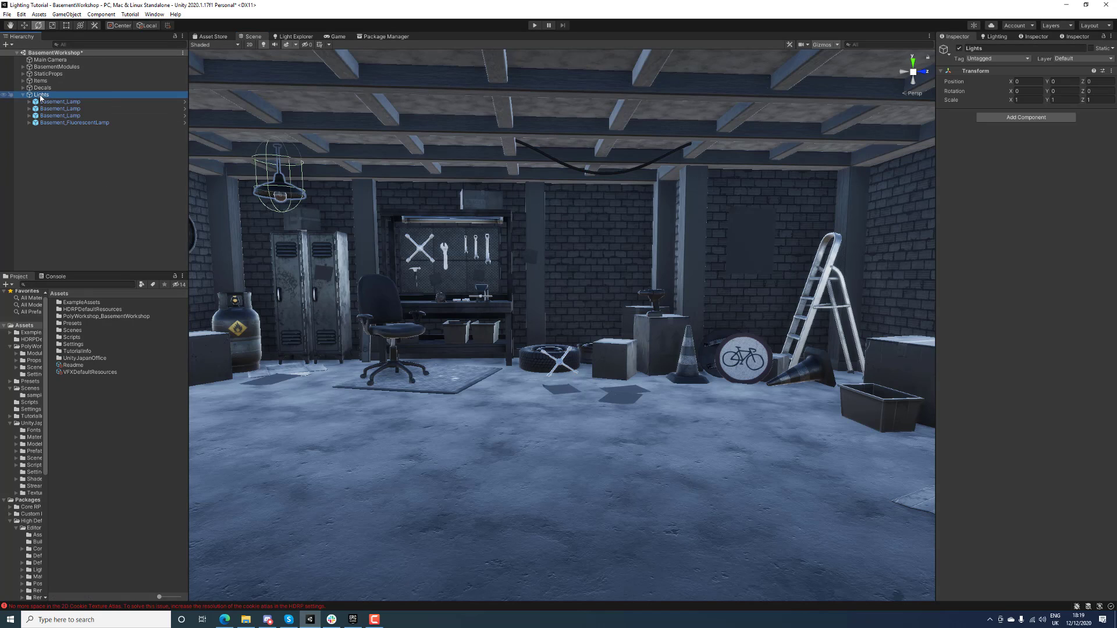
pyautogui.rightClick(41, 95)
pyautogui.moveTo(61, 224)
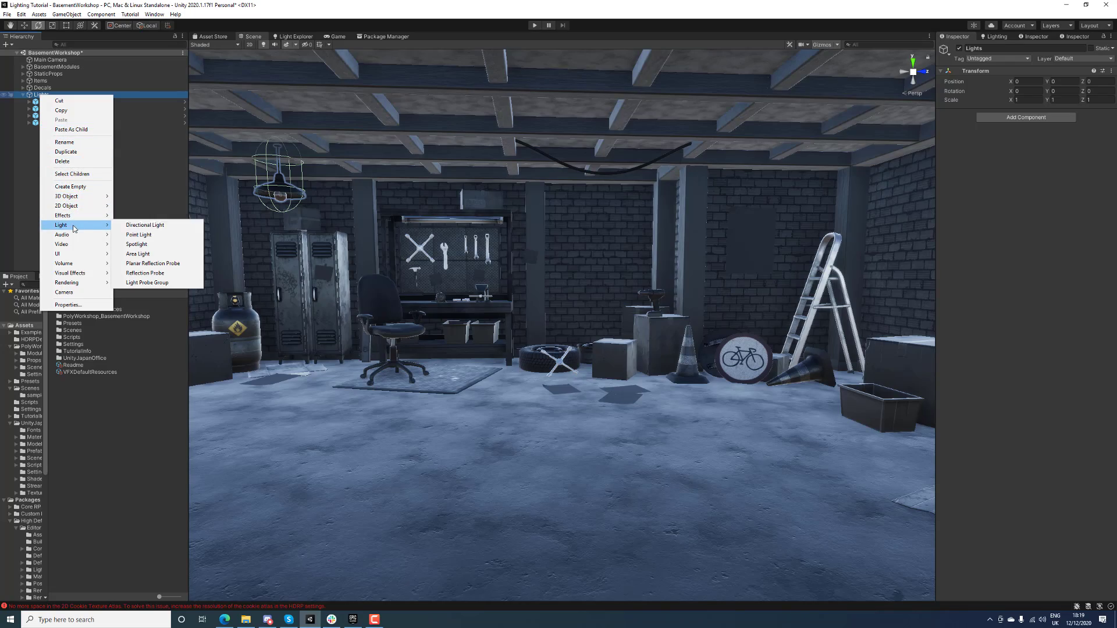
pyautogui.click(157, 234)
pyautogui.keyDown('alt'); pyautogui.moveTo(361, 273); pyautogui.dragTo(459, 274); pyautogui.keyUp('alt')
pyautogui.press('w')
pyautogui.moveTo(459, 274); pyautogui.dragTo(405, 298, button='right')
pyautogui.hotkey('ctrl', 'shift', 'f')
pyautogui.press('s')
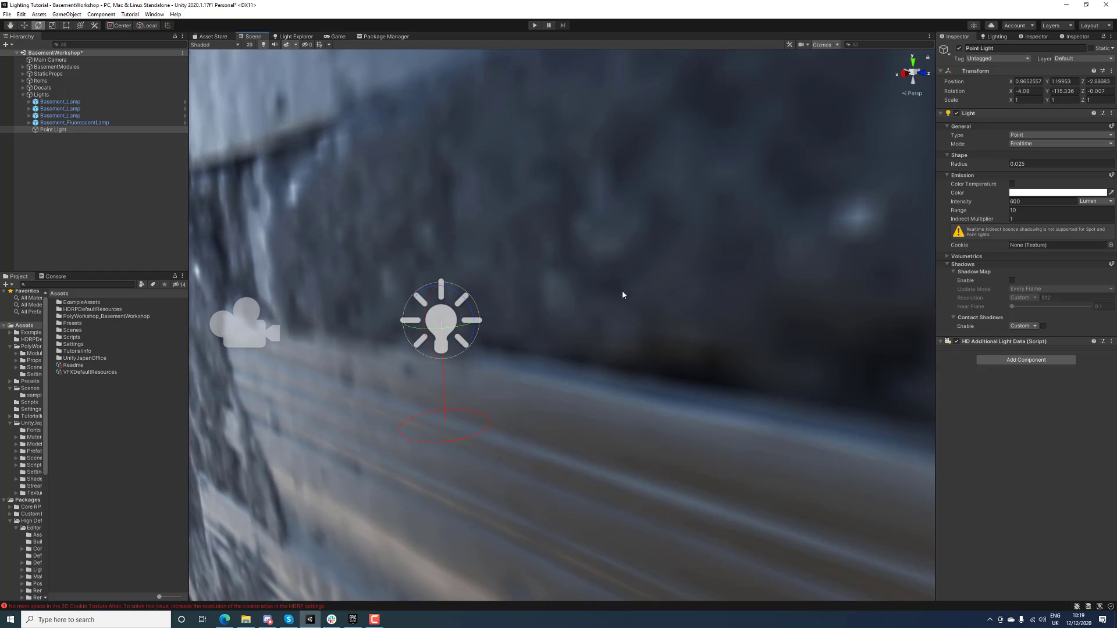
# Set the new point light's intensity to 800 lumen
pyautogui.moveTo(674, 262); pyautogui.dragTo(602, 266, button='right')
pyautogui.press('w')
pyautogui.press('d')
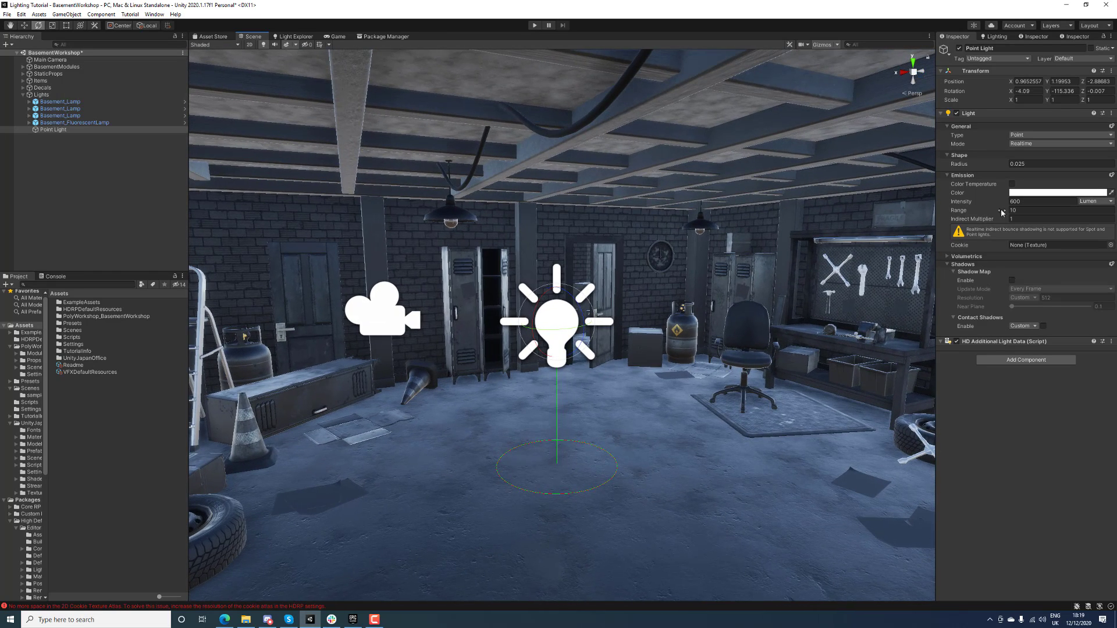
pyautogui.click(1026, 202)
pyautogui.write('800')
# Switch the point light to Baked mode with baked shadows enabled, and generate the scene's lighting
pyautogui.click(1016, 146)
pyautogui.click(1018, 173)
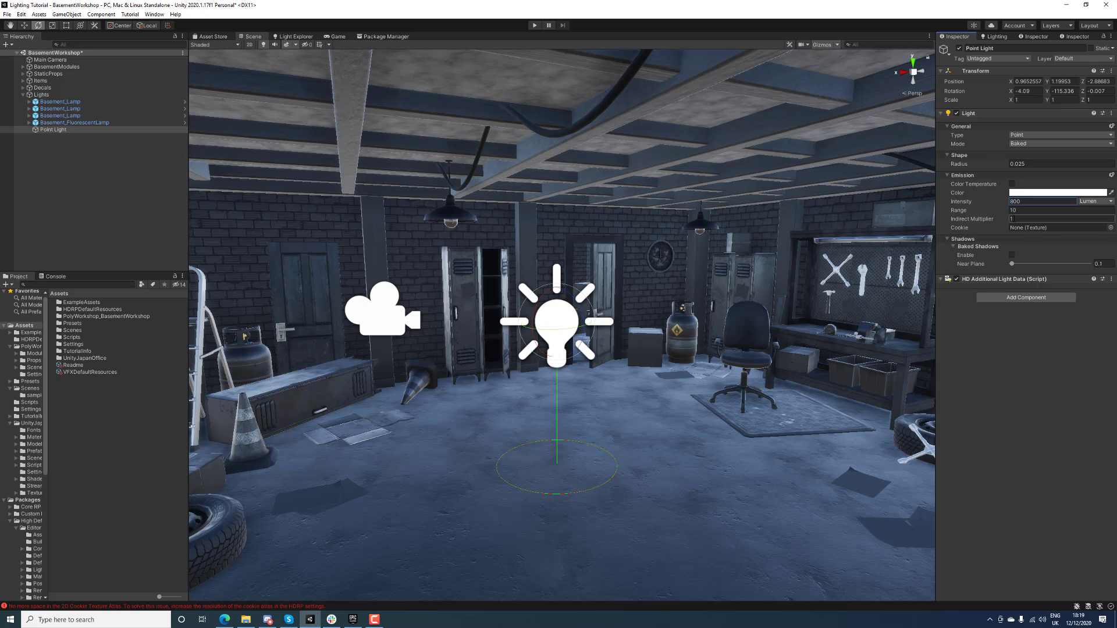
pyautogui.click(1012, 256)
pyautogui.click(997, 36)
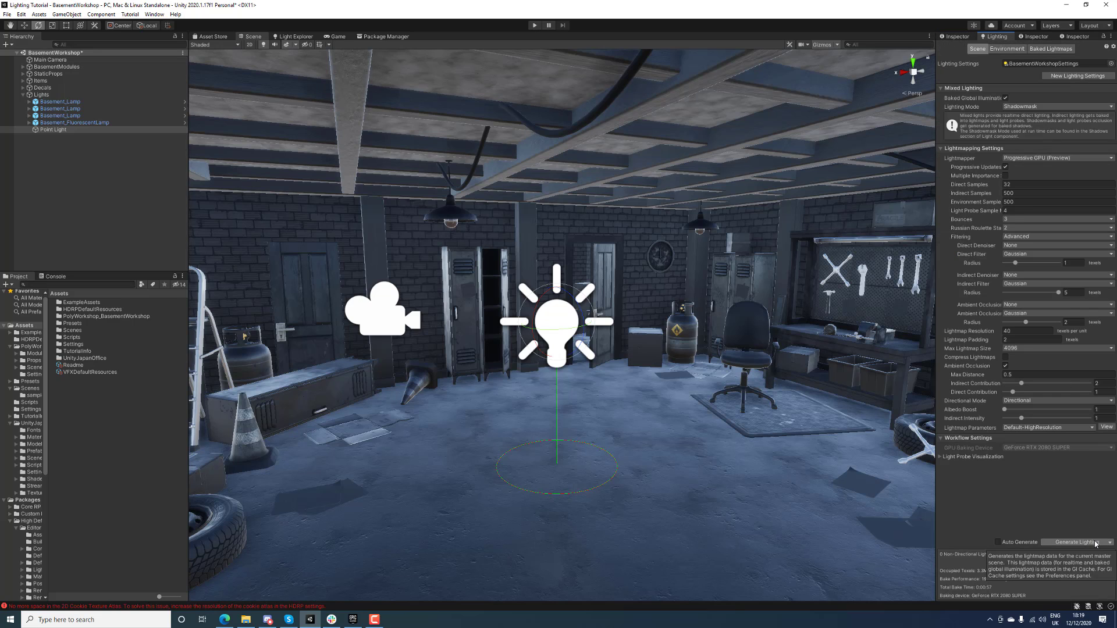
pyautogui.click(1077, 542)
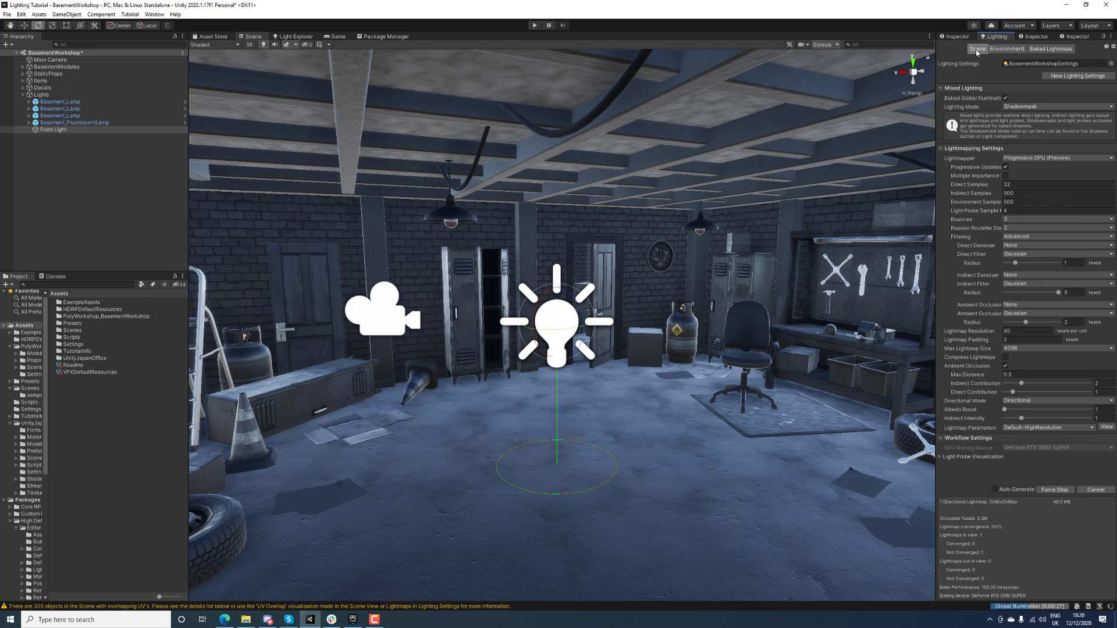
# Set the point light's mode to Realtime
pyautogui.click(958, 37)
pyautogui.click(1048, 143)
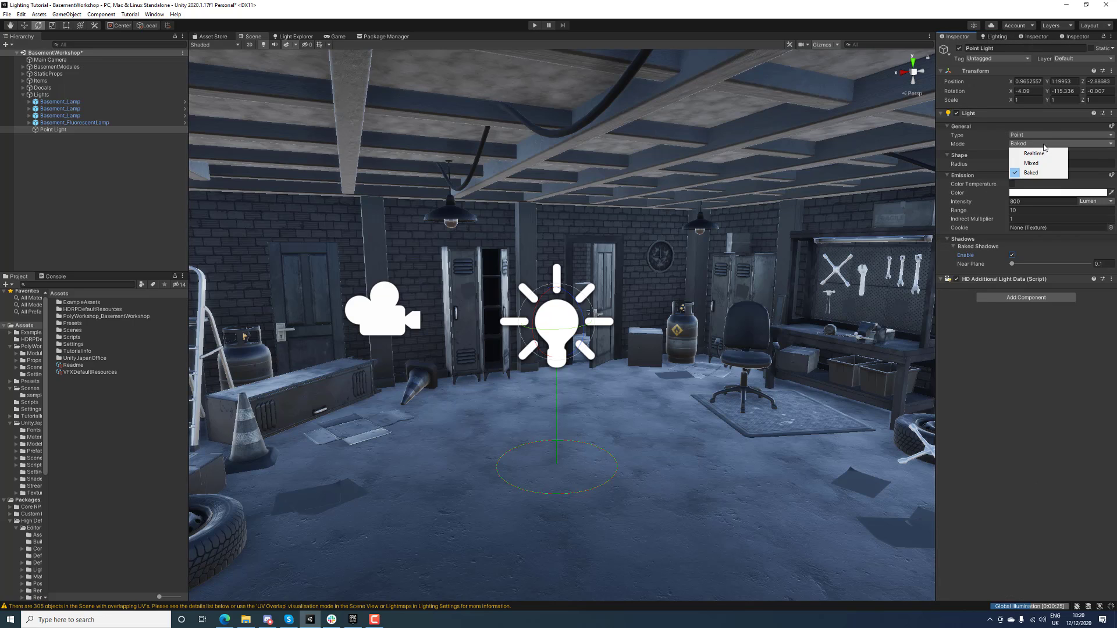
pyautogui.click(966, 152)
# Try an intensity of 80000 lumen on the point light and return it to 800
pyautogui.click(1037, 202)
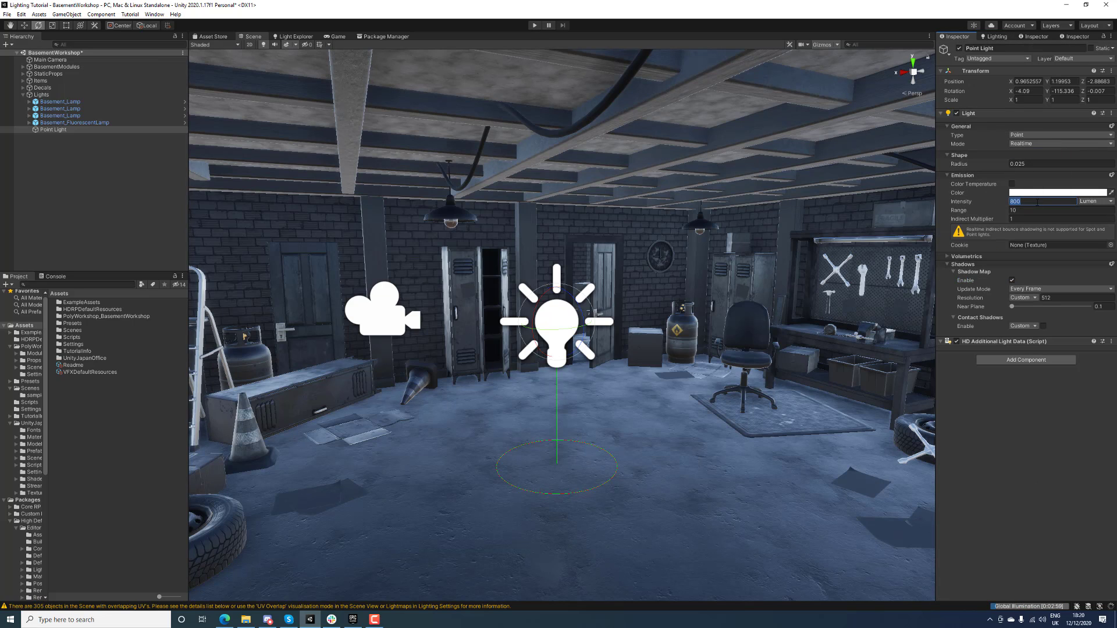
pyautogui.click(1036, 203)
pyautogui.write('00')
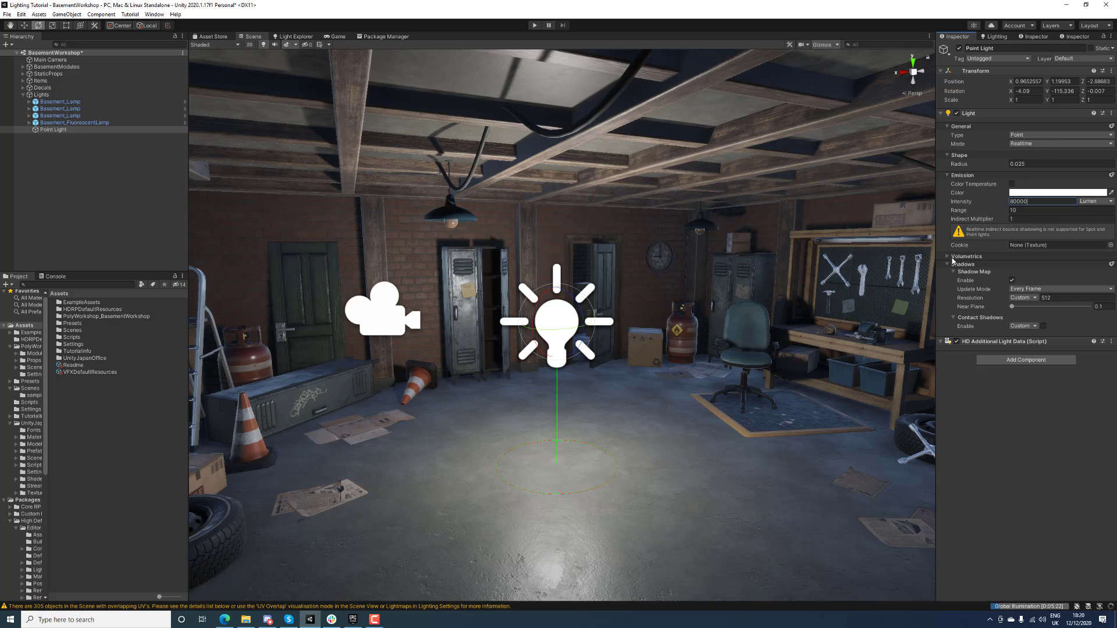
pyautogui.press('BackSpace')
pyautogui.press('BackSpace')
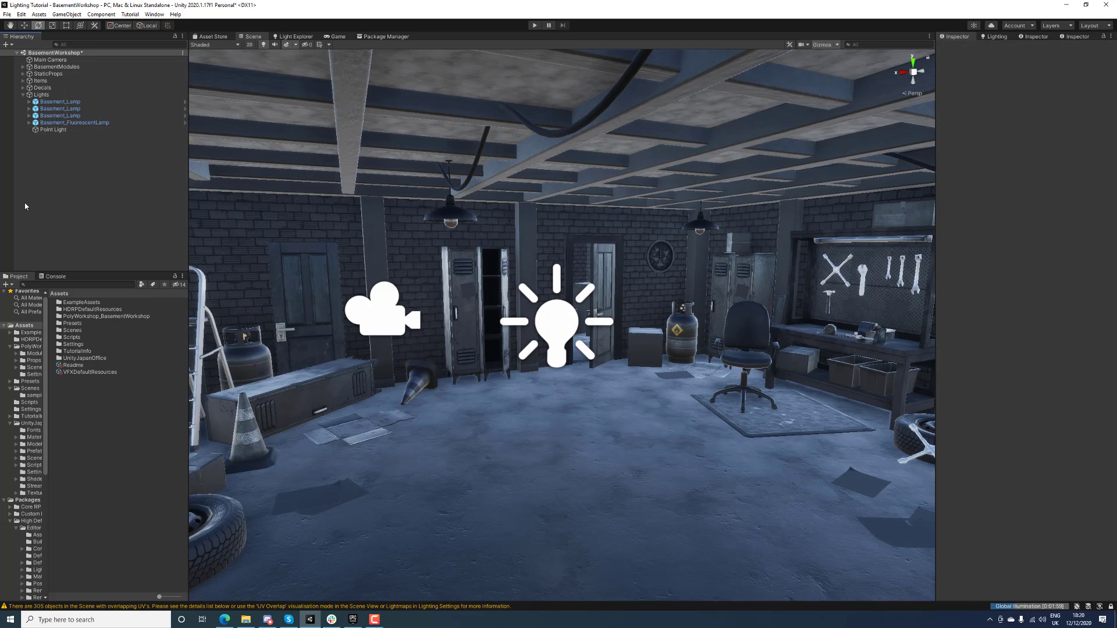
# Add a reflection probe to the Lights group and align it with the scene view inside the room
pyautogui.click(43, 95)
pyautogui.rightClick(46, 98)
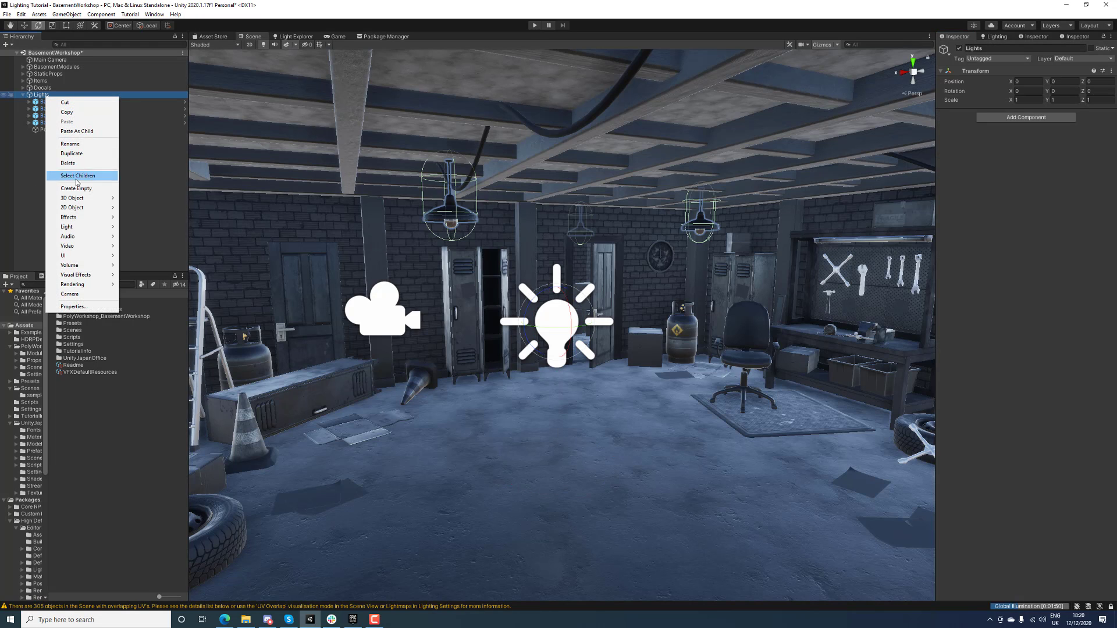
pyautogui.moveTo(82, 228)
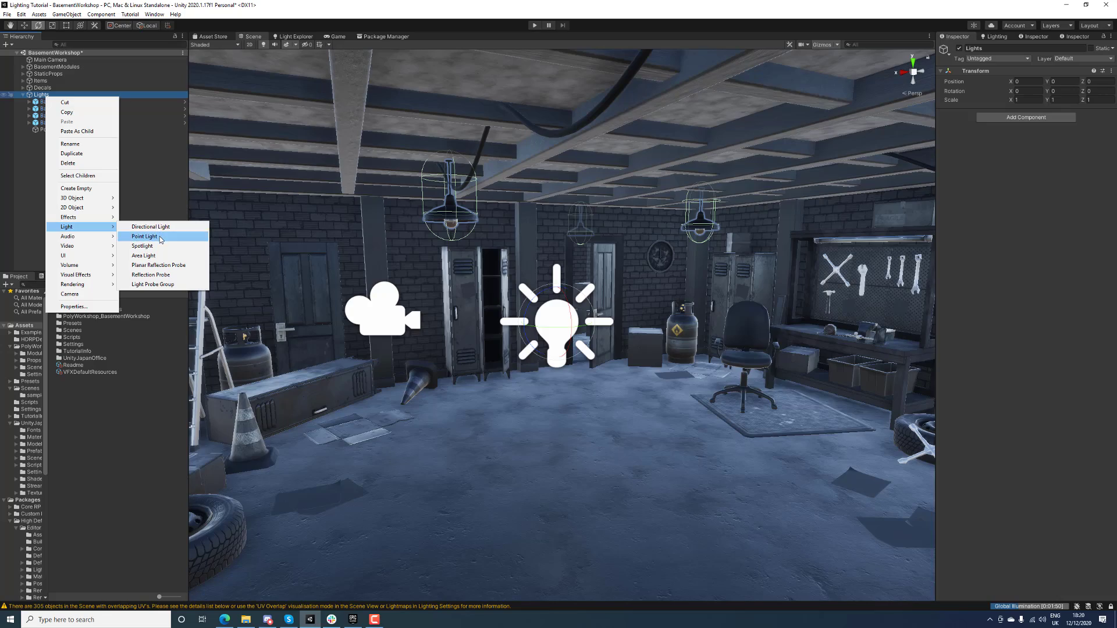
pyautogui.click(161, 276)
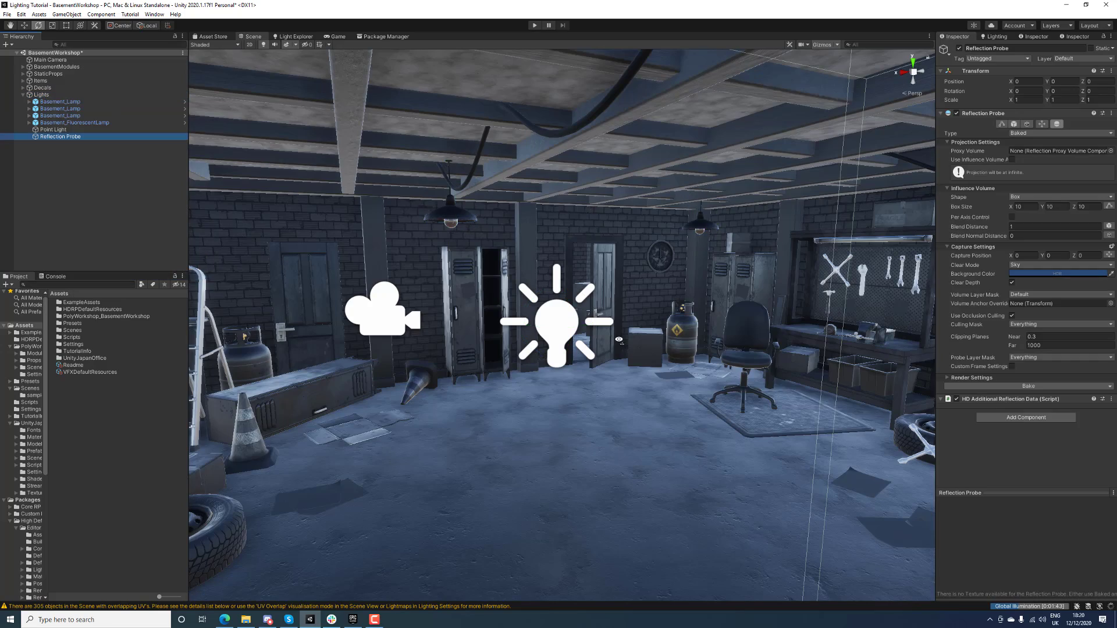
pyautogui.press('f')
pyautogui.hotkey('ctrl', 'shift', 'f')
pyautogui.press('s')
pyautogui.press('d')
pyautogui.moveTo(598, 309); pyautogui.dragTo(602, 311, button='right')
# Change the reflection probe's influence shape to Sphere with a radius of 20 and check its extent around the room
pyautogui.click(1017, 198)
pyautogui.click(1024, 216)
pyautogui.moveTo(707, 267); pyautogui.dragTo(581, 282, button='right')
pyautogui.press('d')
pyautogui.press('a')
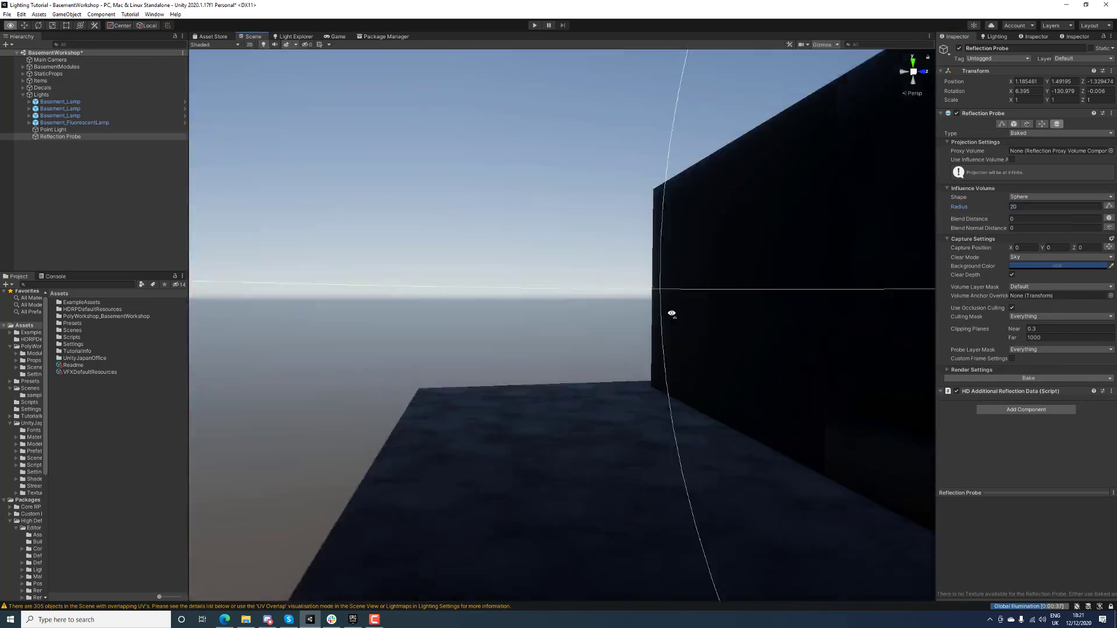
pyautogui.moveTo(673, 312); pyautogui.dragTo(572, 328, button='right')
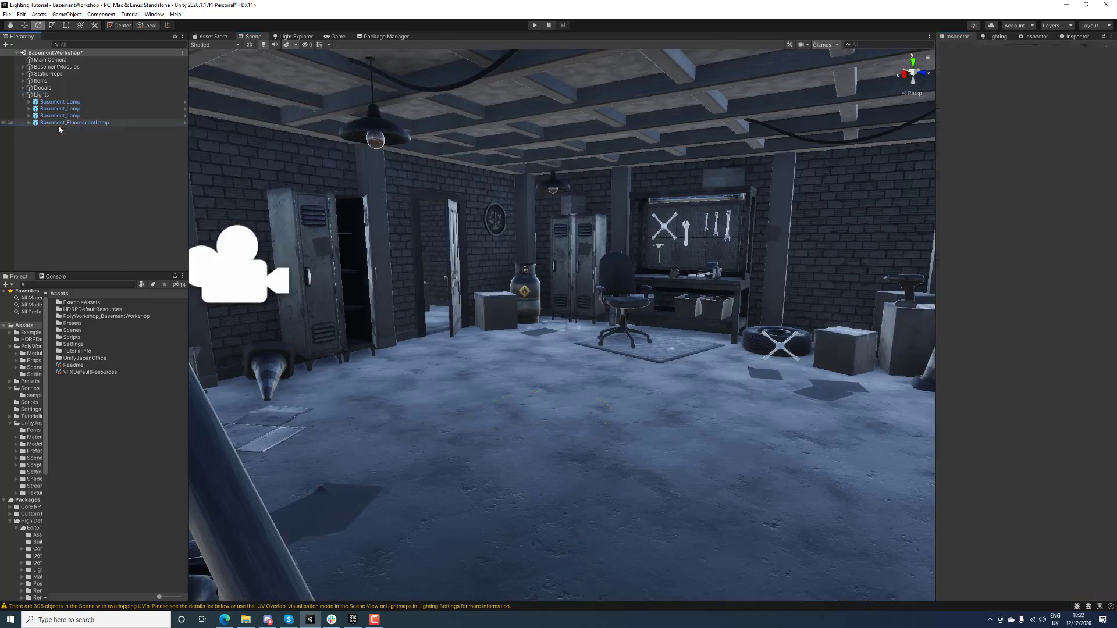
# Add a new reflection probe to the scene lights and open its influence box's Y size for editing
pyautogui.rightClick(65, 129)
pyautogui.moveTo(88, 258)
pyautogui.click(171, 306)
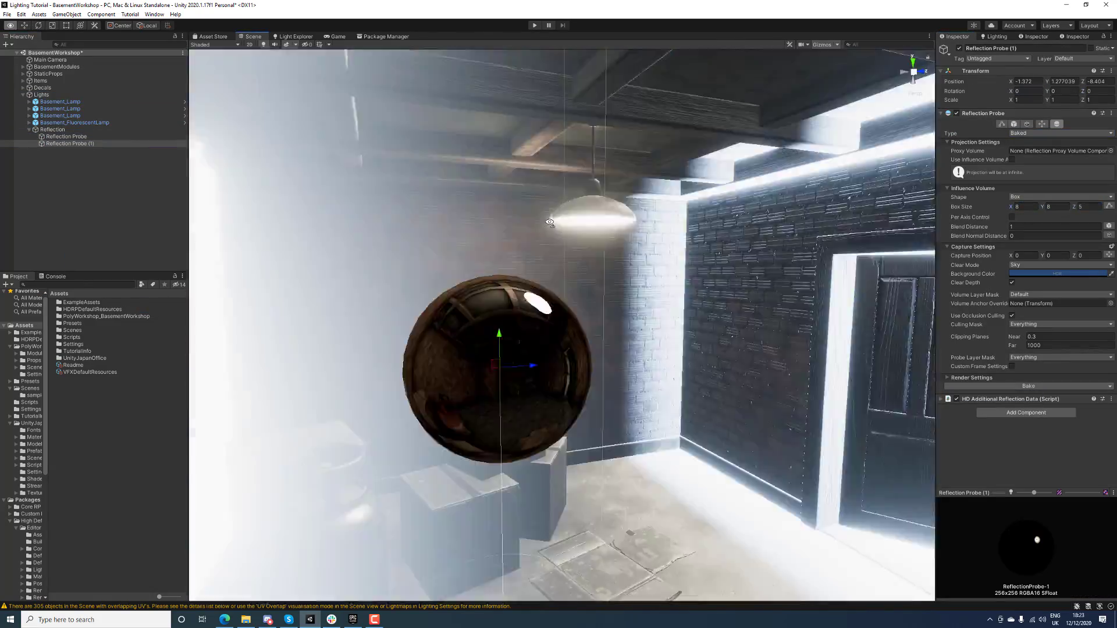
pyautogui.click(1056, 207)
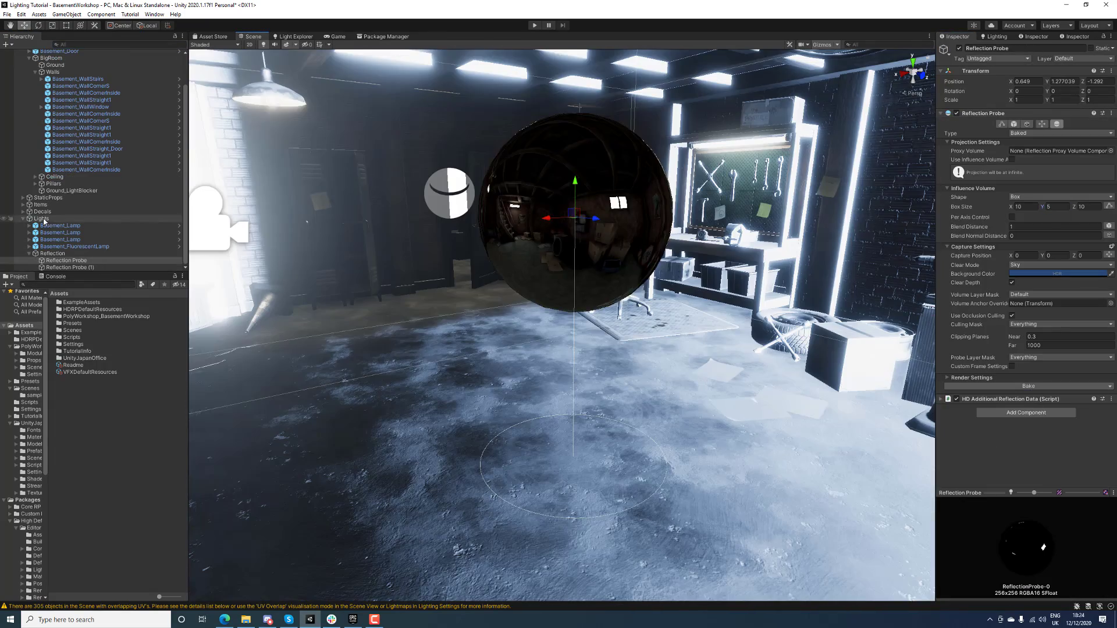
# Add a point light to the Lights group and align it with the view near the hanging lamp by the lockers
pyautogui.click(44, 221)
pyautogui.rightClick(38, 220)
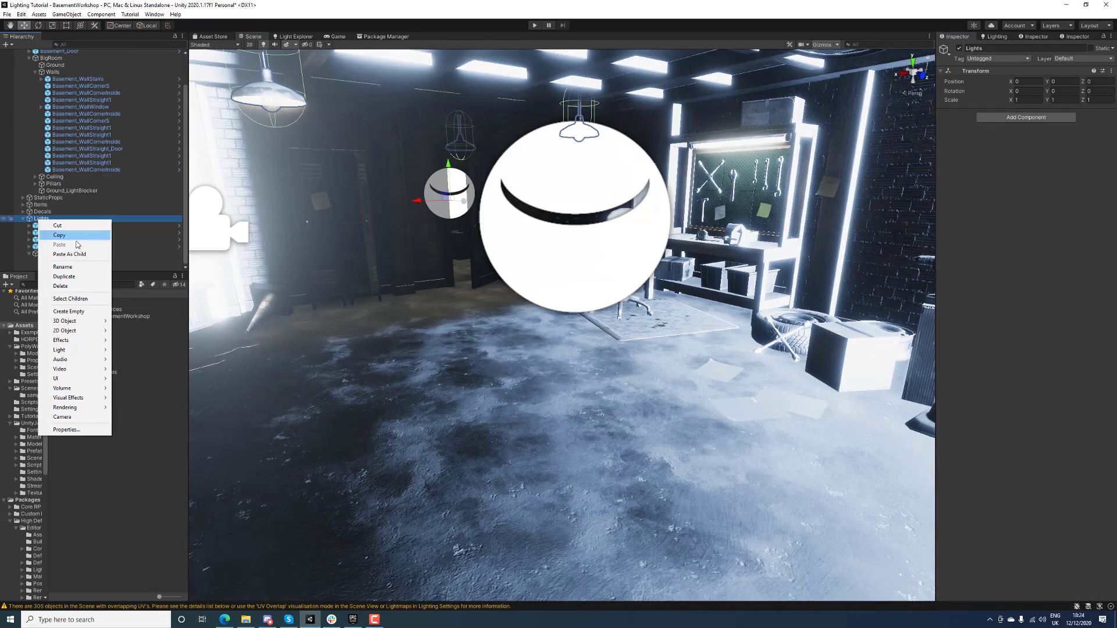
pyautogui.moveTo(75, 352)
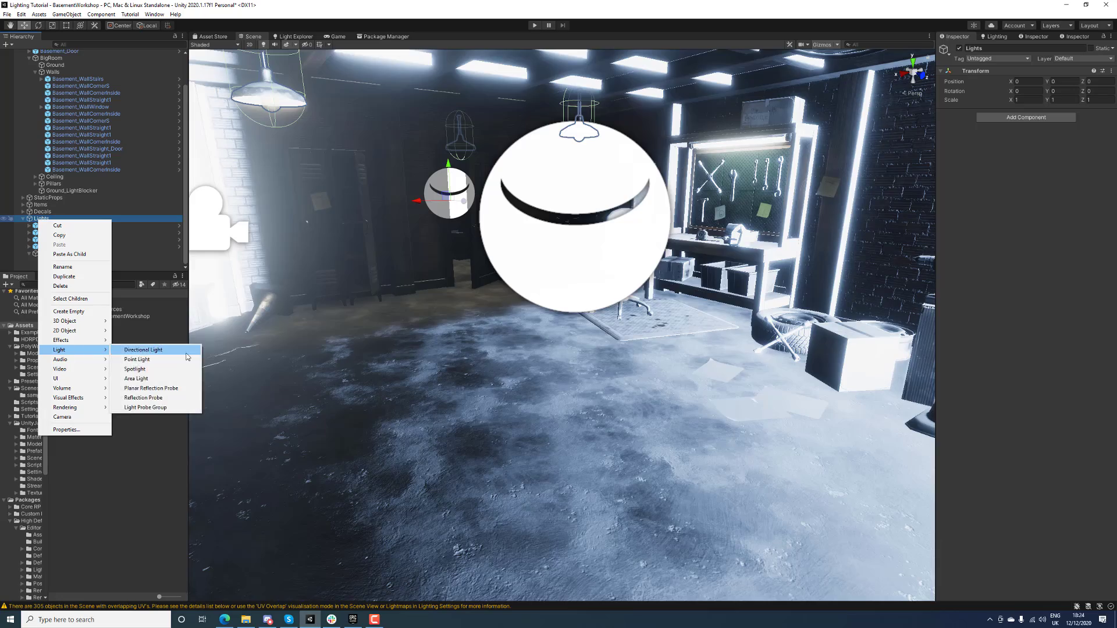
pyautogui.click(184, 359)
pyautogui.moveTo(539, 300); pyautogui.dragTo(551, 232, button='right')
pyautogui.hotkey('ctrl', 'shift', 'f')
pyautogui.scroll(-10, 594, 243)
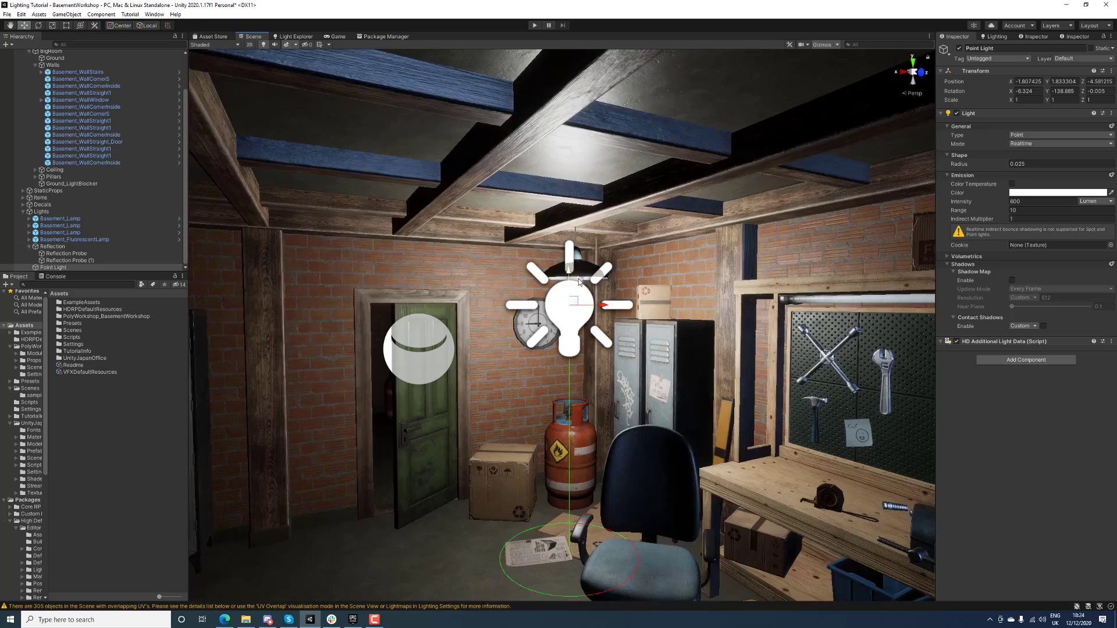
# Duplicate the point light and align the copy with a view from the opposite side of the main room
pyautogui.hotkey('ctrl', 'd')
pyautogui.moveTo(571, 300); pyautogui.dragTo(667, 320, button='right')
pyautogui.hotkey('ctrl', 'shift', 'f')
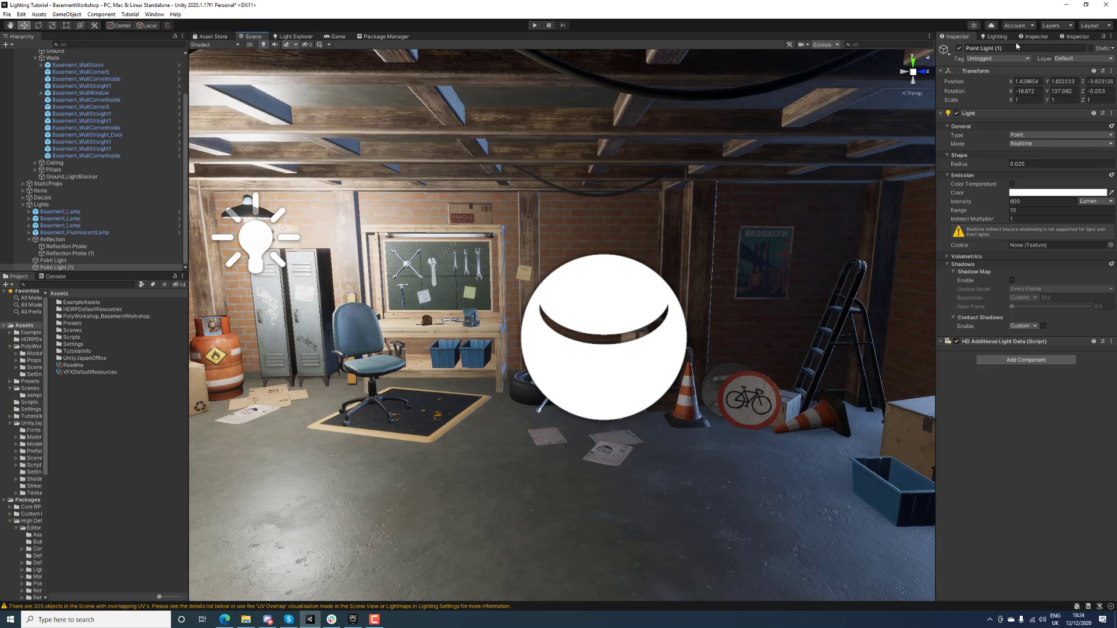
# Set the mode of both point lights, the copy and the one by the lockers, to Baked
pyautogui.click(1042, 143)
pyautogui.click(1025, 170)
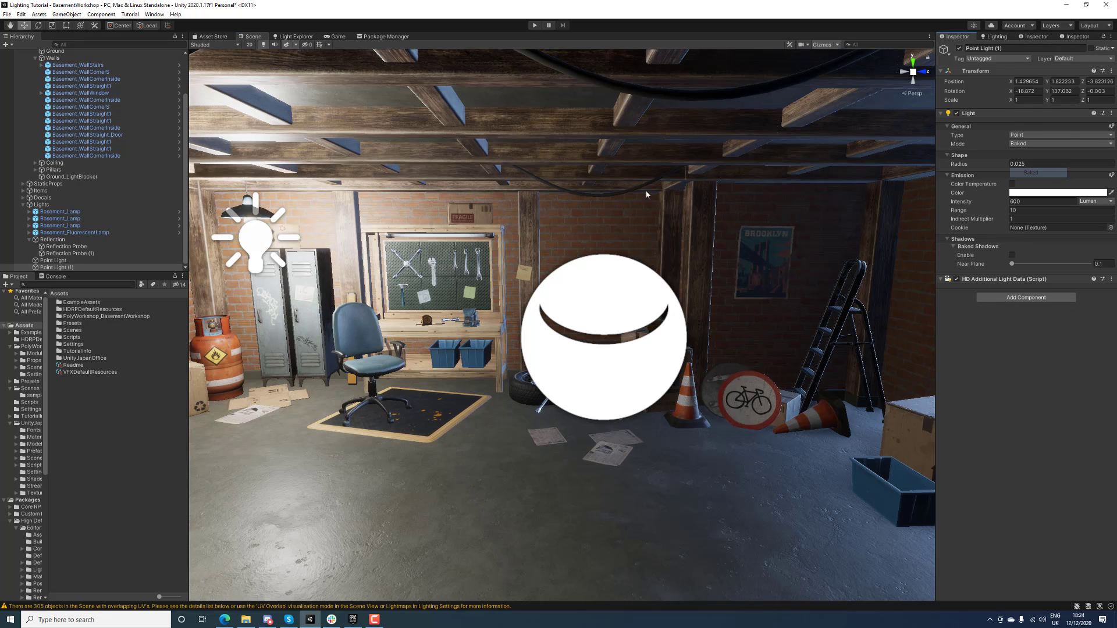
pyautogui.press('f')
pyautogui.click(701, 180)
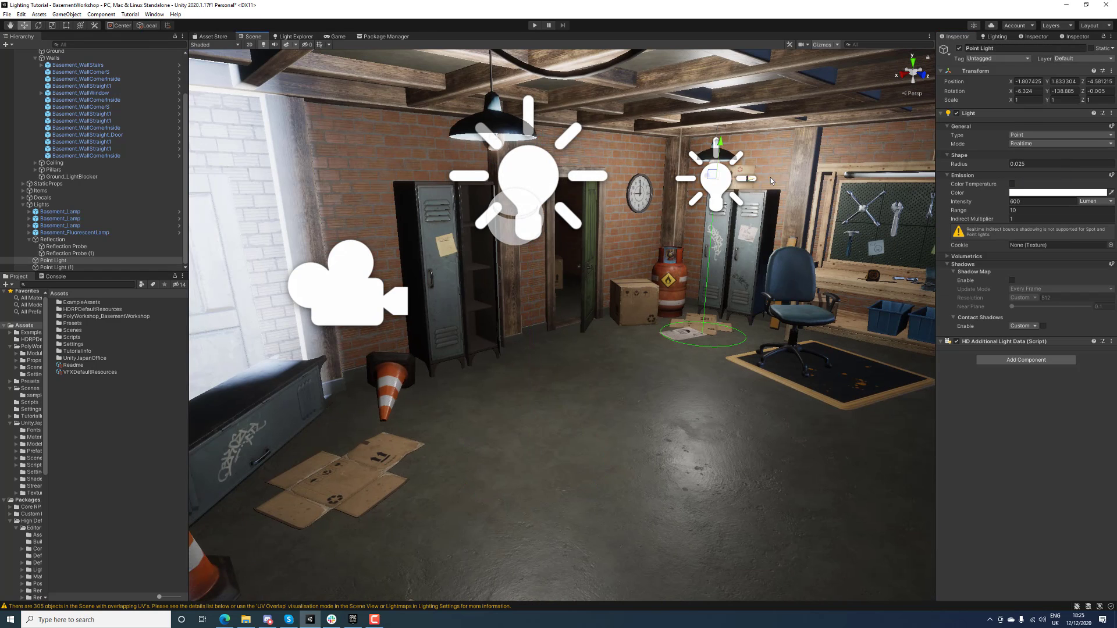
pyautogui.click(1018, 144)
pyautogui.click(1025, 170)
# Set the maximum lightmap size to 1024 in the scene's lighting settings and check the mixed lighting mode options
pyautogui.click(996, 36)
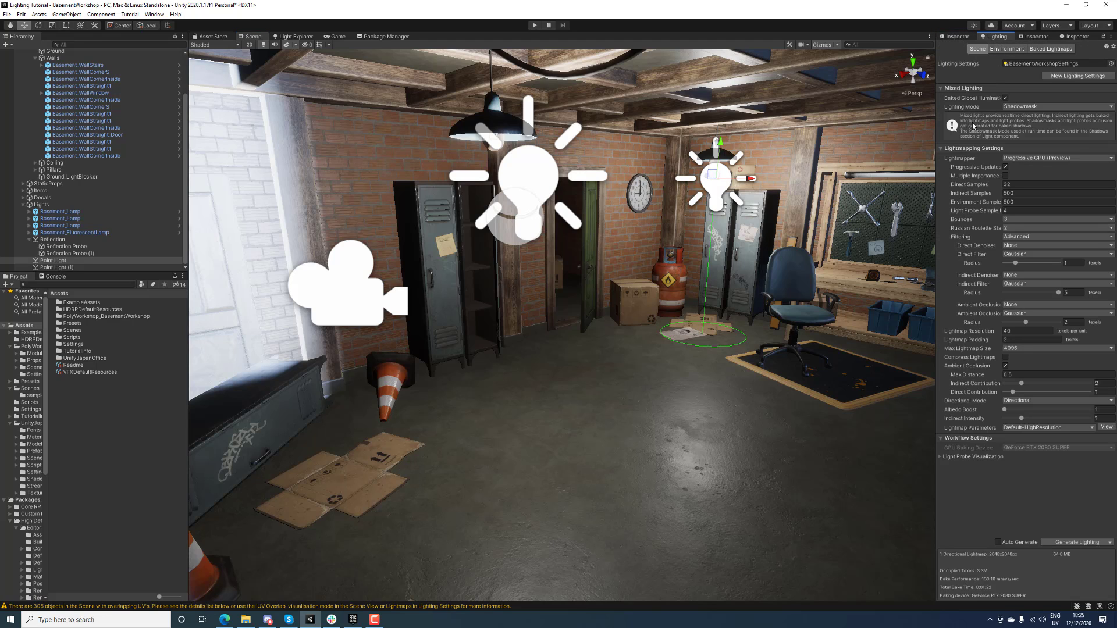
pyautogui.click(1033, 348)
pyautogui.click(1027, 407)
pyautogui.click(1019, 107)
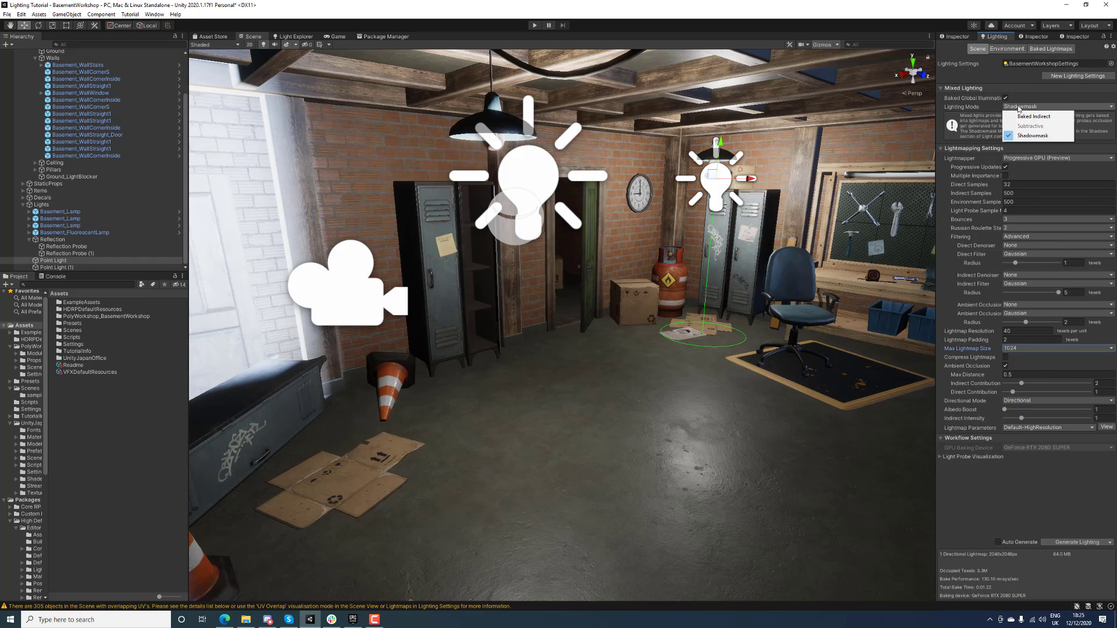
pyautogui.click(1019, 107)
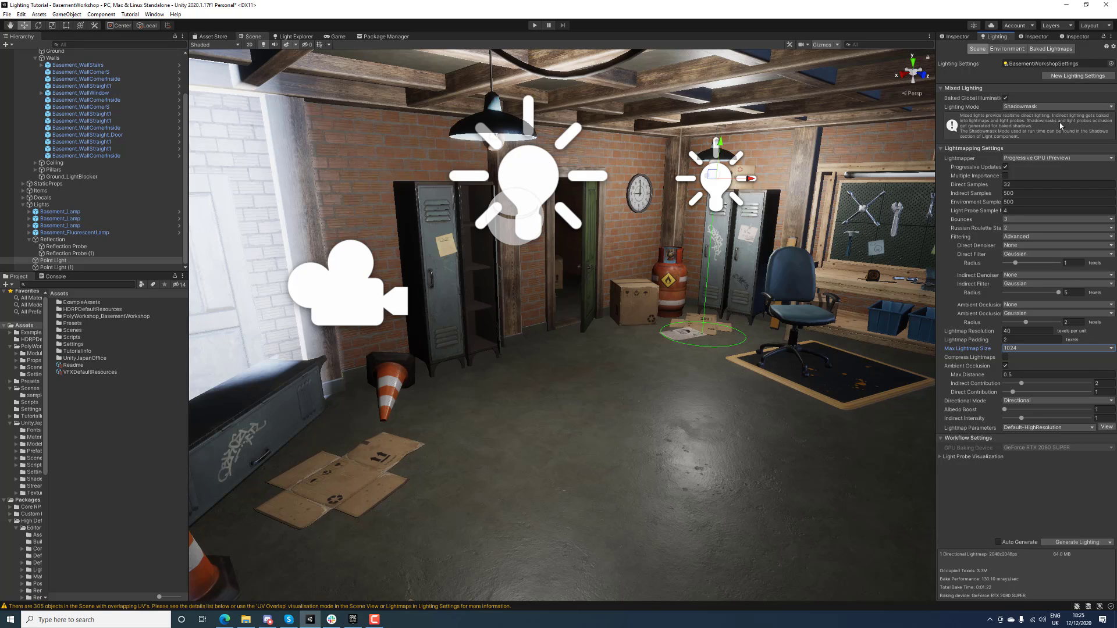
# Set lightmap filtering to None and the lightmap parameters to Default-Medium, and generate the scene's lighting
pyautogui.click(1015, 237)
pyautogui.click(1016, 242)
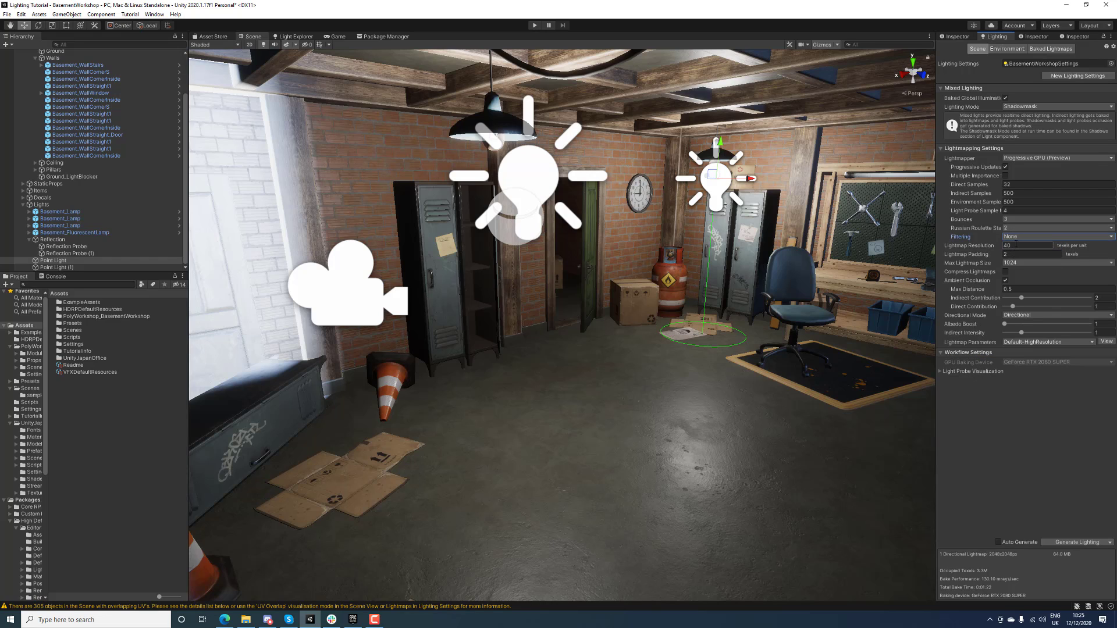
pyautogui.click(1032, 342)
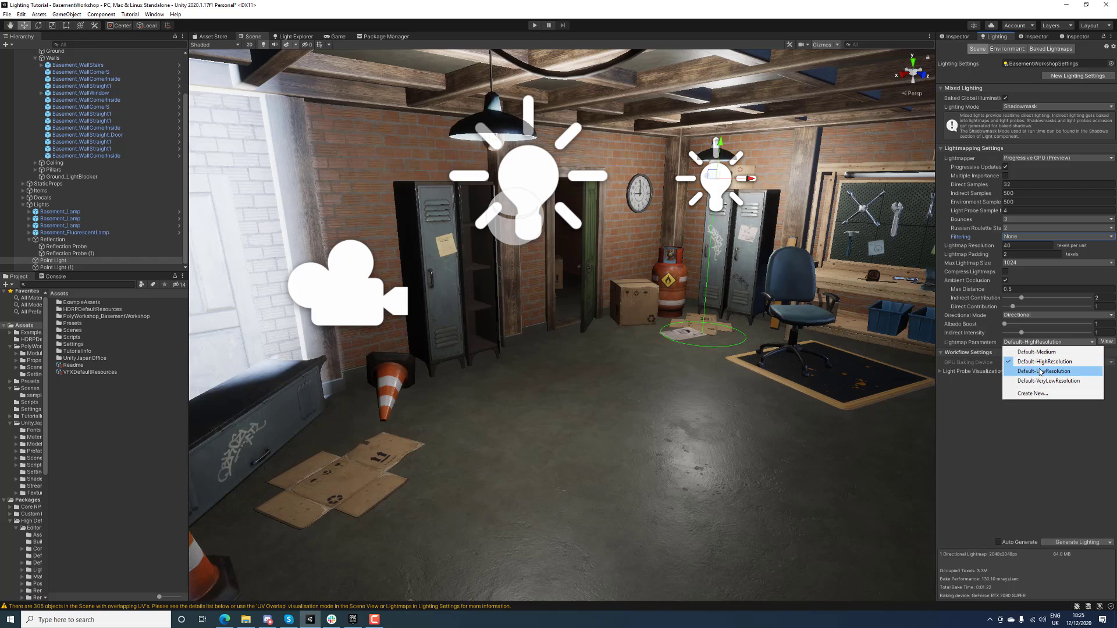
pyautogui.click(1038, 352)
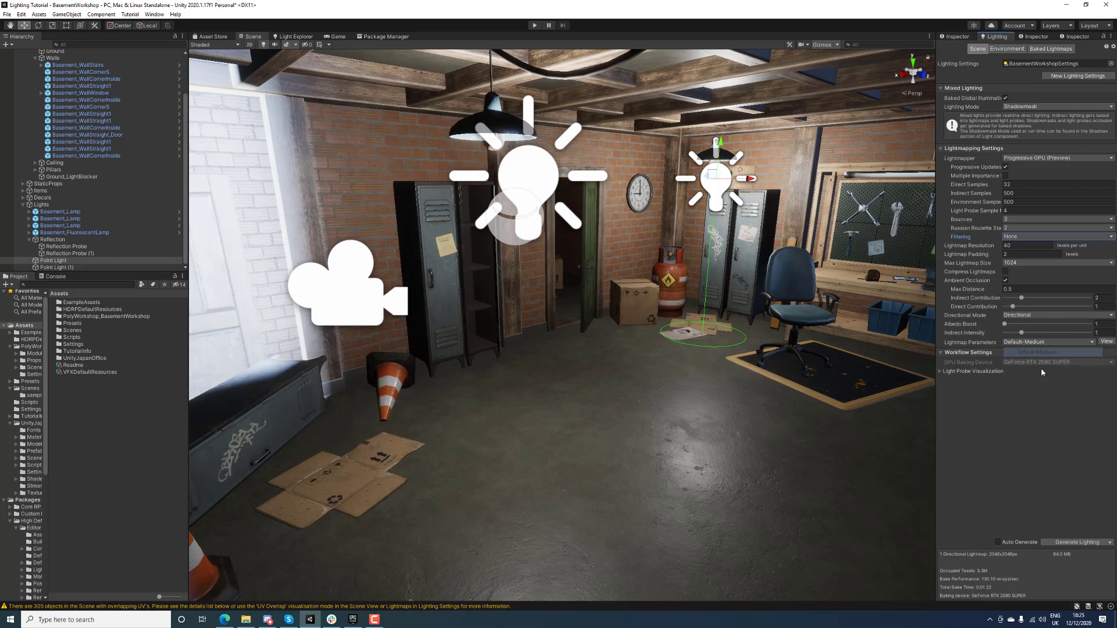
pyautogui.click(1077, 543)
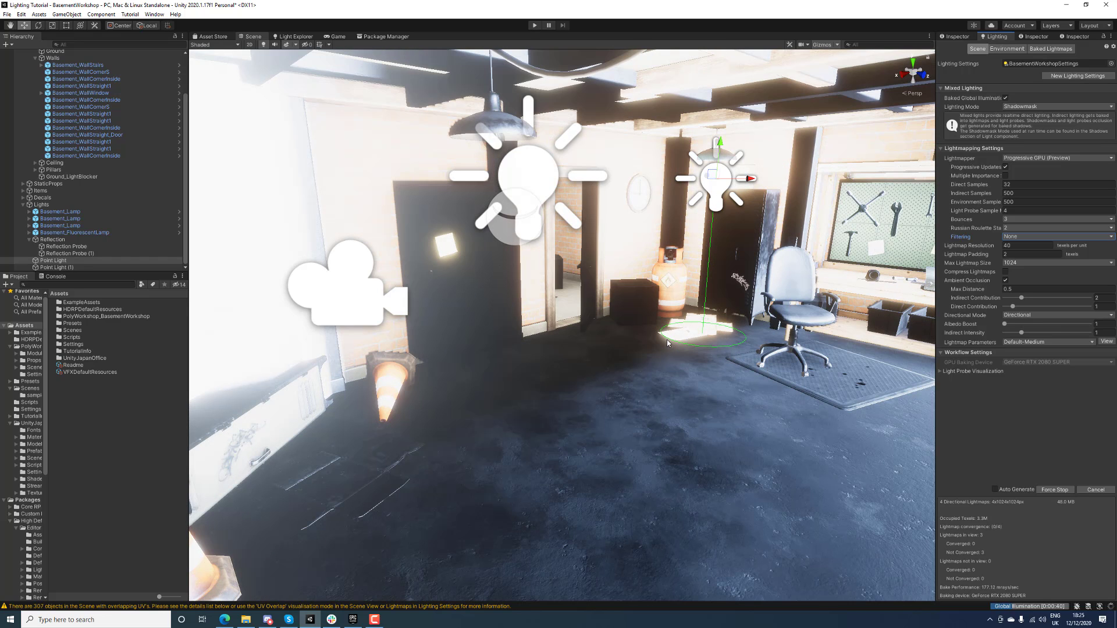
# Locate the BasementWorkshopSettings asset used by the scene and inspect its lighting properties
pyautogui.click(1055, 64)
pyautogui.click(954, 36)
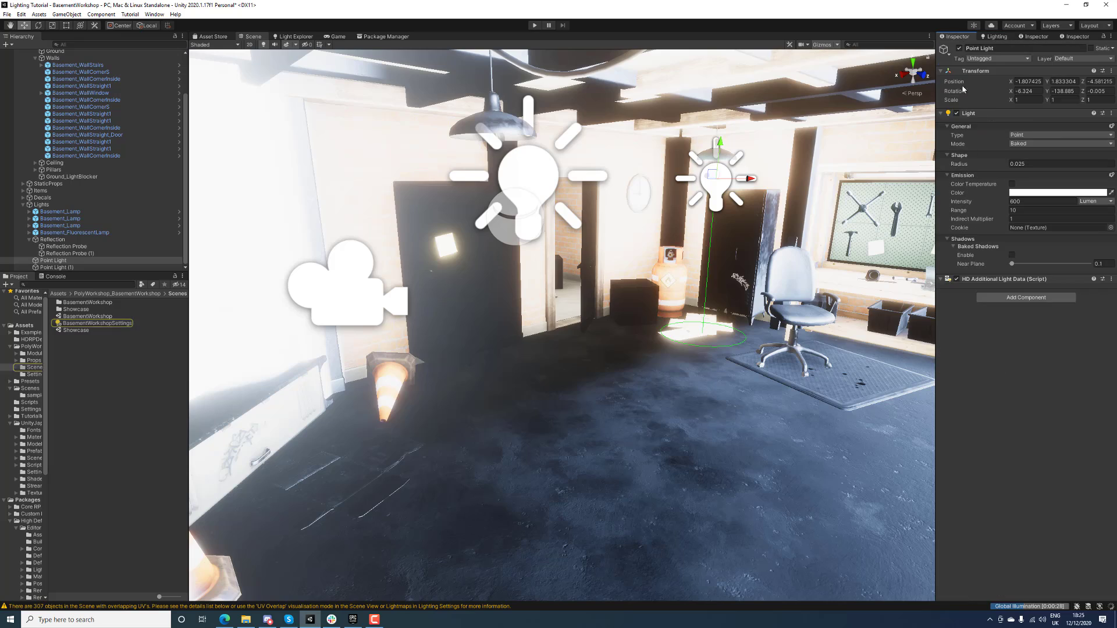
pyautogui.click(1036, 36)
pyautogui.click(996, 36)
pyautogui.click(98, 324)
pyautogui.click(957, 36)
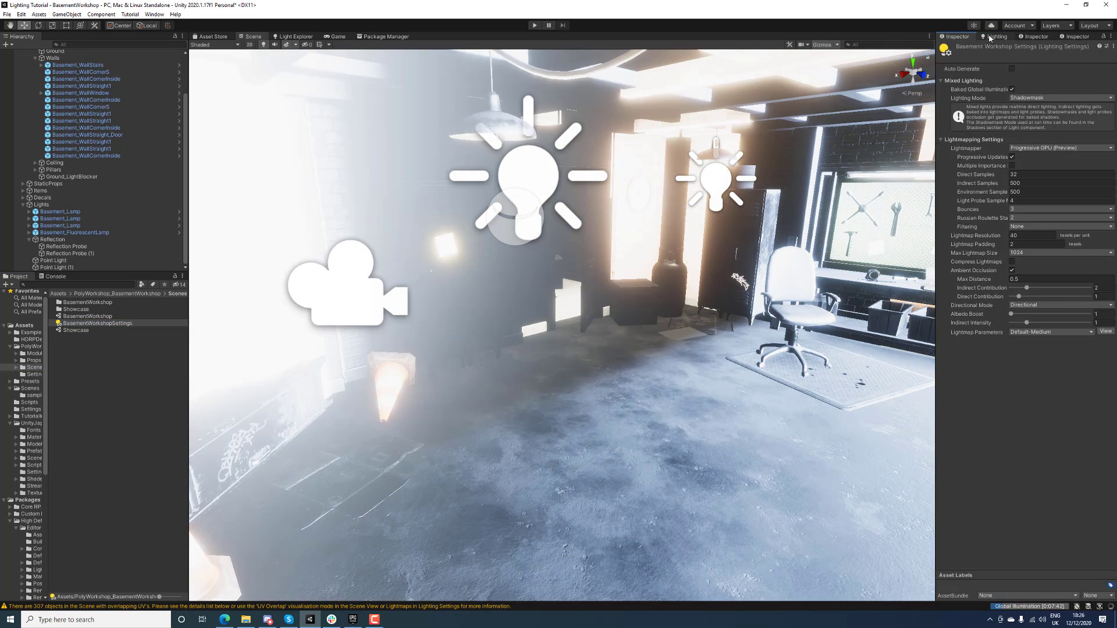
pyautogui.click(990, 37)
# Set the main room reflection probe's influence box size to 12 in X and 12 in Z
pyautogui.moveTo(625, 243); pyautogui.dragTo(331, 245, button='right')
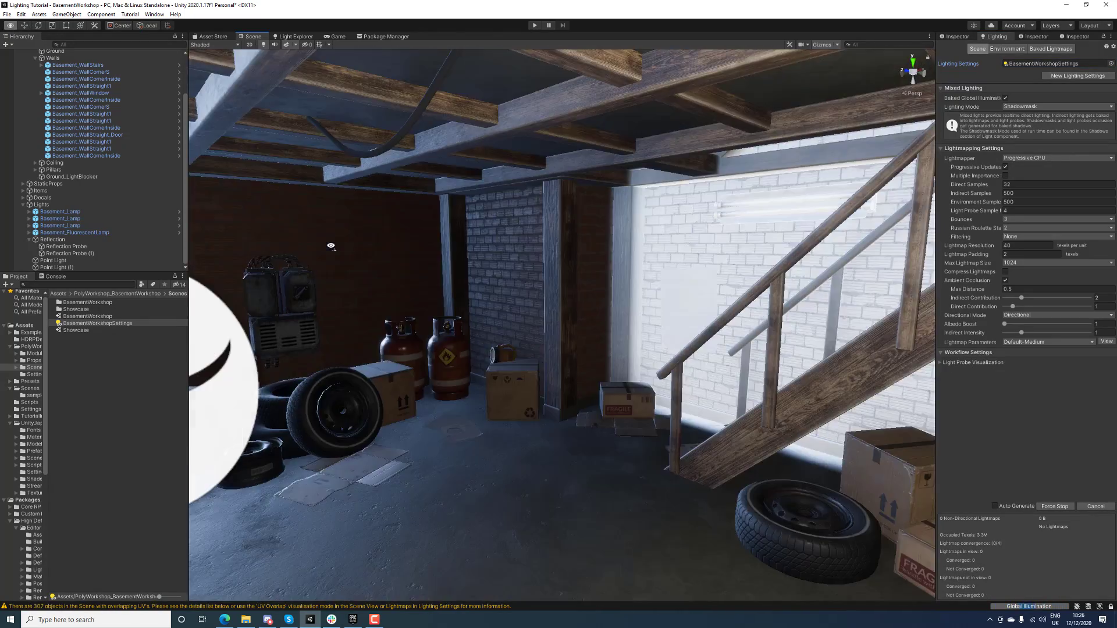
pyautogui.moveTo(523, 241); pyautogui.dragTo(334, 259, button='right')
pyautogui.click(662, 308)
pyautogui.moveTo(477, 288); pyautogui.dragTo(626, 183, button='right')
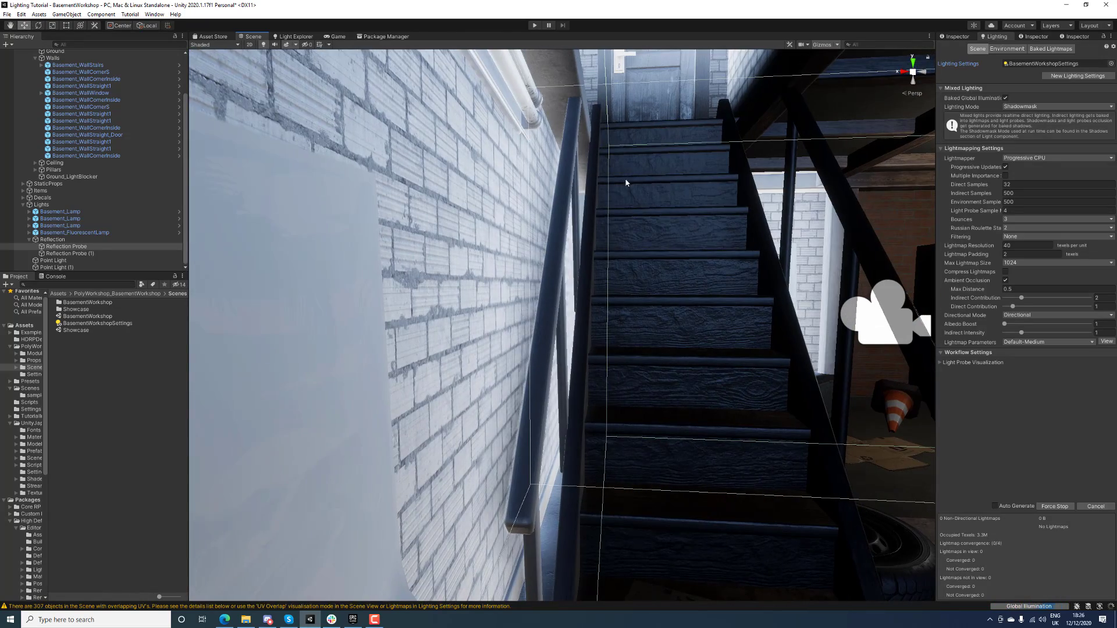
pyautogui.click(966, 37)
pyautogui.moveTo(801, 292); pyautogui.dragTo(756, 282, button='right')
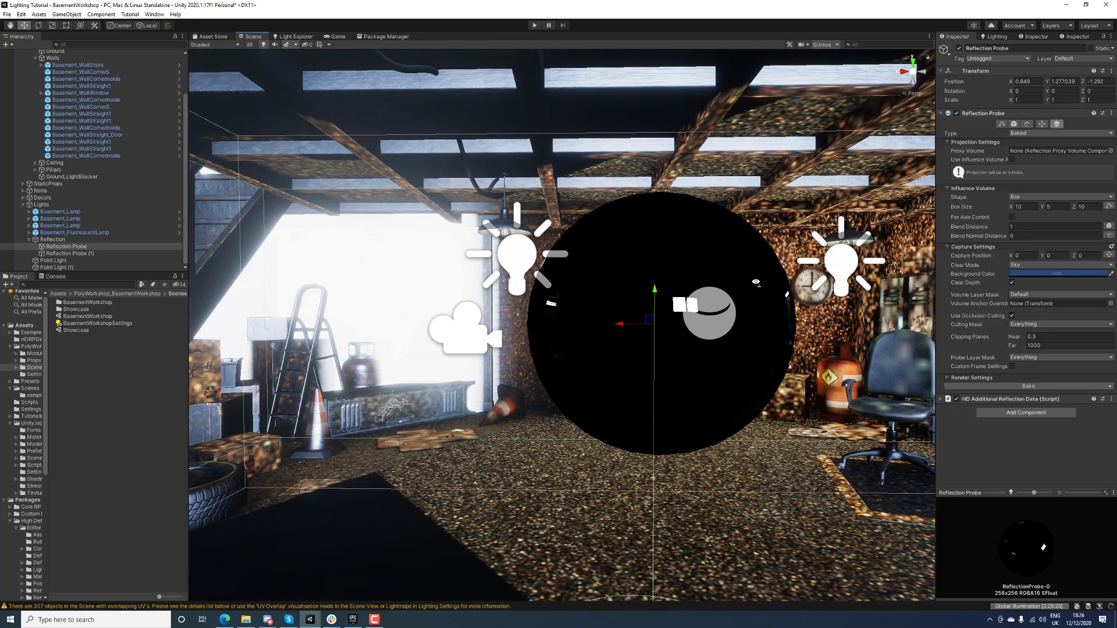
pyautogui.click(1028, 207)
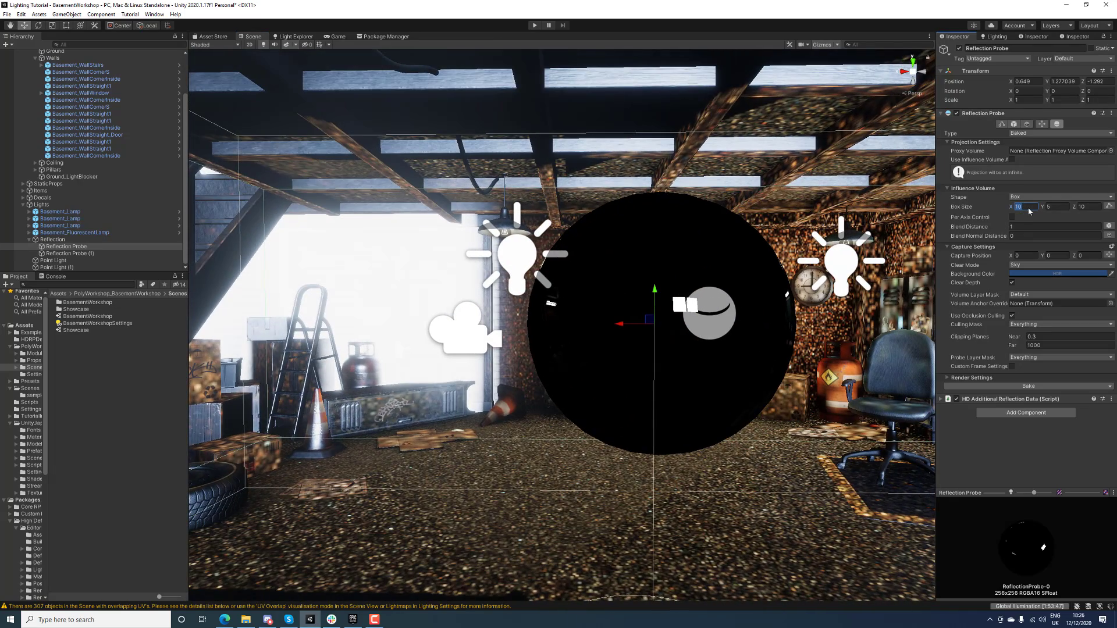
pyautogui.write('12')
pyautogui.moveTo(643, 284); pyautogui.dragTo(774, 382, button='right')
pyautogui.click(1089, 208)
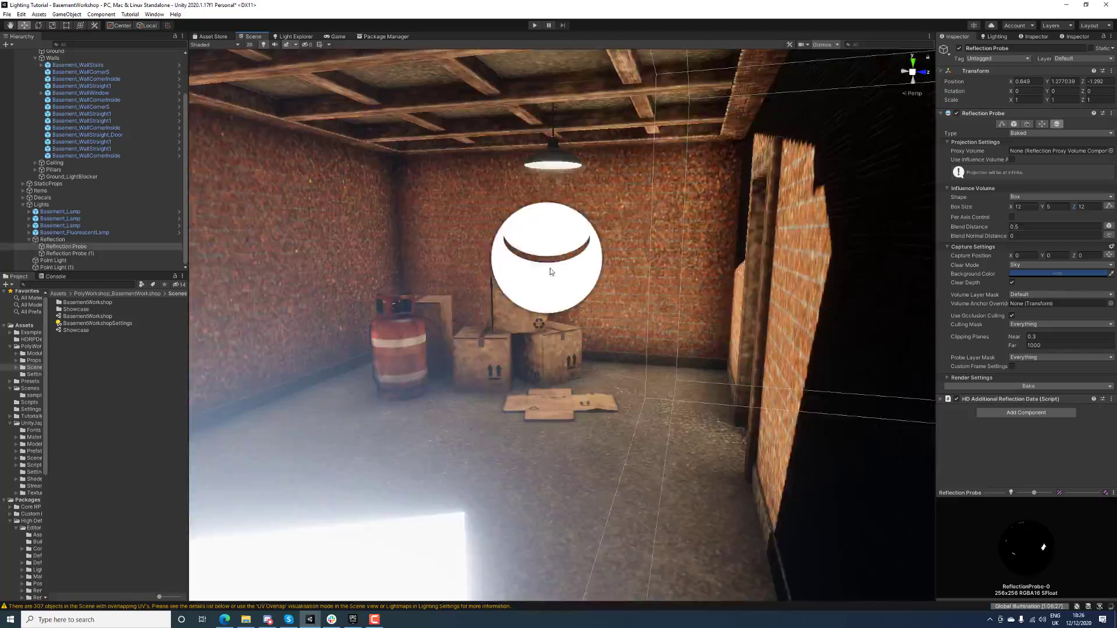
# Keep the mixed lighting mode on Shadowmask and set the lightmapper's indirect samples to 64
pyautogui.moveTo(553, 270); pyautogui.dragTo(382, 336, button='right')
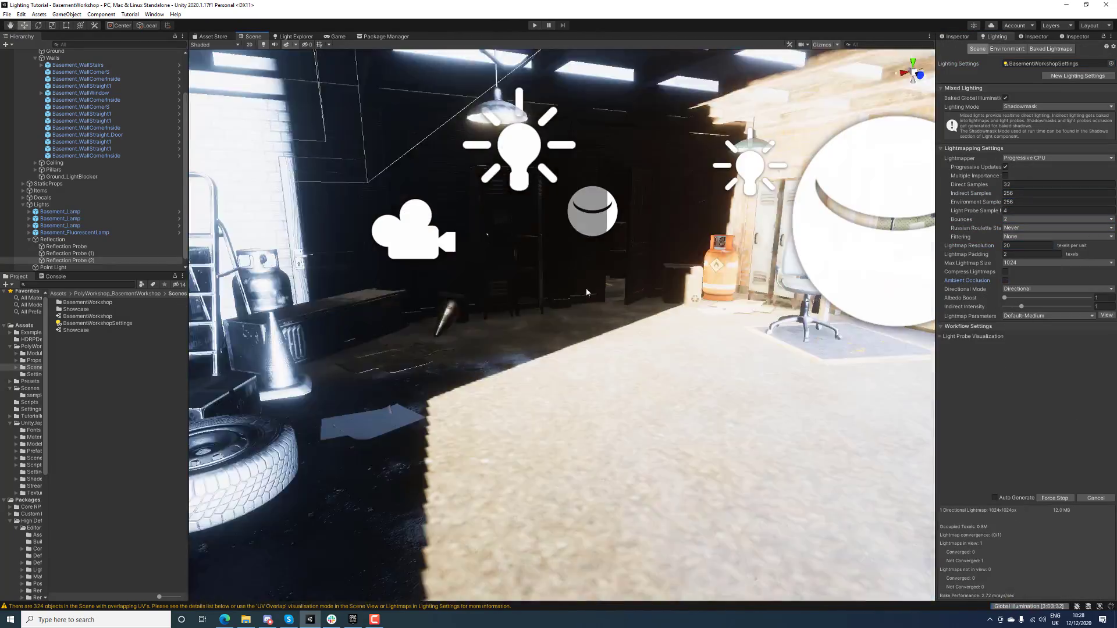
pyautogui.click(1011, 106)
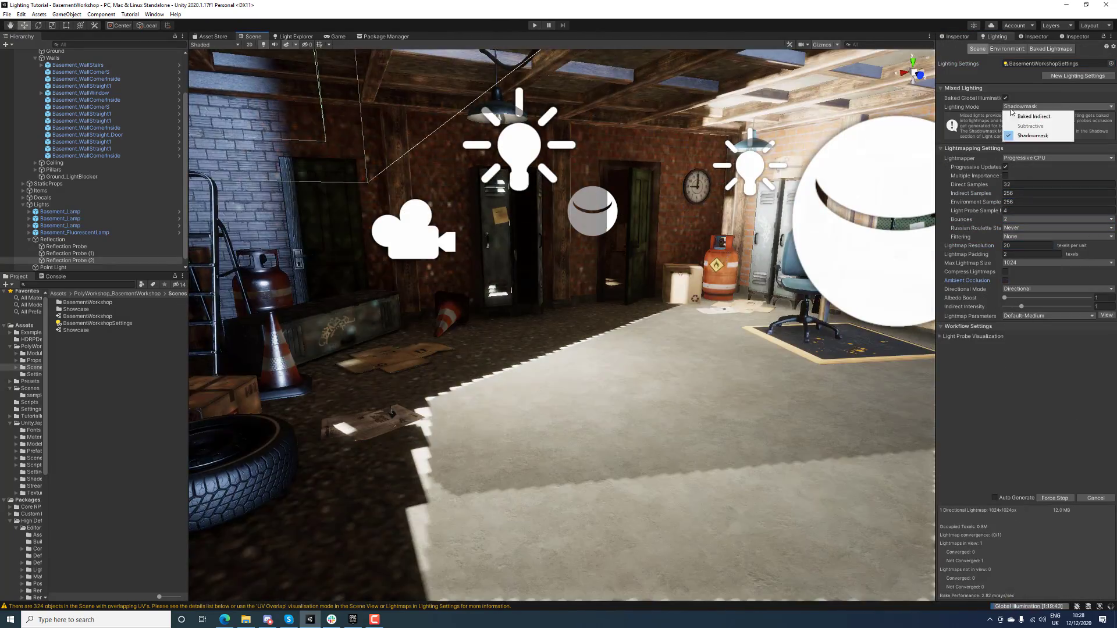
pyautogui.click(1033, 135)
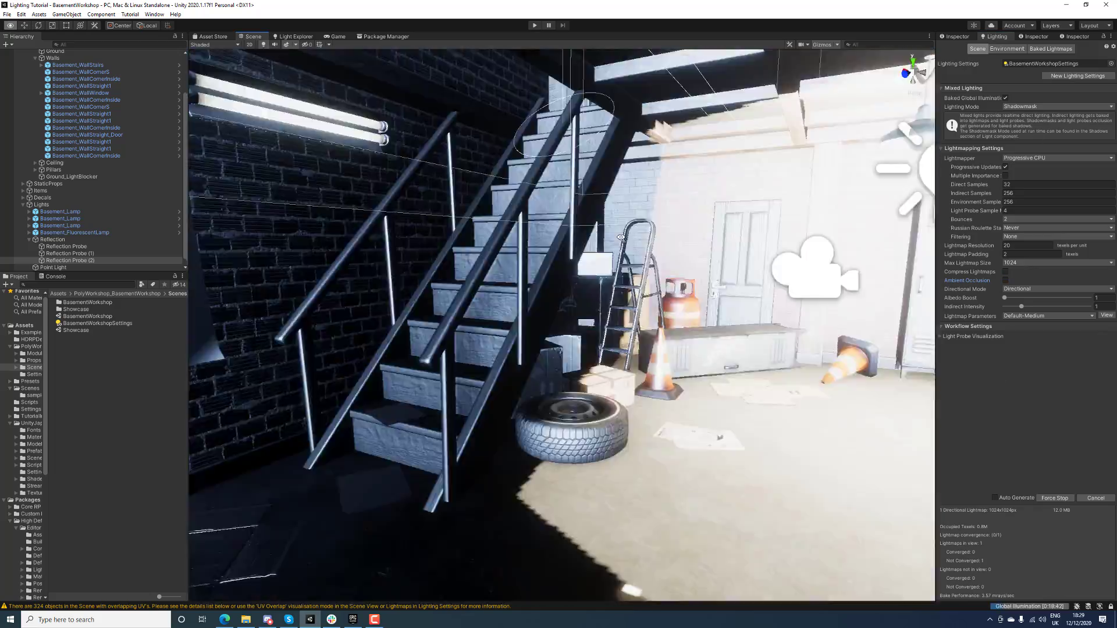
pyautogui.click(1038, 193)
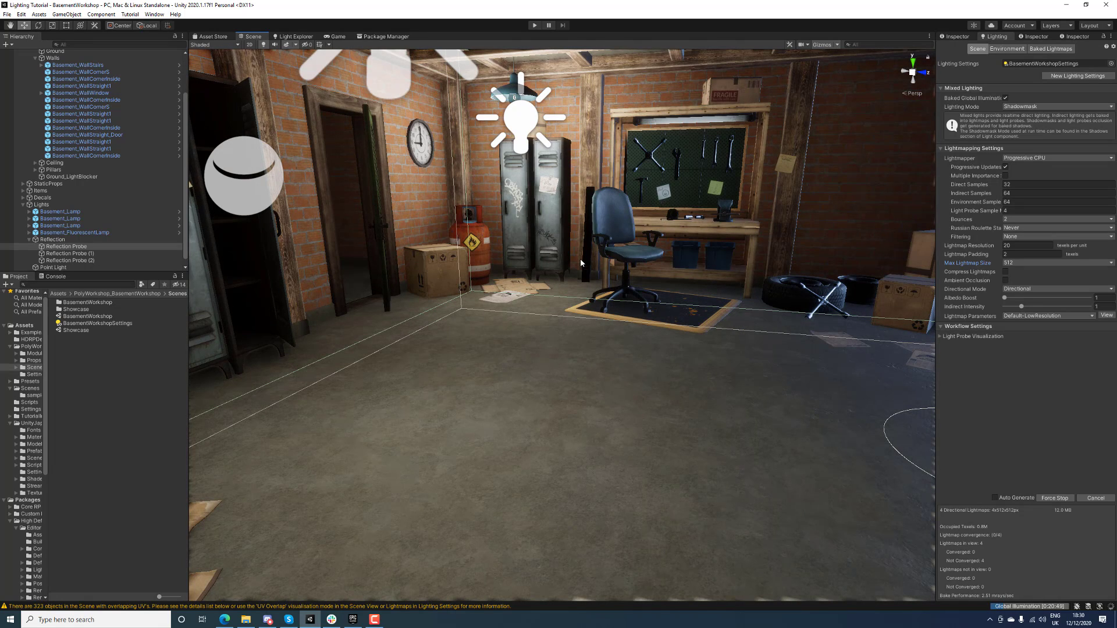
# Show the properties of the point light by the lockers, and switch to Edge to view the light bulb lumens chart
pyautogui.click(516, 111)
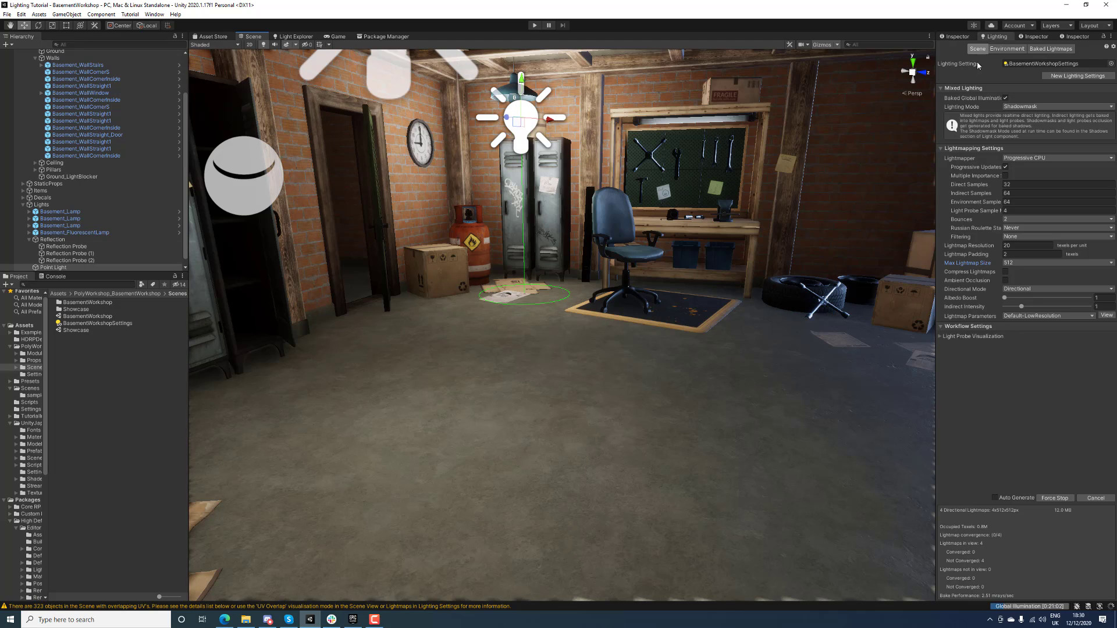
pyautogui.click(964, 38)
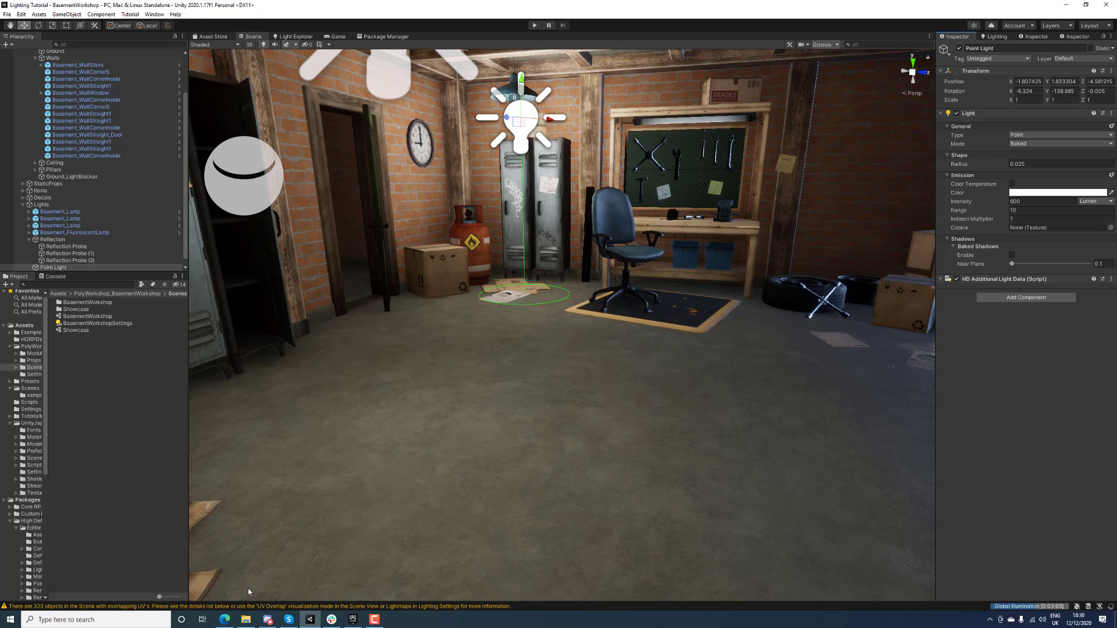
pyautogui.click(224, 620)
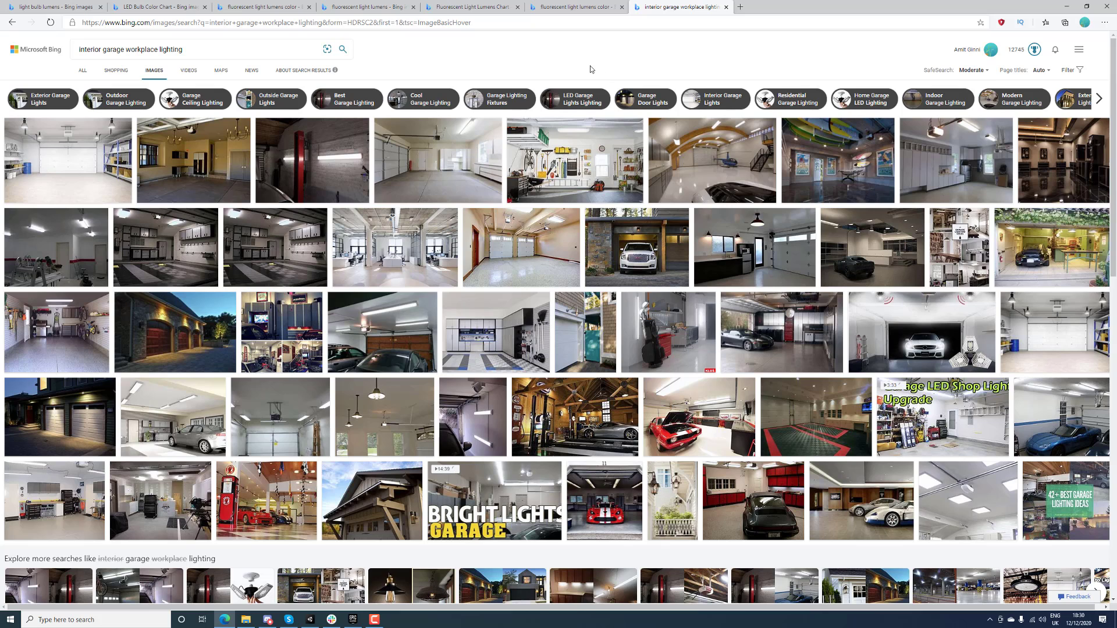
pyautogui.click(67, 5)
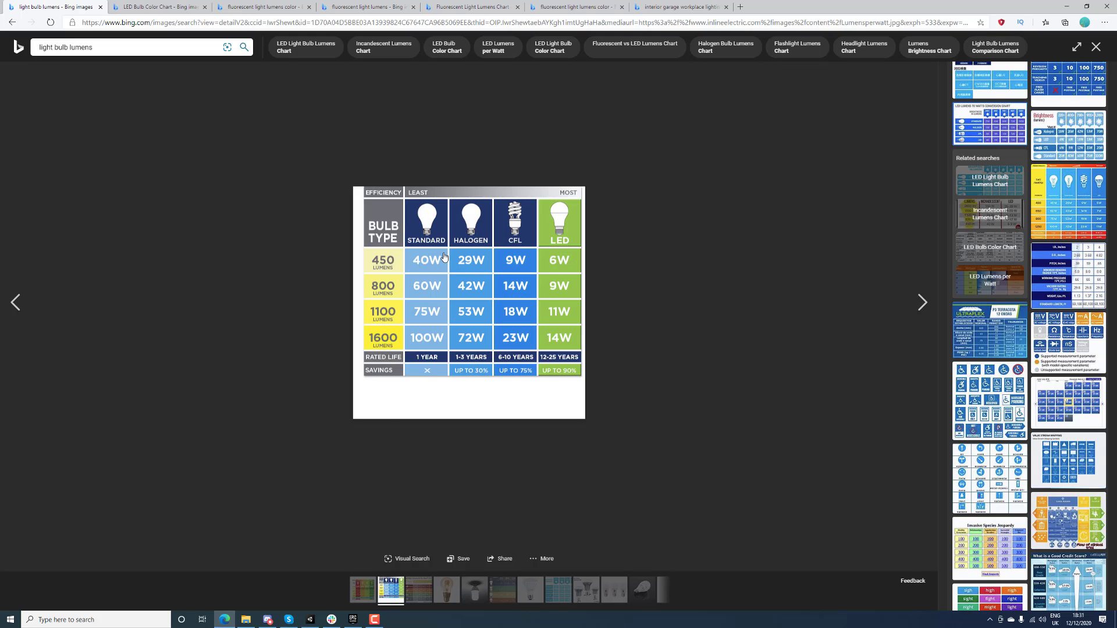
# Compare the selected point light's intensity and the hanging lamps in the Unity scene with the bulb lumens chart in Edge
pyautogui.click(310, 619)
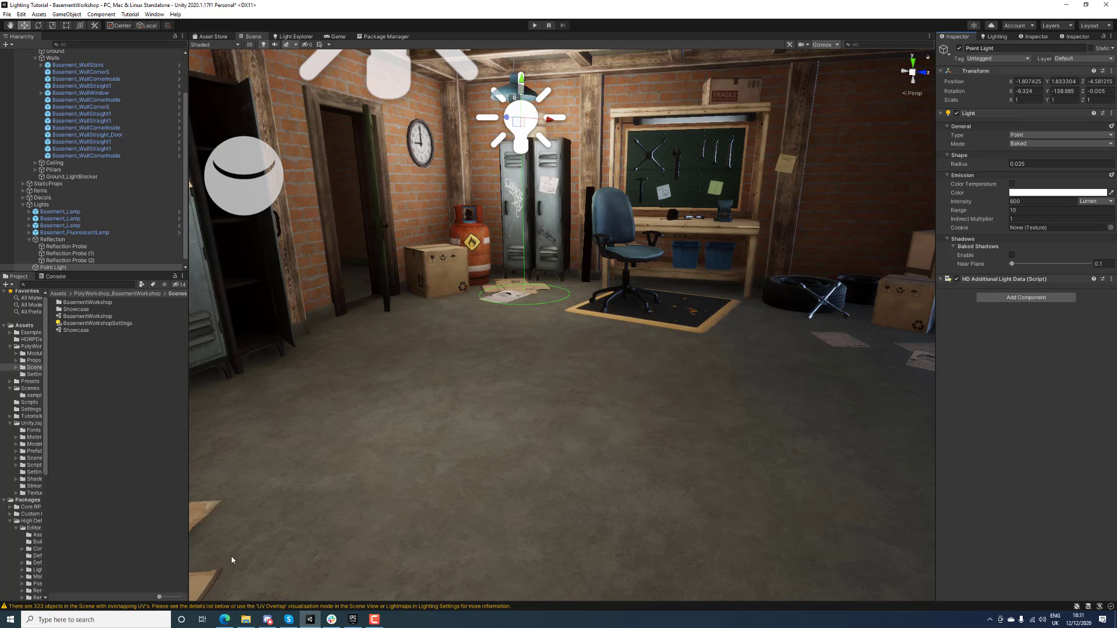
pyautogui.click(224, 619)
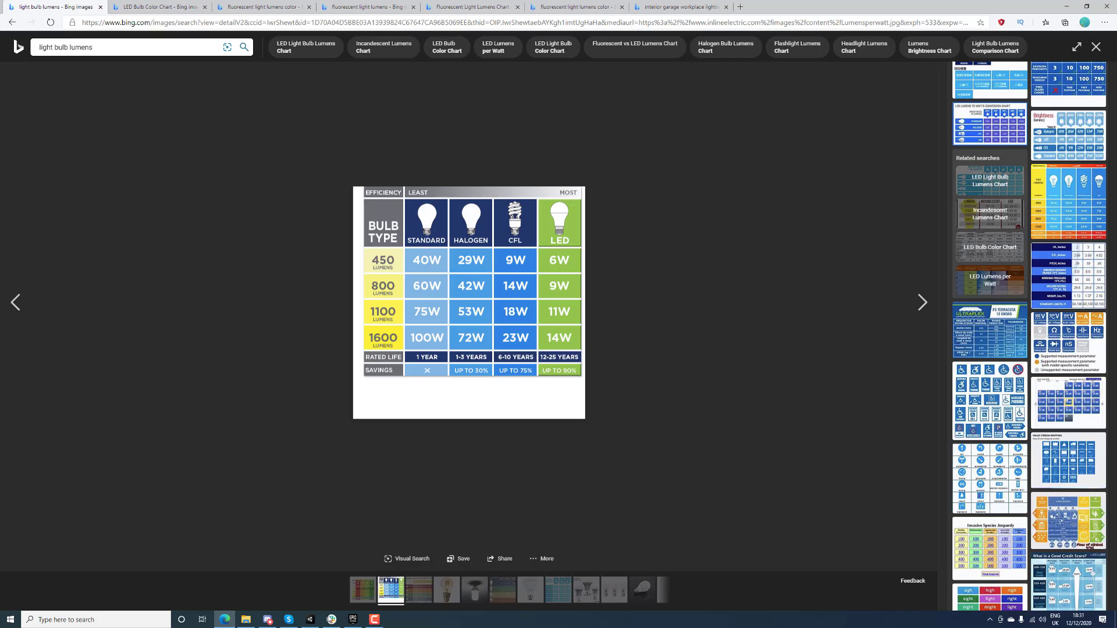
pyautogui.click(311, 621)
pyautogui.moveTo(500, 255); pyautogui.dragTo(478, 203, button='right')
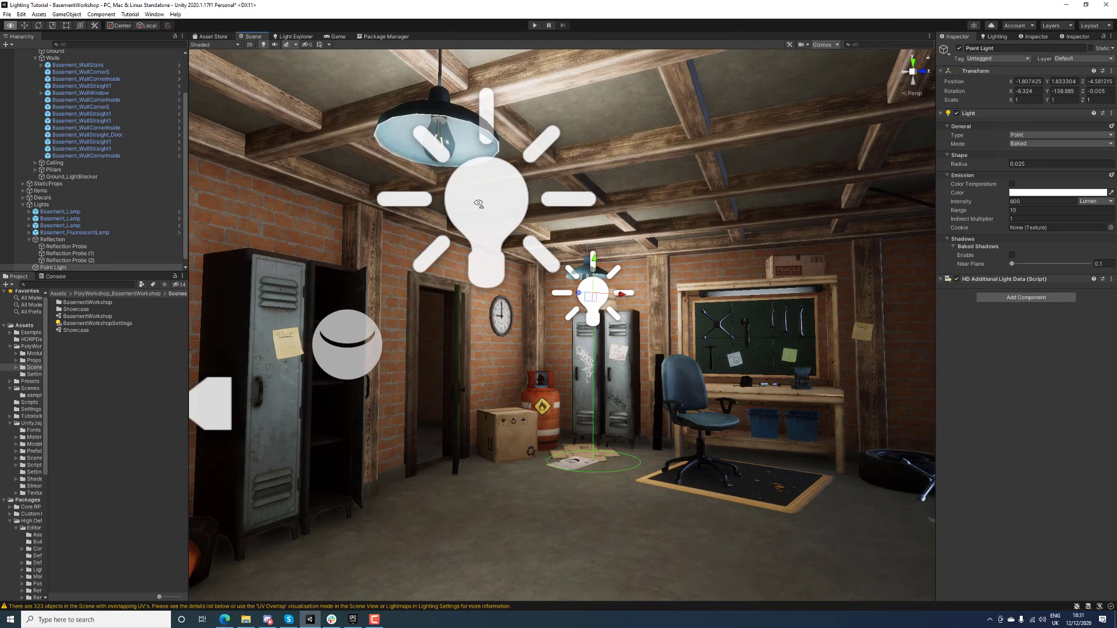
pyautogui.click(225, 620)
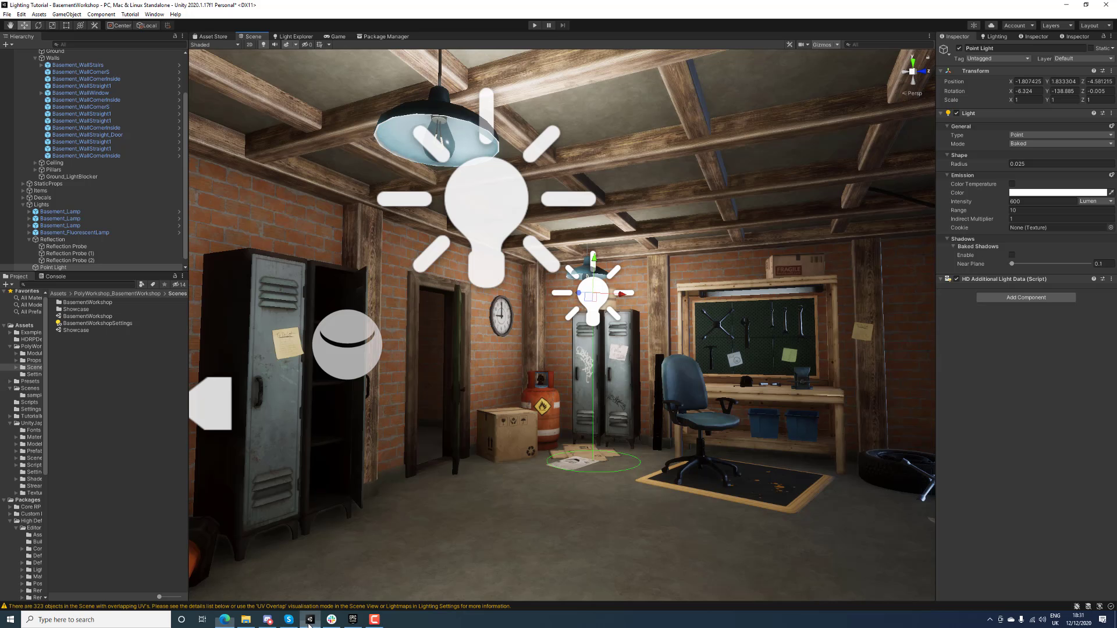
# Return to the Unity scene and close the Slack window
pyautogui.click(310, 621)
pyautogui.rightClick(330, 624)
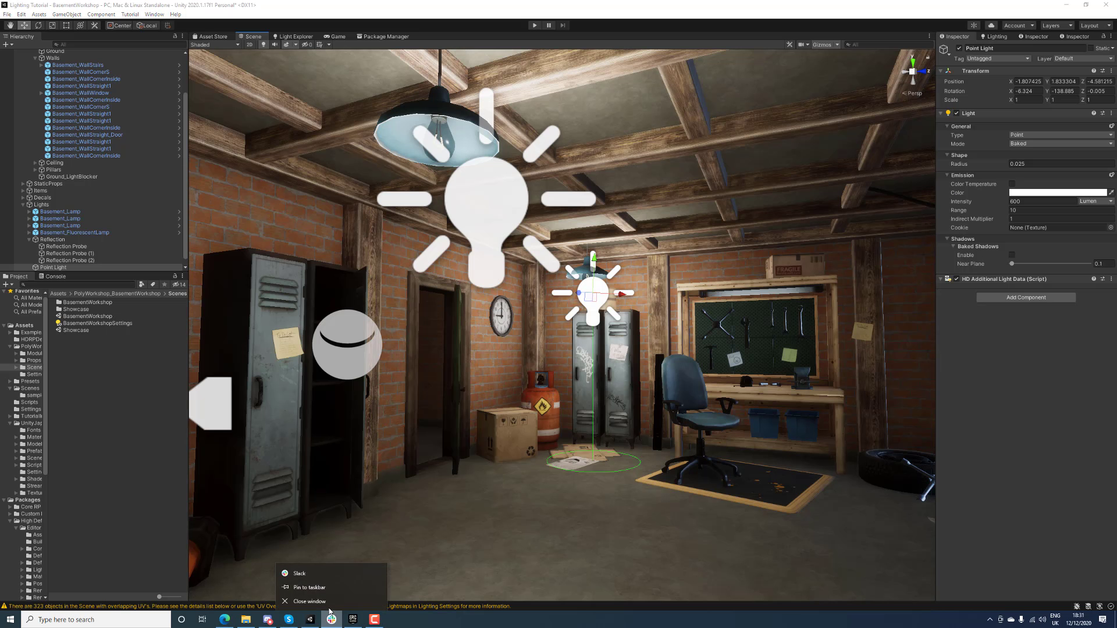
pyautogui.click(327, 603)
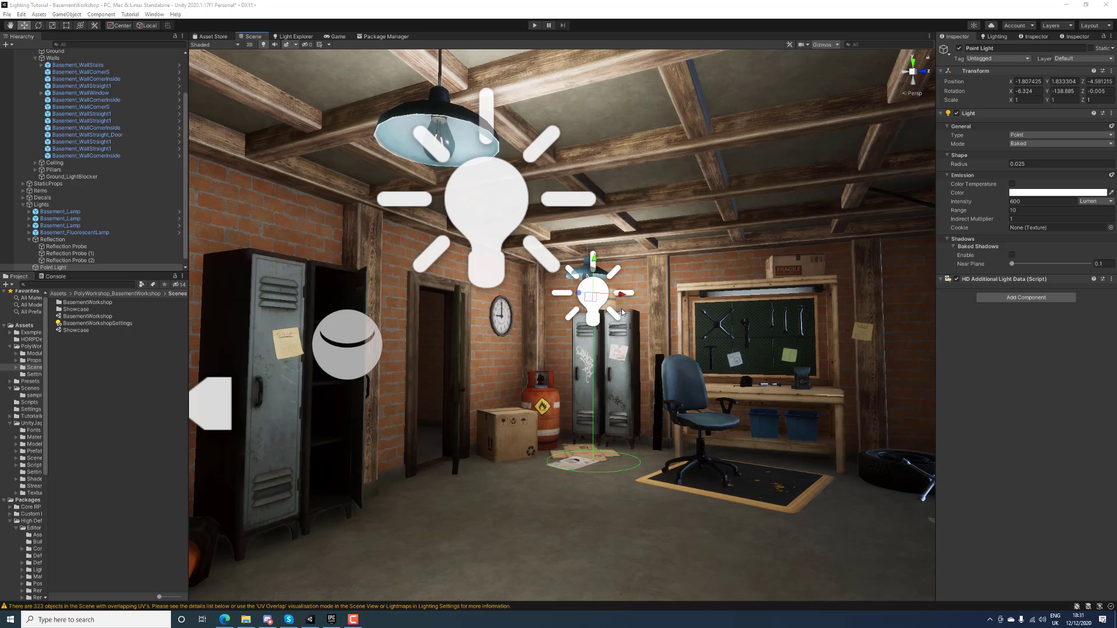
# Set the intensity of both point lights under the hanging lamps to 800 lumens
pyautogui.moveTo(570, 349); pyautogui.dragTo(343, 370, button='right')
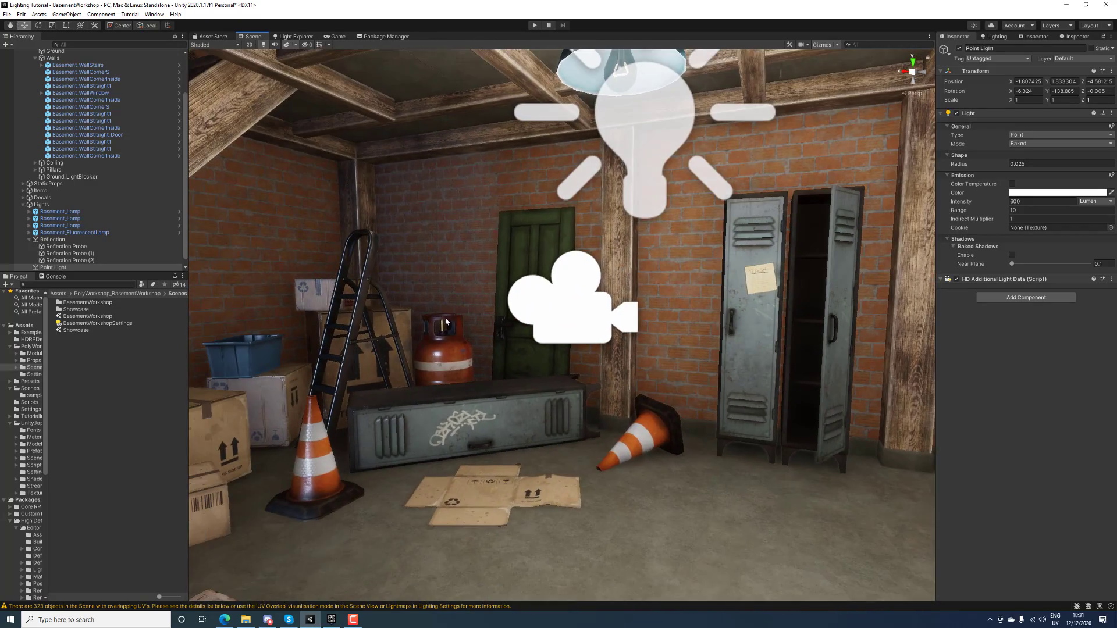
pyautogui.moveTo(446, 321); pyautogui.dragTo(637, 316, button='right')
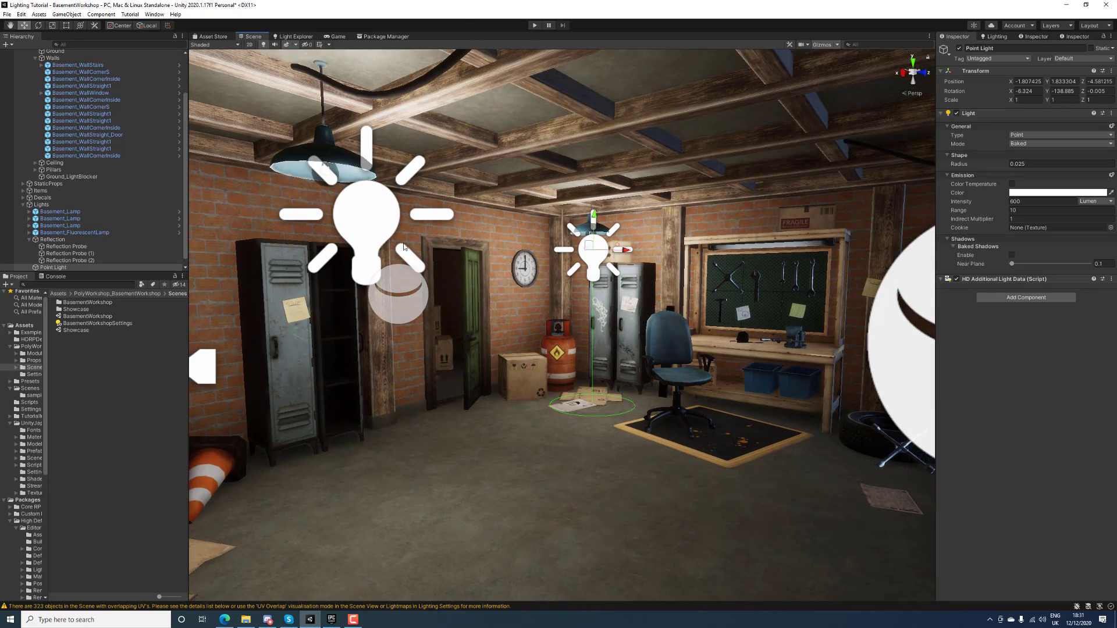
pyautogui.click(377, 223)
pyautogui.keyDown('ctrl'); pyautogui.click(597, 257); pyautogui.keyUp('ctrl')
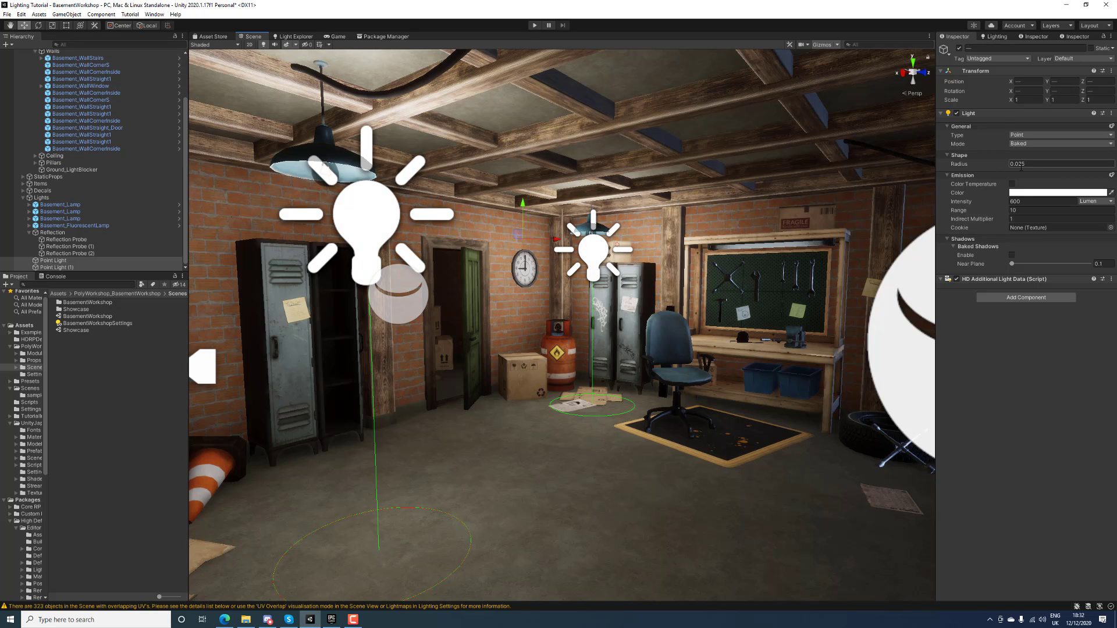
pyautogui.click(1041, 201)
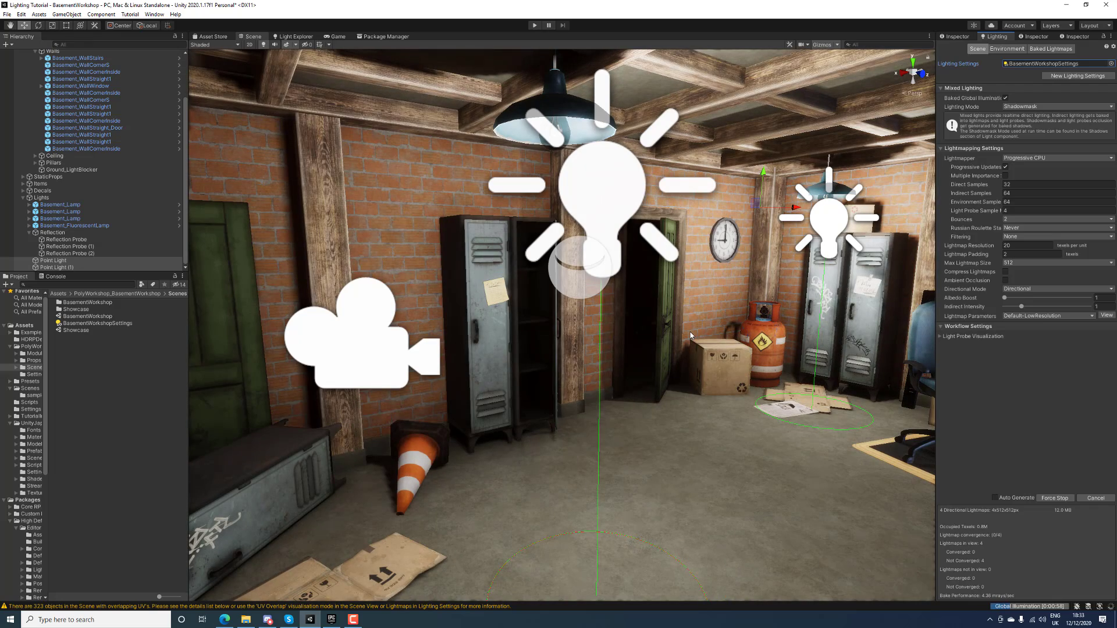
# Open the Lighting window and show its Scene settings
pyautogui.click(957, 37)
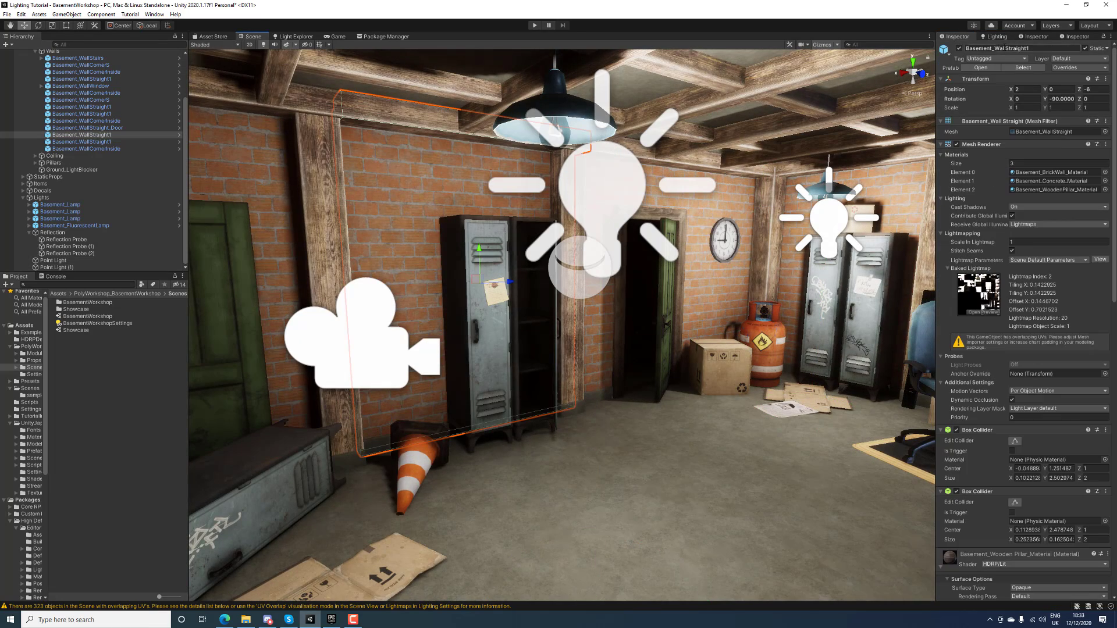
pyautogui.click(154, 14)
pyautogui.click(302, 142)
pyautogui.click(978, 49)
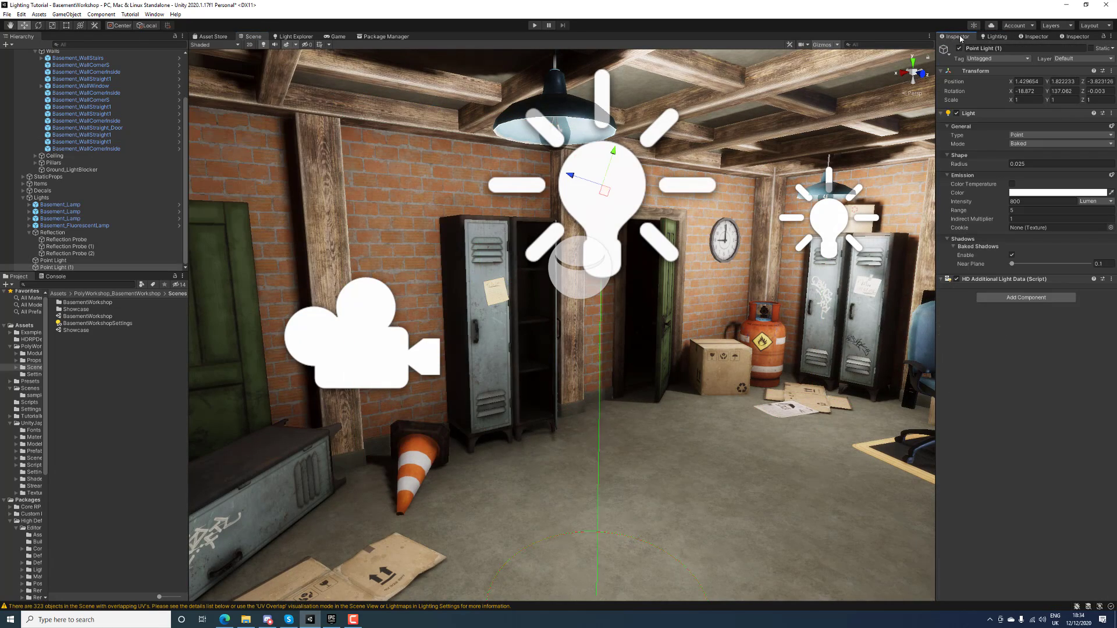
# Show the HDRP Default Settings volume profile and examine its Exposure override
pyautogui.click(1033, 36)
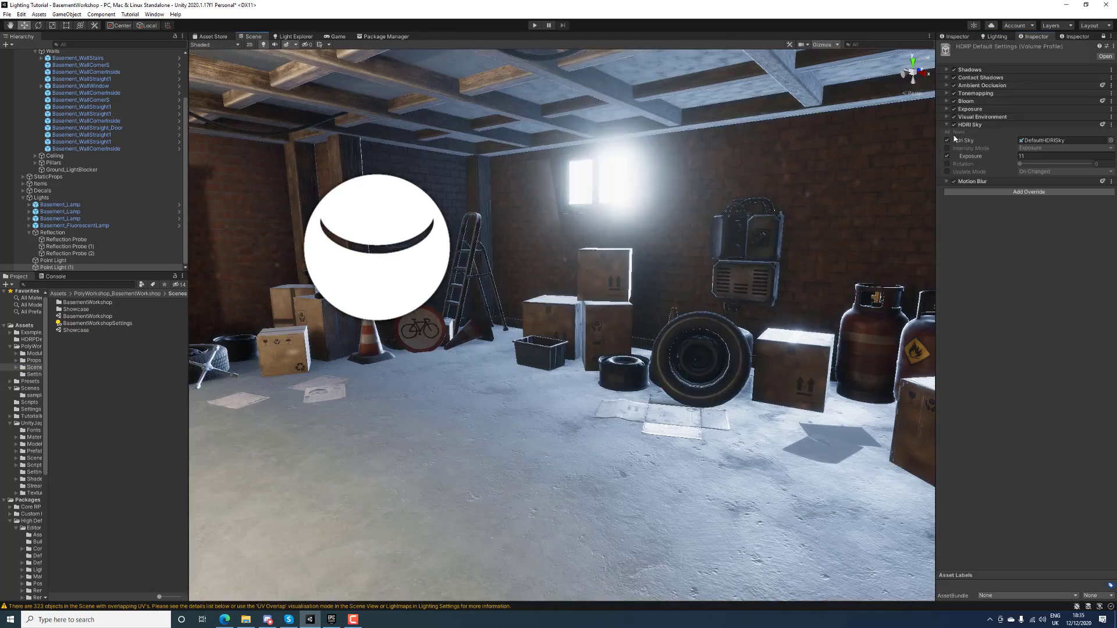
pyautogui.click(955, 109)
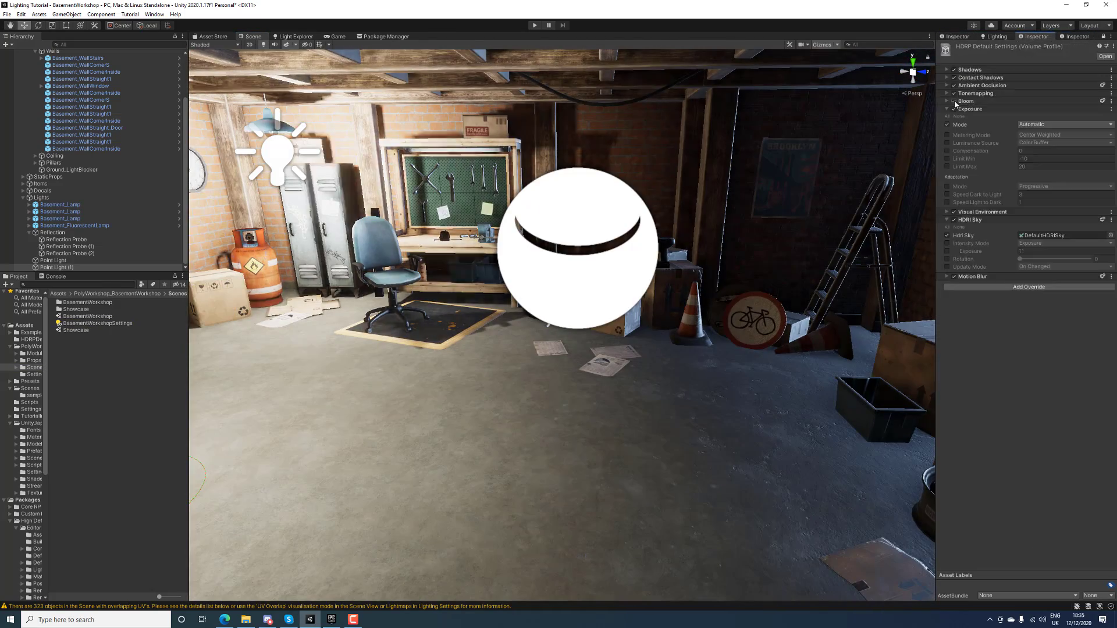
pyautogui.click(954, 109)
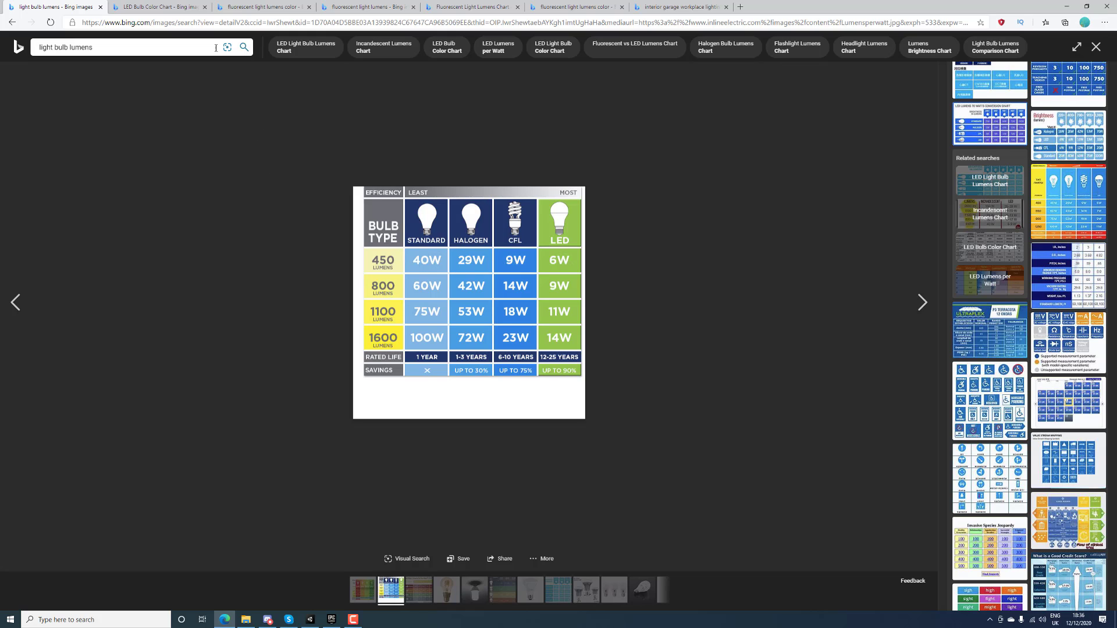
# Examine the color temperatures on the LED Bulb Color Chart in Edge, and switch back to Unity
pyautogui.click(182, 8)
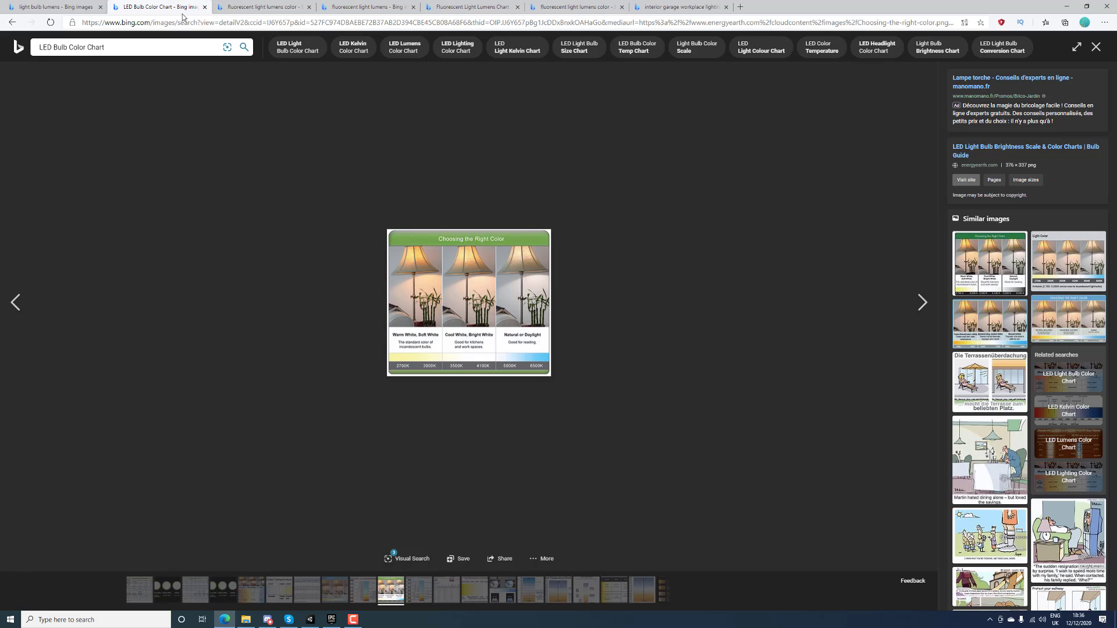
pyautogui.moveTo(522, 367)
pyautogui.click(310, 620)
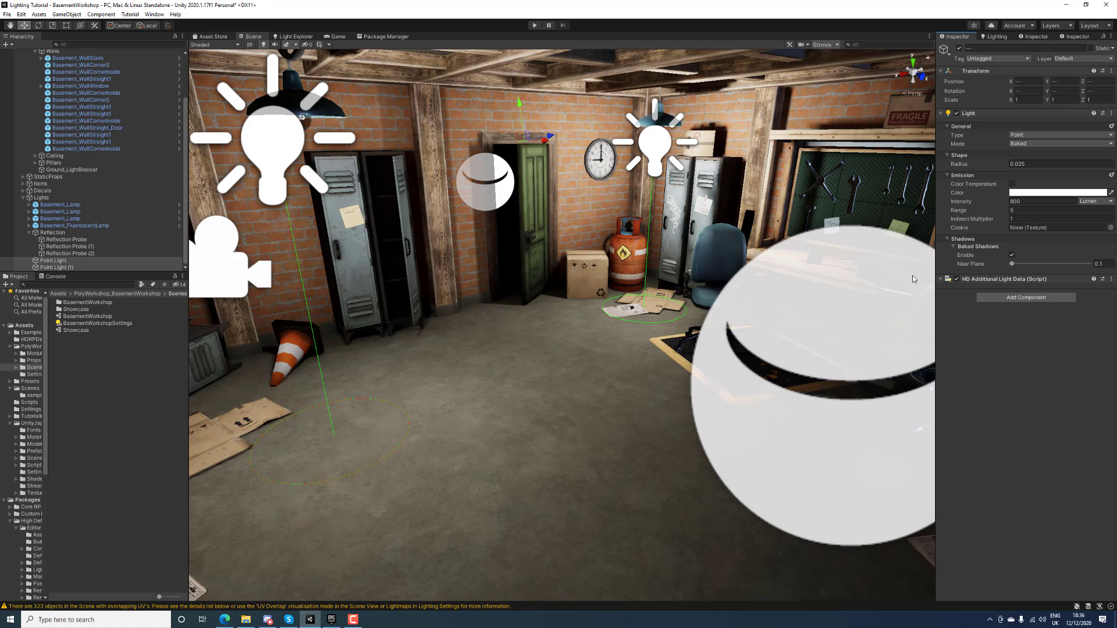
# Enable color temperature on both point lights and set it to about 3588, checking against the LED bulb color chart in Edge
pyautogui.click(1013, 185)
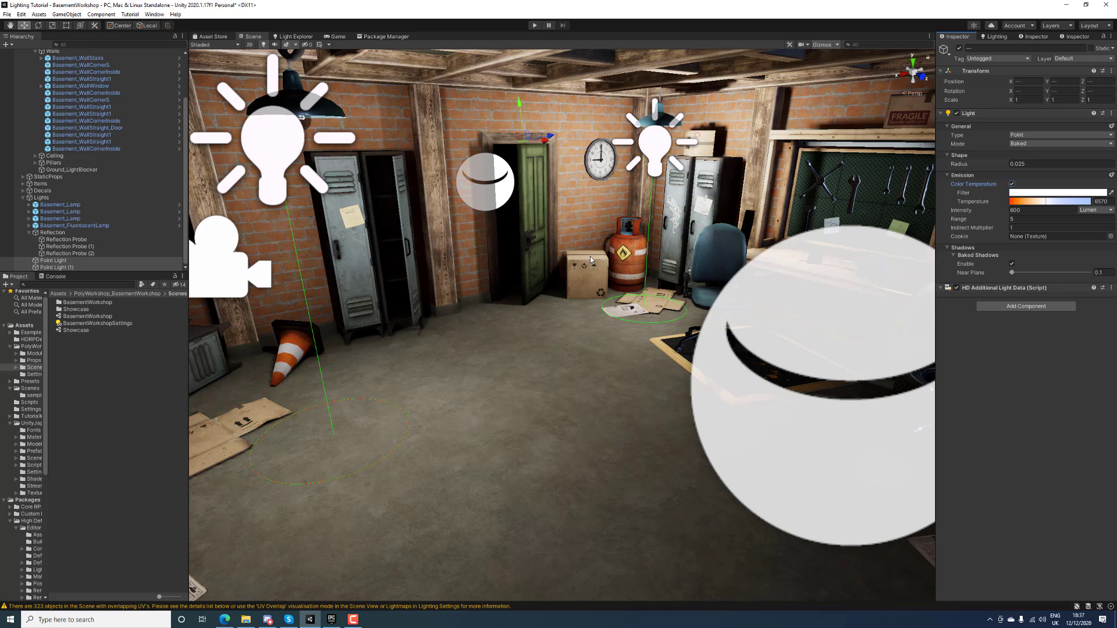
pyautogui.click(1042, 202)
pyautogui.moveTo(1042, 202); pyautogui.dragTo(1035, 204)
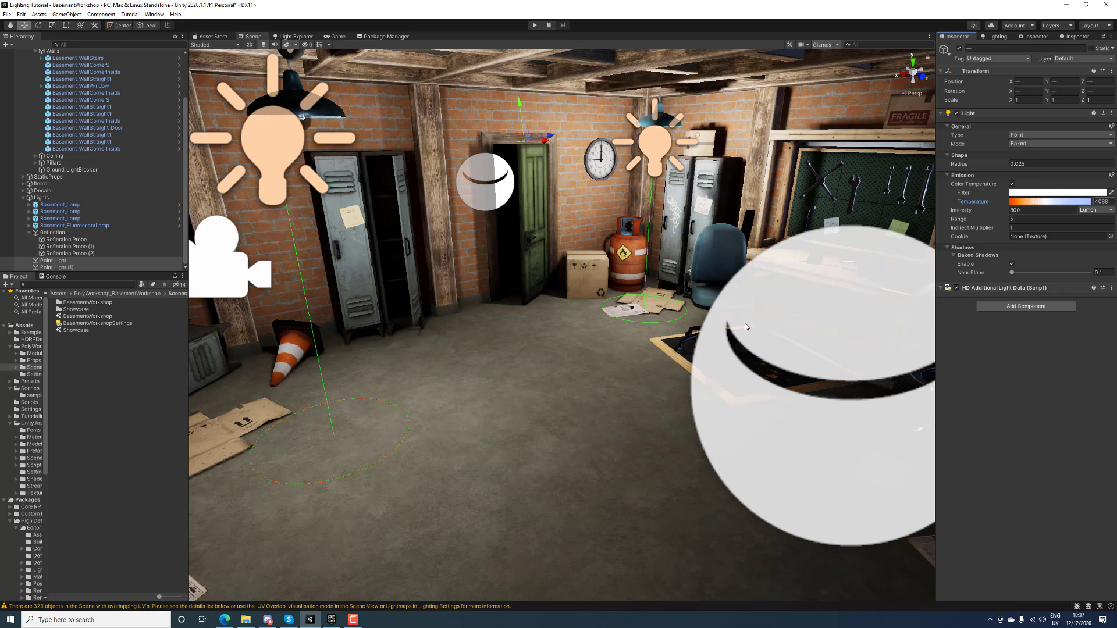
pyautogui.click(231, 624)
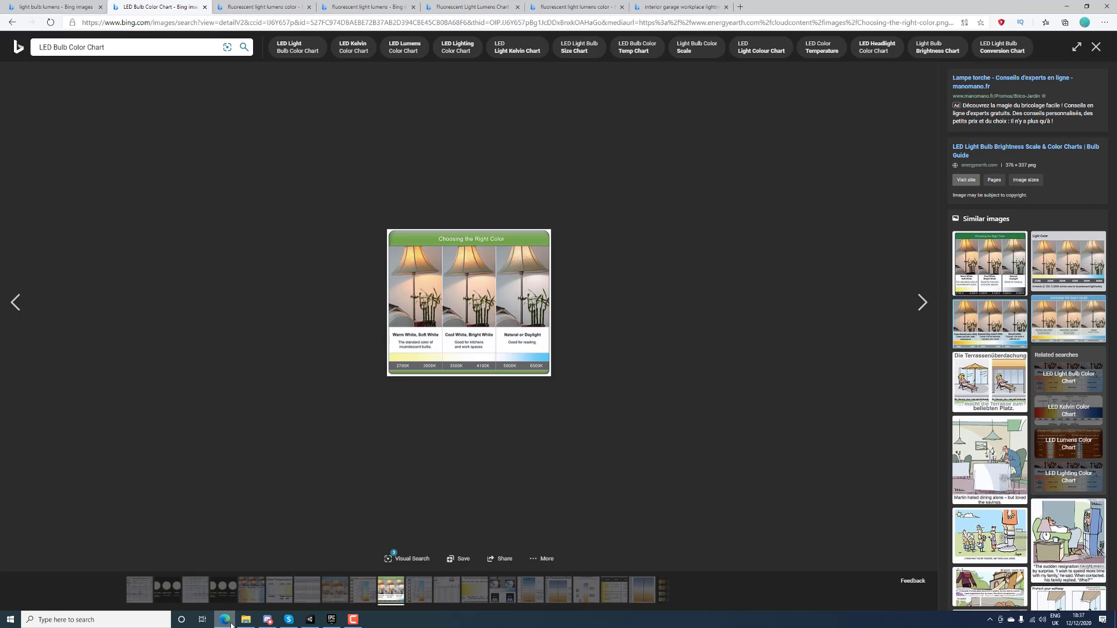
pyautogui.click(231, 624)
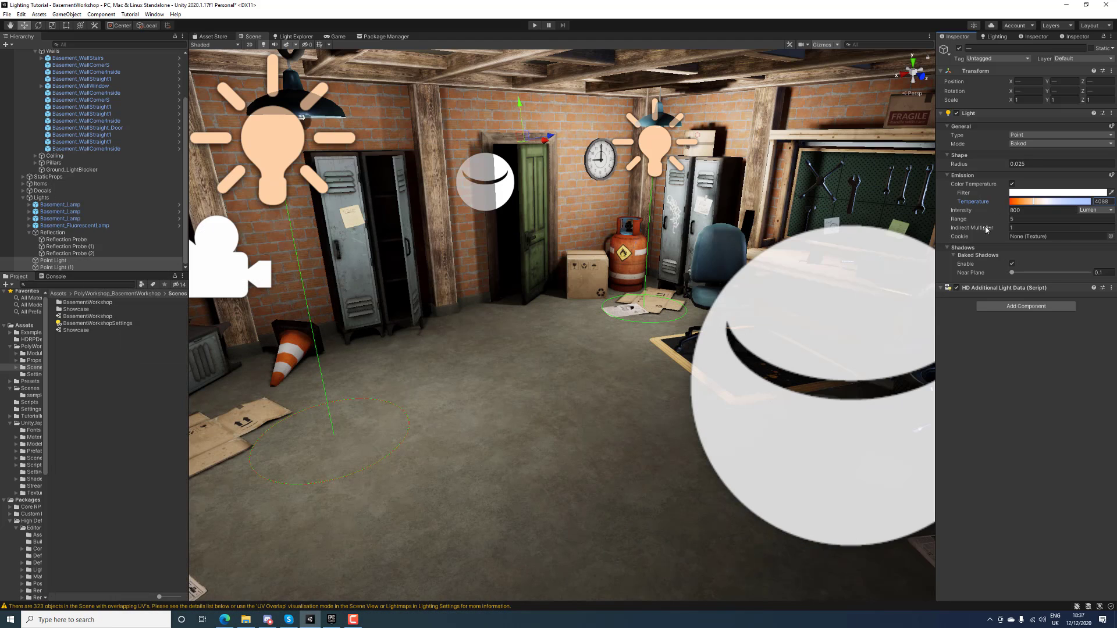
pyautogui.moveTo(1032, 202); pyautogui.dragTo(1032, 202)
# Generate the scene lighting with the BasementWorkshopSettings and return to the point lights' properties
pyautogui.click(996, 36)
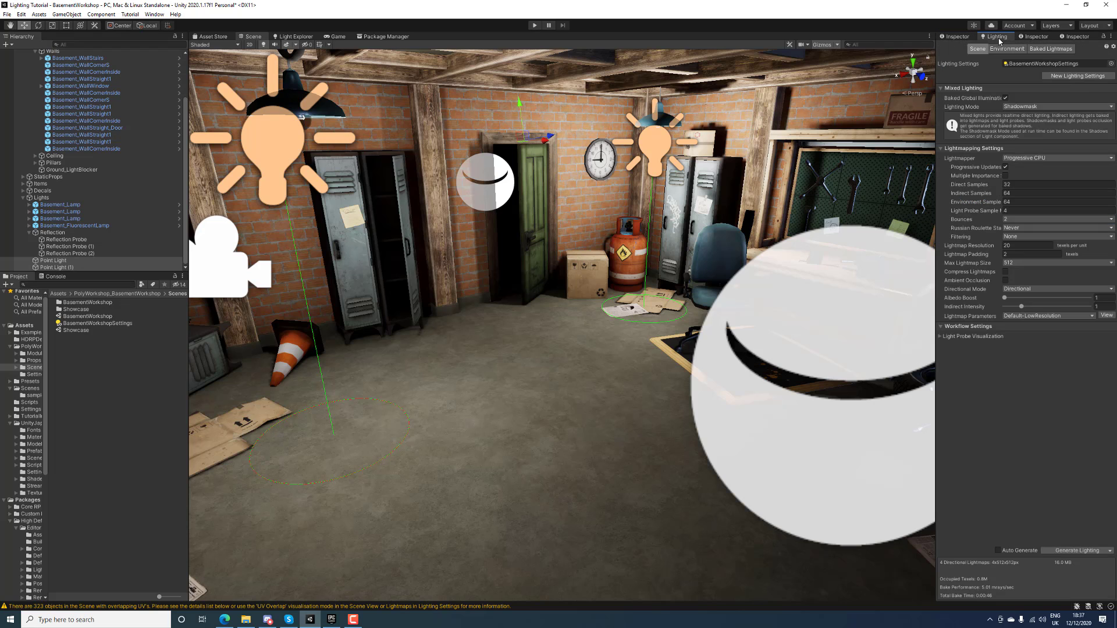
pyautogui.click(1077, 550)
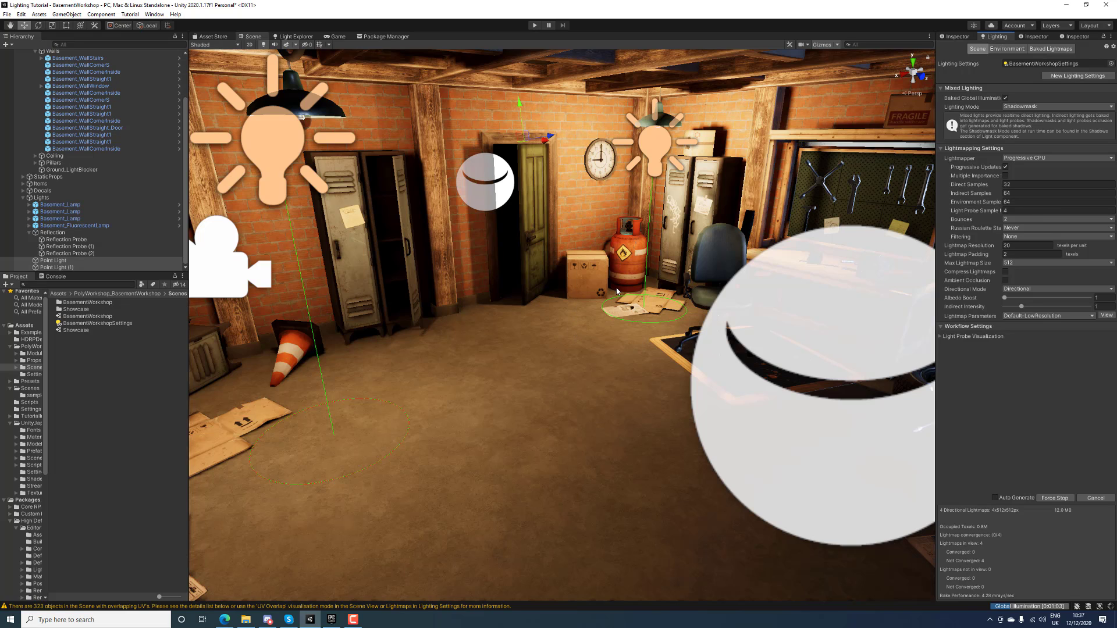
pyautogui.click(962, 37)
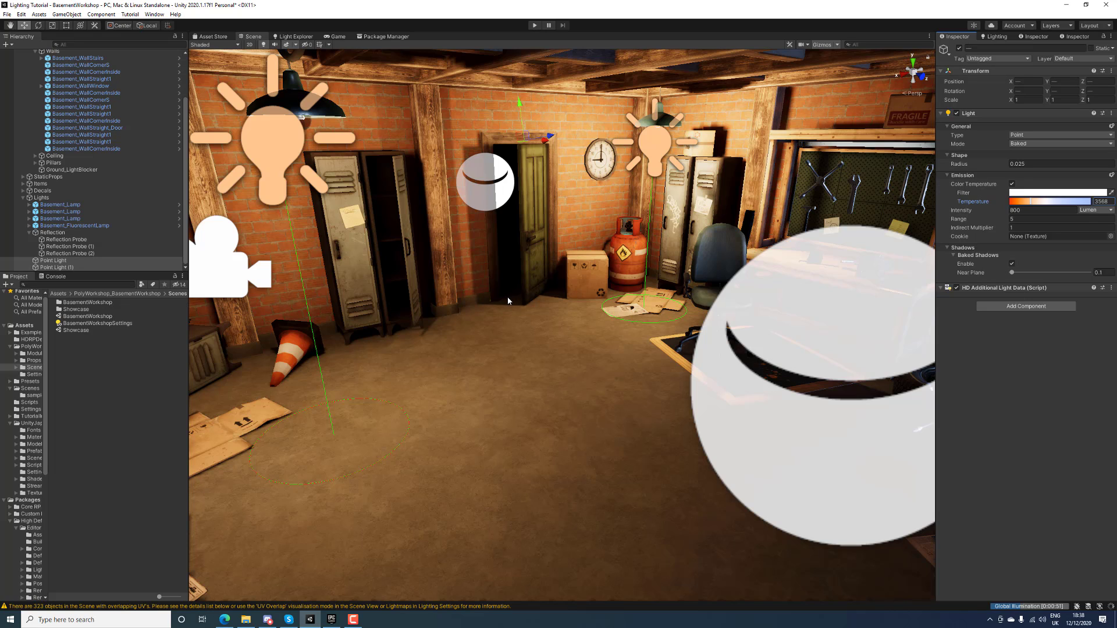
# Switch to Edge, review the fluorescent light lumens references and highlight the lumen rating for a 40-watt tube
pyautogui.click(225, 620)
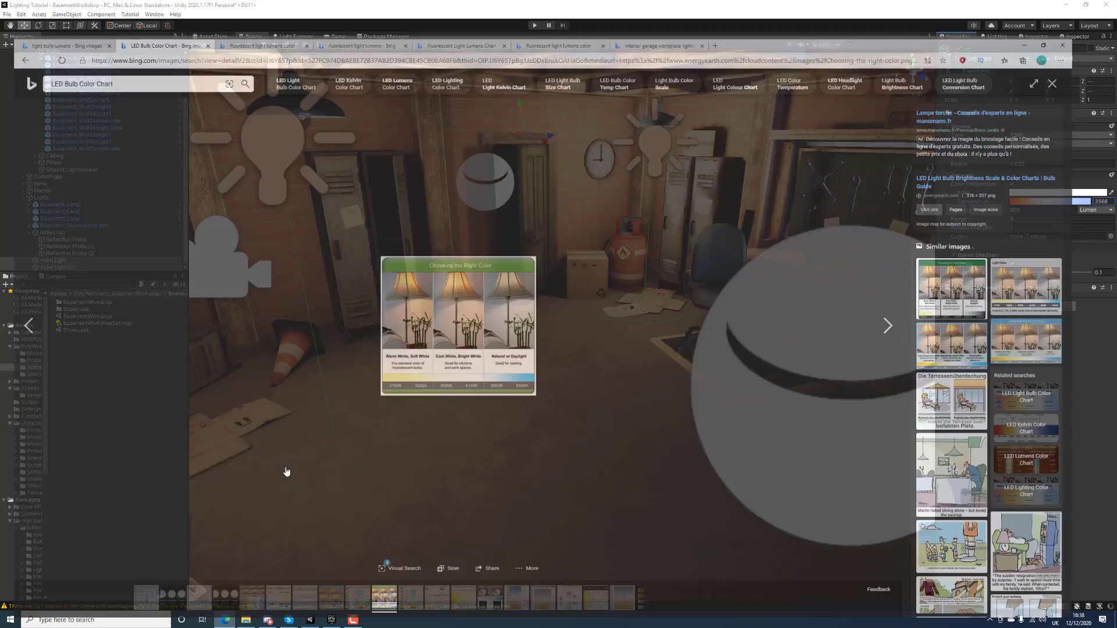
pyautogui.click(252, 3)
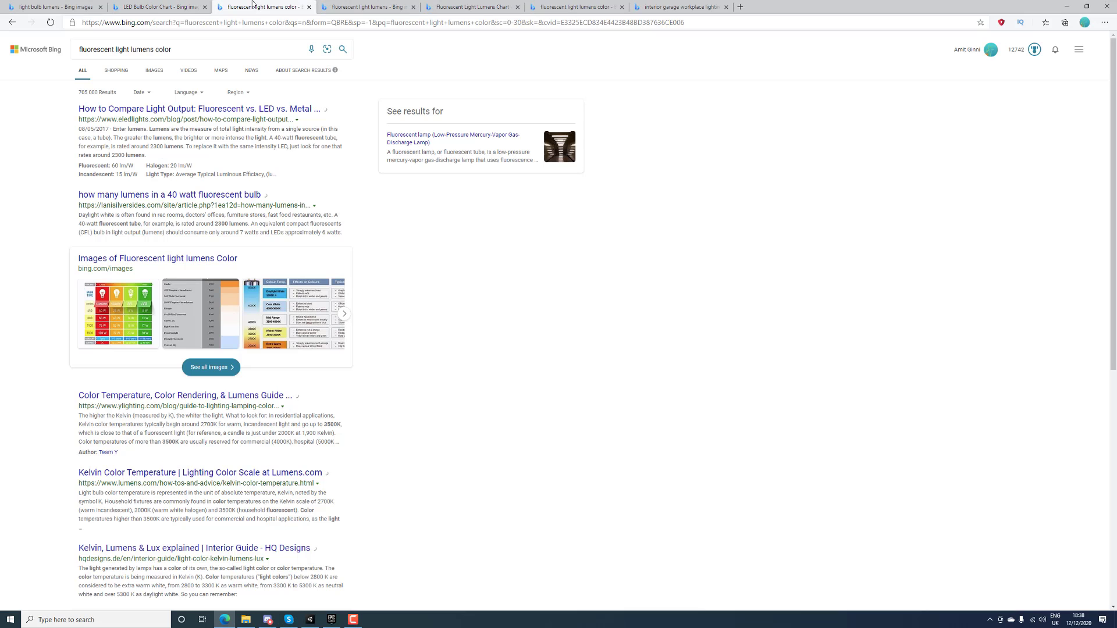
pyautogui.click(384, 6)
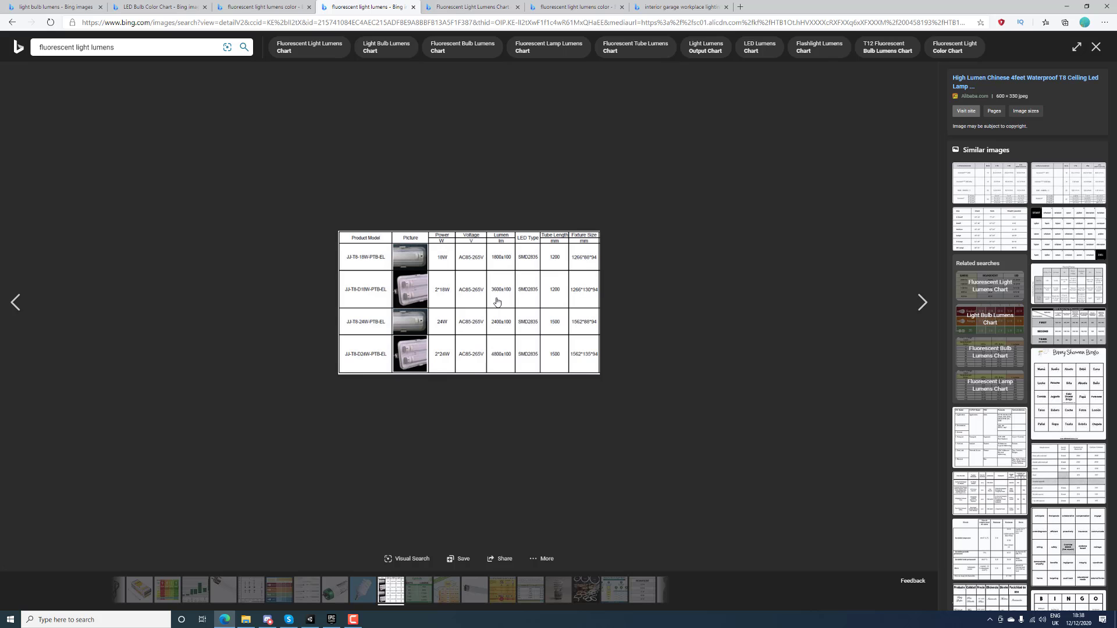
pyautogui.click(260, 6)
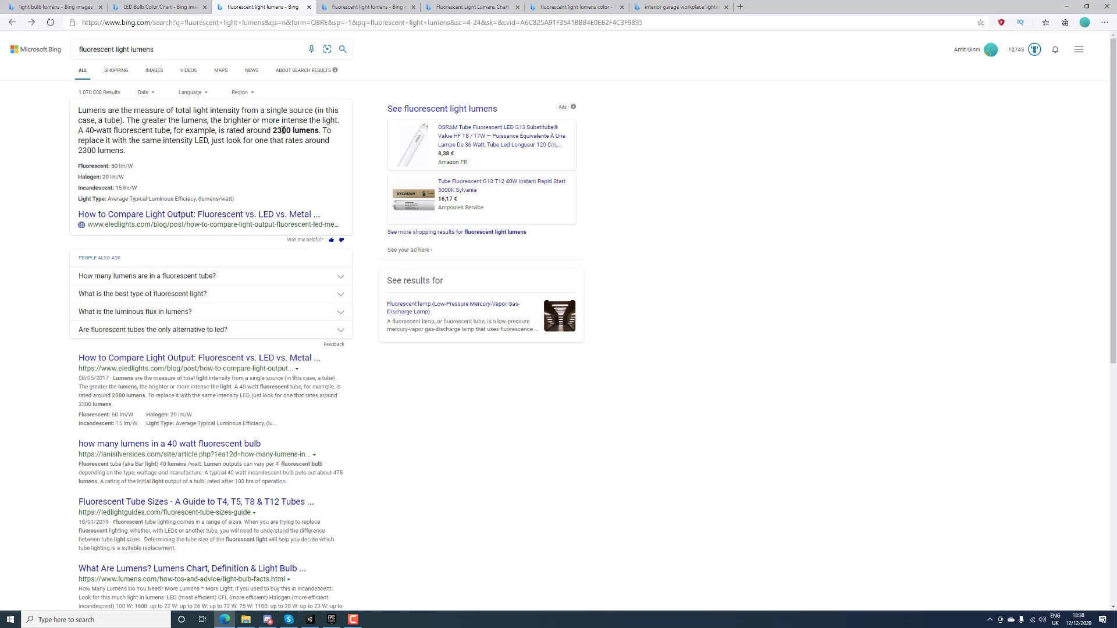
pyautogui.moveTo(273, 130); pyautogui.dragTo(313, 131)
# Compare the fluorescent lumens charts with the fluorescent color temperature chart, ending on the product lumen table
pyautogui.click(471, 6)
pyautogui.click(351, 5)
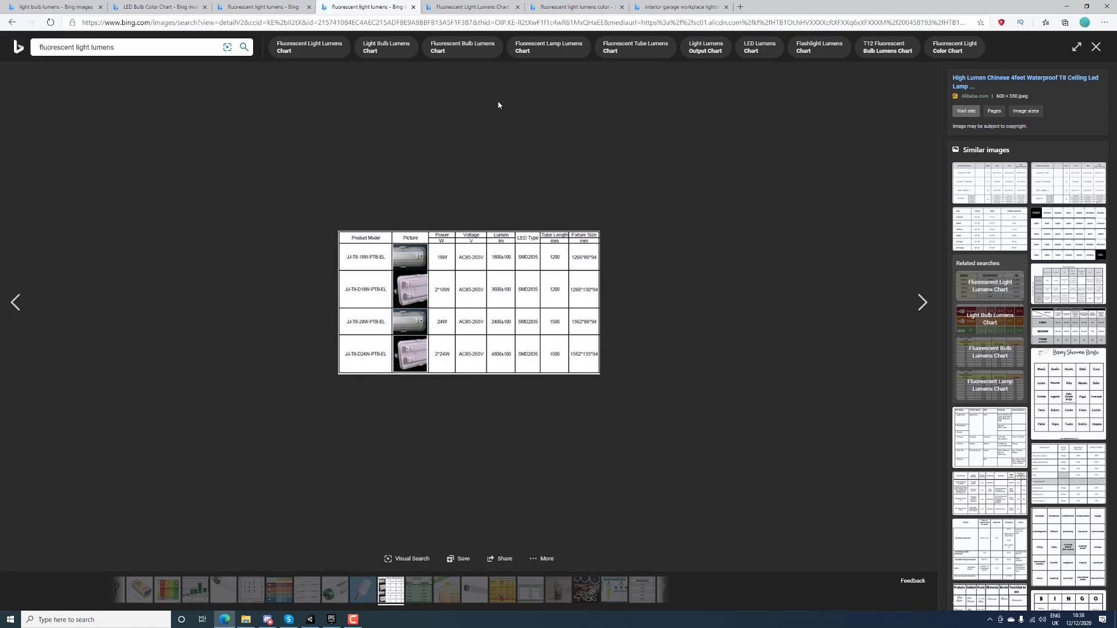
pyautogui.click(473, 8)
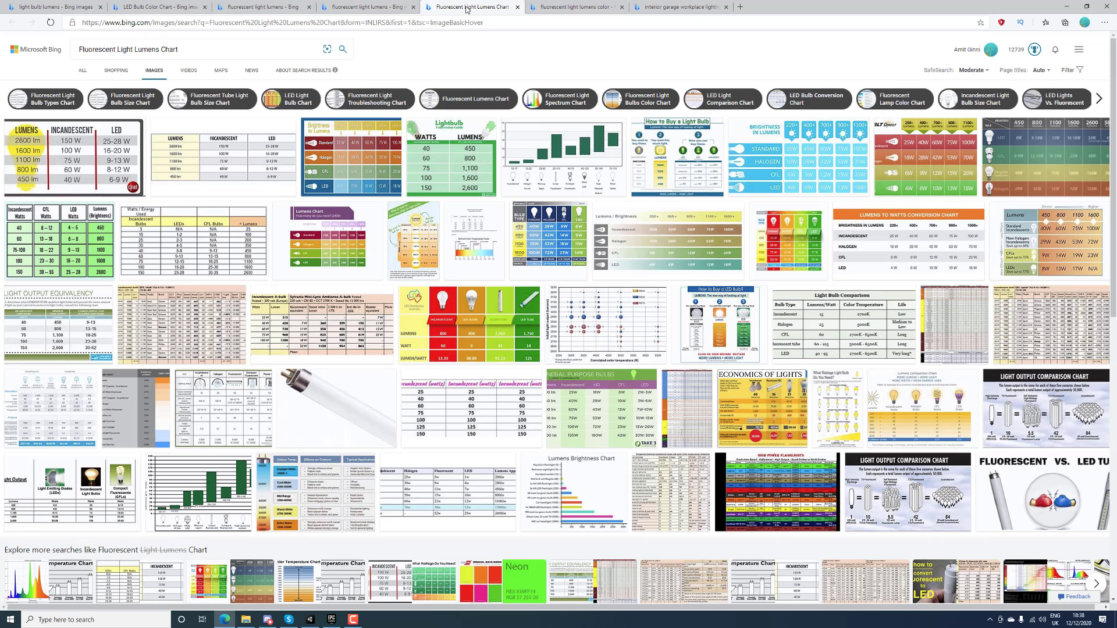
pyautogui.hotkey('ctrl', 'Tab')
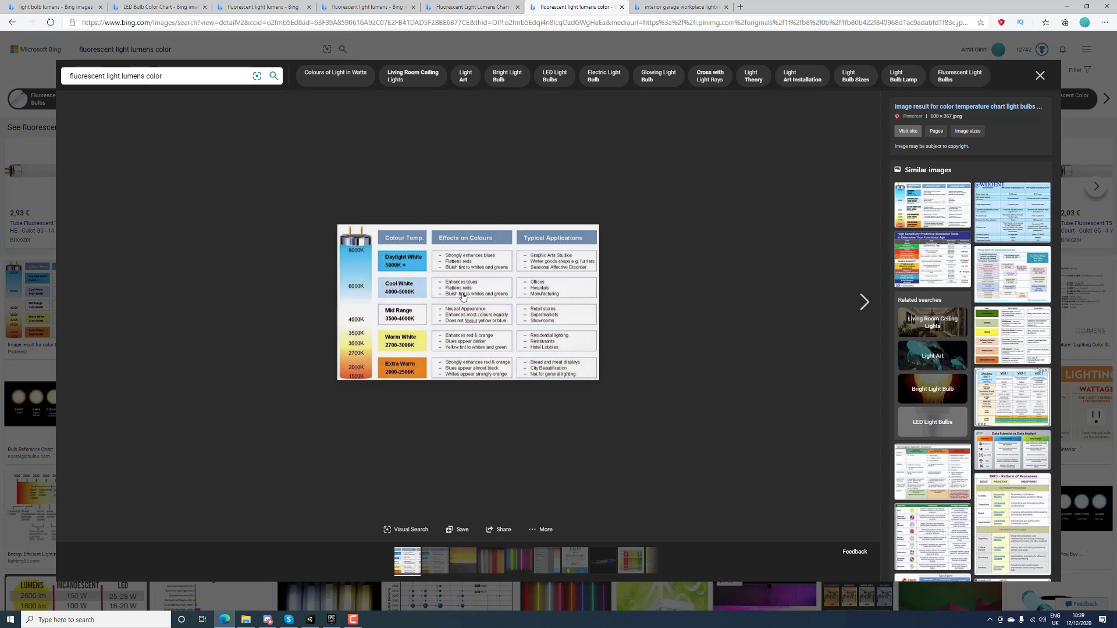
pyautogui.click(365, 10)
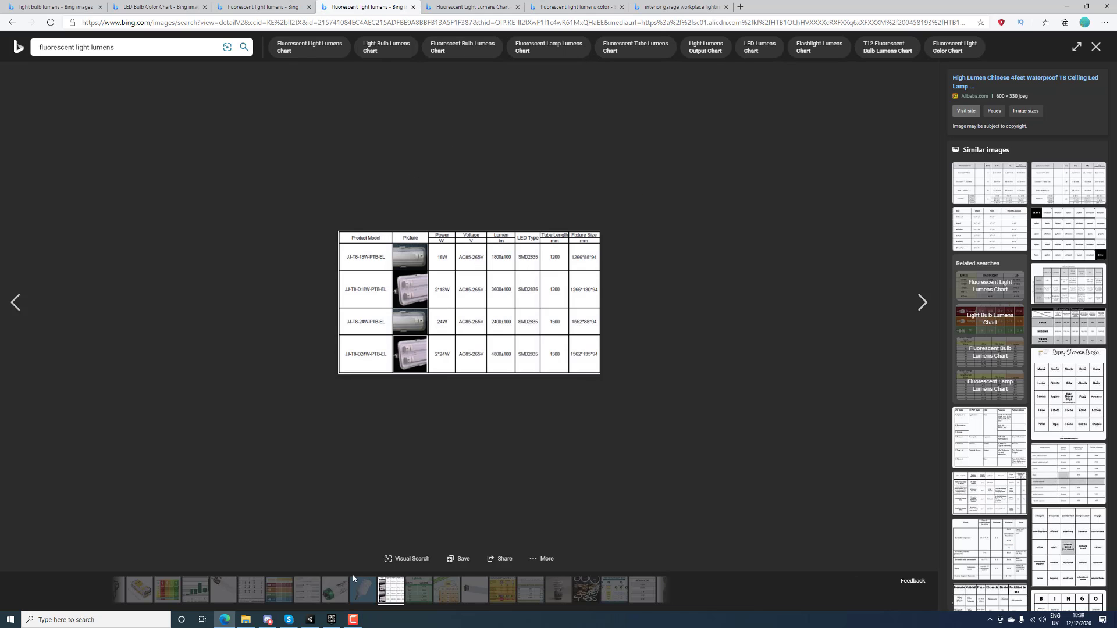
# Switch to Unity and rename both point lights to Roof Bulb Light
pyautogui.click(313, 621)
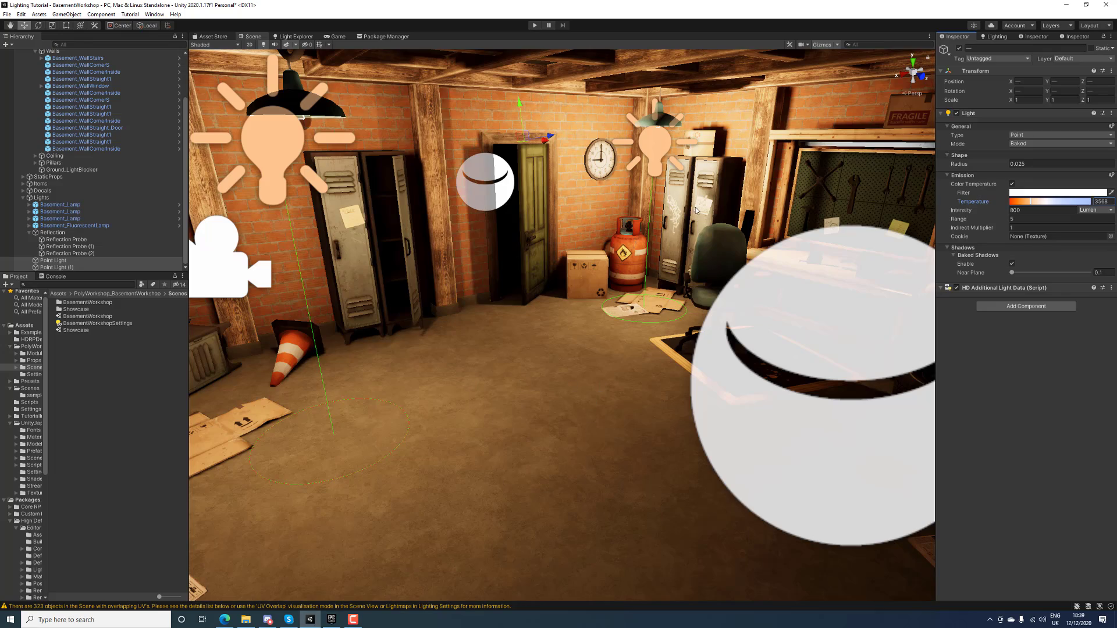
pyautogui.moveTo(696, 210); pyautogui.dragTo(634, 212, button='right')
pyautogui.moveTo(558, 278); pyautogui.dragTo(668, 212, button='right')
pyautogui.press('a')
pyautogui.press('s')
pyautogui.press('w')
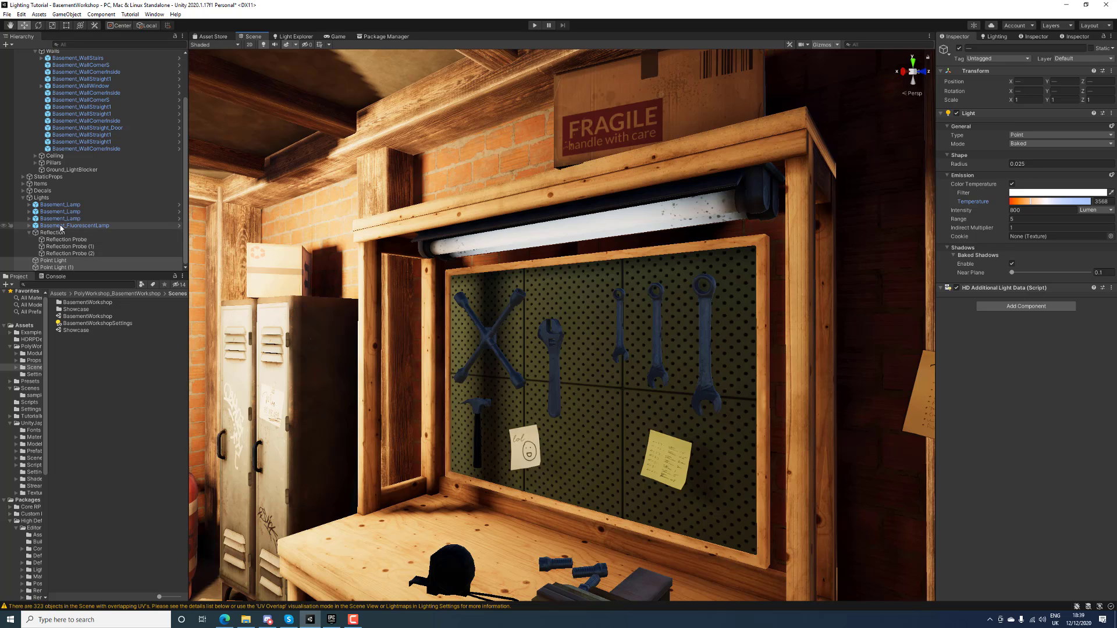
pyautogui.rightClick(51, 198)
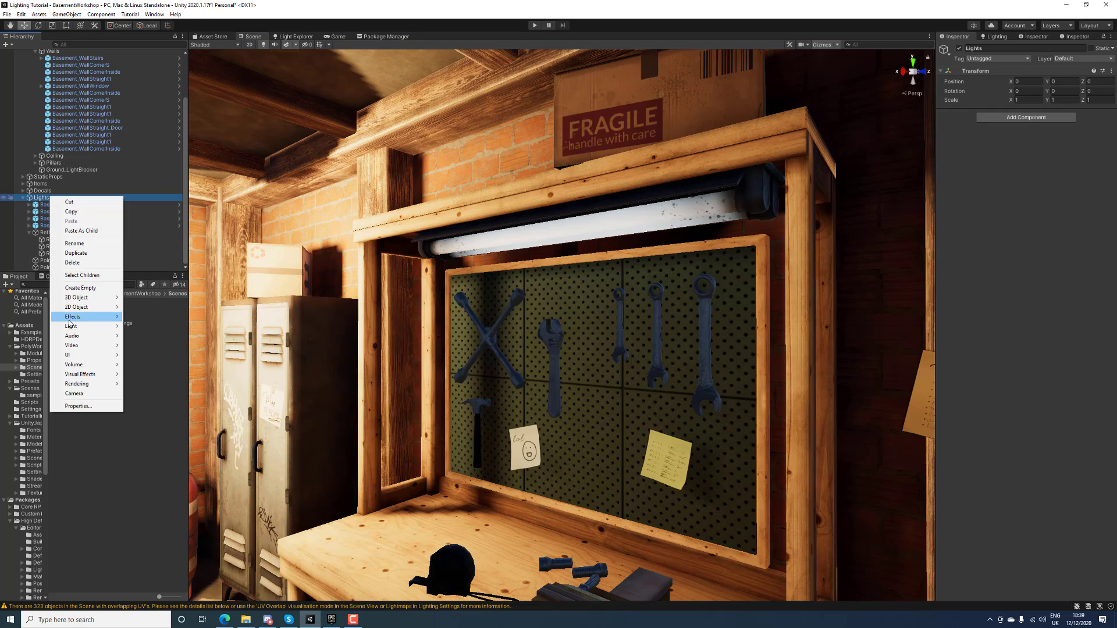
pyautogui.click(46, 261)
pyautogui.keyDown('shift'); pyautogui.click(76, 268); pyautogui.keyUp('shift')
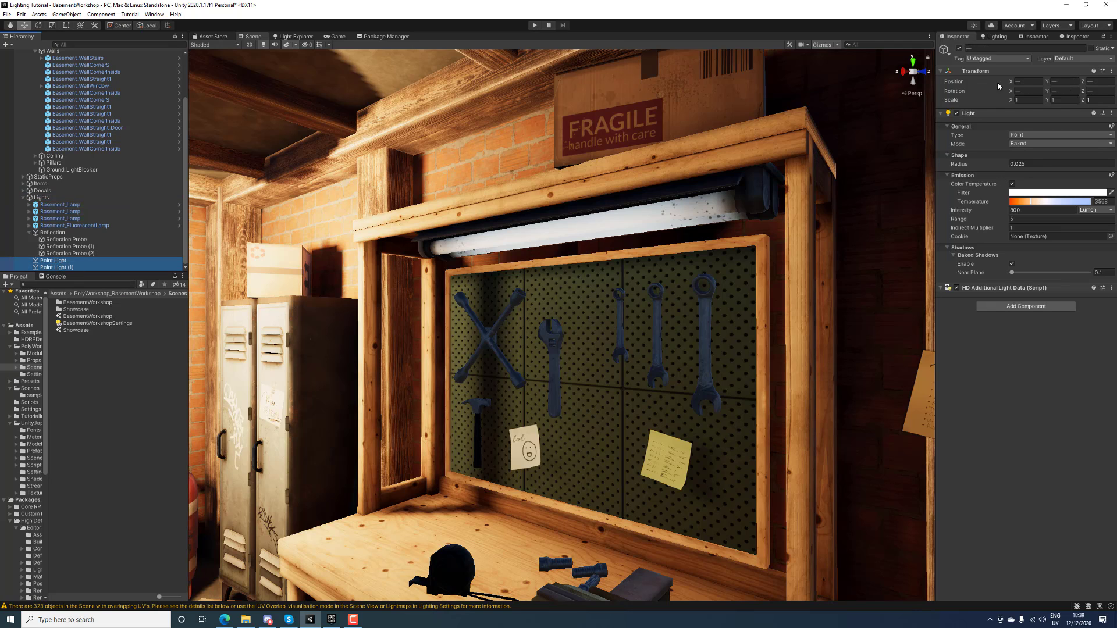
pyautogui.click(973, 49)
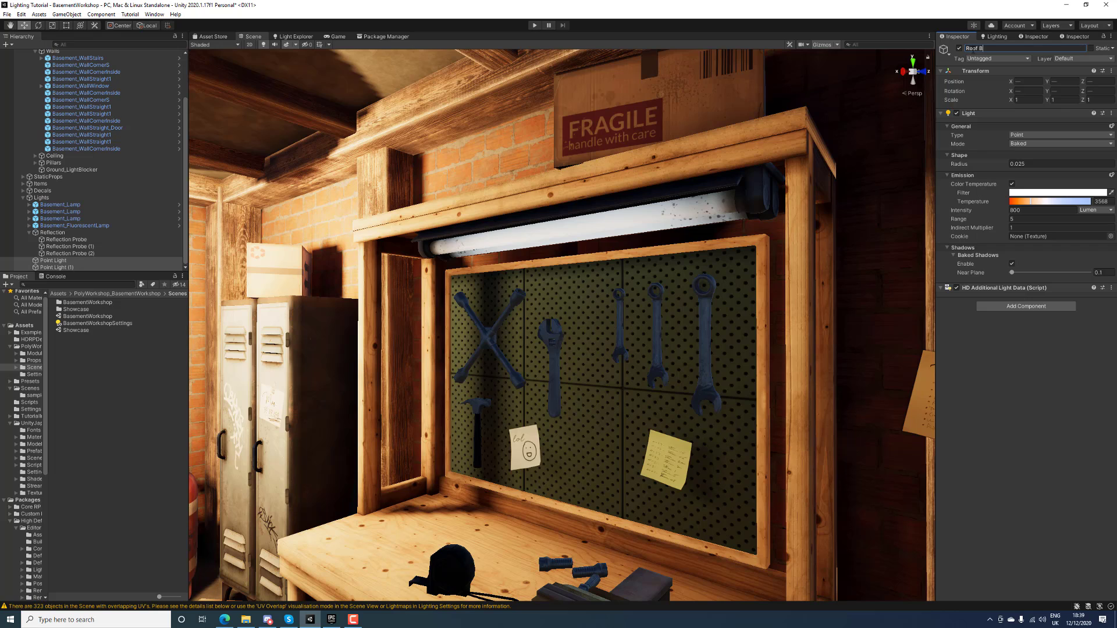
pyautogui.write('Roof Bulb Light')
pyautogui.press('Return')
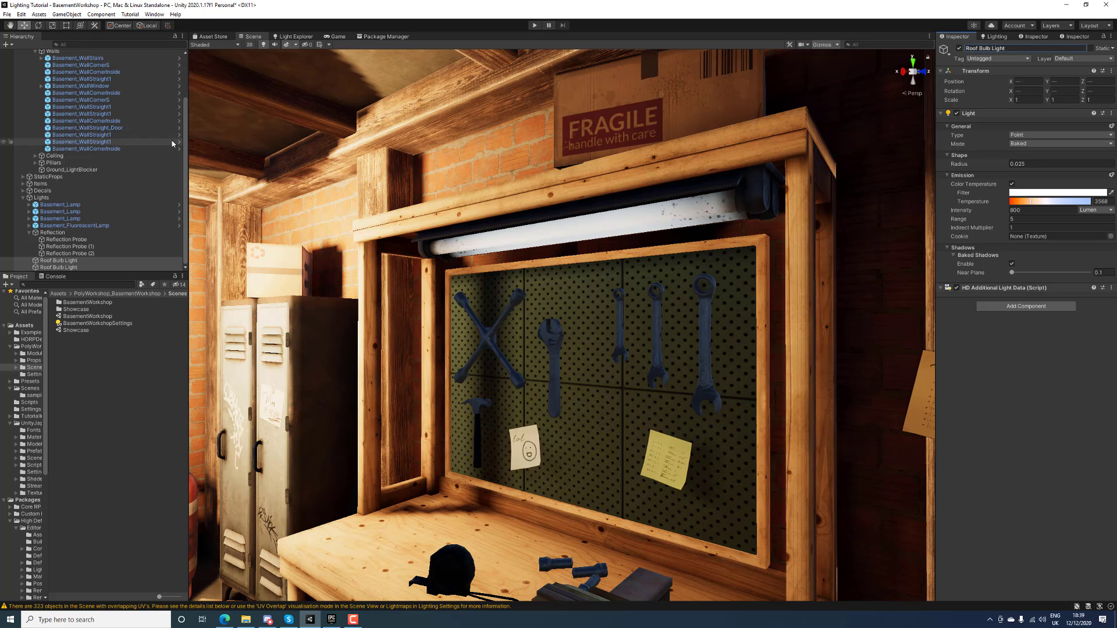
# Add an area light under the Lights object and align it with the view at the workbench's fluorescent lamp
pyautogui.rightClick(45, 198)
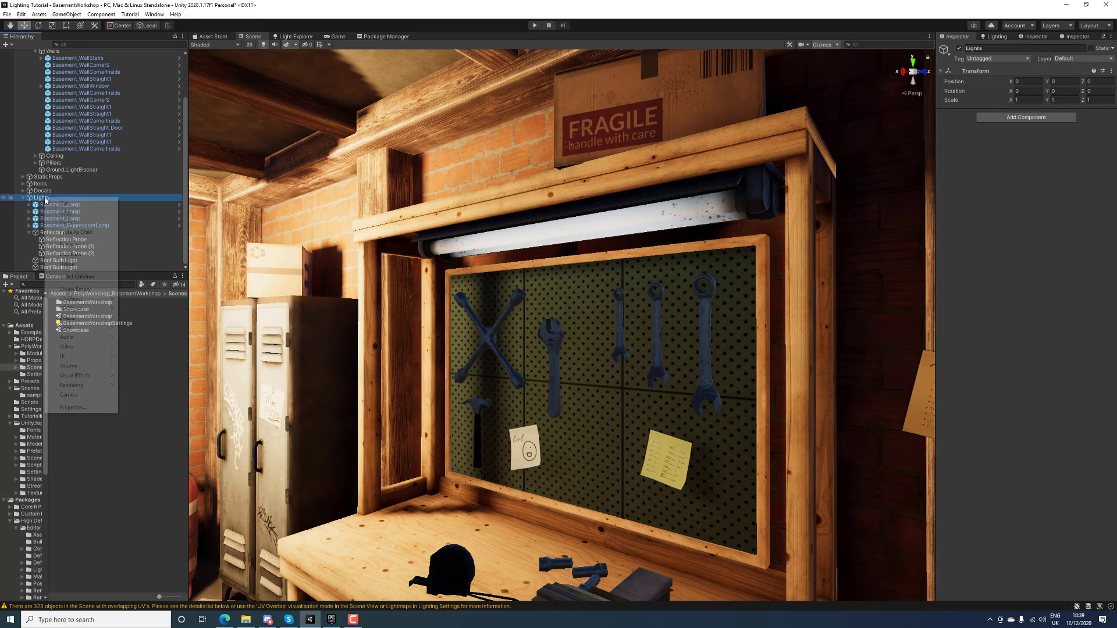
pyautogui.moveTo(83, 329)
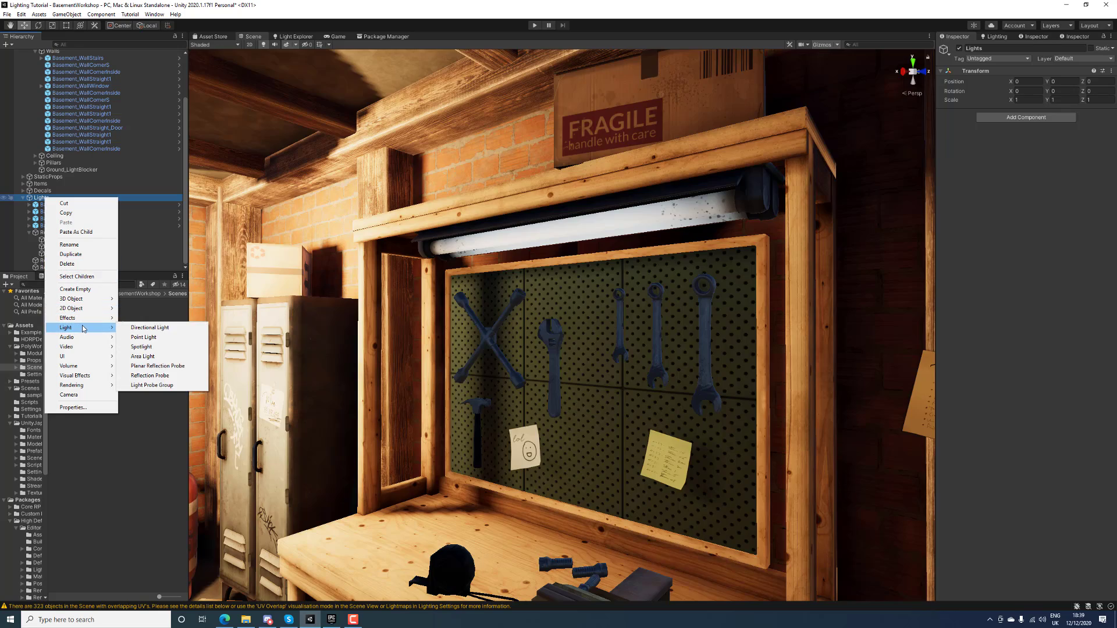
pyautogui.click(144, 356)
pyautogui.press('s')
pyautogui.moveTo(341, 336); pyautogui.dragTo(401, 328, button='right')
pyautogui.press('w')
pyautogui.moveTo(327, 301); pyautogui.dragTo(625, 305, button='right')
pyautogui.hotkey('ctrl', 'shift', 'f')
pyautogui.press('s')
pyautogui.press('w')
pyautogui.press('s')
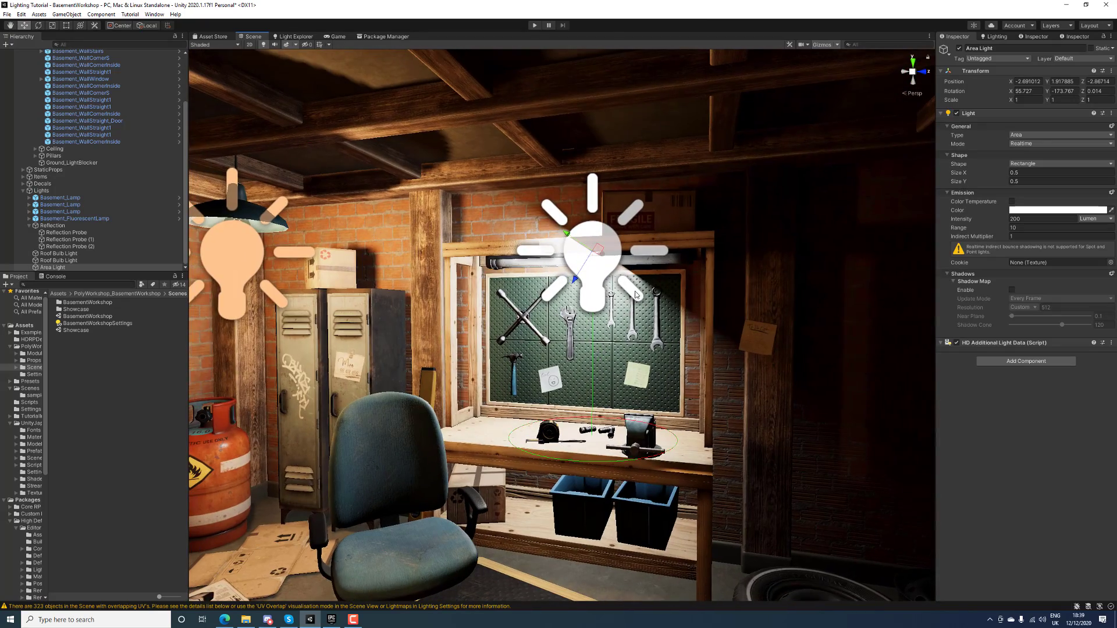
# Set the area light's rotation to 0 on the X, Y and Z axes
pyautogui.click(1027, 91)
pyautogui.write('0')
pyautogui.click(1062, 92)
pyautogui.write('0')
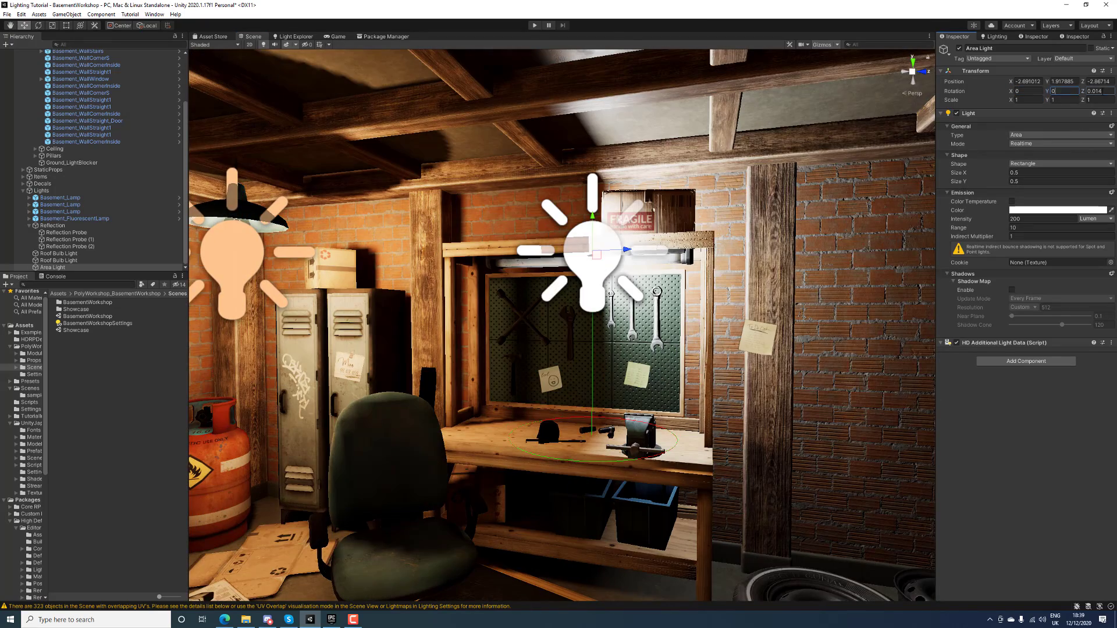
pyautogui.click(1098, 92)
pyautogui.write('0')
# Lower the area light beside the workbench to a Y position of about 1.843
pyautogui.press('w')
pyautogui.moveTo(726, 225); pyautogui.dragTo(544, 220, button='right')
pyautogui.press('d')
pyautogui.moveTo(512, 193); pyautogui.dragTo(512, 217)
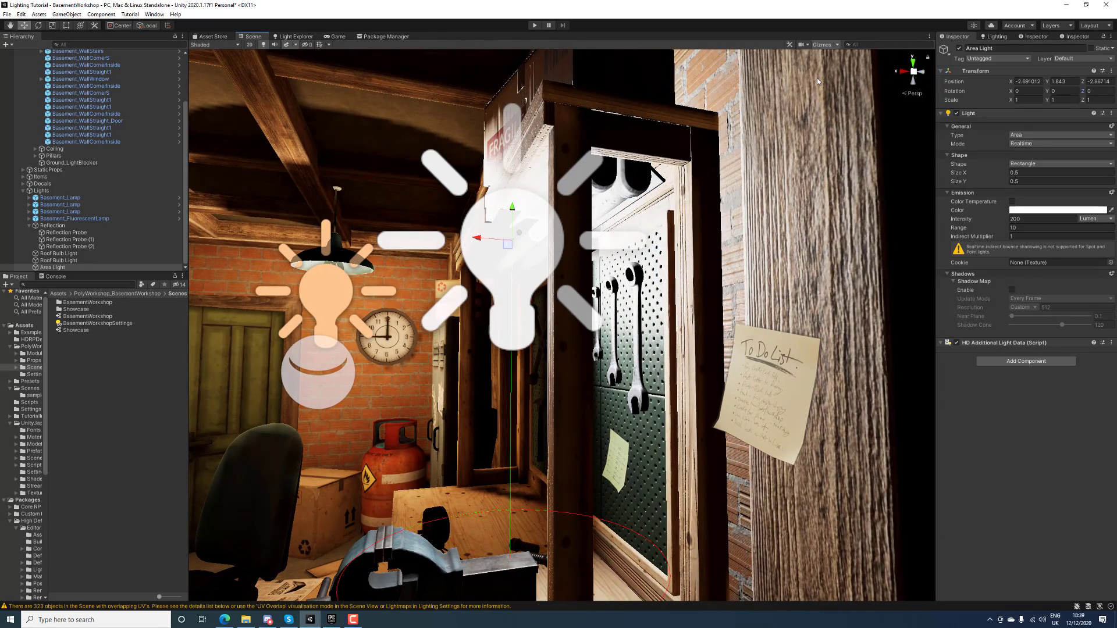
# Hide the scene gizmos and rotate the area light to 90 degrees on X so it faces downward
pyautogui.click(823, 46)
pyautogui.press('a')
pyautogui.moveTo(497, 235); pyautogui.dragTo(674, 281, button='right')
pyautogui.press('e')
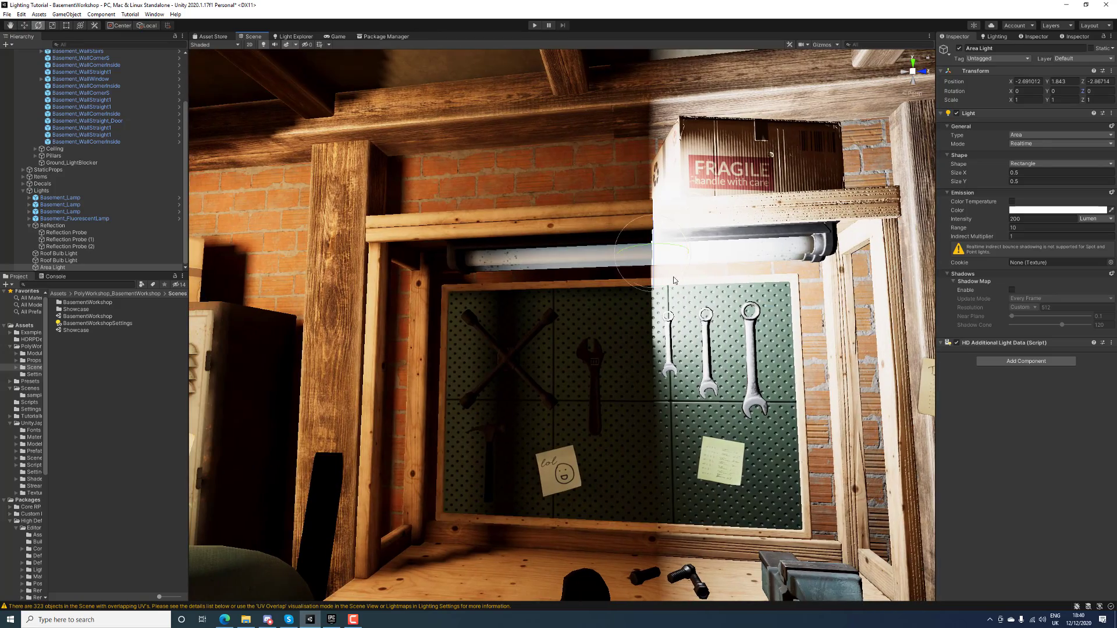
pyautogui.keyDown('ctrl'); pyautogui.moveTo(676, 282); pyautogui.dragTo(563, 305); pyautogui.keyUp('ctrl')
# Centre the area light beneath the fluorescent tubes at about X -2.814 and Z -2.939
pyautogui.moveTo(690, 302); pyautogui.dragTo(565, 286, button='right')
pyautogui.press('d')
pyautogui.press('w')
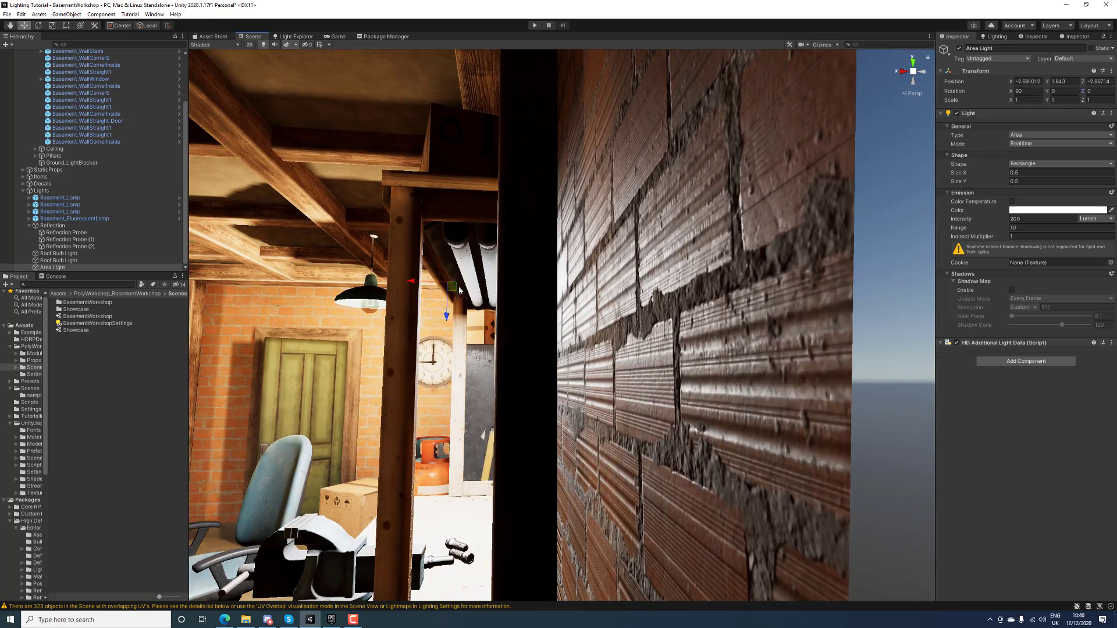
pyautogui.moveTo(424, 287); pyautogui.dragTo(456, 285)
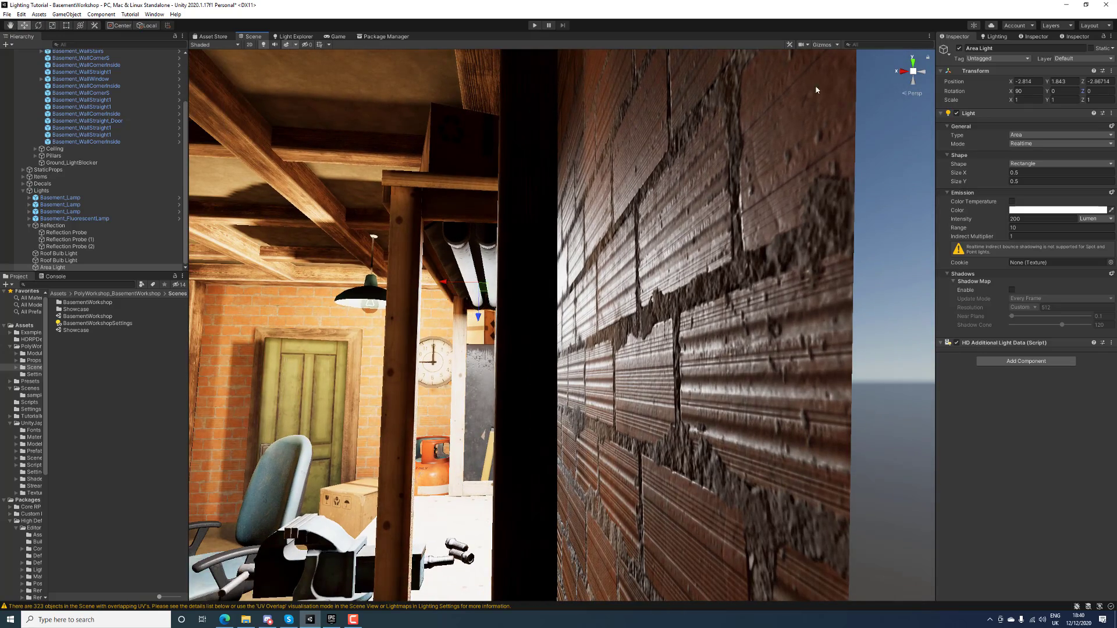
pyautogui.press('f')
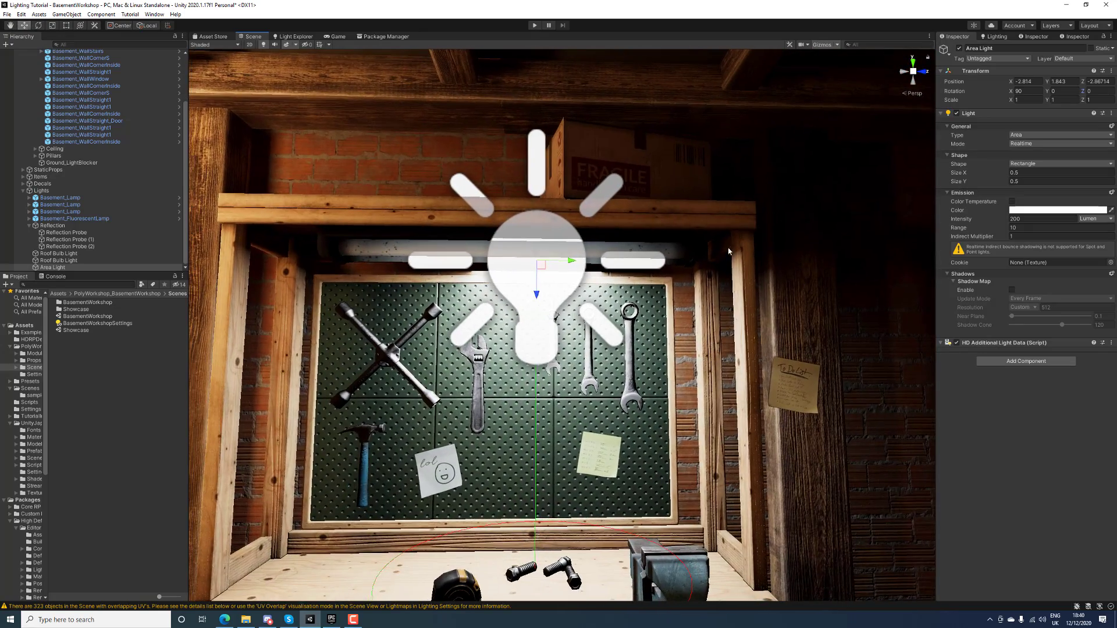
pyautogui.moveTo(571, 266); pyautogui.dragTo(539, 250)
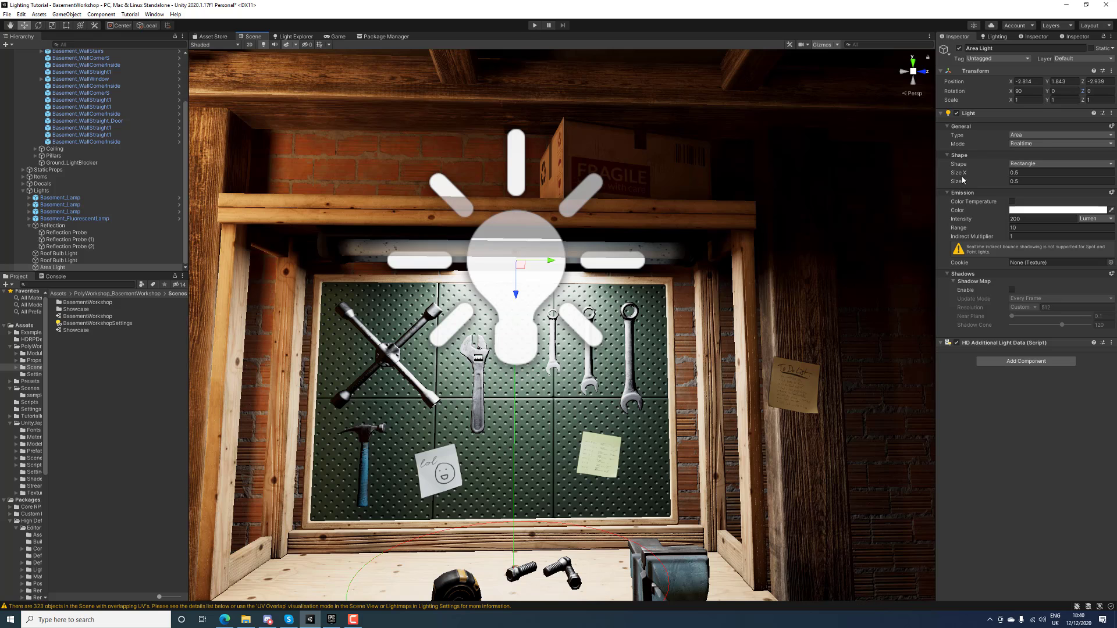
# Stretch the area light to Size Y 1.3 and narrow its Size X to 0.17 to match the fluorescent tubes
pyautogui.moveTo(908, 206)
pyautogui.mouseDown(button='right')
pyautogui.moveTo(883, 213)
pyautogui.moveTo(914, 213)
pyautogui.mouseUp(button='right')
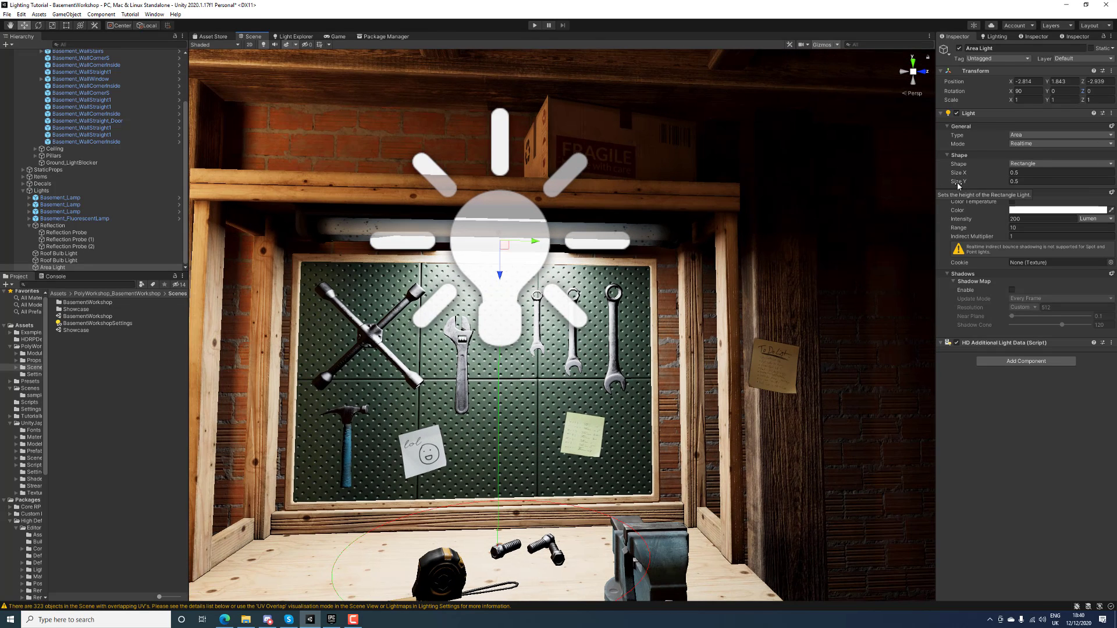
pyautogui.moveTo(958, 186)
pyautogui.mouseDown()
pyautogui.moveTo(973, 185)
pyautogui.moveTo(961, 186)
pyautogui.mouseUp()
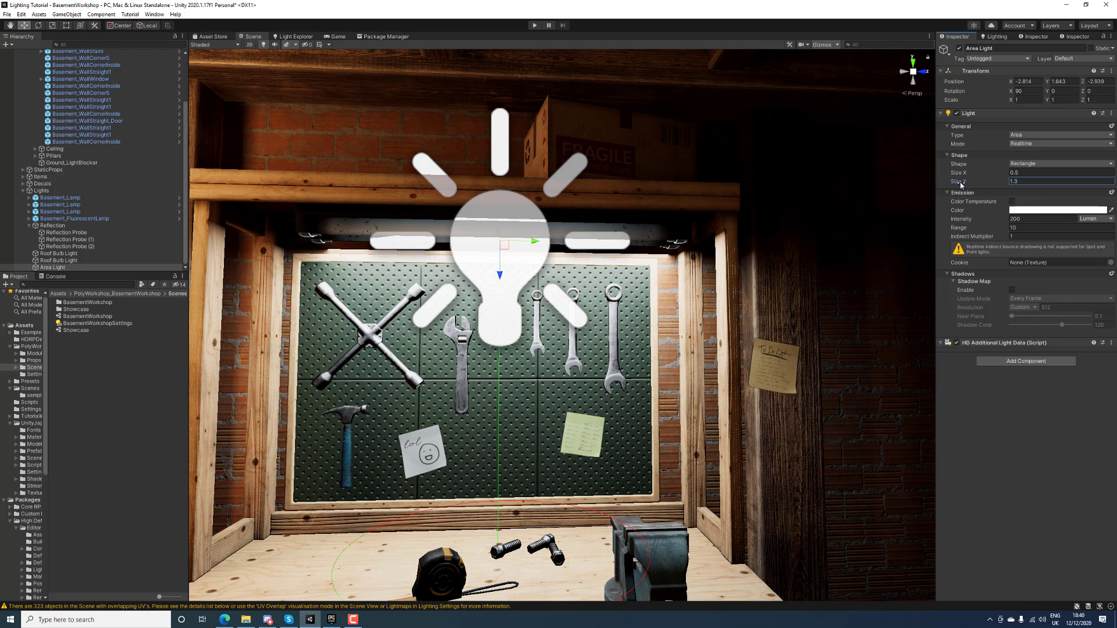
pyautogui.keyDown('alt'); pyautogui.moveTo(579, 252); pyautogui.dragTo(646, 255); pyautogui.keyUp('alt')
pyautogui.press('d')
pyautogui.moveTo(646, 255); pyautogui.dragTo(627, 252, button='right')
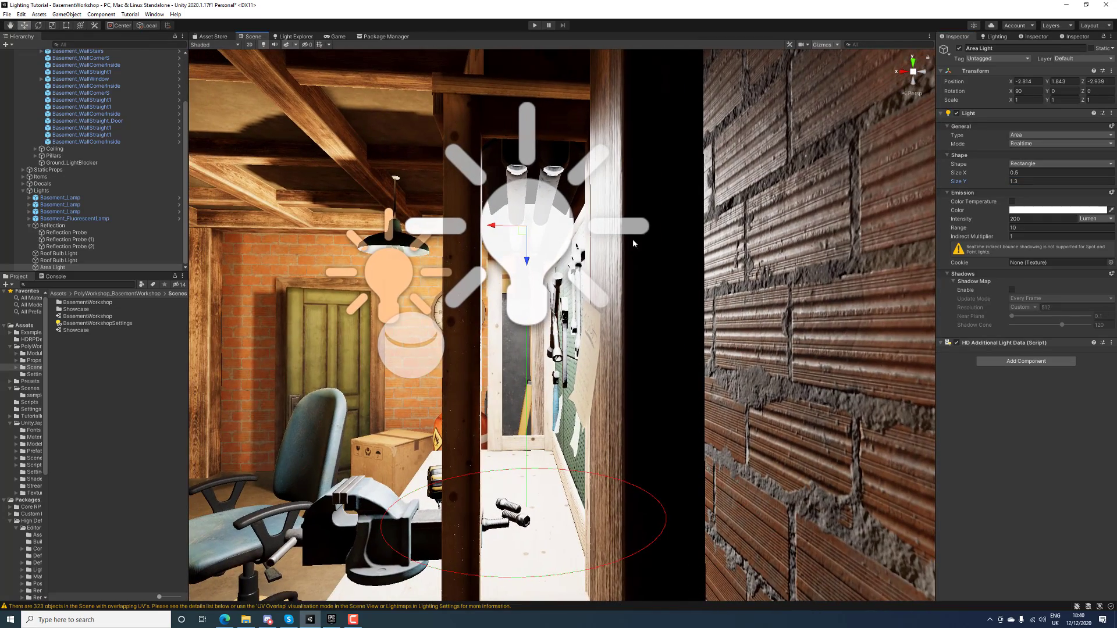
pyautogui.click(825, 45)
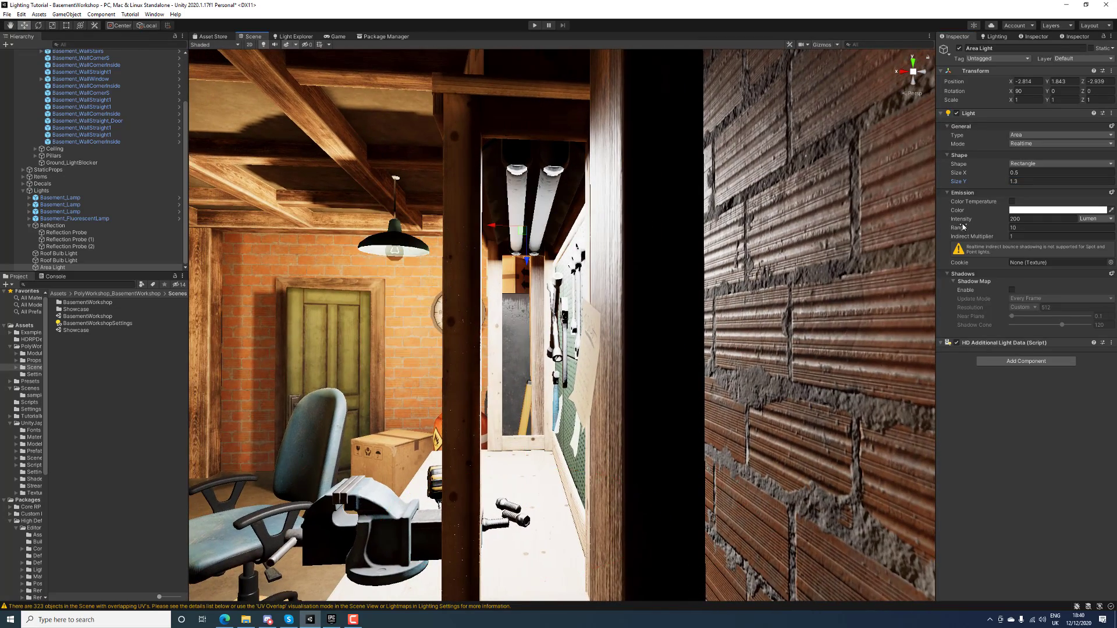
pyautogui.moveTo(963, 174); pyautogui.dragTo(954, 173)
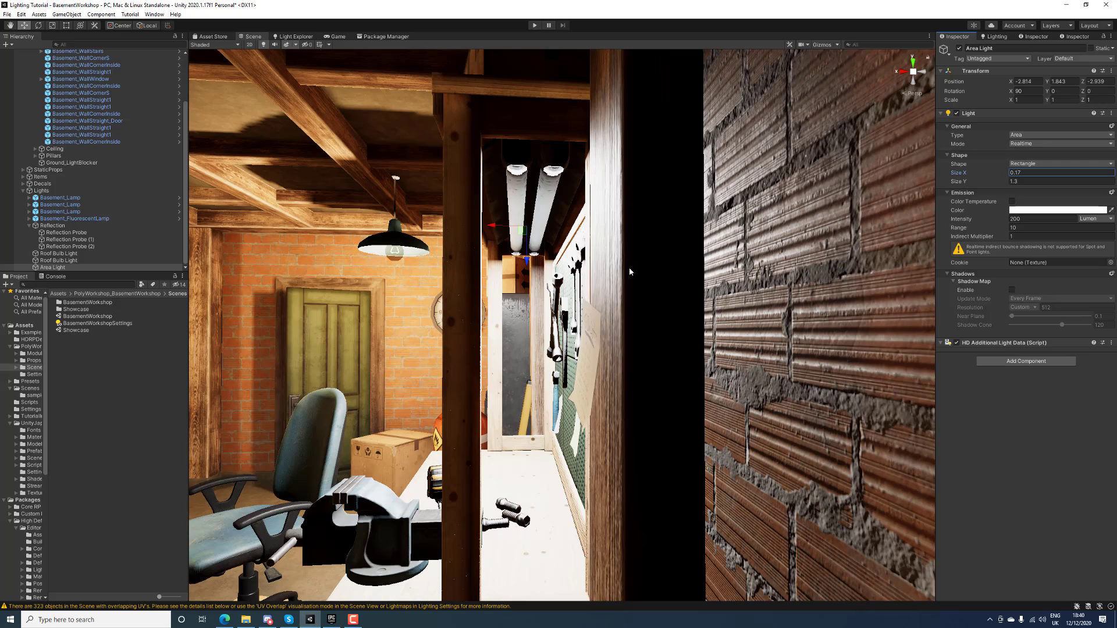
# Set the area light's Size X to 0.2
pyautogui.keyDown('alt'); pyautogui.moveTo(630, 269); pyautogui.dragTo(833, 272); pyautogui.keyUp('alt')
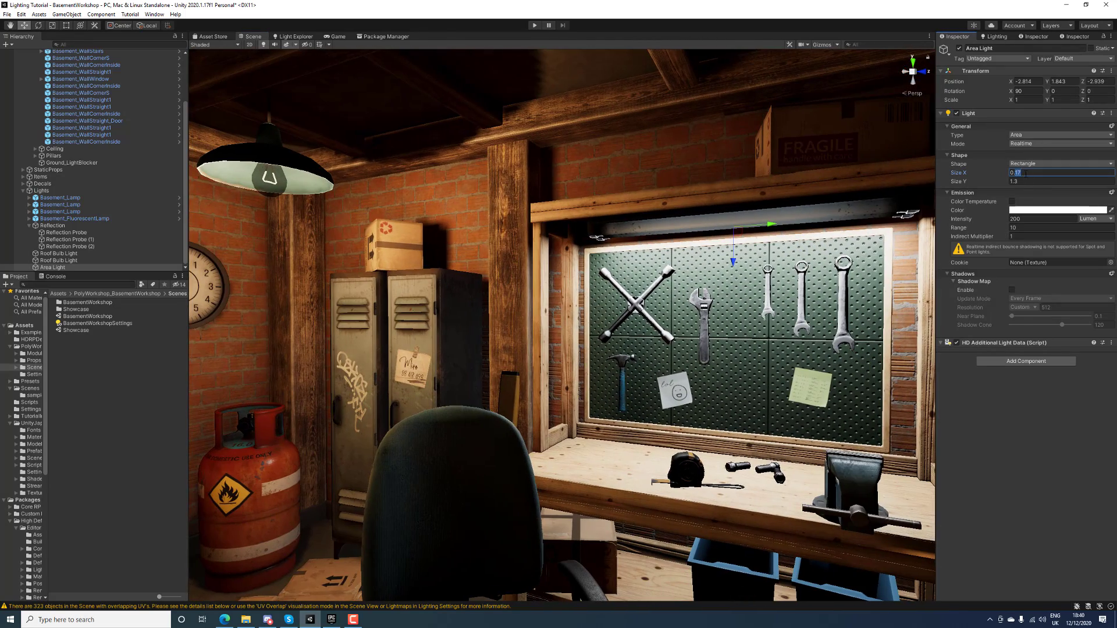
pyautogui.click(1025, 173)
pyautogui.write('0.2')
pyautogui.click(1025, 182)
pyautogui.keyDown('alt'); pyautogui.moveTo(872, 239); pyautogui.dragTo(725, 301); pyautogui.keyUp('alt')
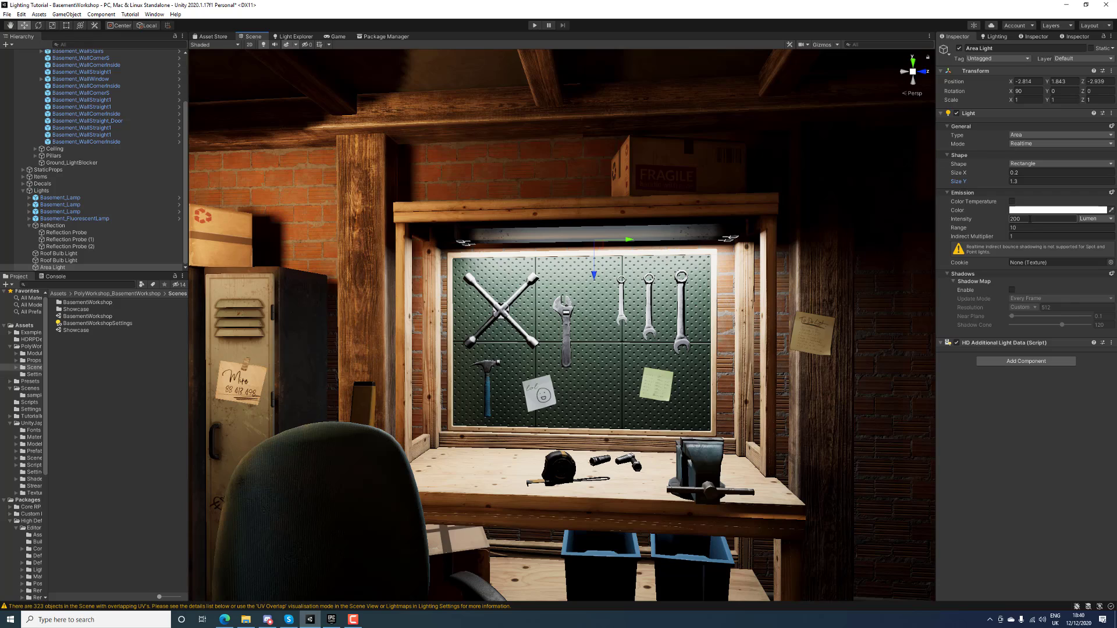
# Set the area light's intensity to 3600 lumens and check its effect across the room
pyautogui.click(1030, 219)
pyautogui.write('36')
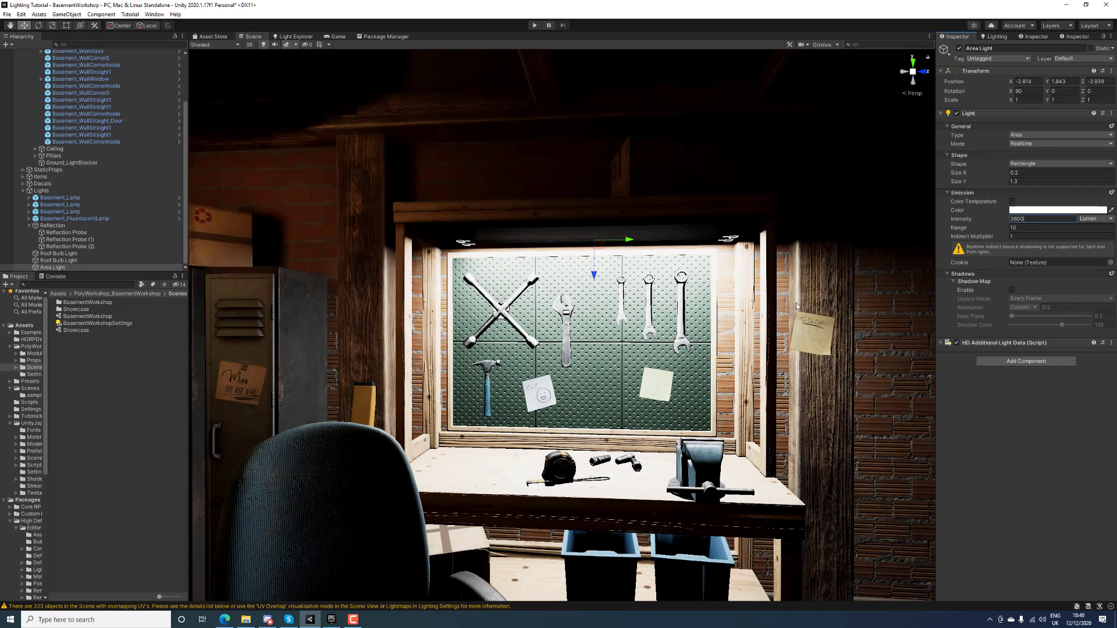
pyautogui.write('00')
pyautogui.keyDown('alt'); pyautogui.moveTo(715, 326); pyautogui.dragTo(731, 324); pyautogui.keyUp('alt')
pyautogui.press('s')
pyautogui.moveTo(730, 324); pyautogui.dragTo(441, 317, button='right')
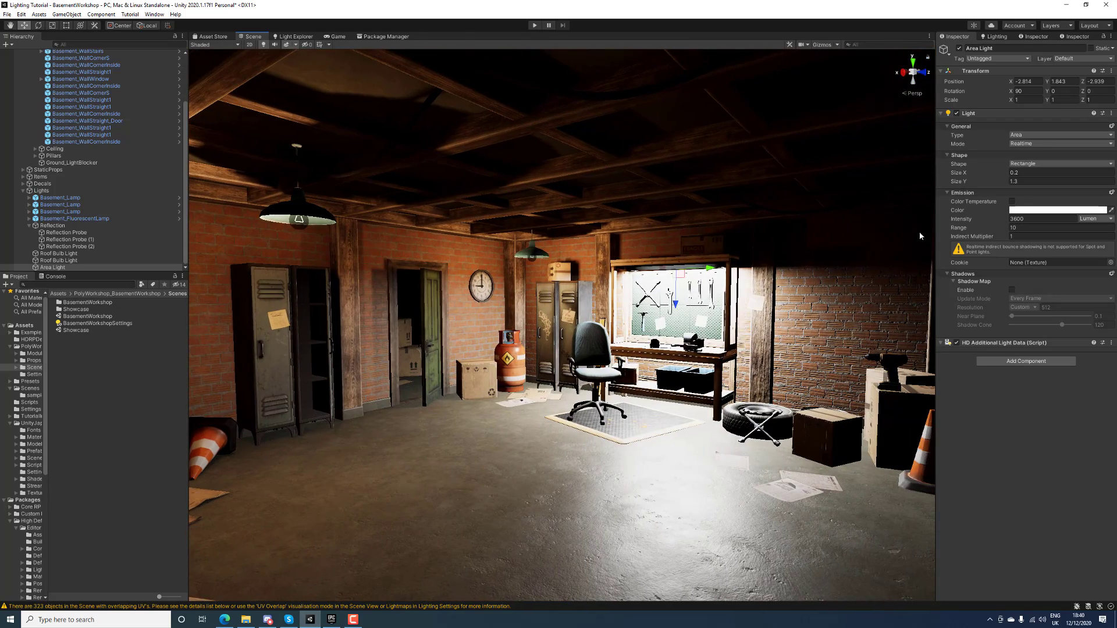
# Enable color temperature on the area light and set it to about 5234, checking the fluorescent color temperature chart in Edge
pyautogui.click(1012, 202)
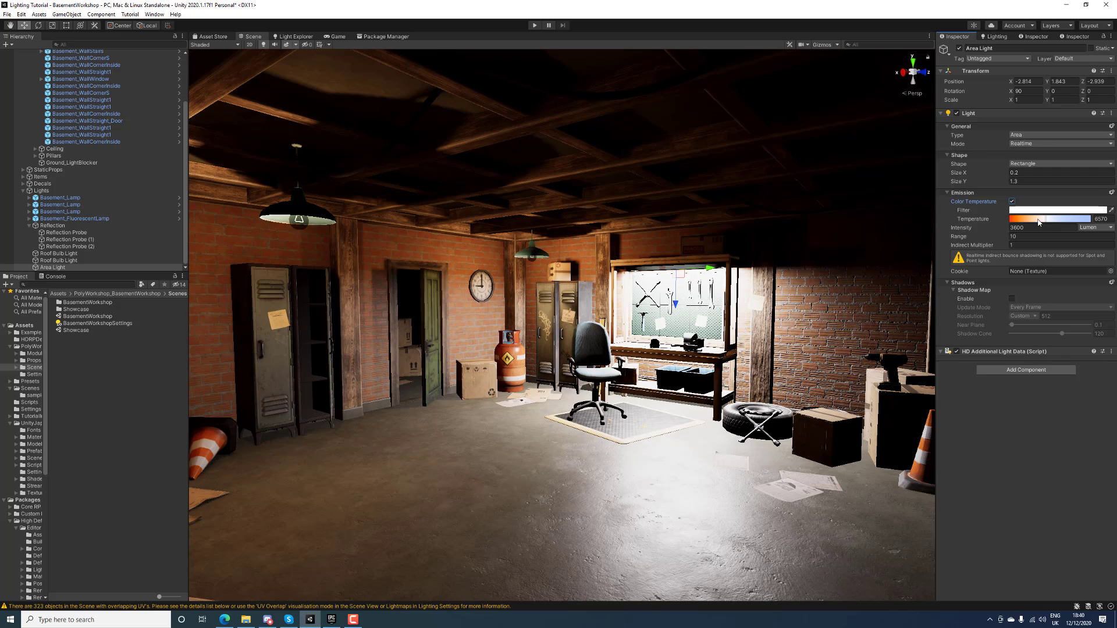
pyautogui.hotkey('alt', 'Tab')
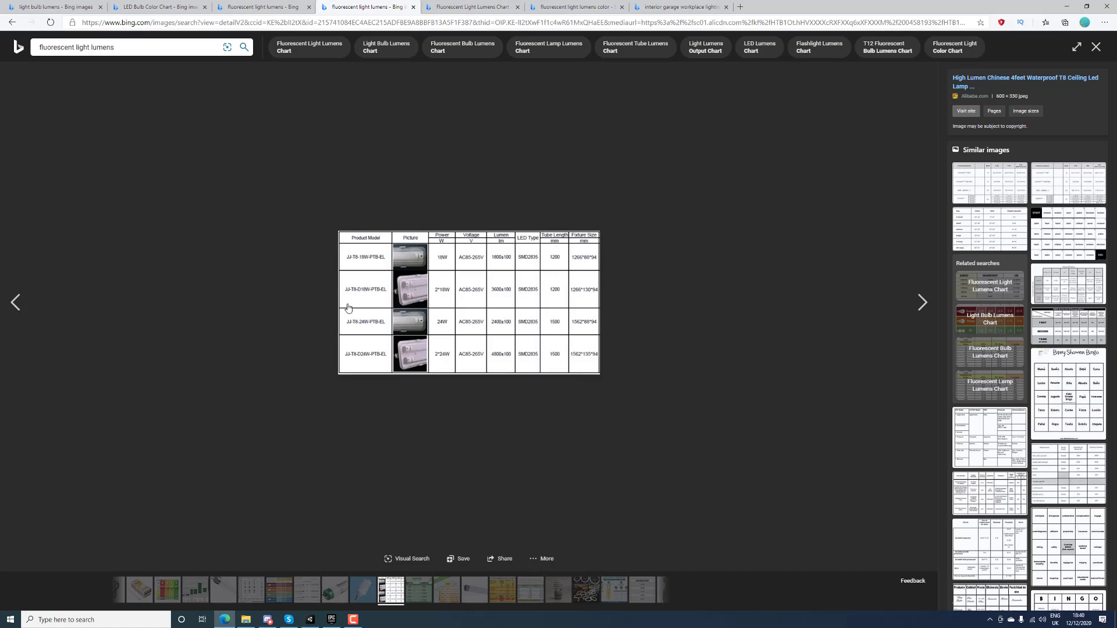
pyautogui.click(448, 6)
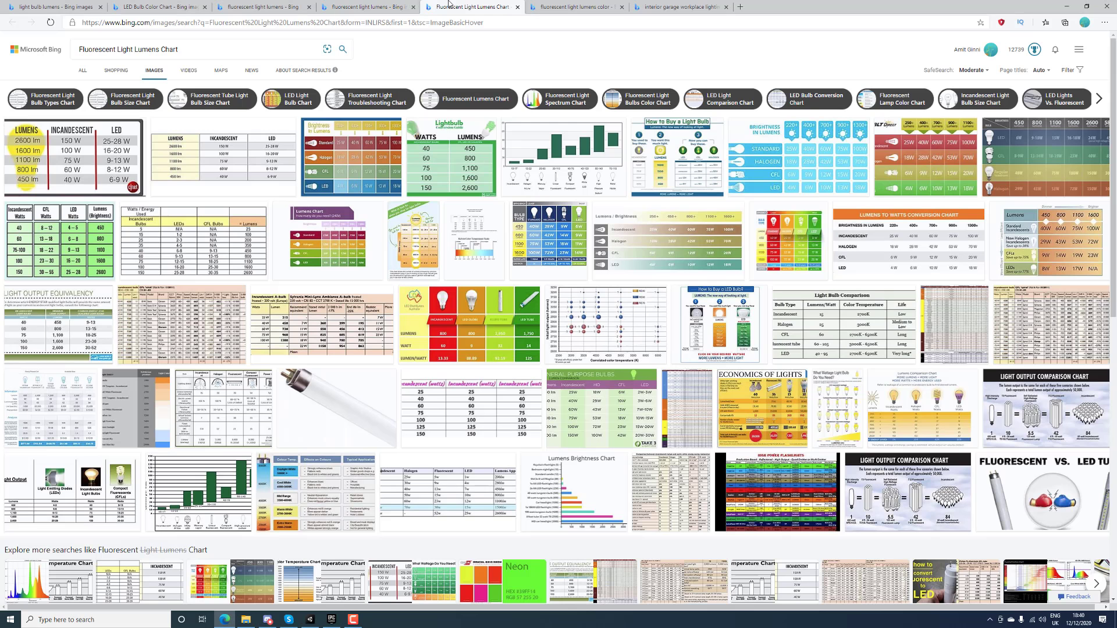
pyautogui.click(546, 6)
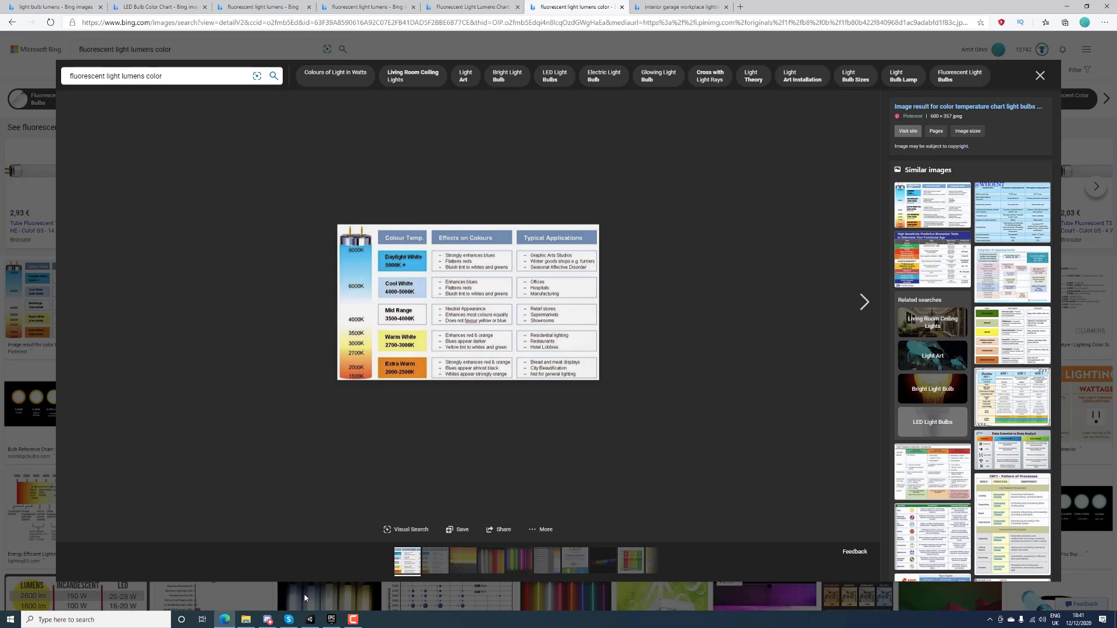
pyautogui.click(310, 619)
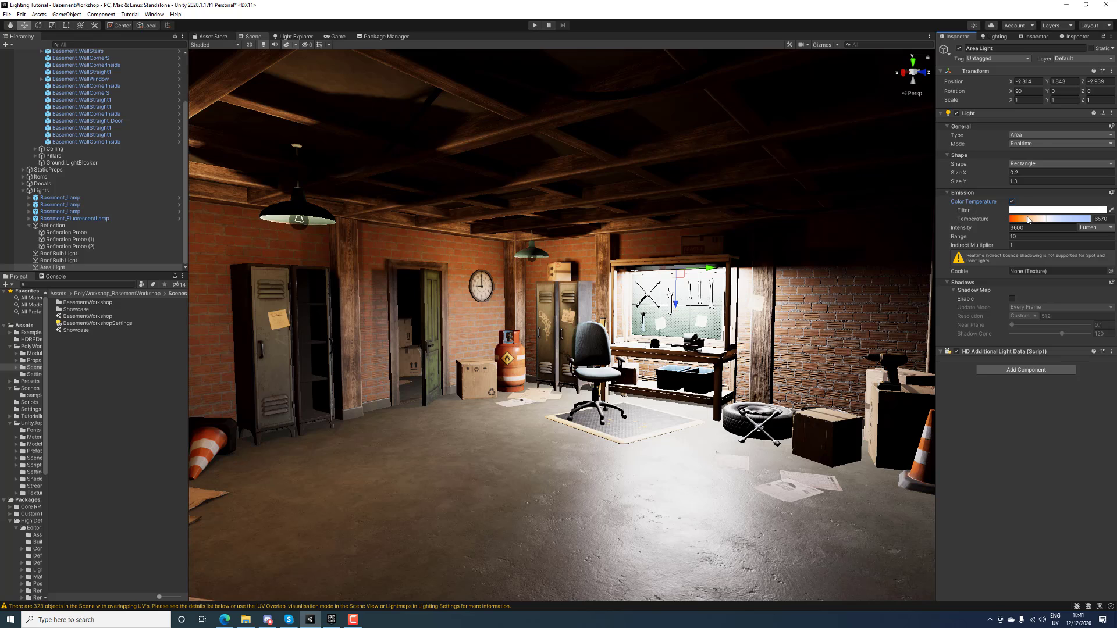
pyautogui.click(1042, 220)
pyautogui.moveTo(1041, 220); pyautogui.dragTo(1039, 220)
# Try shorter ranges for the area light and settle on a range of 4
pyautogui.click(967, 238)
pyautogui.moveTo(968, 238); pyautogui.dragTo(861, 240)
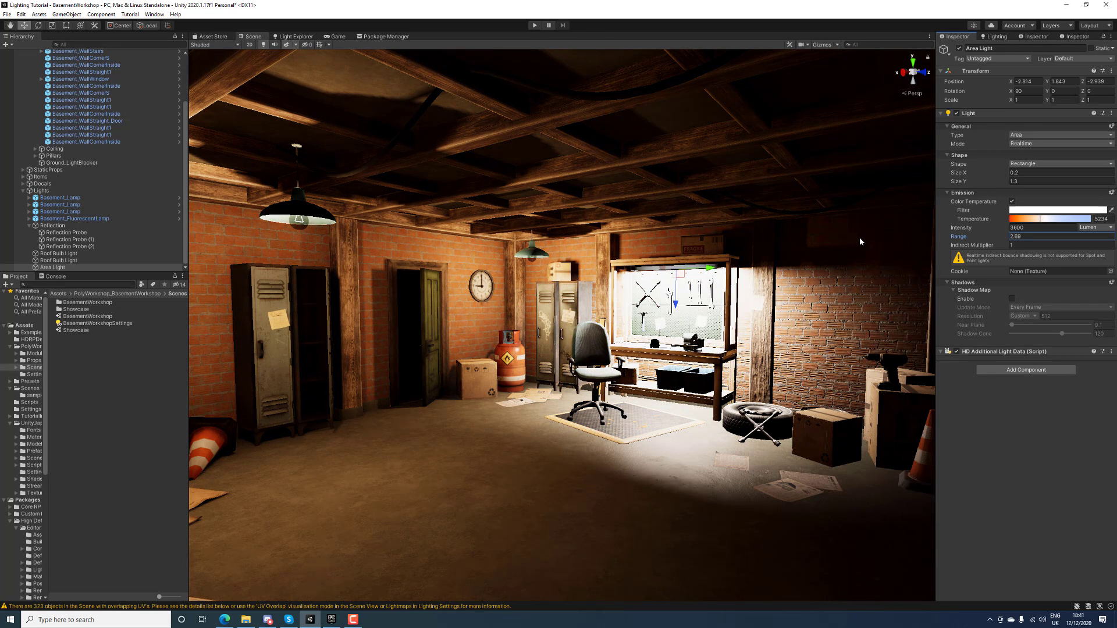
pyautogui.moveTo(859, 238); pyautogui.dragTo(869, 241)
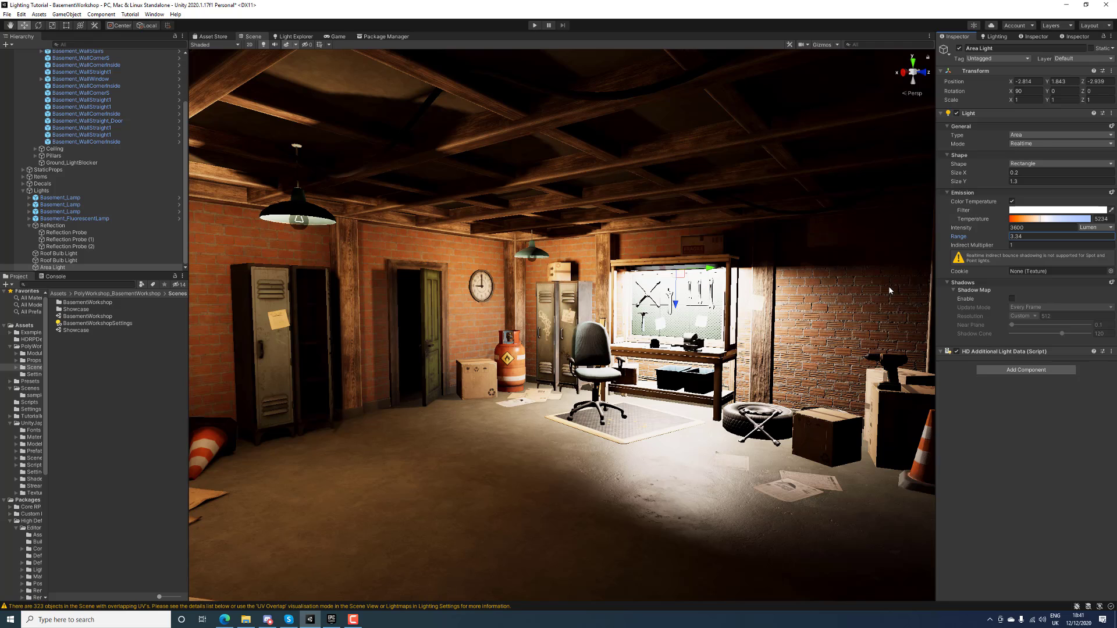
pyautogui.click(1042, 237)
pyautogui.write('4')
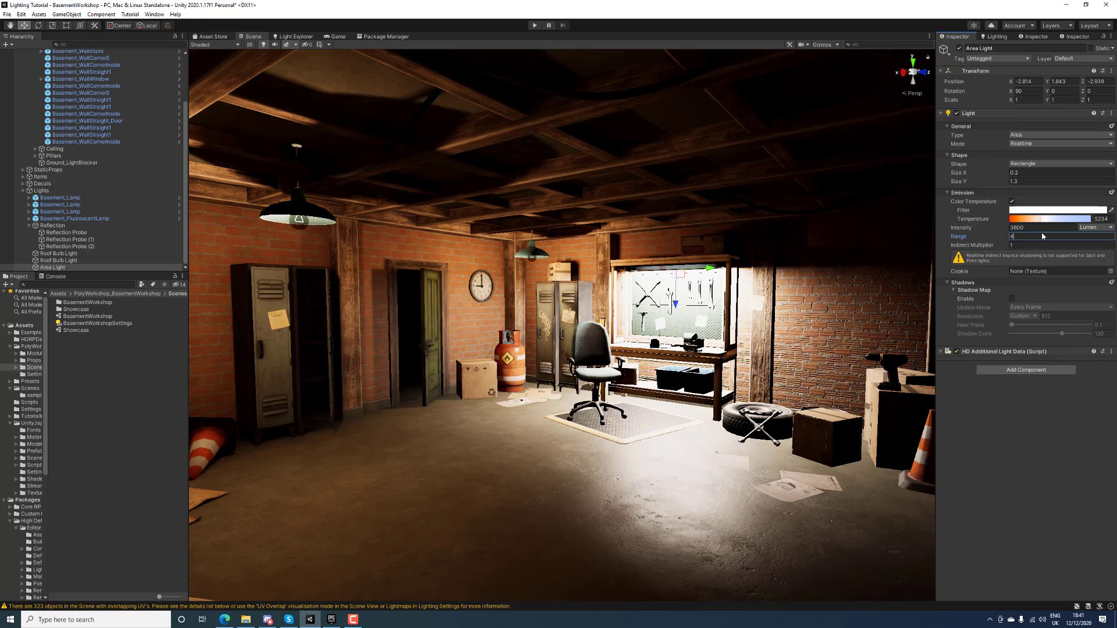
# Enable the area light's shadow map and lower the light slightly to a Y position of about 1.837
pyautogui.click(1012, 299)
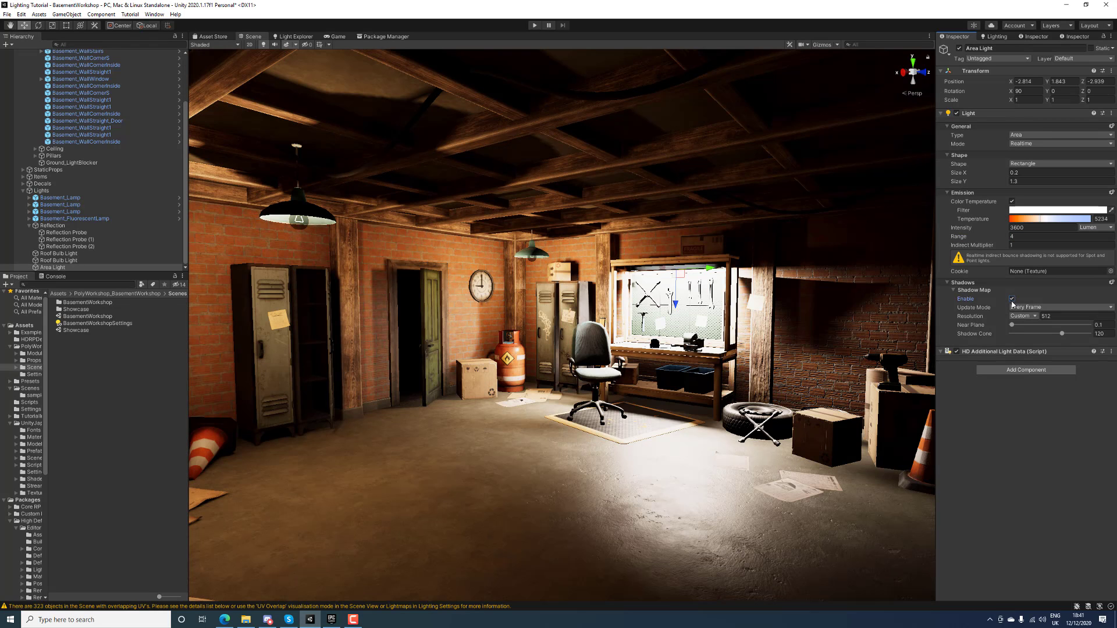
pyautogui.moveTo(676, 304); pyautogui.dragTo(677, 301)
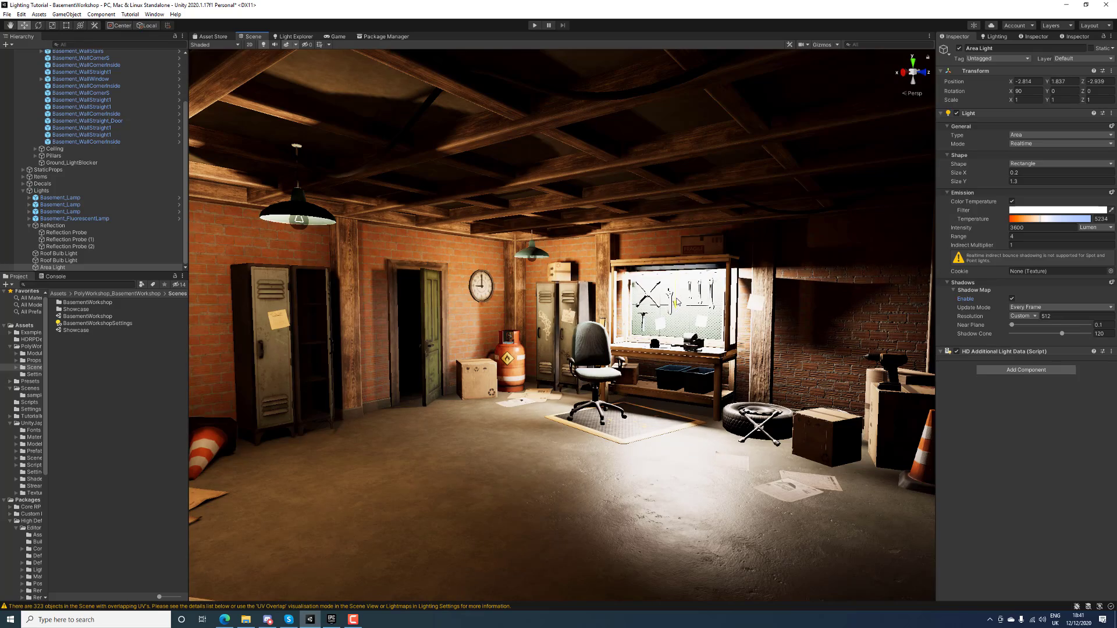
# Lower the area light above the workbench to a Y position of about 1.832 and set its mode to Baked
pyautogui.press('f')
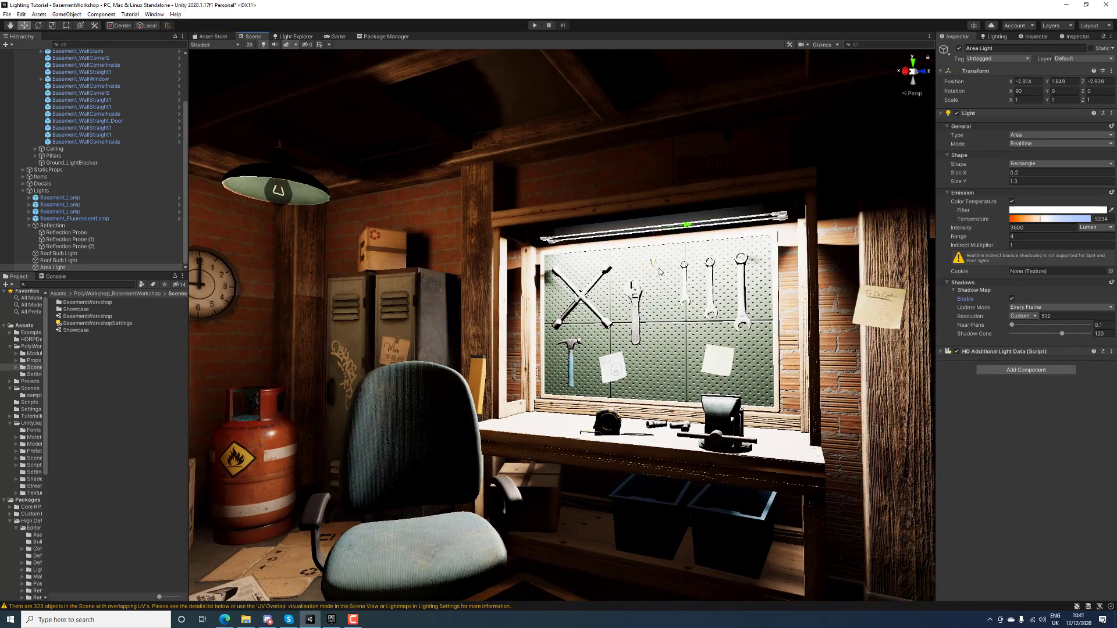
pyautogui.moveTo(655, 260); pyautogui.dragTo(655, 264)
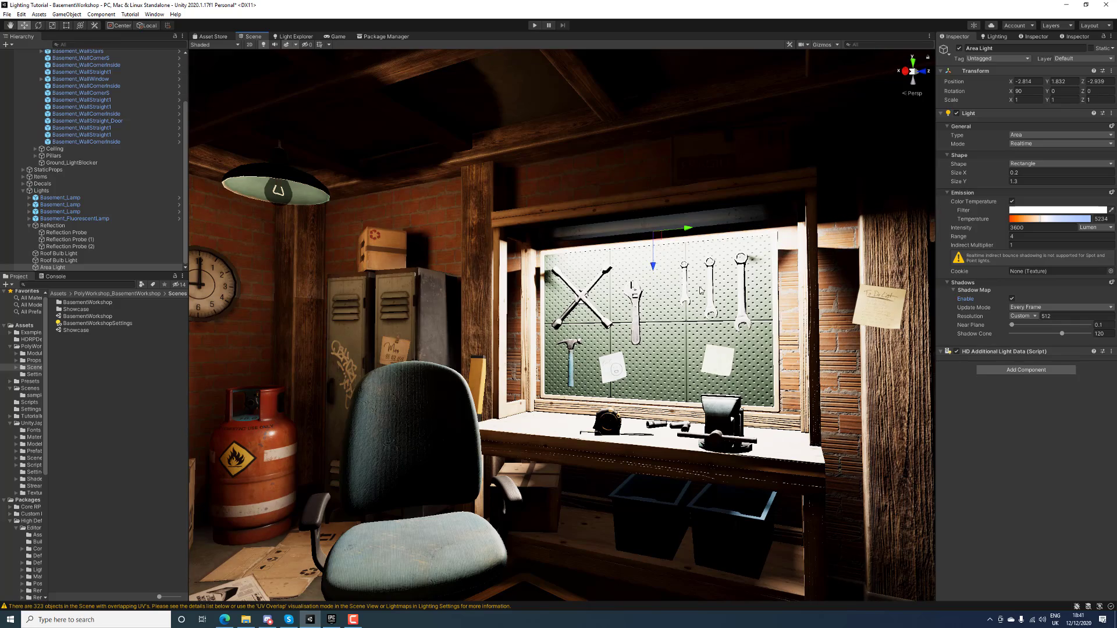
pyautogui.press('s')
pyautogui.moveTo(699, 287); pyautogui.dragTo(704, 299, button='right')
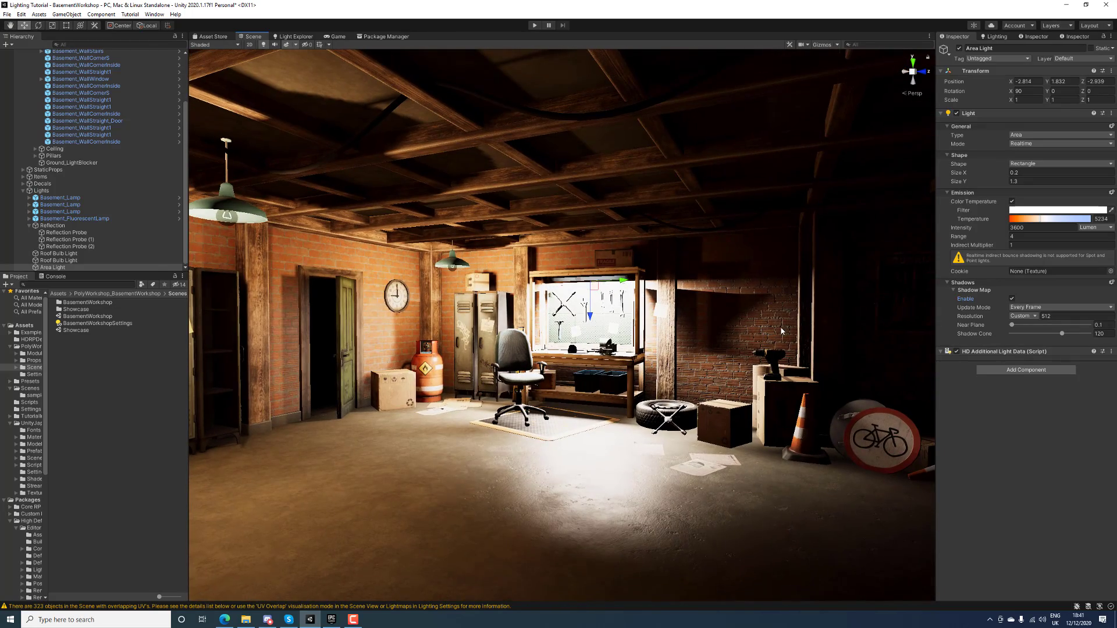
pyautogui.click(1036, 144)
pyautogui.click(1025, 170)
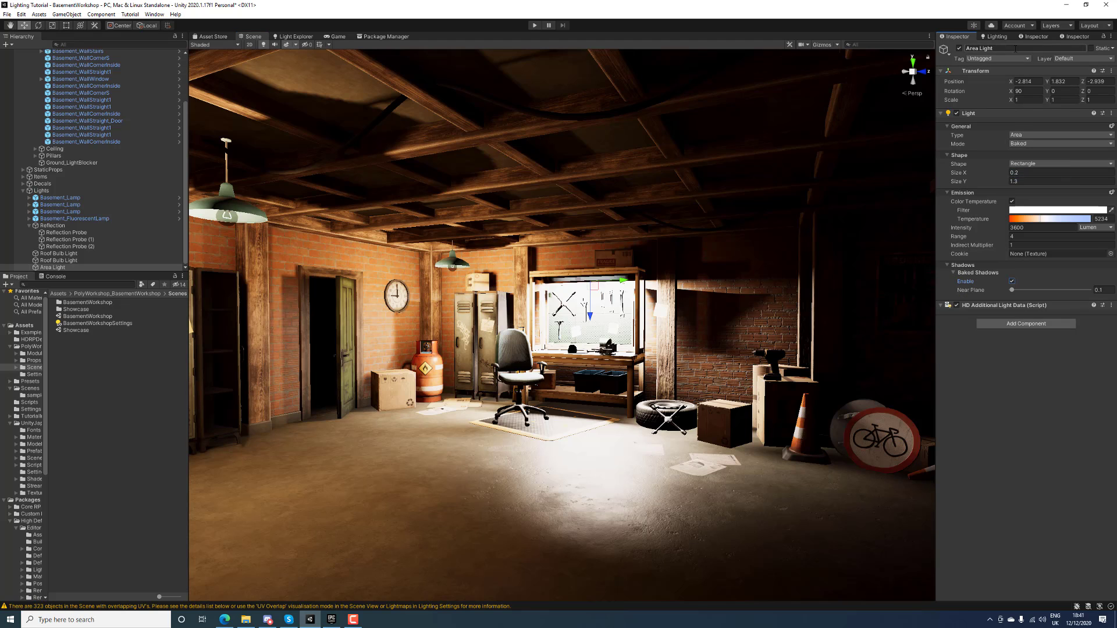
# Bake the scene lighting with the Progressive GPU (Preview) lightmapper and progressive updates turned off, and check the room
pyautogui.click(996, 36)
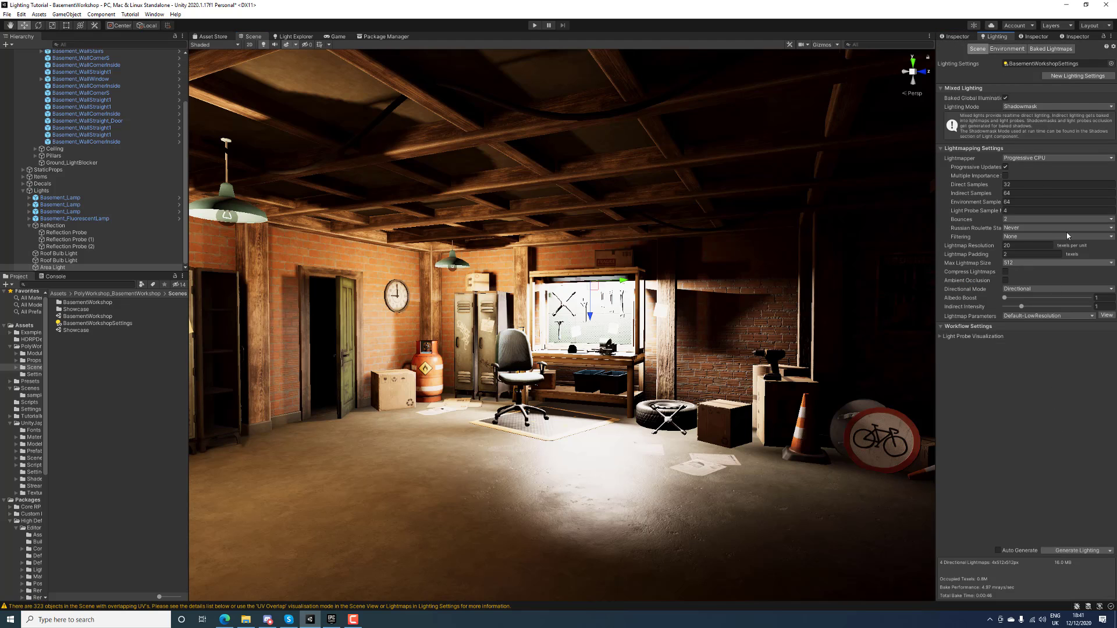
pyautogui.click(1047, 160)
pyautogui.click(1043, 187)
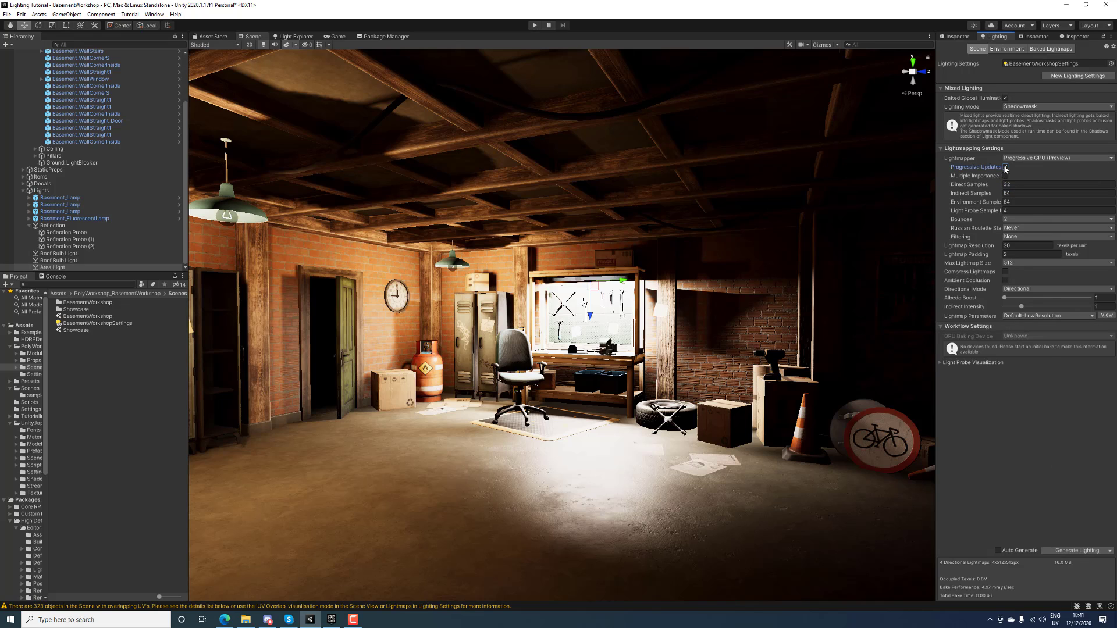
pyautogui.click(1076, 550)
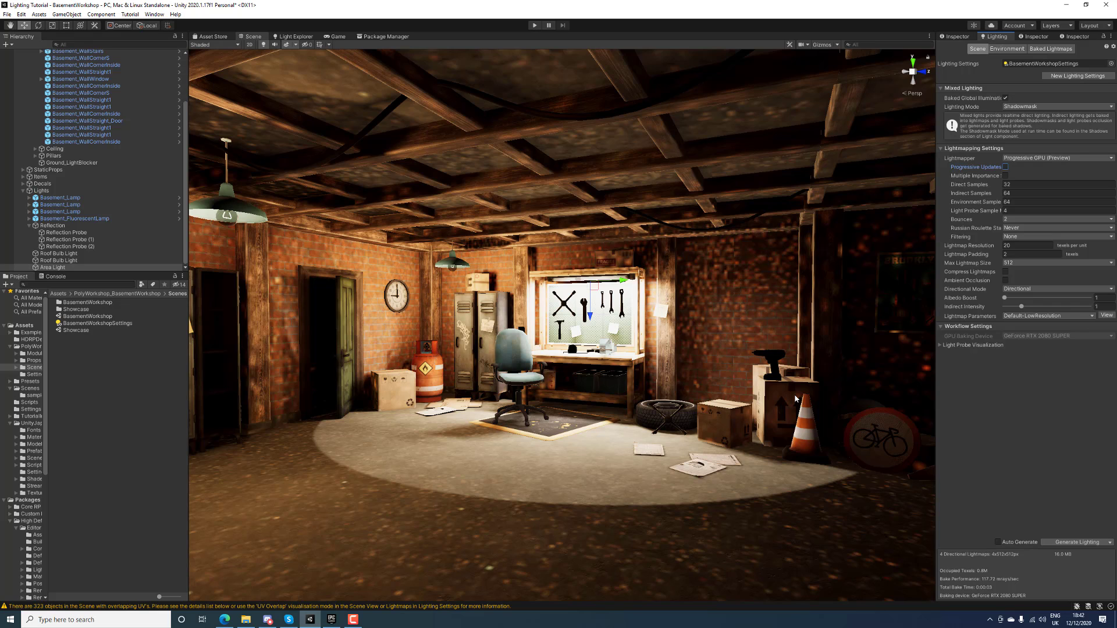
pyautogui.moveTo(739, 365); pyautogui.dragTo(558, 405, button='right')
pyautogui.press('d')
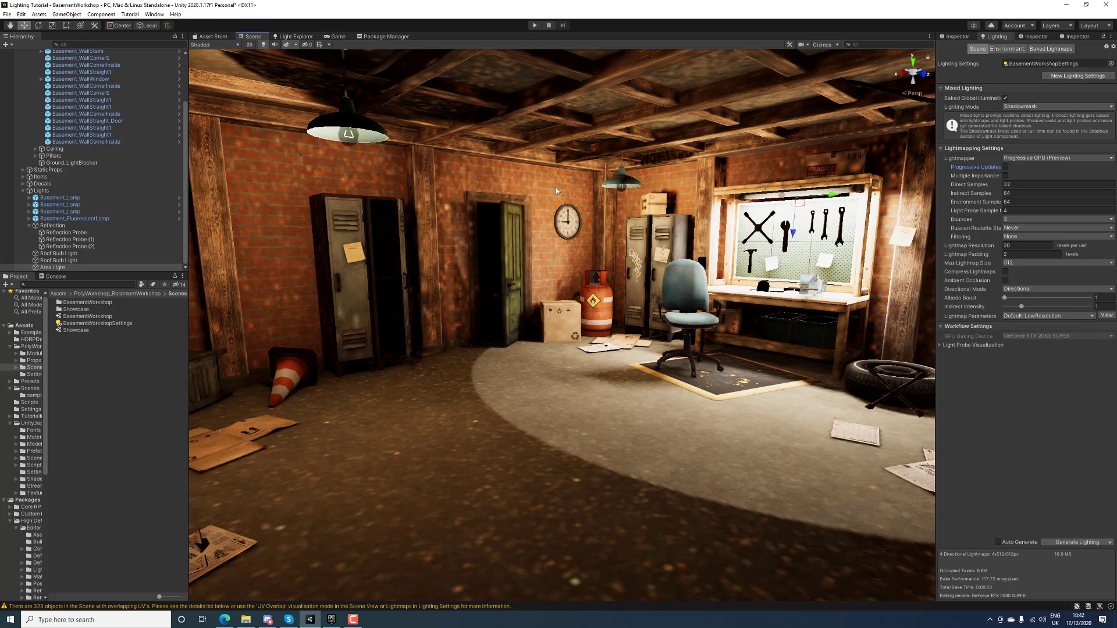
# Set direct samples to 64, indirect and environment samples to 256, bounces to 3 and the Russian roulette start to 2
pyautogui.click(1022, 186)
pyautogui.write('64')
pyautogui.press('Tab')
pyautogui.press('Tab')
pyautogui.write('2')
pyautogui.click(1024, 219)
pyautogui.click(1022, 258)
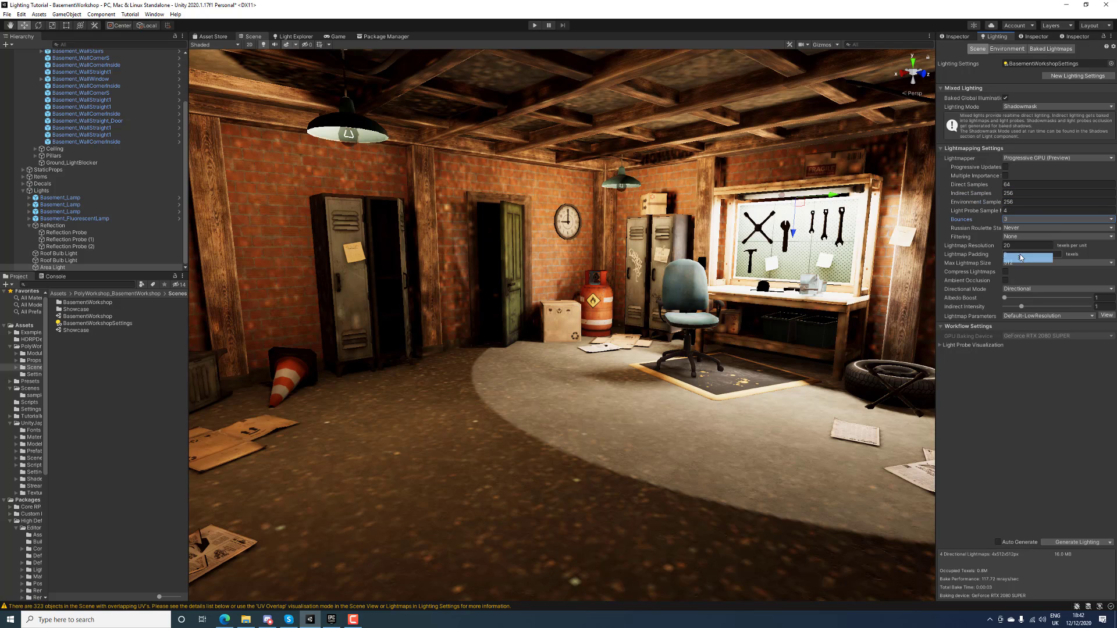
pyautogui.click(1021, 228)
pyautogui.click(1021, 256)
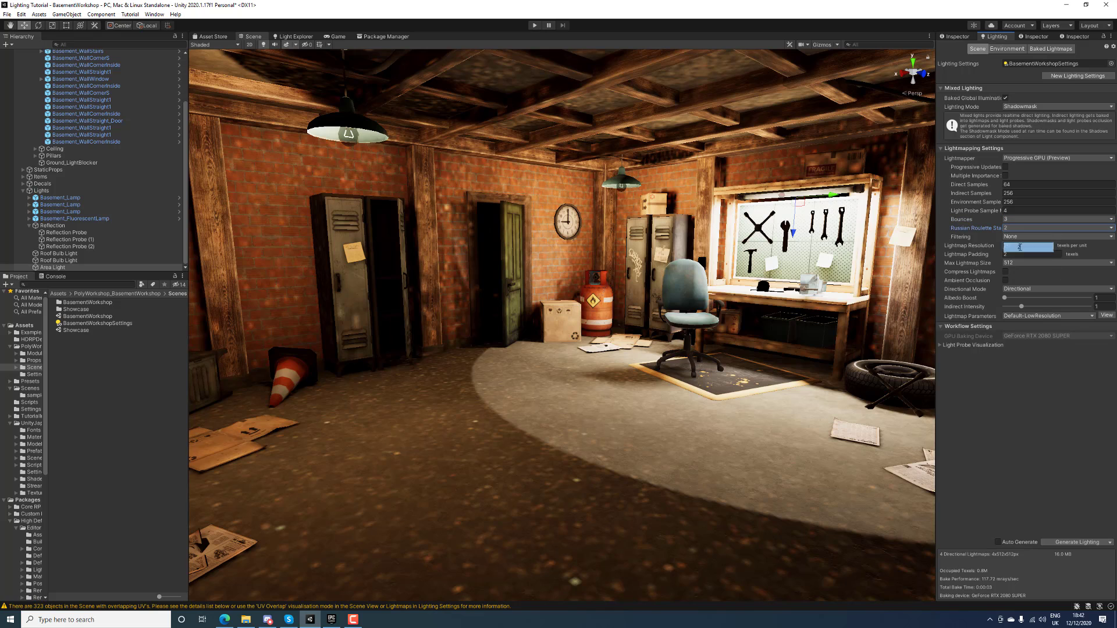
# Set the lightmap filtering to Advanced
pyautogui.click(1019, 237)
pyautogui.click(1019, 255)
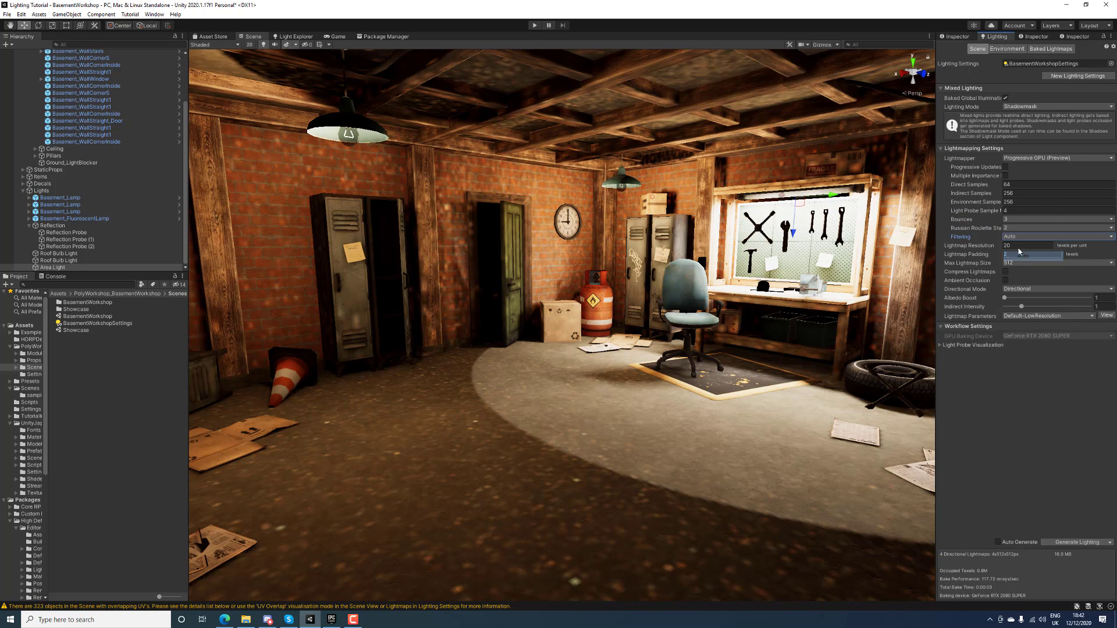
pyautogui.click(1019, 235)
pyautogui.click(1018, 266)
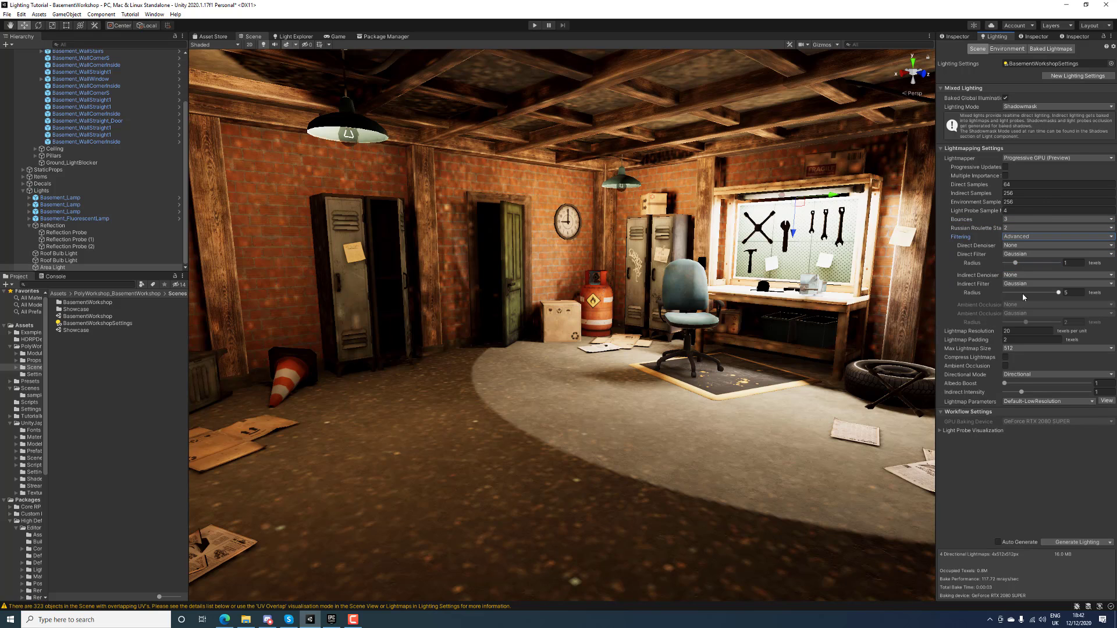
# Rebake the lighting with a max lightmap size of 1024 and Default-Medium lightmap parameters, and inspect the workbench area
pyautogui.click(1015, 348)
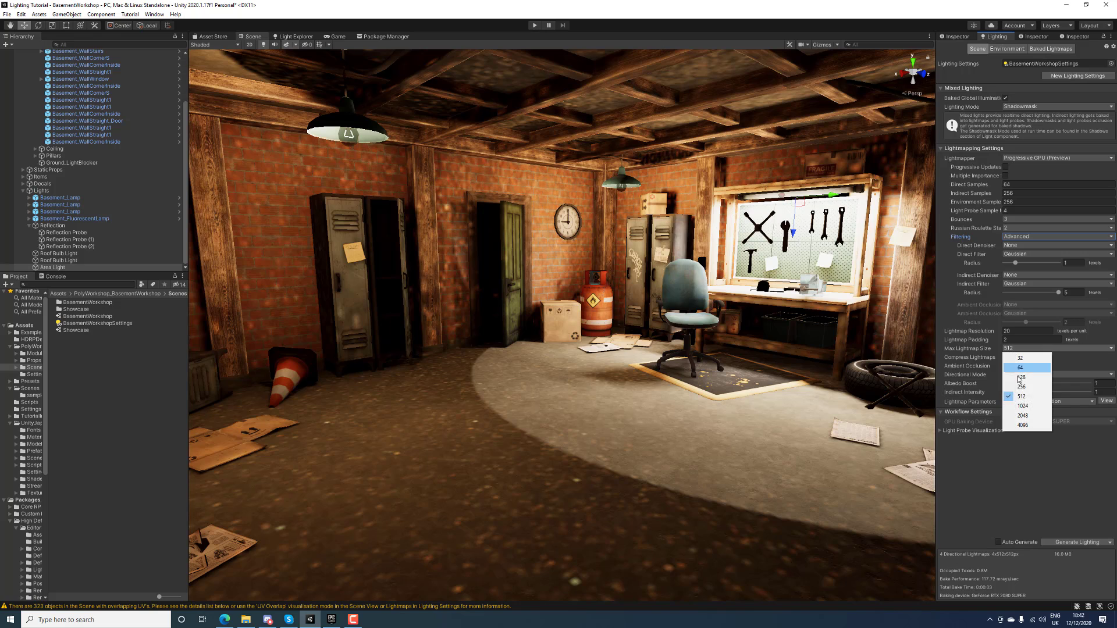
pyautogui.click(1018, 407)
pyautogui.click(1018, 402)
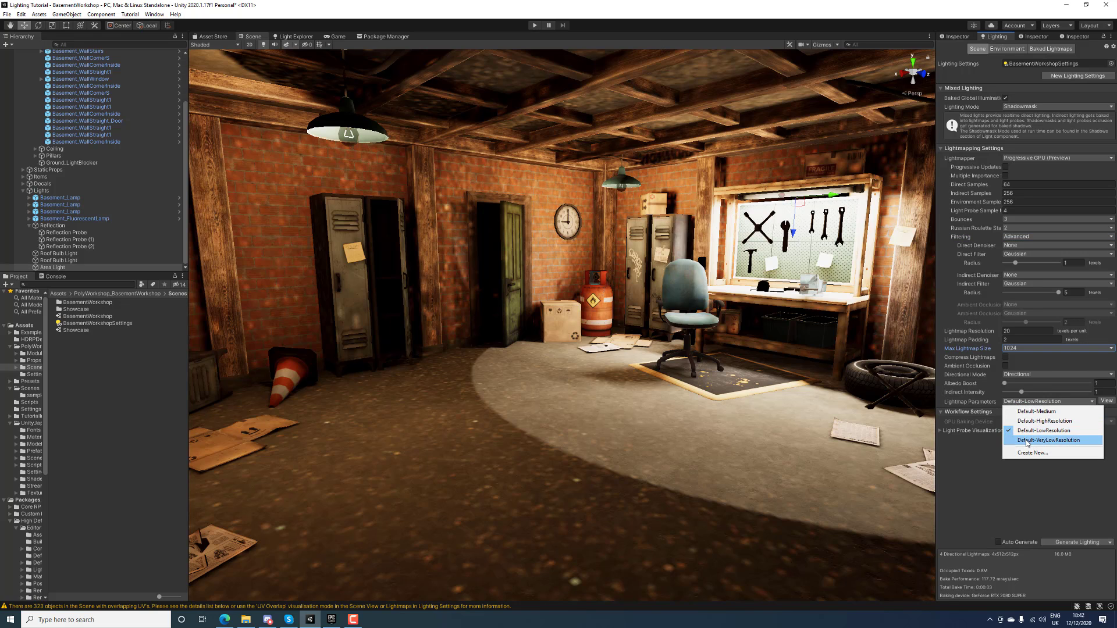
pyautogui.click(1036, 411)
pyautogui.click(1076, 541)
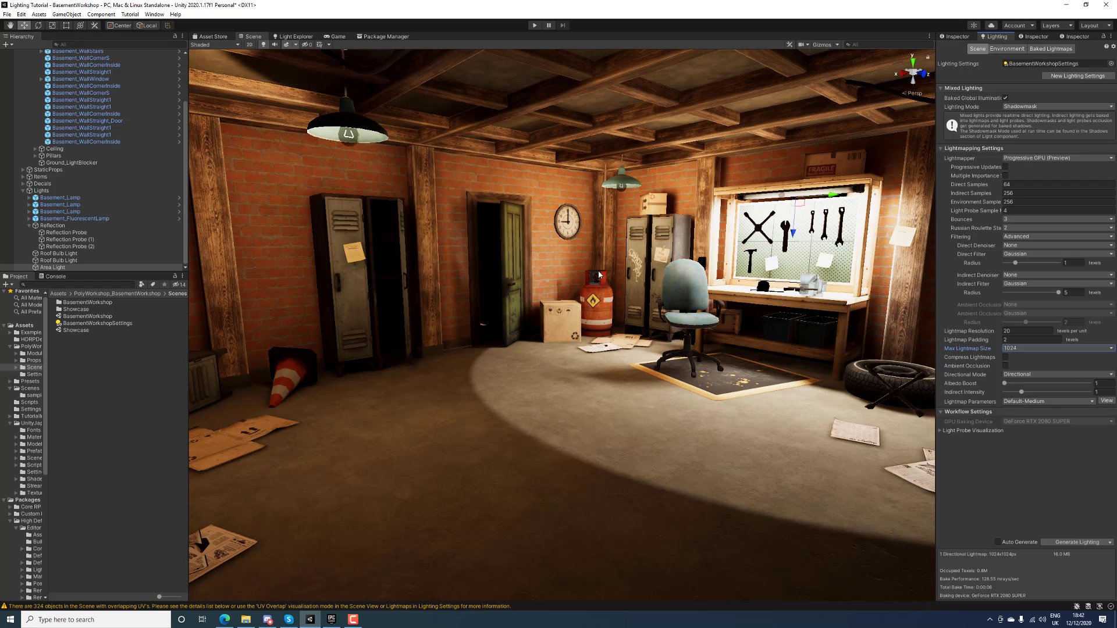
pyautogui.moveTo(592, 305); pyautogui.dragTo(708, 231, button='right')
pyautogui.press('s')
pyautogui.press('a')
pyautogui.press('w')
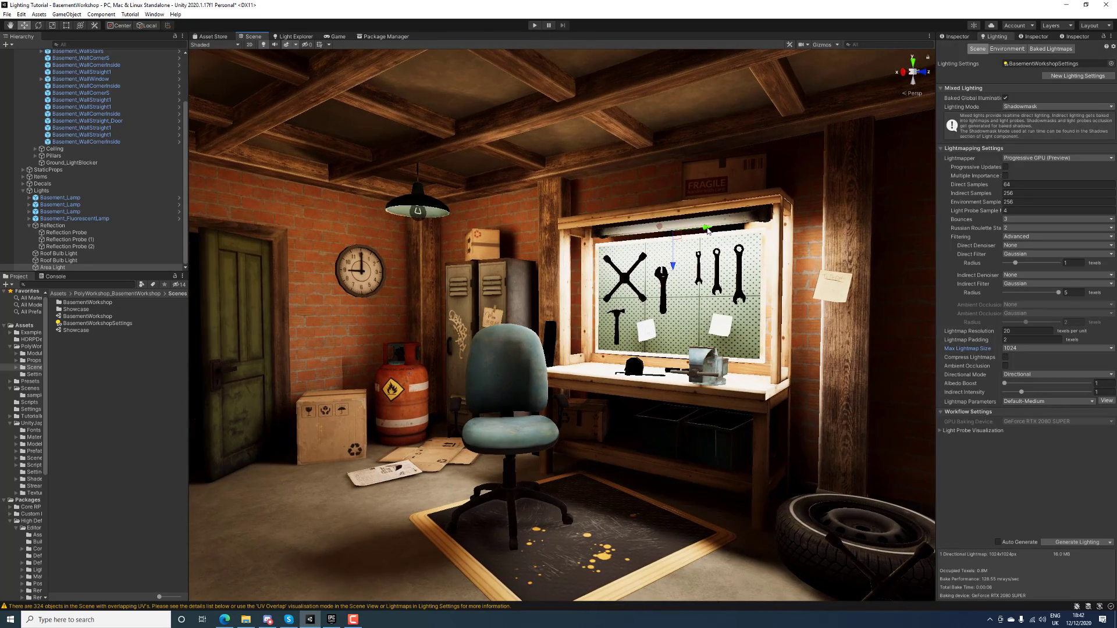
# Try an area light range of about 10.23 and rebake the lighting to check the falloff edge on the floor
pyautogui.click(969, 36)
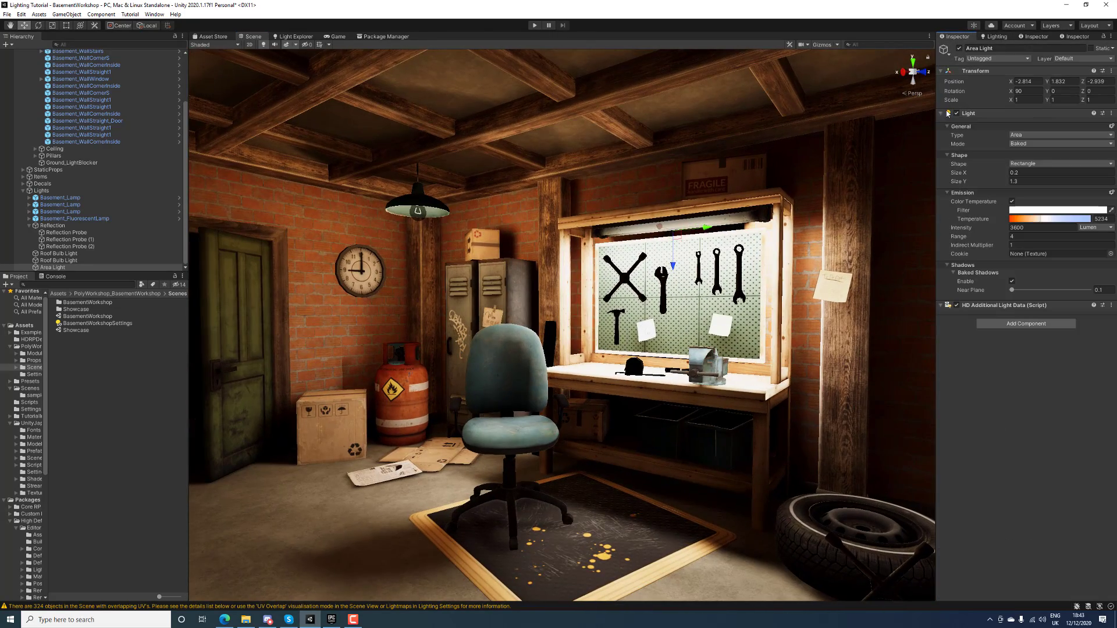
pyautogui.press('s')
pyautogui.moveTo(771, 204); pyautogui.dragTo(688, 225, button='right')
pyautogui.press('d')
pyautogui.press('a')
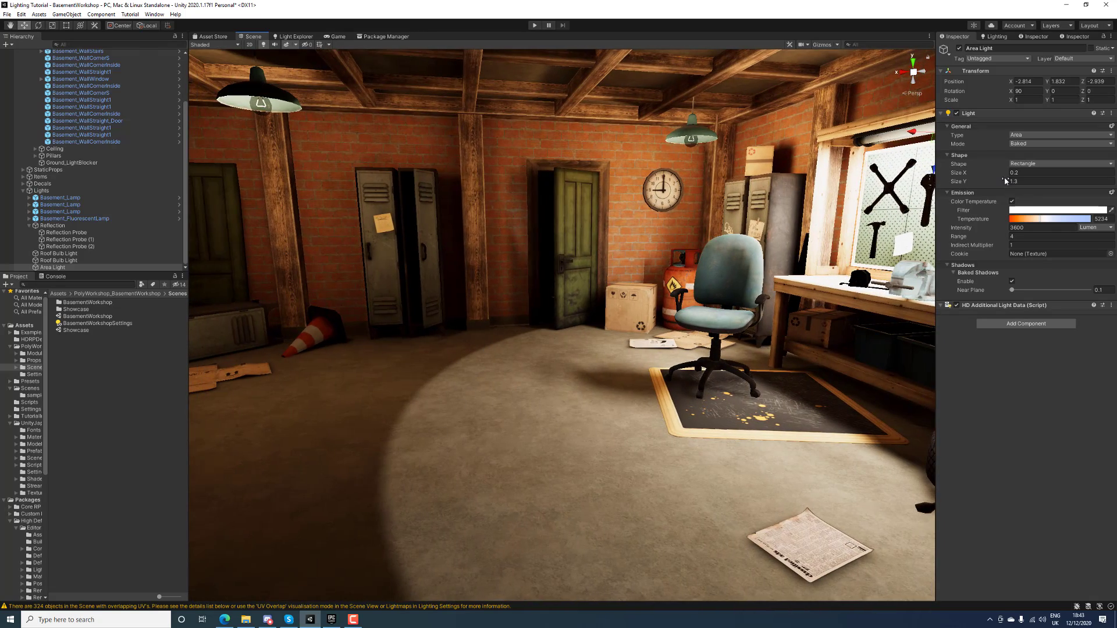
pyautogui.press('Return')
pyautogui.click(961, 237)
pyautogui.moveTo(968, 237); pyautogui.dragTo(995, 238)
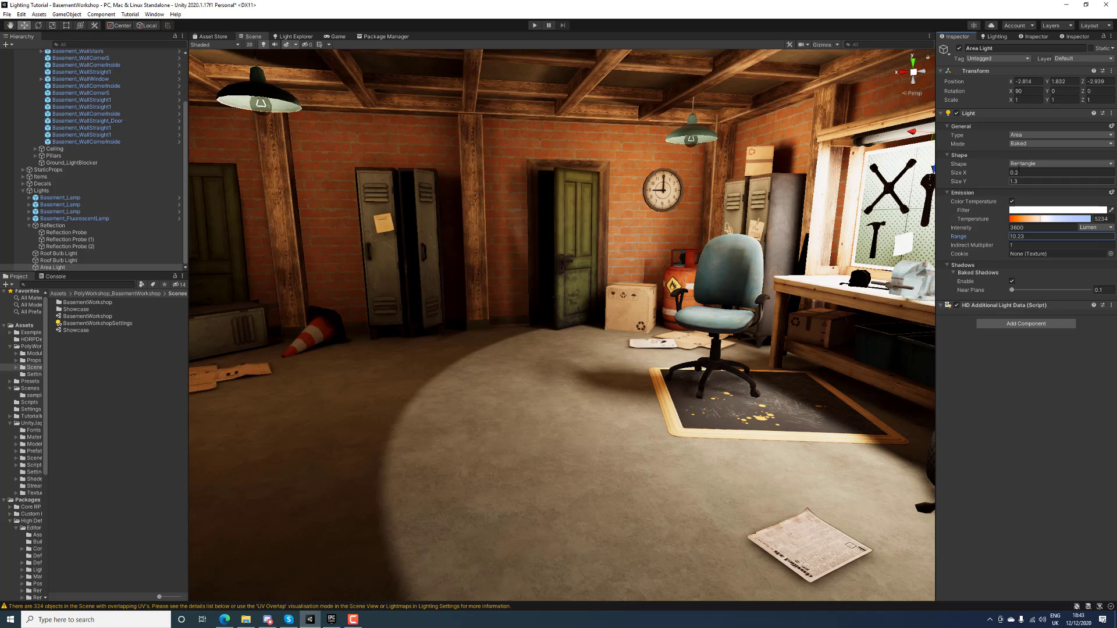
pyautogui.click(997, 36)
pyautogui.click(1077, 542)
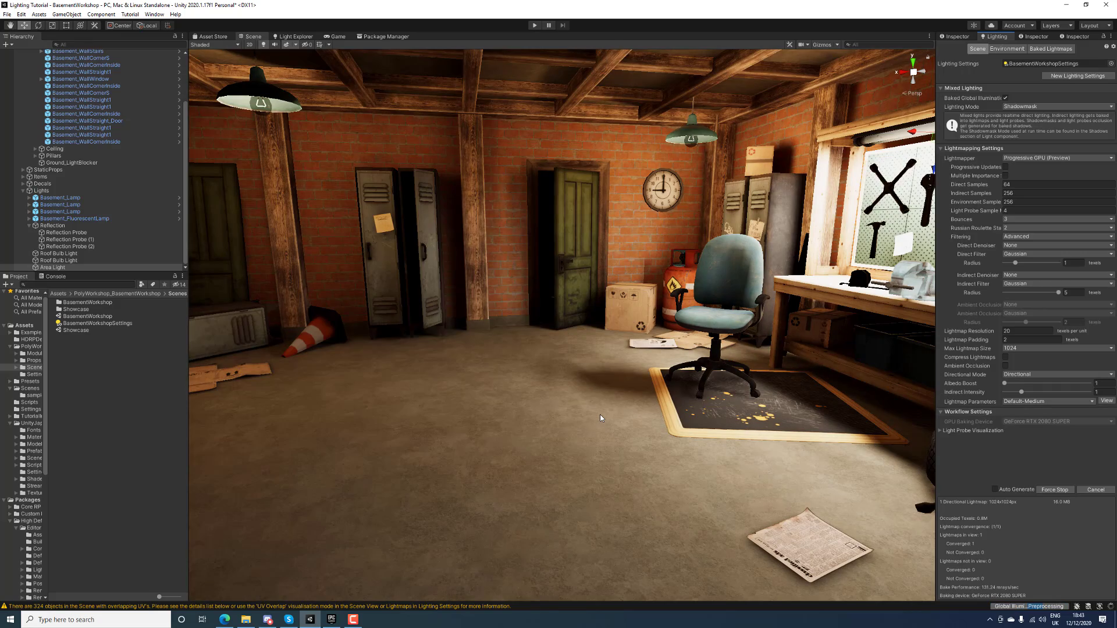
pyautogui.moveTo(636, 344); pyautogui.dragTo(690, 316, button='right')
# Reduce the area light's range to 5 and rebake the lighting
pyautogui.click(956, 36)
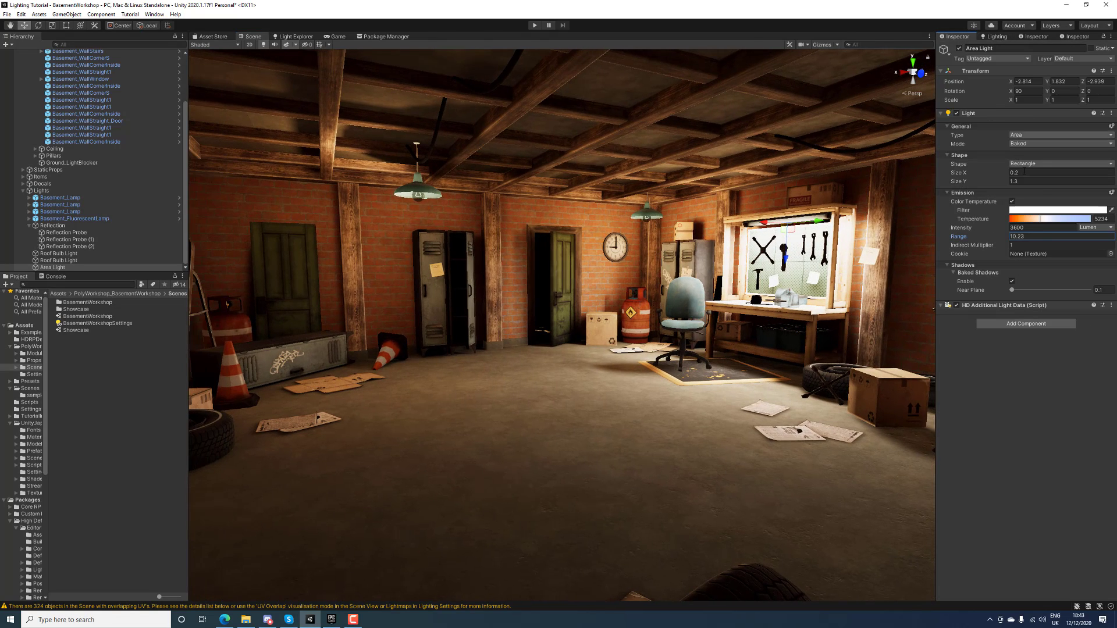
pyautogui.click(1034, 236)
pyautogui.write('5')
pyautogui.press('Return')
pyautogui.click(995, 36)
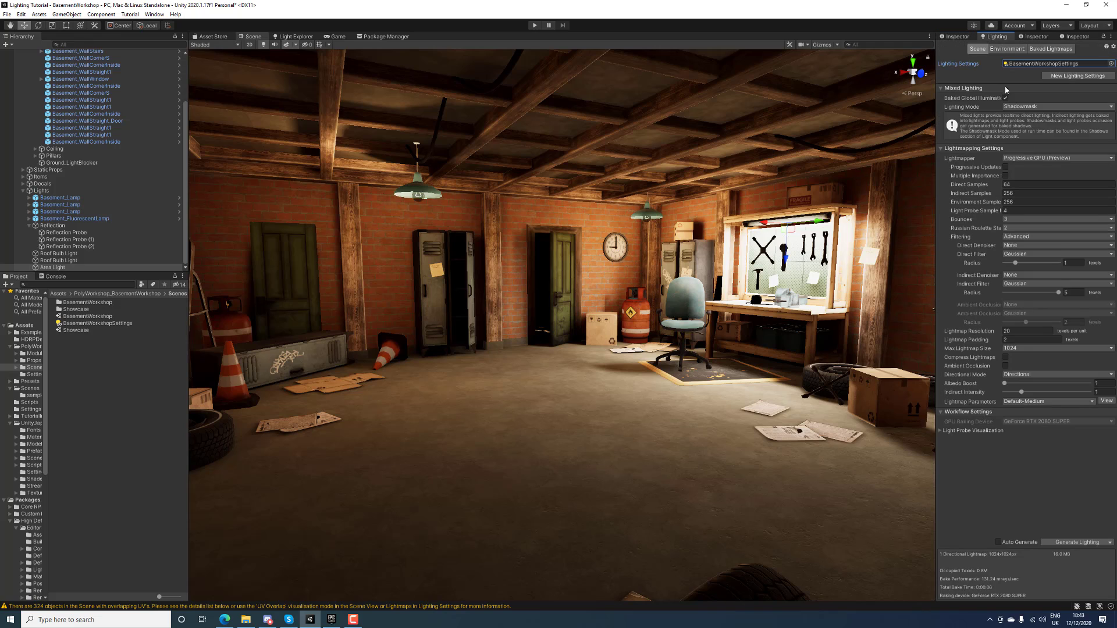
pyautogui.click(1076, 542)
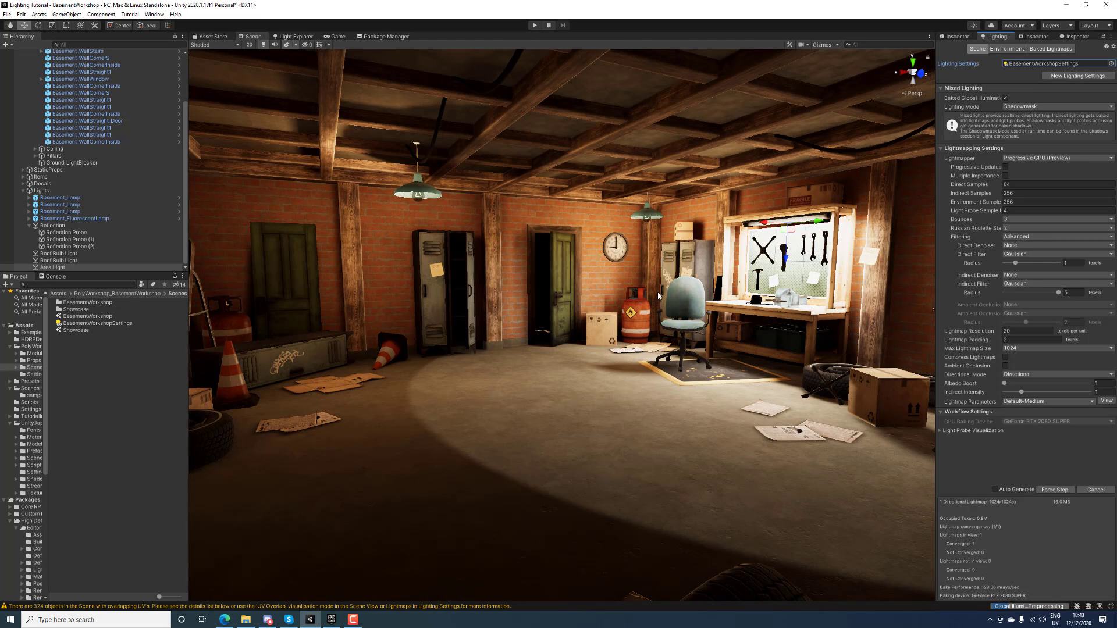
# Set the area light's range to 6 and bake the lighting again
pyautogui.click(963, 36)
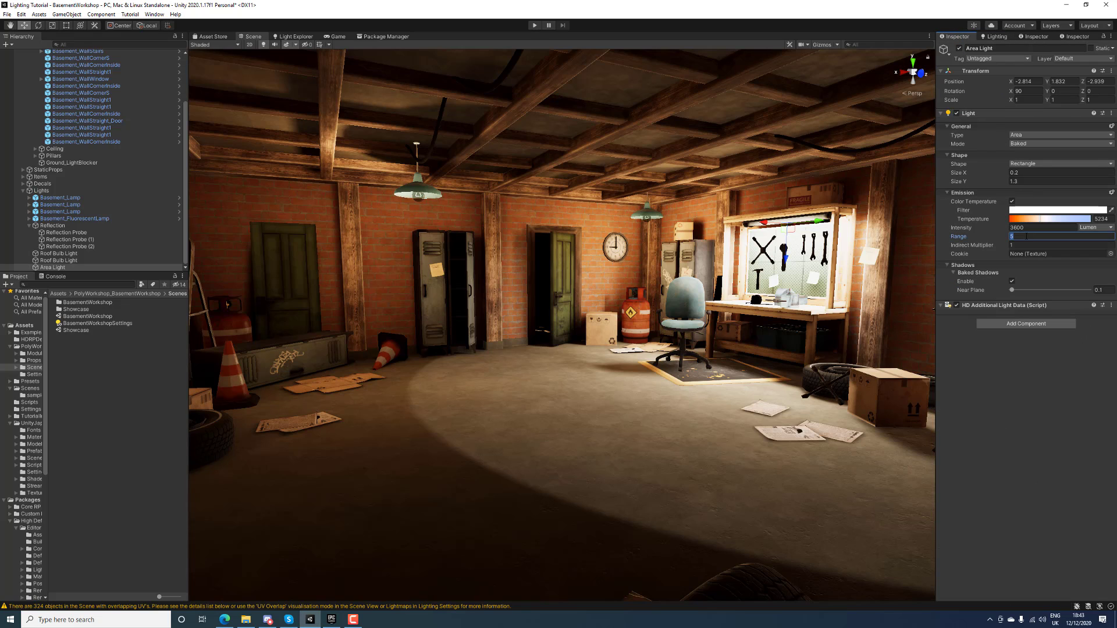
pyautogui.click(991, 38)
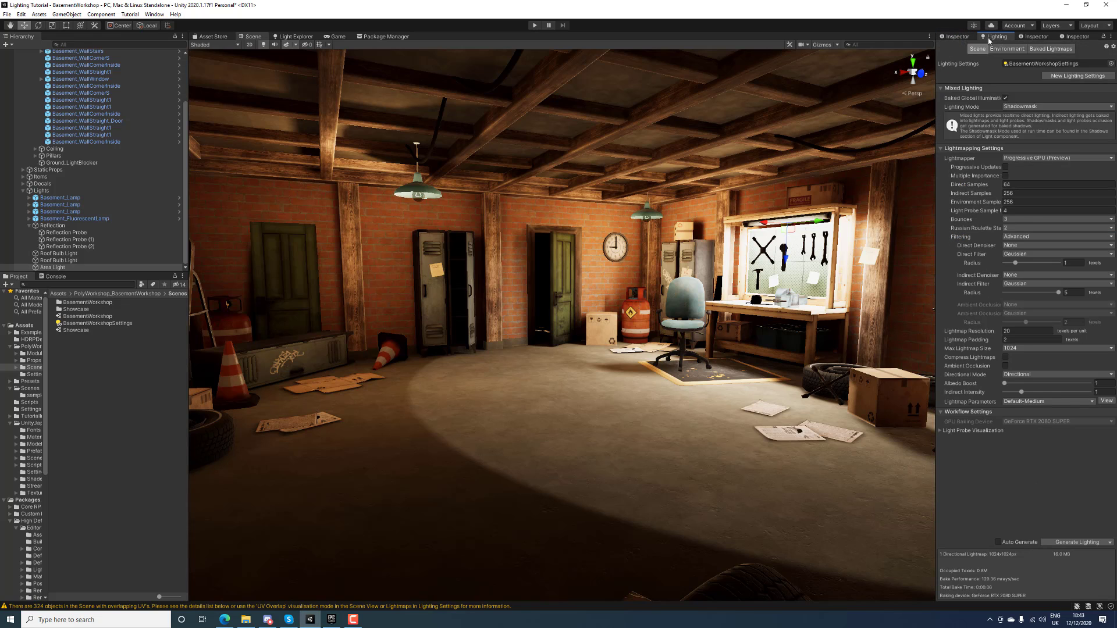
pyautogui.click(1057, 540)
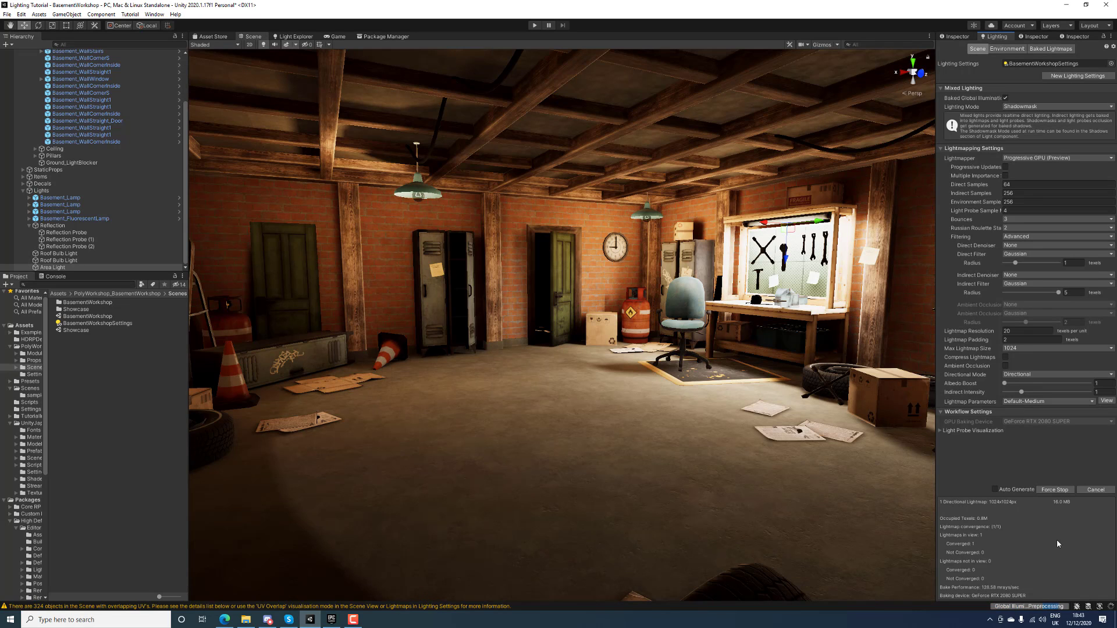
# Try an area light intensity of 800 lumens and rebake the lighting
pyautogui.click(962, 38)
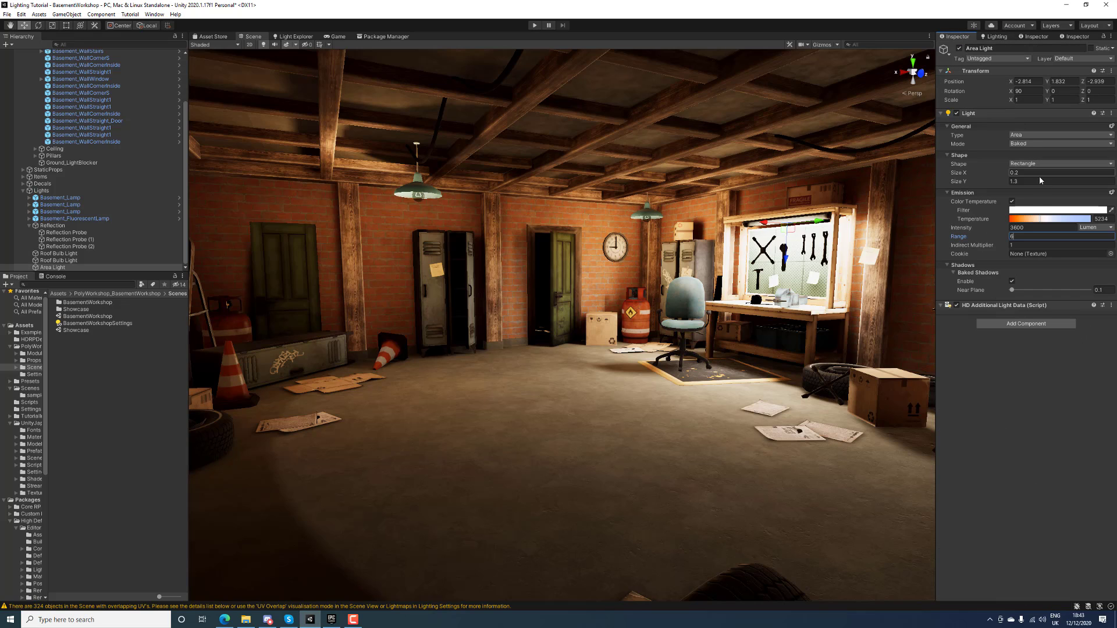
pyautogui.click(1025, 229)
pyautogui.moveTo(993, 230); pyautogui.dragTo(902, 232)
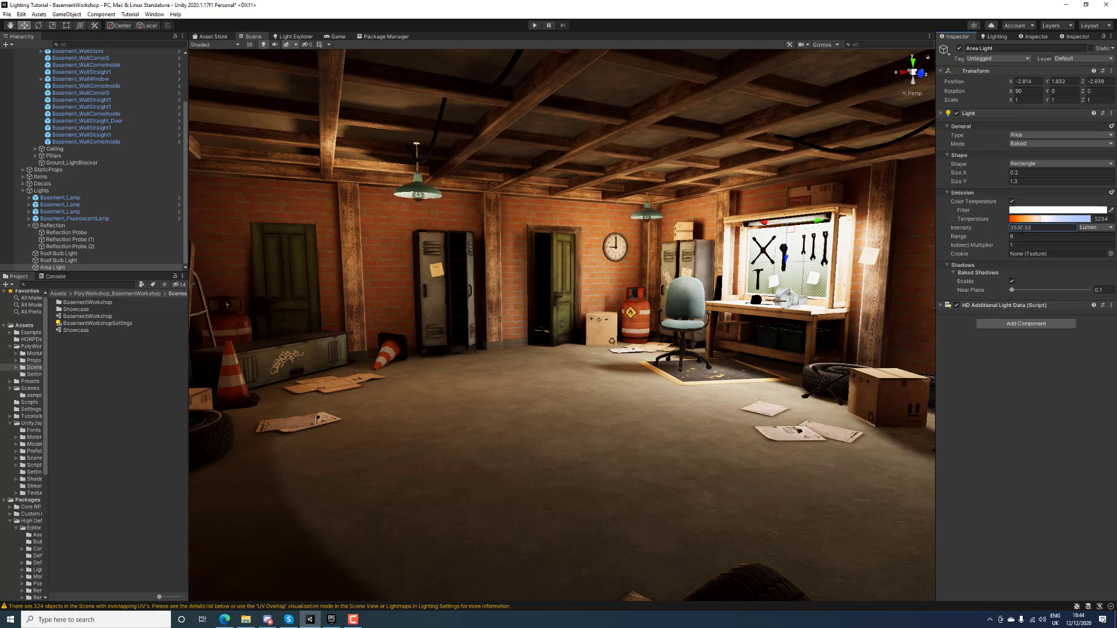
pyautogui.click(1043, 229)
pyautogui.click(993, 37)
pyautogui.click(1075, 542)
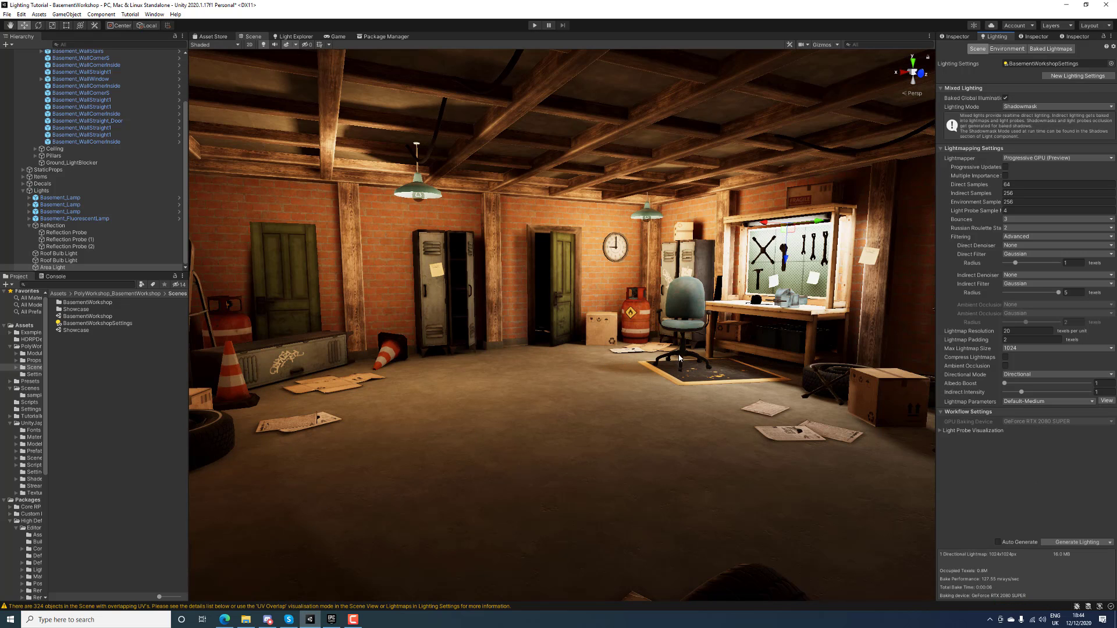
# Set the area light's intensity to 3600 lumens and its range to 8, and rebake the lighting
pyautogui.click(954, 36)
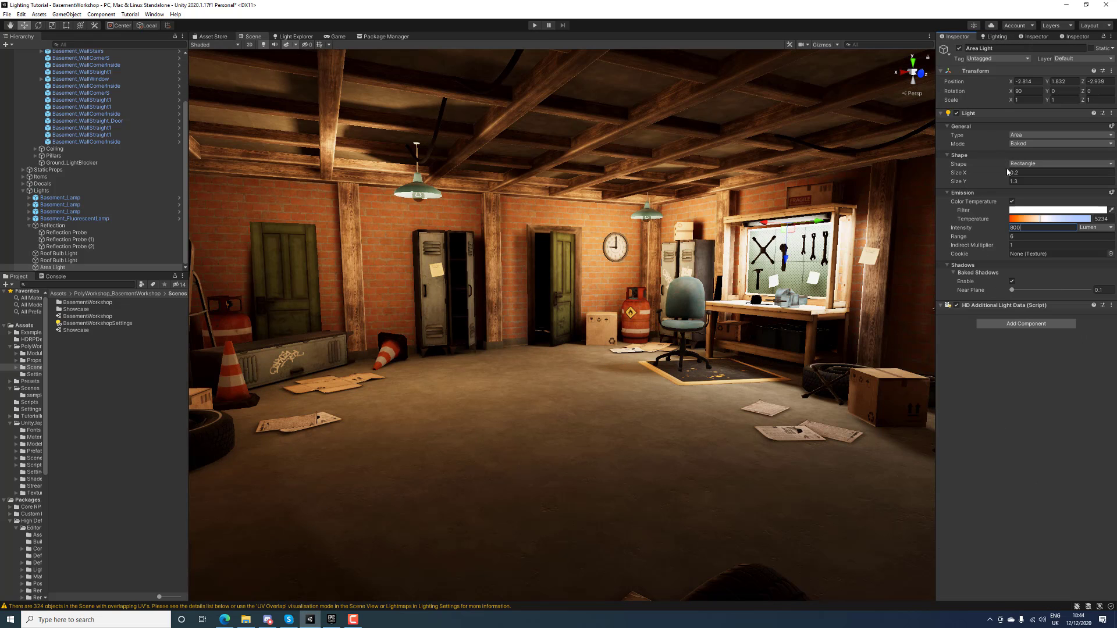
pyautogui.doubleClick(1022, 228)
pyautogui.write('3600')
pyautogui.click(1023, 237)
pyautogui.write('8')
pyautogui.click(995, 36)
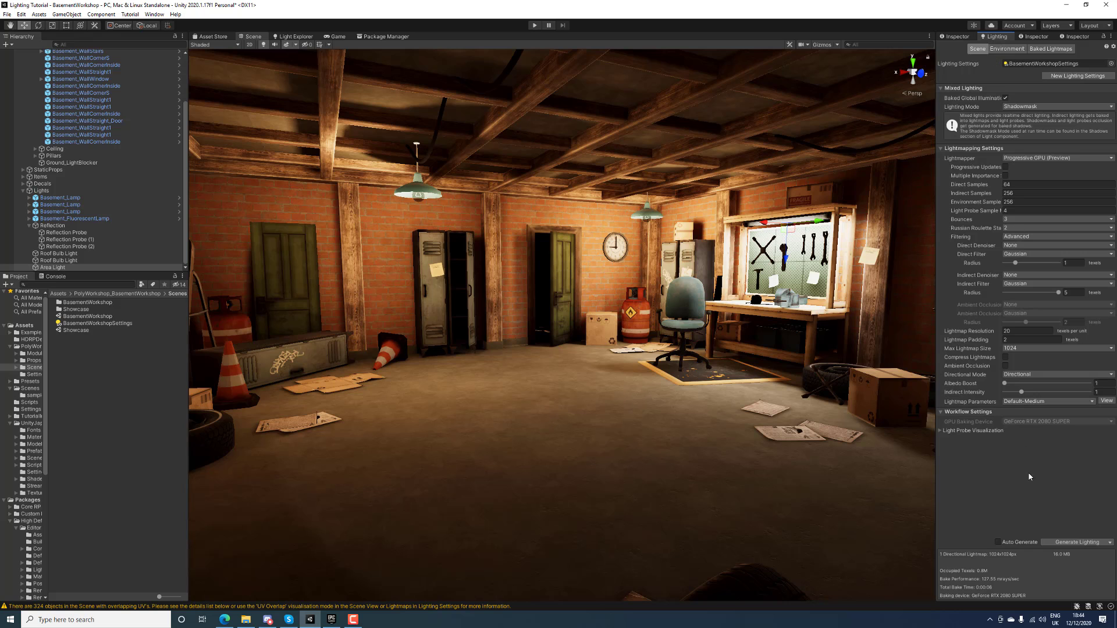
pyautogui.click(1068, 545)
# Duplicate the workbench area light and move the copy out into the room
pyautogui.moveTo(724, 321); pyautogui.dragTo(665, 309, button='right')
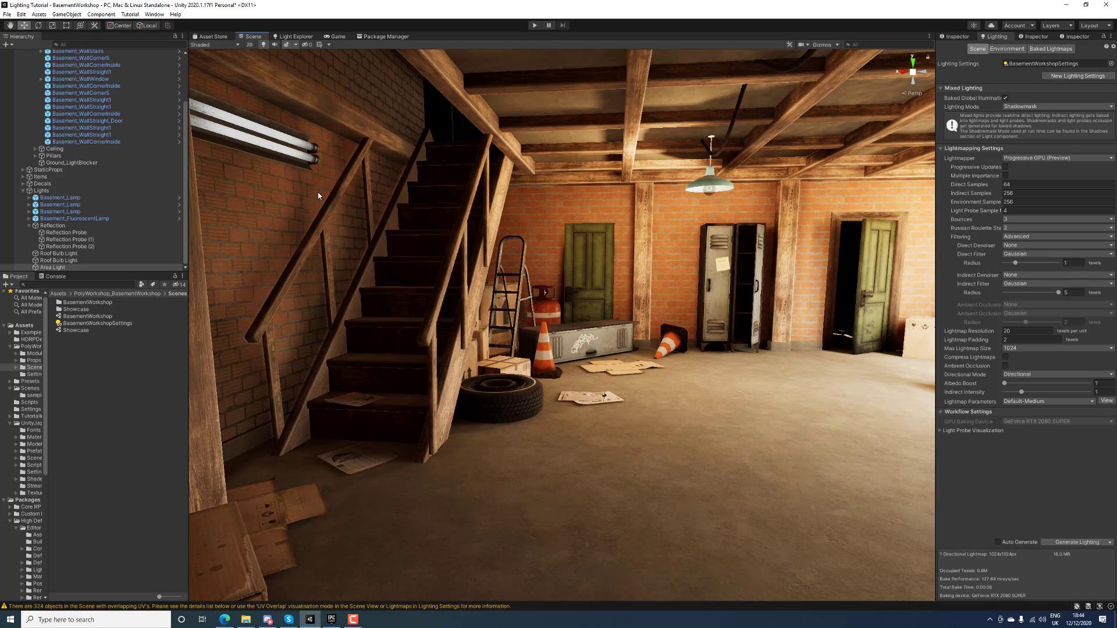
pyautogui.moveTo(271, 275); pyautogui.dragTo(623, 314, button='right')
pyautogui.hotkey('ctrl', 'z')
pyautogui.hotkey('ctrl', 'z')
pyautogui.hotkey('ctrl', 'z')
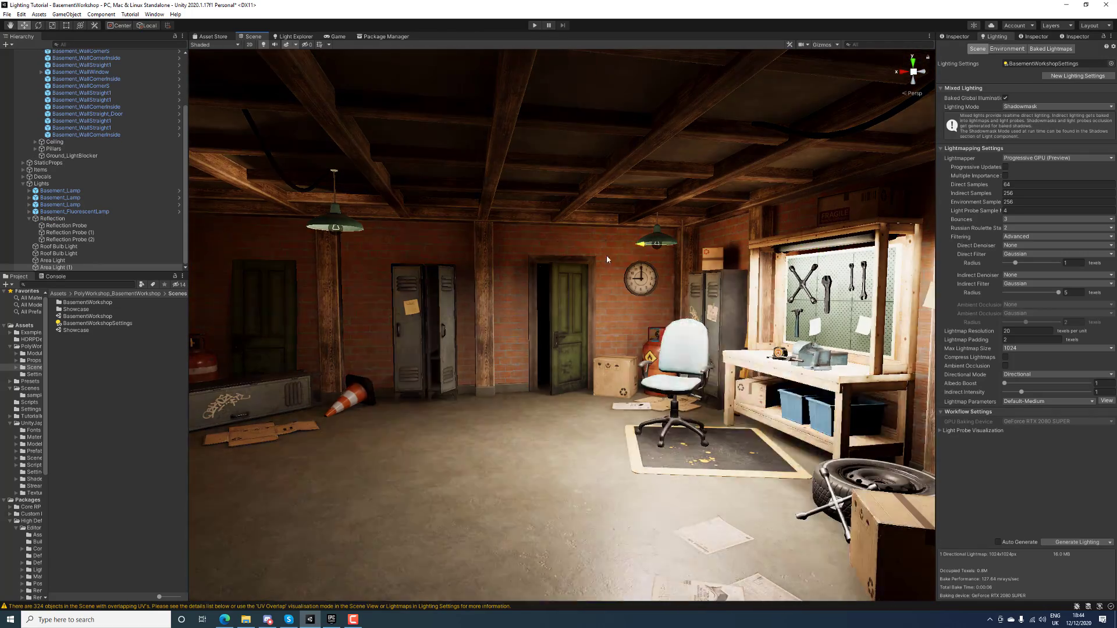
# Move the duplicated area light to the fluorescent lamp on the brick wall beside the stairs
pyautogui.moveTo(644, 269); pyautogui.dragTo(372, 262, button='right')
pyautogui.click(822, 45)
pyautogui.keyDown('alt'); pyautogui.moveTo(670, 276); pyautogui.dragTo(368, 257); pyautogui.keyUp('alt')
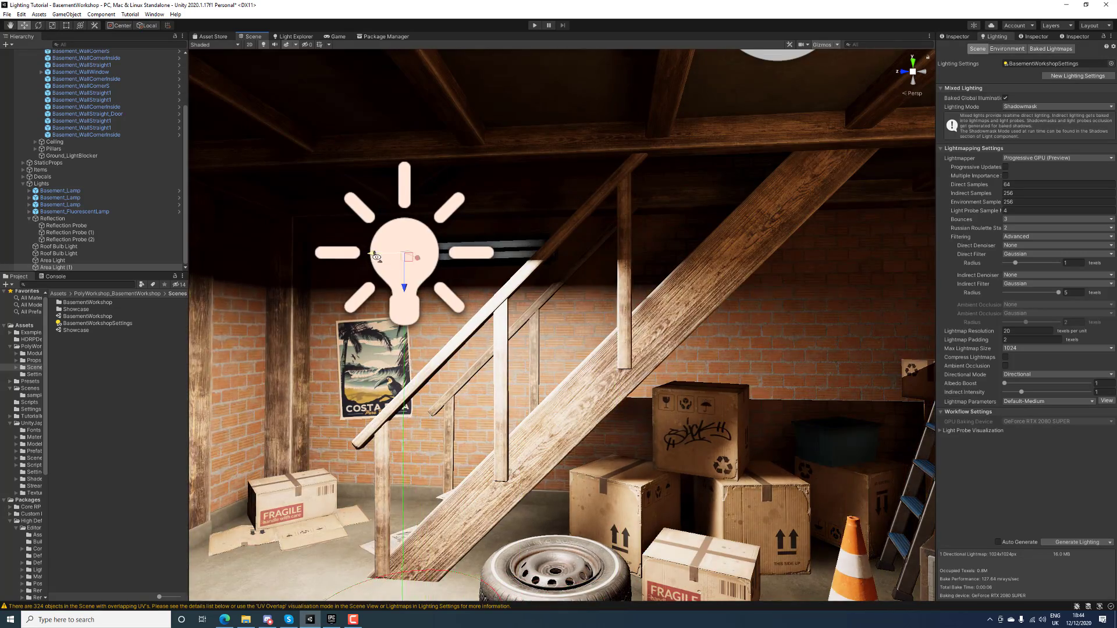
pyautogui.moveTo(368, 257); pyautogui.dragTo(633, 263, button='right')
pyautogui.press('a')
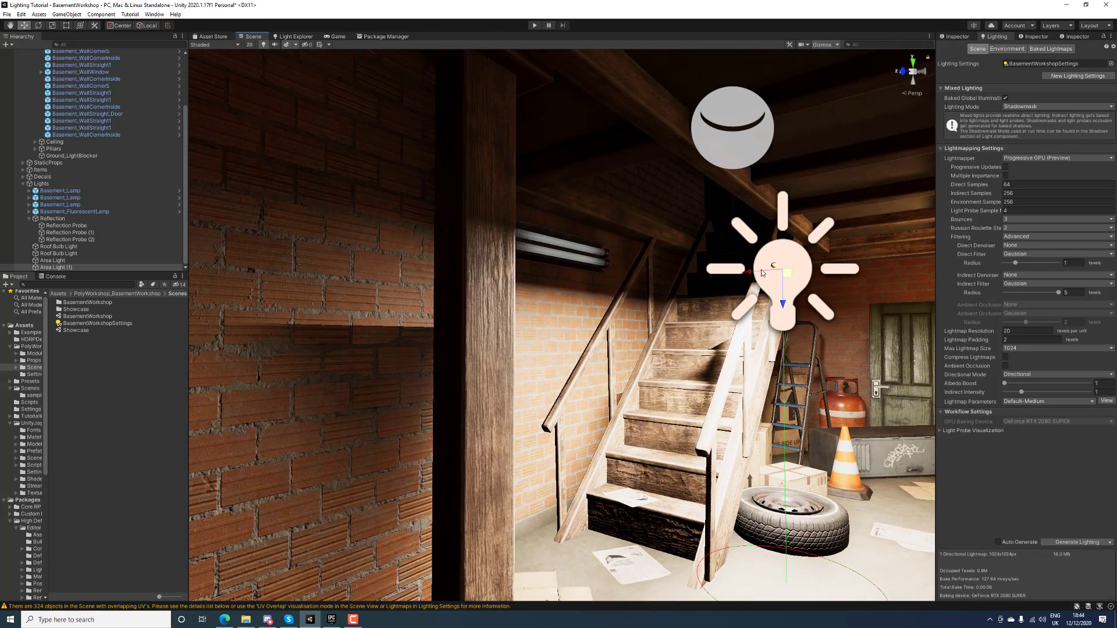
pyautogui.moveTo(745, 272); pyautogui.dragTo(549, 284)
pyautogui.press('w')
pyautogui.moveTo(621, 275); pyautogui.dragTo(681, 330, button='right')
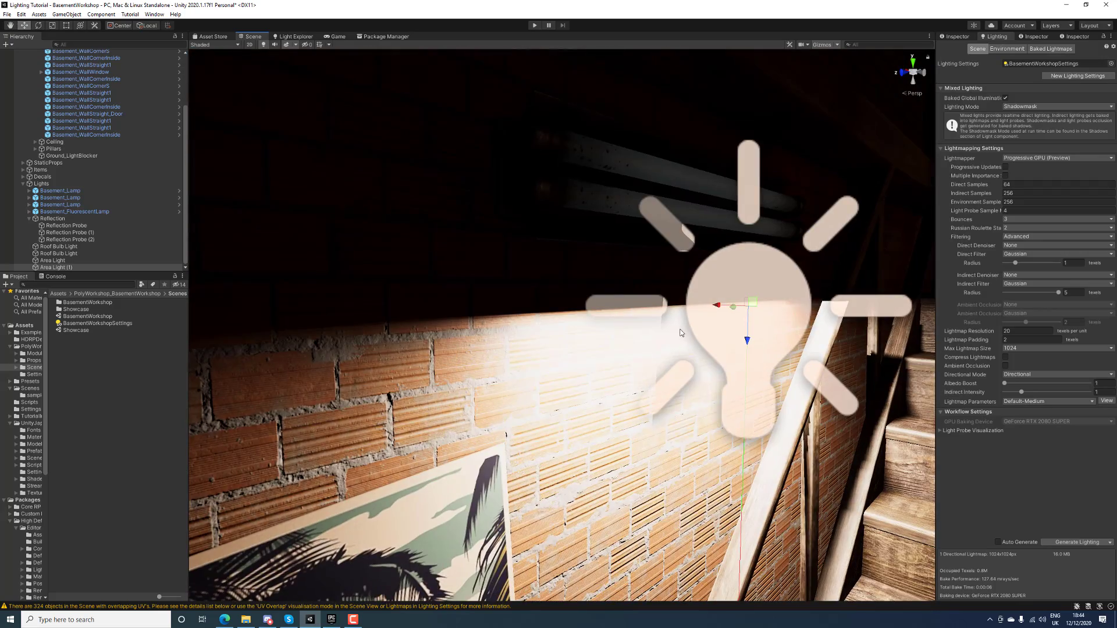
pyautogui.moveTo(745, 341); pyautogui.dragTo(792, 161)
# Rotate the duplicated area light to 0, -90, -90 and center it on the wall lamp's tubes
pyautogui.press('e')
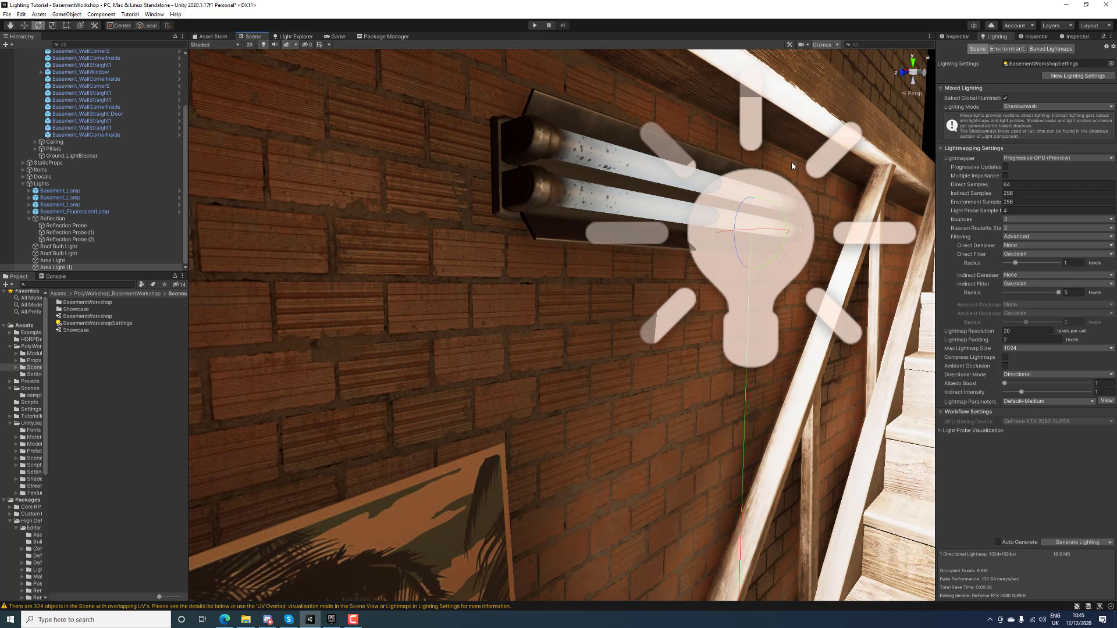
pyautogui.press('w')
pyautogui.moveTo(783, 235); pyautogui.dragTo(751, 232)
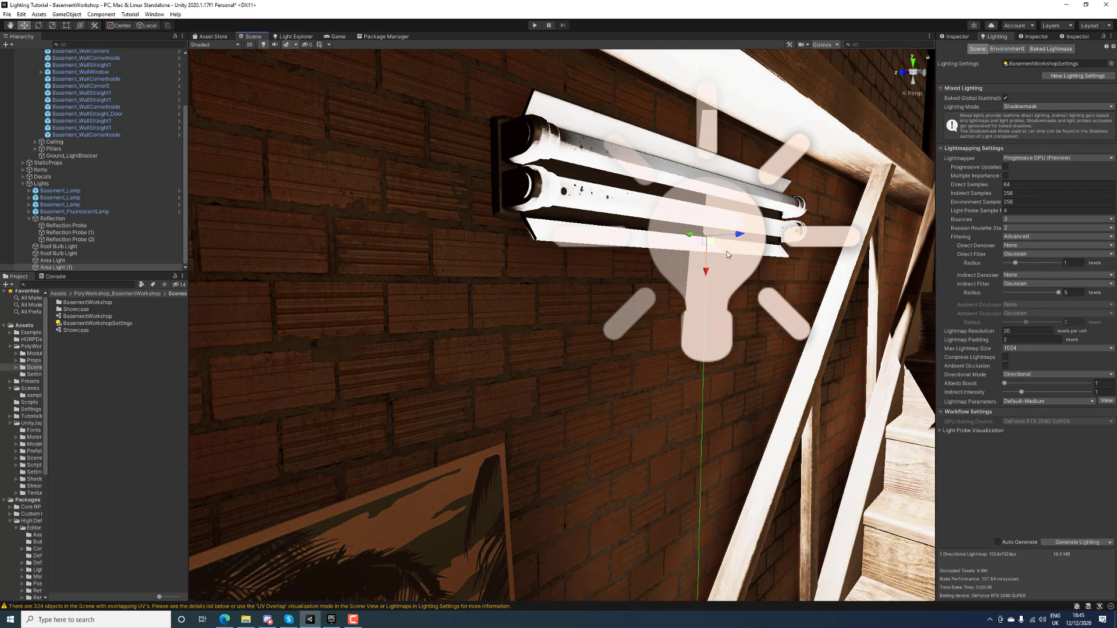
pyautogui.moveTo(706, 271); pyautogui.dragTo(707, 244)
pyautogui.moveTo(739, 208)
pyautogui.mouseDown()
pyautogui.moveTo(754, 207)
pyautogui.moveTo(739, 210)
pyautogui.mouseUp()
# Try a Size X of 5 on the stair area light
pyautogui.click(959, 36)
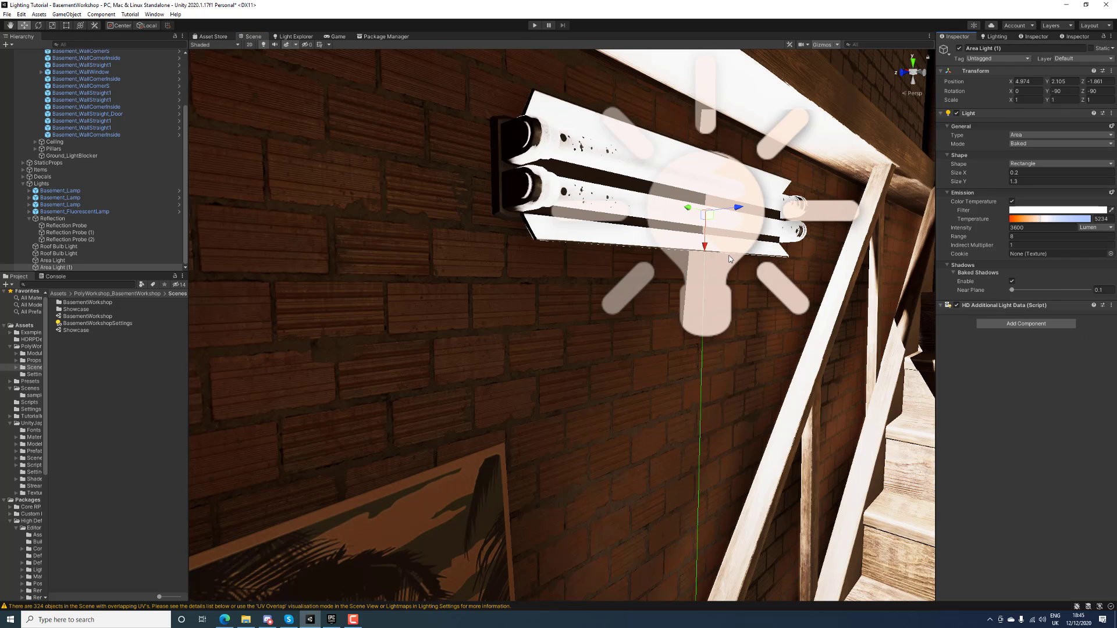
pyautogui.click(1013, 181)
pyautogui.moveTo(962, 176); pyautogui.dragTo(948, 174)
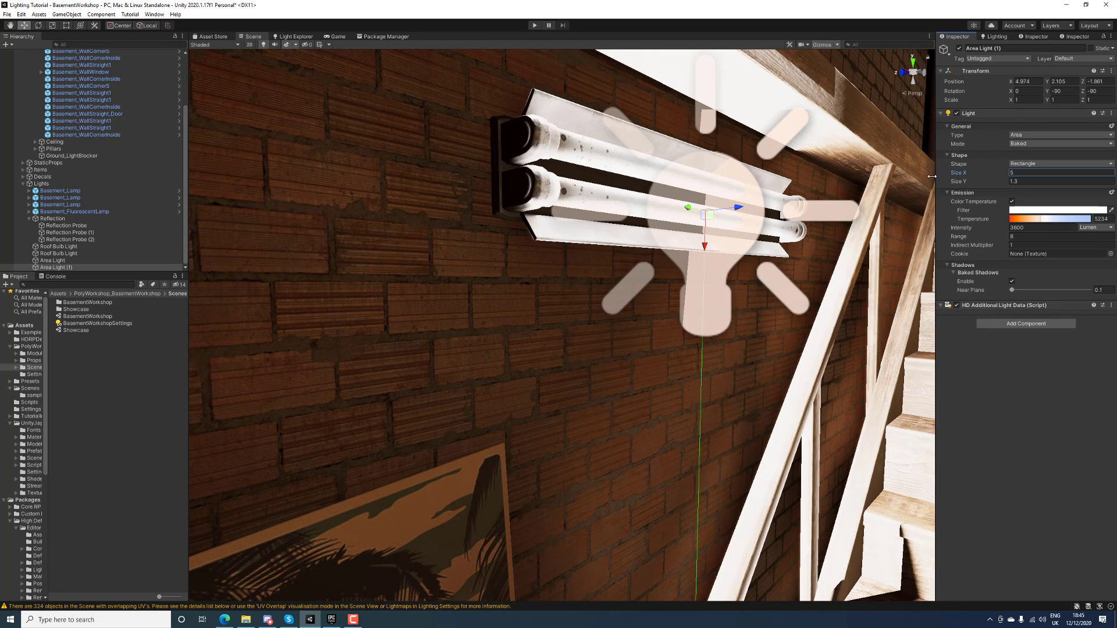
# Move the stair area light away from the wall, in front of the lamp, to X position 4.891
pyautogui.press('s')
pyautogui.moveTo(768, 242)
pyautogui.mouseDown(button='right')
pyautogui.moveTo(698, 249)
pyautogui.moveTo(757, 256)
pyautogui.mouseUp(button='right')
pyautogui.press('w')
pyautogui.press('a')
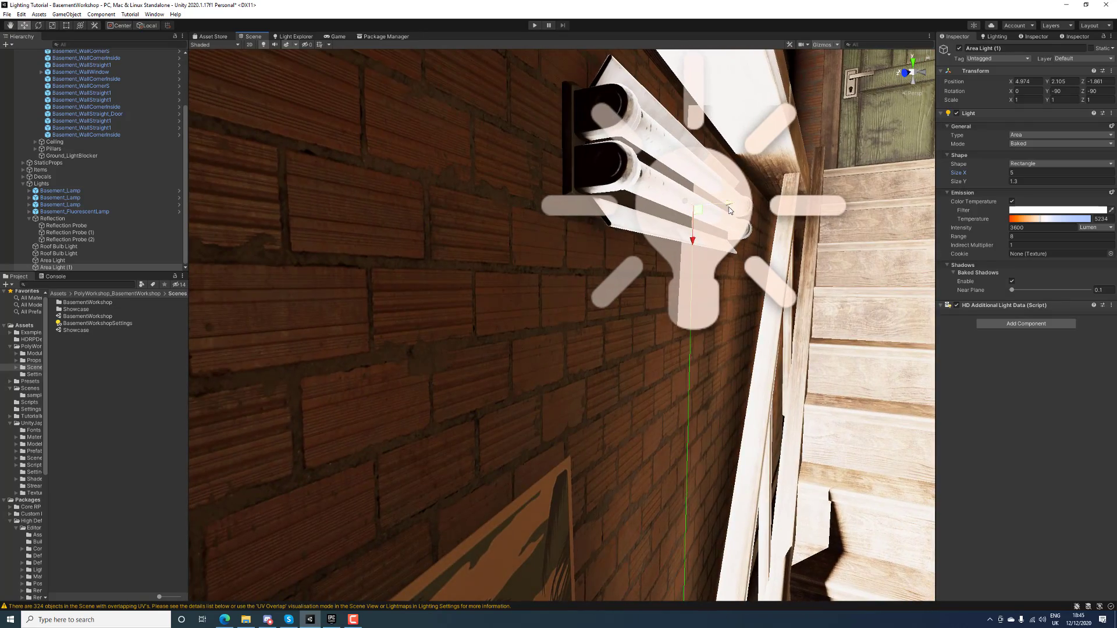
pyautogui.moveTo(728, 206); pyautogui.dragTo(751, 207)
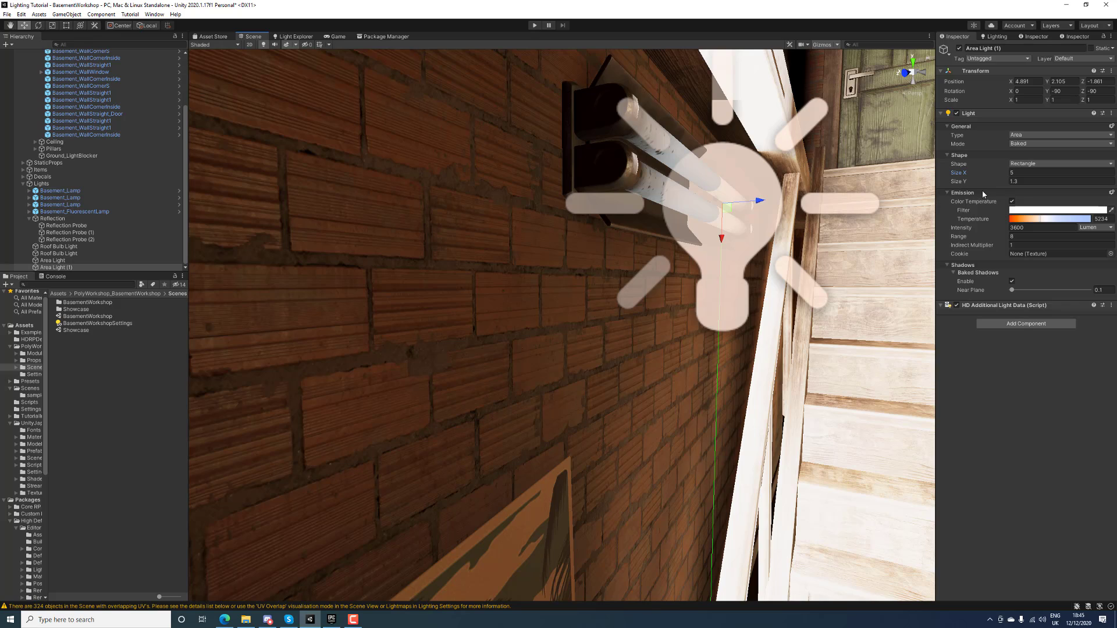
# Try Size X values of 1 and 0.13 on the stair area light and return it to 0.2
pyautogui.click(1035, 172)
pyautogui.write('1')
pyautogui.press('s')
pyautogui.moveTo(687, 234); pyautogui.dragTo(667, 247, button='right')
pyautogui.press('a')
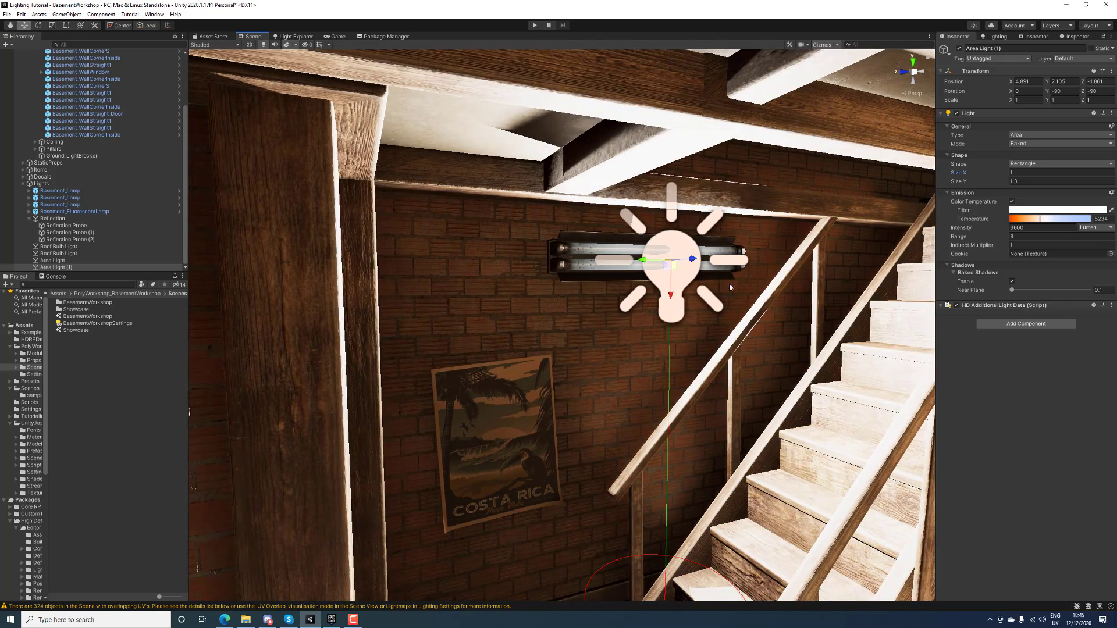
pyautogui.moveTo(774, 255); pyautogui.dragTo(872, 265, button='right')
pyautogui.moveTo(961, 176); pyautogui.dragTo(942, 180)
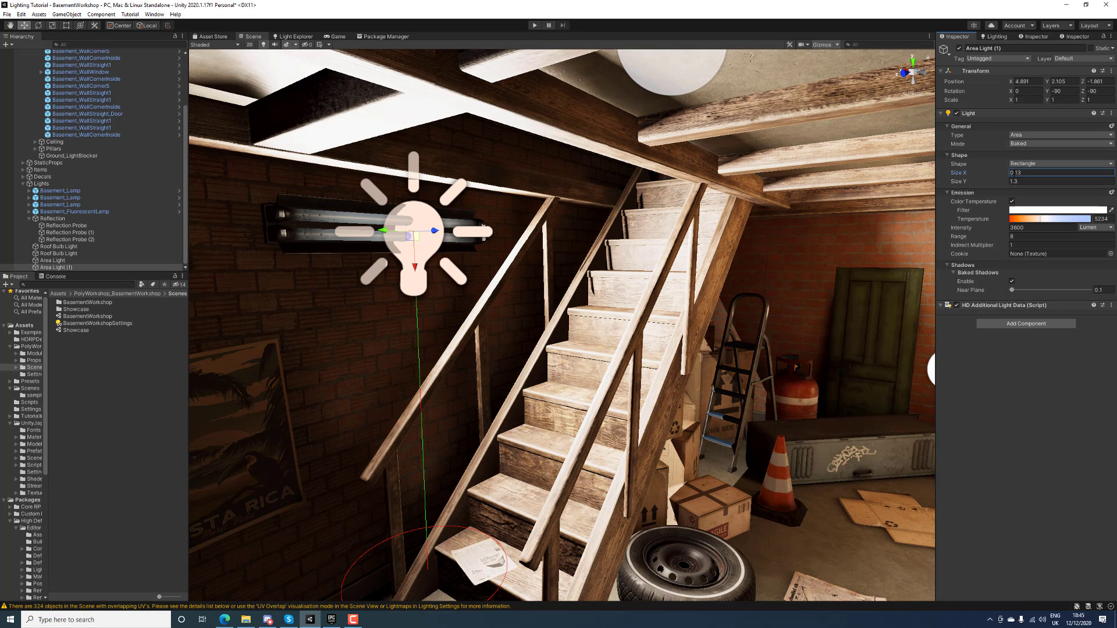
pyautogui.click(1024, 173)
pyautogui.write('0.2')
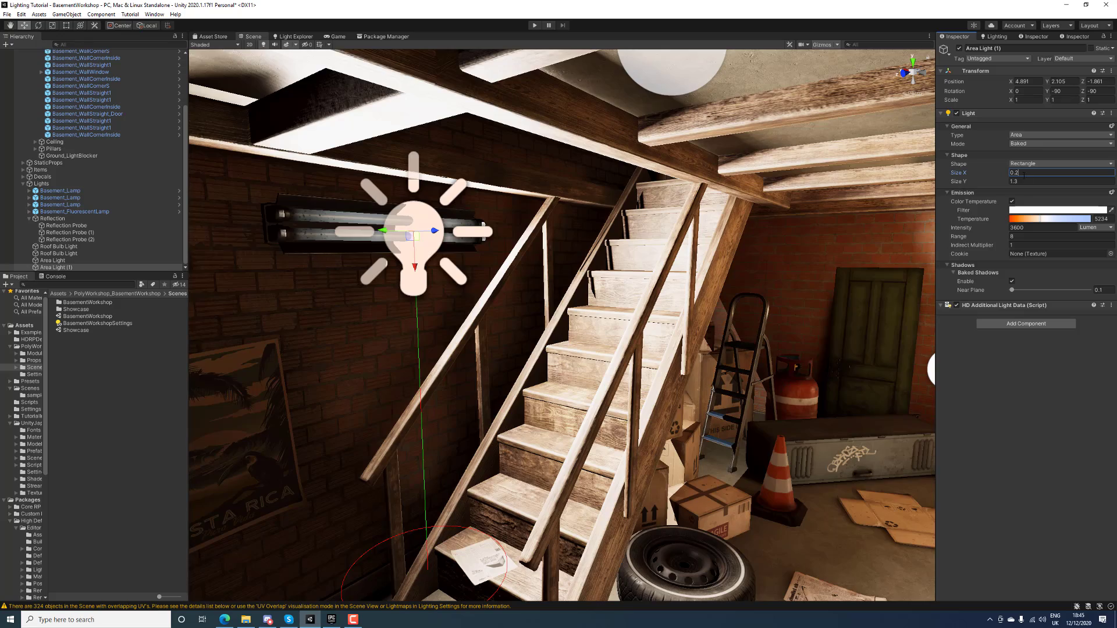
# Nudge the stair area light to X position 4.882 and bake the lighting
pyautogui.moveTo(716, 242); pyautogui.dragTo(749, 213, button='right')
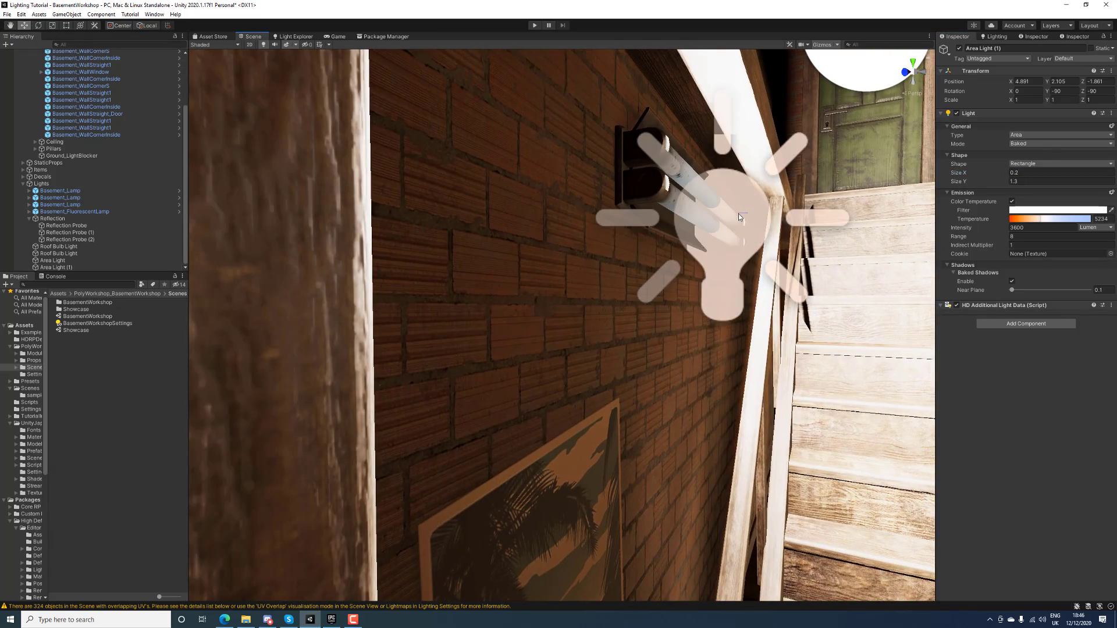
pyautogui.moveTo(738, 215); pyautogui.dragTo(760, 222)
pyautogui.moveTo(733, 265)
pyautogui.mouseDown(button='right')
pyautogui.moveTo(754, 267)
pyautogui.moveTo(738, 278)
pyautogui.mouseUp(button='right')
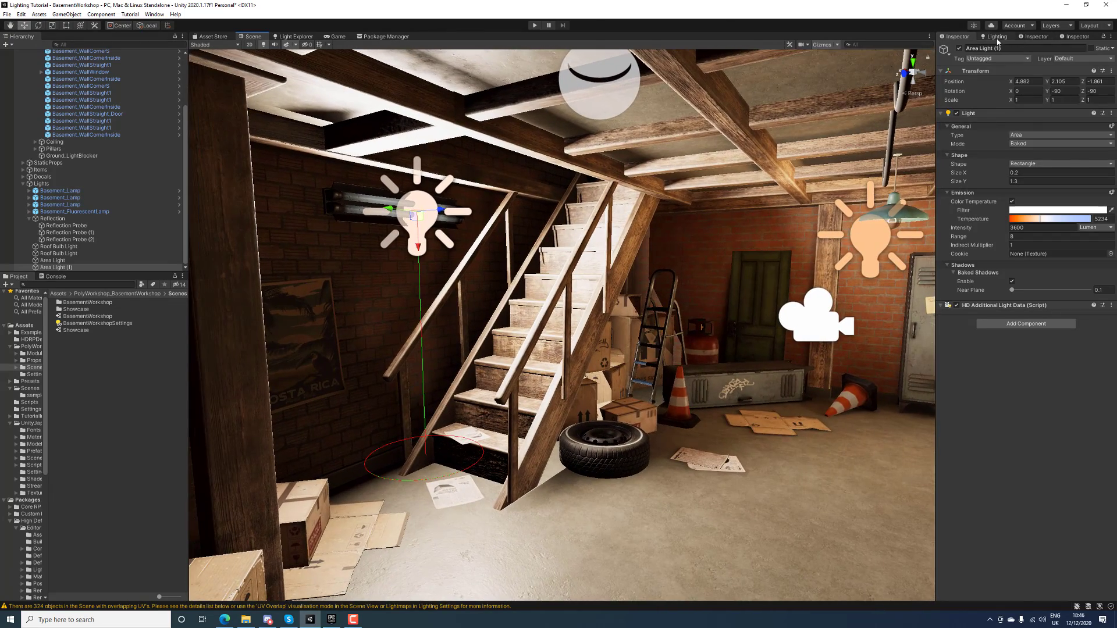
pyautogui.click(996, 36)
pyautogui.click(1077, 542)
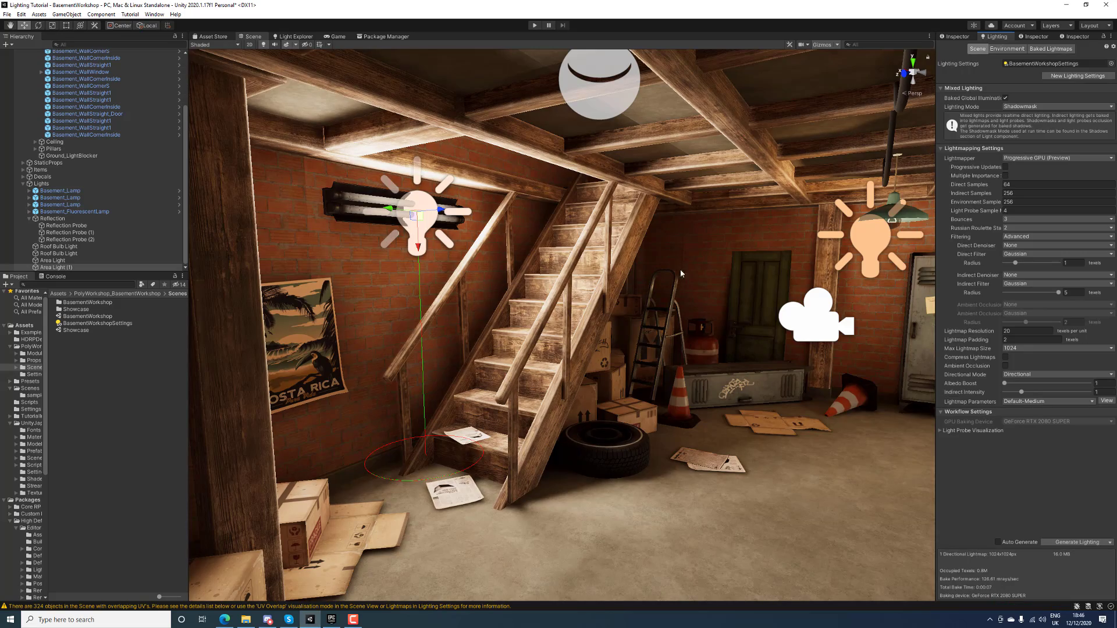
# Examine the baked lighting around the stair lamp and across the room, including through the game camera
pyautogui.moveTo(732, 324); pyautogui.dragTo(650, 329, button='right')
pyautogui.press('s')
pyautogui.moveTo(673, 321); pyautogui.dragTo(768, 321, button='right')
pyautogui.press('f')
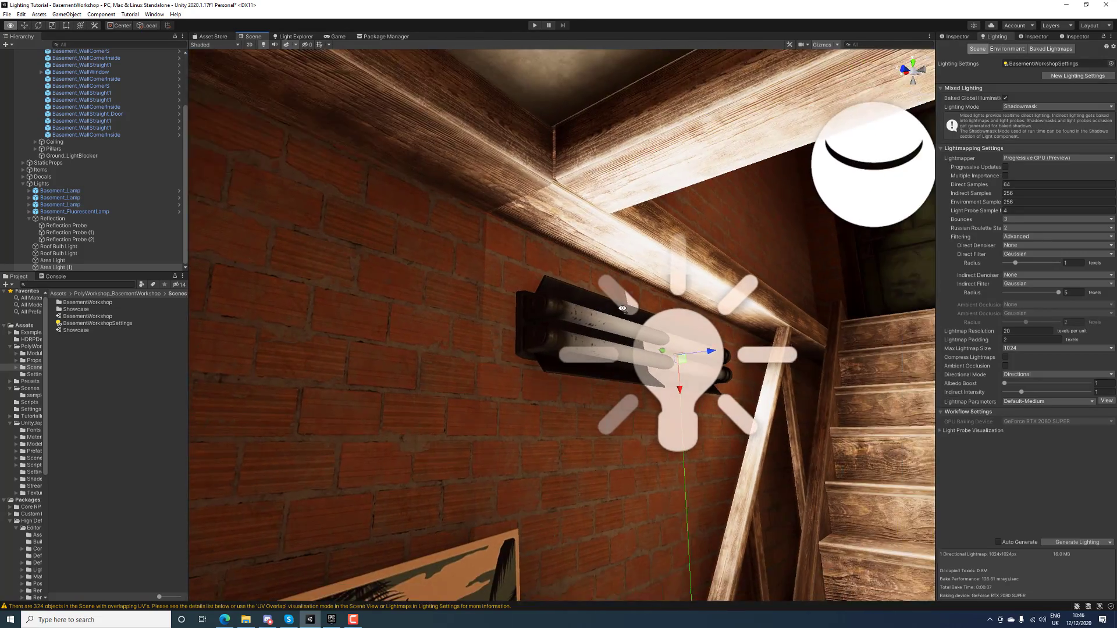
pyautogui.moveTo(622, 308); pyautogui.dragTo(487, 337, button='right')
pyautogui.moveTo(619, 330); pyautogui.dragTo(804, 148, button='right')
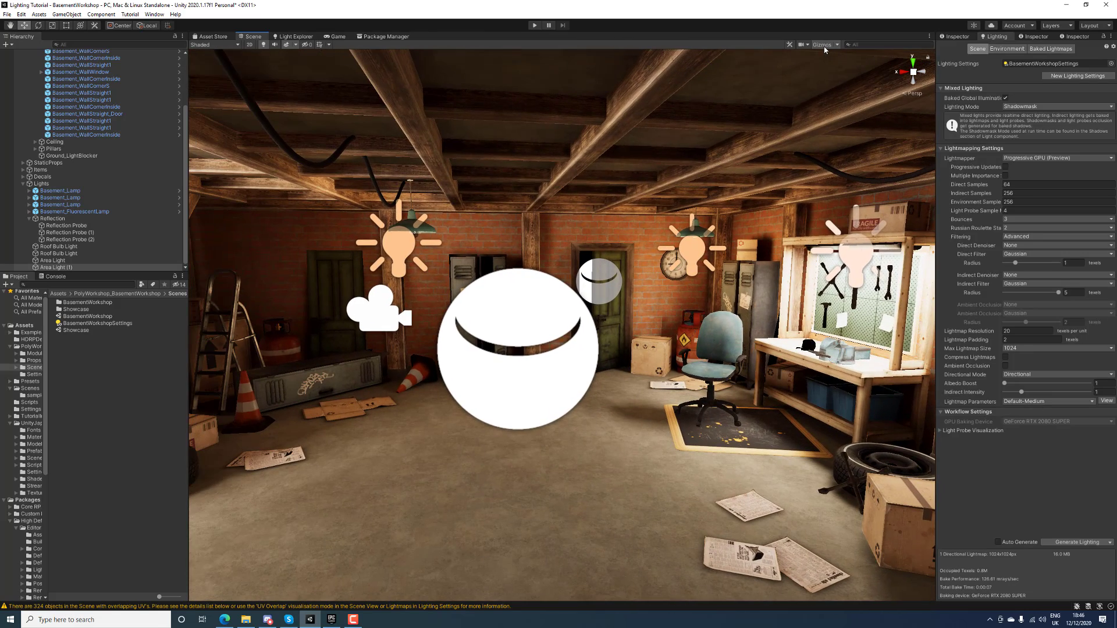
pyautogui.click(349, 36)
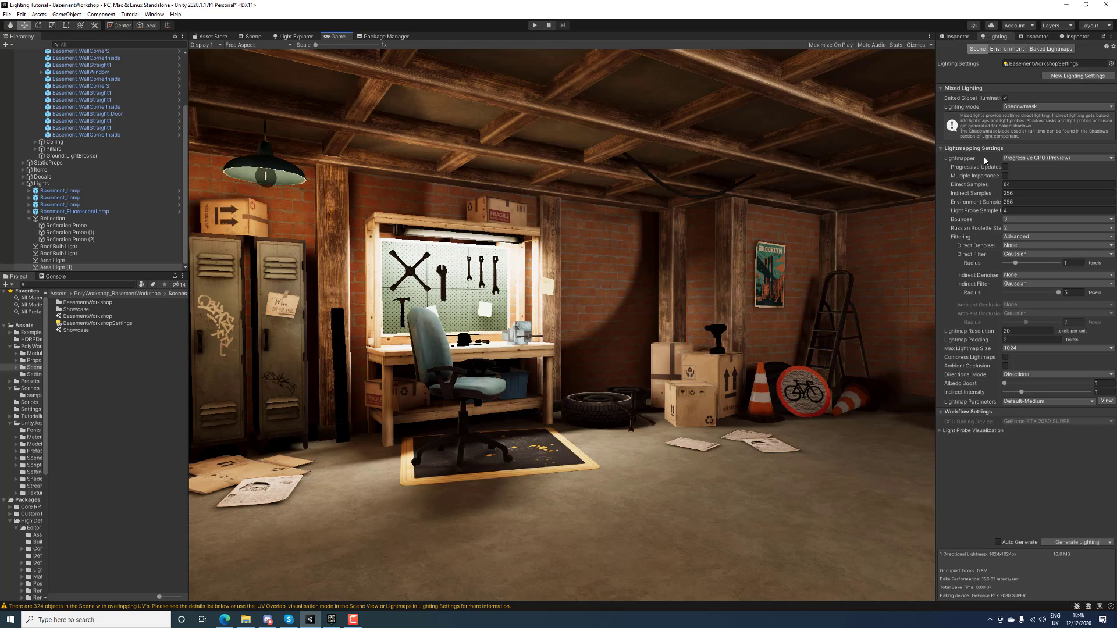
# Set the environment and indirect samples to 512 and the light bounces to 4
pyautogui.click(1027, 203)
pyautogui.write('512')
pyautogui.click(1021, 193)
pyautogui.click(1021, 219)
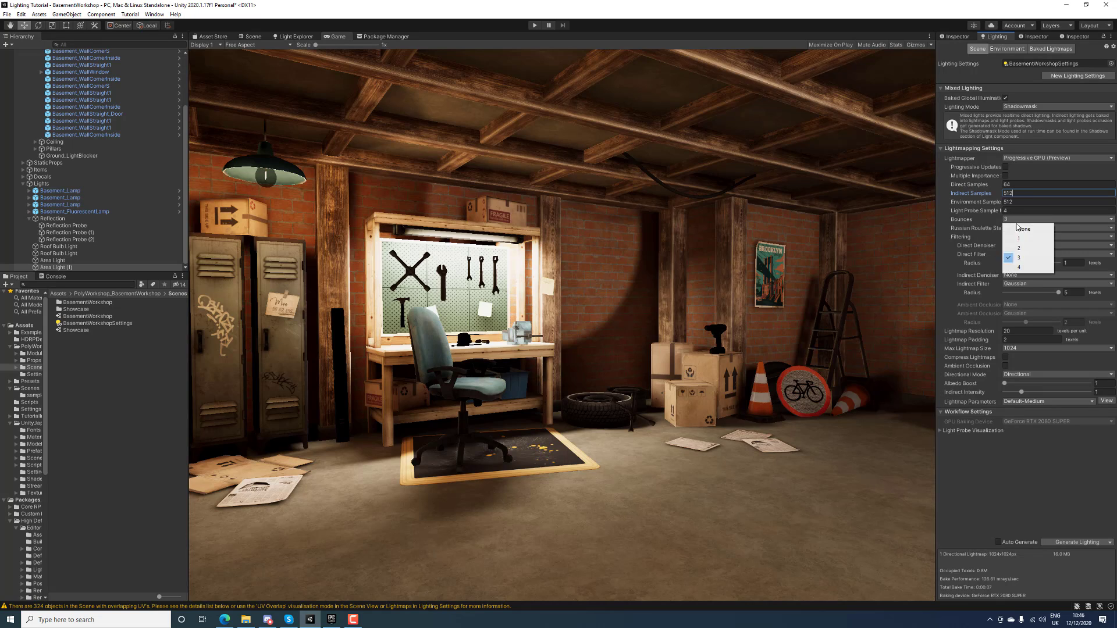
pyautogui.click(1021, 270)
# Set the max lightmap size to 2048 and the lightmap parameters to Default-HighResolution, and bake the lighting
pyautogui.click(1022, 236)
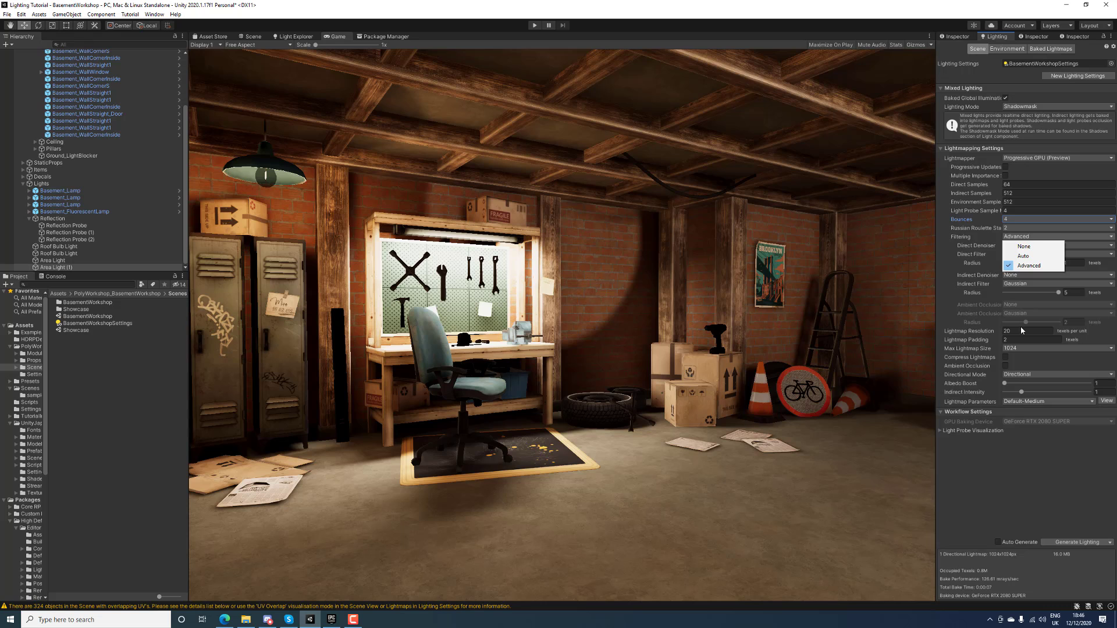
pyautogui.click(1022, 347)
pyautogui.click(1021, 347)
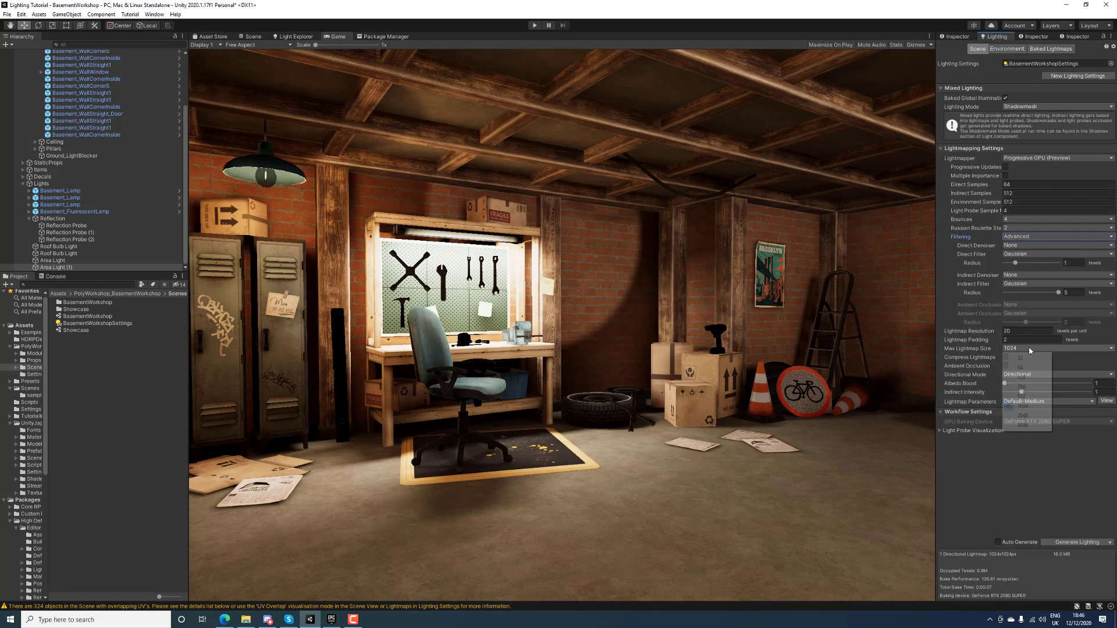
pyautogui.click(1022, 415)
pyautogui.click(1029, 402)
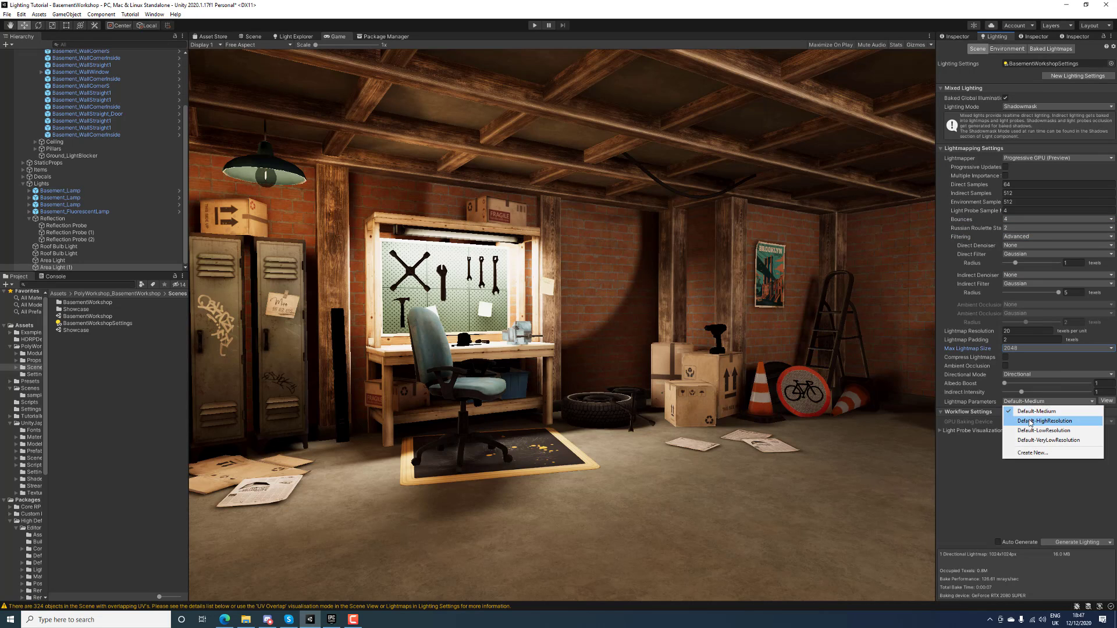
pyautogui.click(1031, 421)
pyautogui.click(1068, 540)
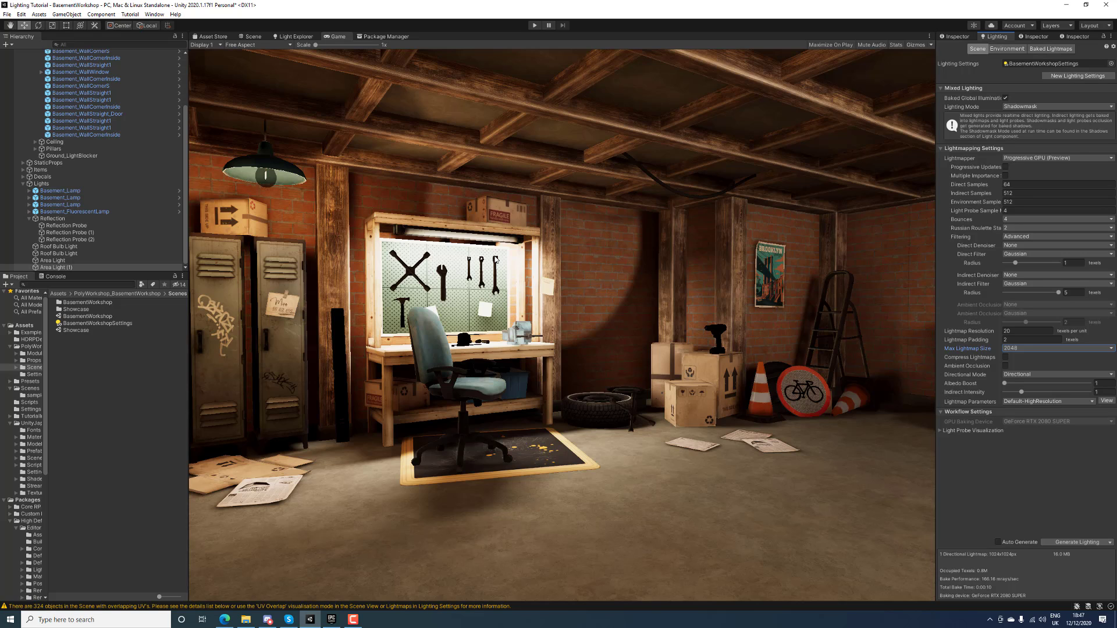
# Return to the Scene view and select the area light above the workbench
pyautogui.click(565, 263)
pyautogui.click(260, 37)
pyautogui.moveTo(477, 203); pyautogui.dragTo(524, 233, button='right')
pyautogui.press('w')
pyautogui.click(564, 244)
pyautogui.moveTo(640, 238); pyautogui.dragTo(610, 235, button='right')
pyautogui.press('d')
pyautogui.moveTo(650, 226)
pyautogui.mouseDown()
pyautogui.moveTo(670, 229)
pyautogui.moveTo(637, 229)
pyautogui.mouseUp()
pyautogui.press('d')
pyautogui.moveTo(611, 245); pyautogui.dragTo(797, 229, button='right')
pyautogui.press('w')
pyautogui.hotkey('ctrl', 'z')
pyautogui.press('a')
# Set the workbench area light's intensity to 2600 lumens
pyautogui.click(957, 37)
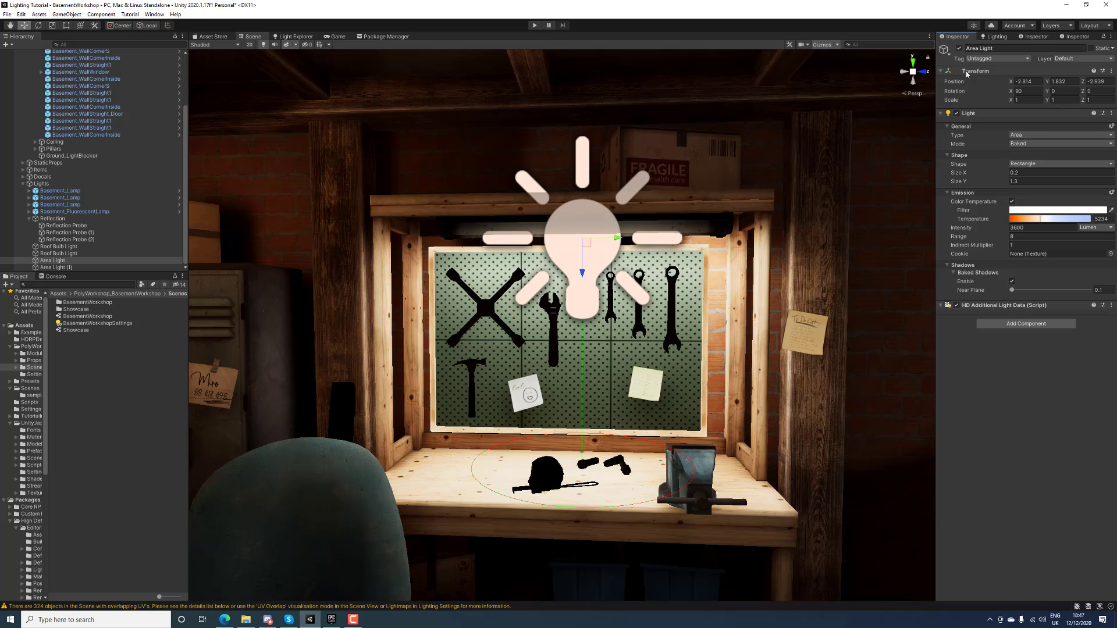
pyautogui.click(1023, 173)
pyautogui.click(1039, 228)
pyautogui.write('2600')
# Set the stair area light's intensity to 2600 lumens and rebake the lighting
pyautogui.moveTo(546, 243); pyautogui.dragTo(962, 246, button='right')
pyautogui.click(684, 244)
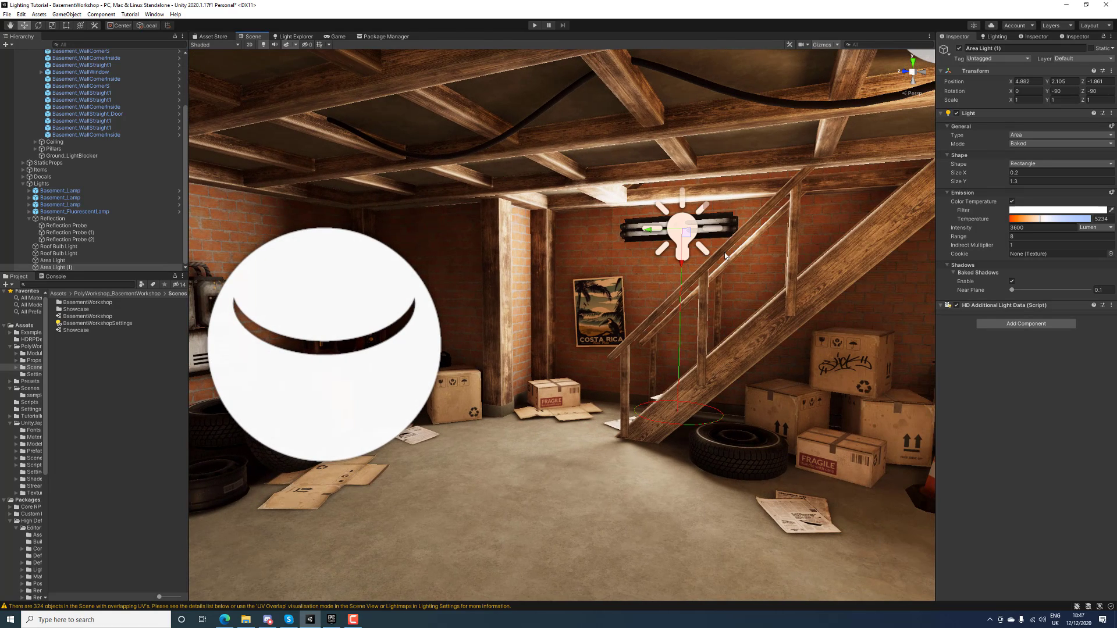
pyautogui.click(1026, 230)
pyautogui.write('2600')
pyautogui.moveTo(790, 193); pyautogui.dragTo(836, 311, button='right')
pyautogui.press('s')
pyautogui.click(1002, 36)
pyautogui.click(1067, 544)
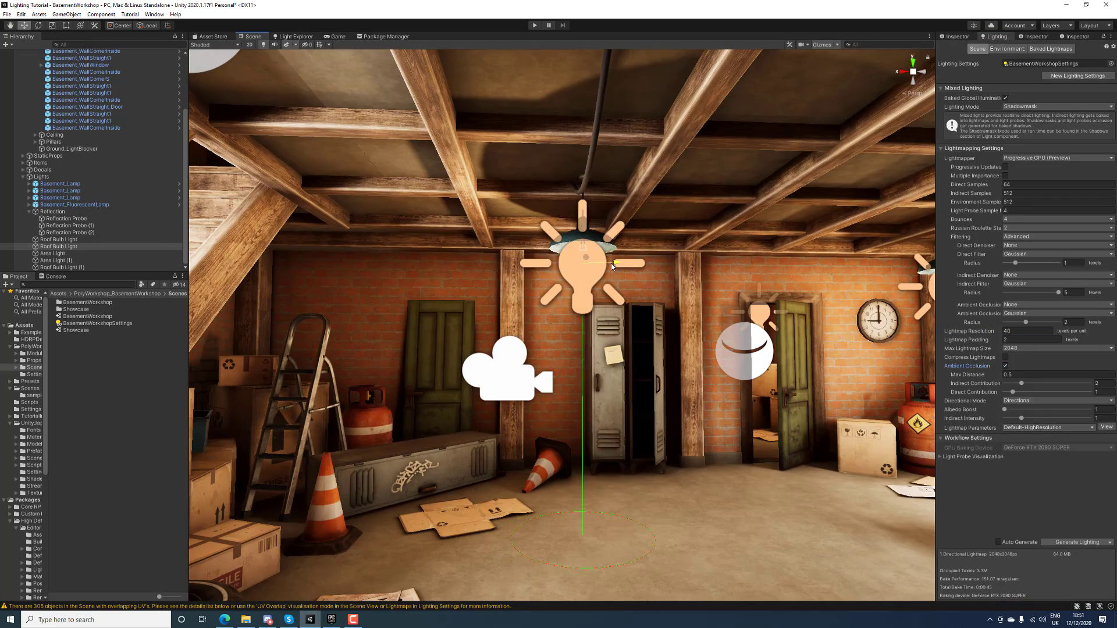
# Select the roof bulb light near the wall clock and save the scene
pyautogui.moveTo(611, 265); pyautogui.dragTo(568, 292, button='right')
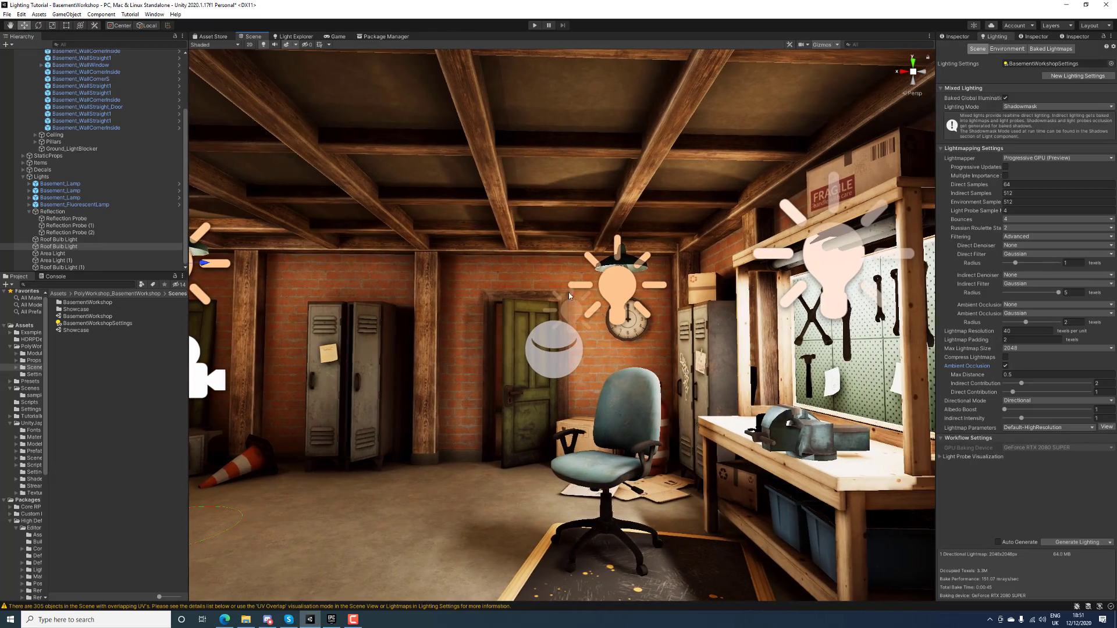
pyautogui.click(614, 288)
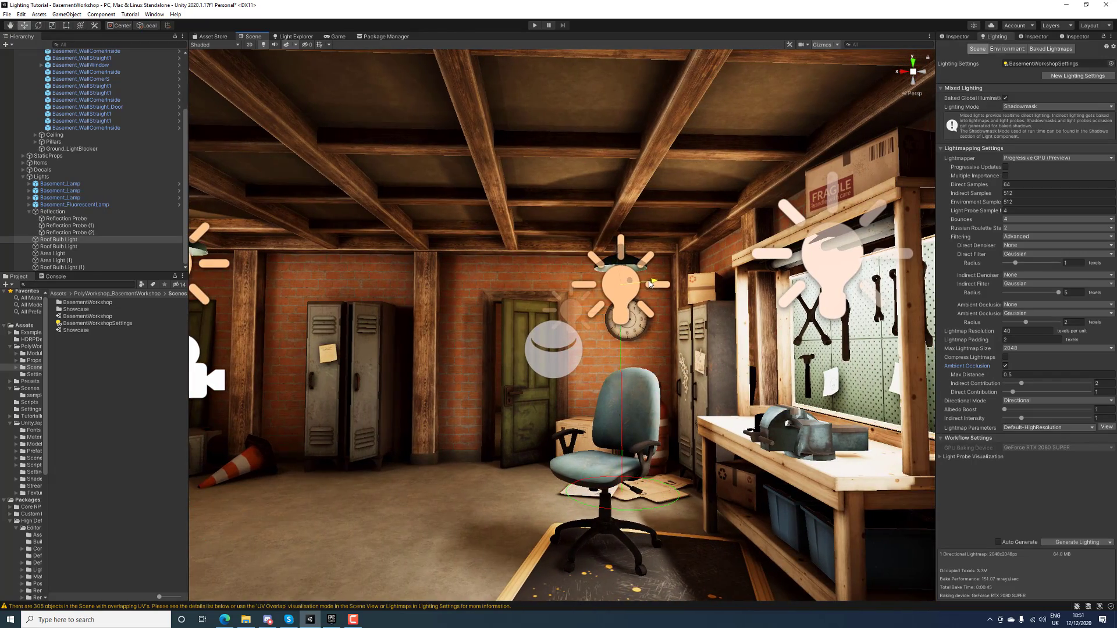
pyautogui.moveTo(645, 283); pyautogui.dragTo(620, 263, button='right')
pyautogui.hotkey('ctrl', 's')
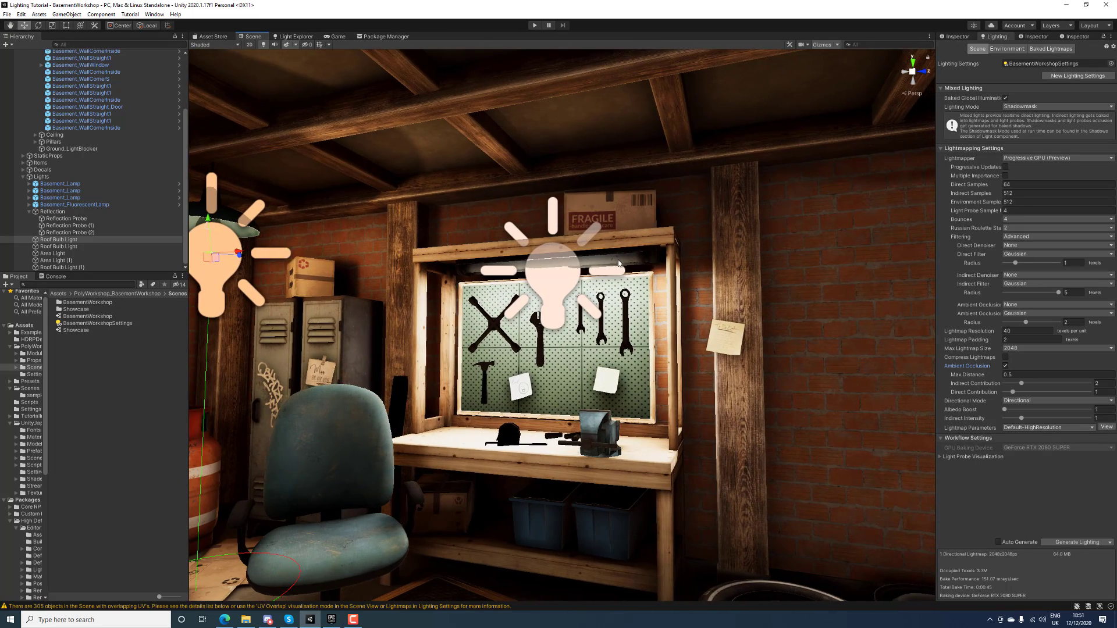
# Select the LOD0 mesh of the workbench fluorescent lamp and expand its material settings
pyautogui.click(620, 263)
pyautogui.click(957, 37)
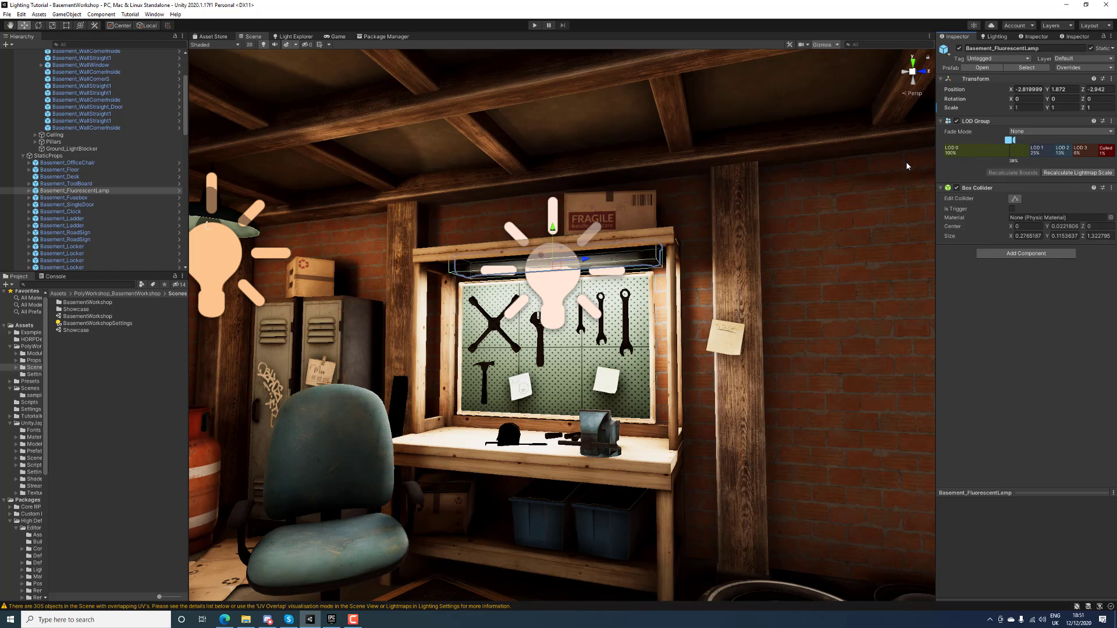
pyautogui.click(619, 259)
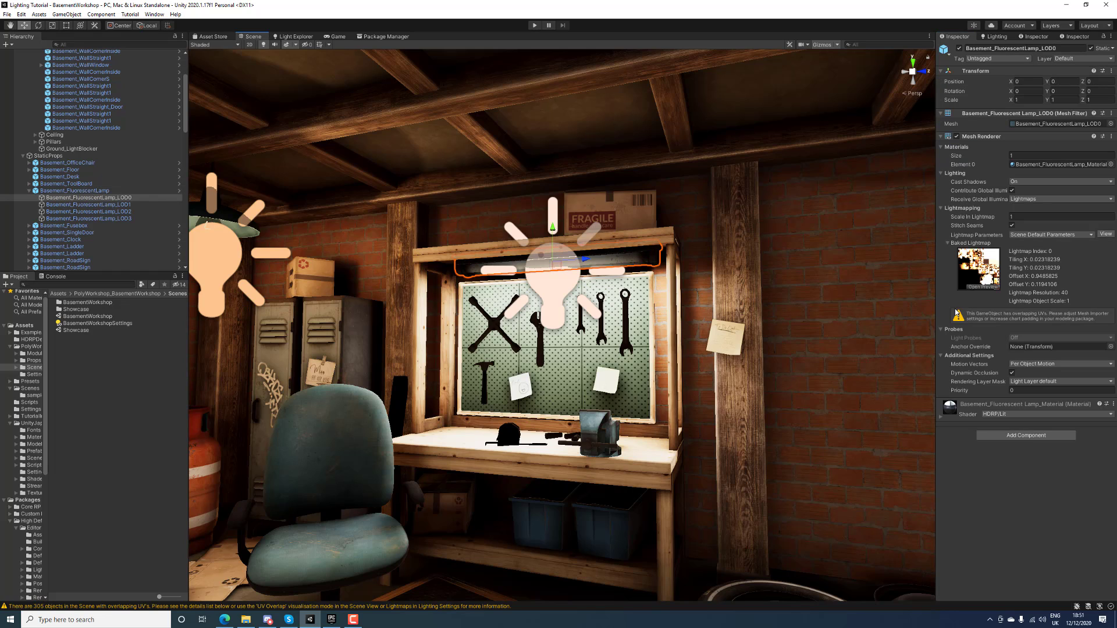
pyautogui.click(941, 418)
pyautogui.scroll(-3, 943, 415)
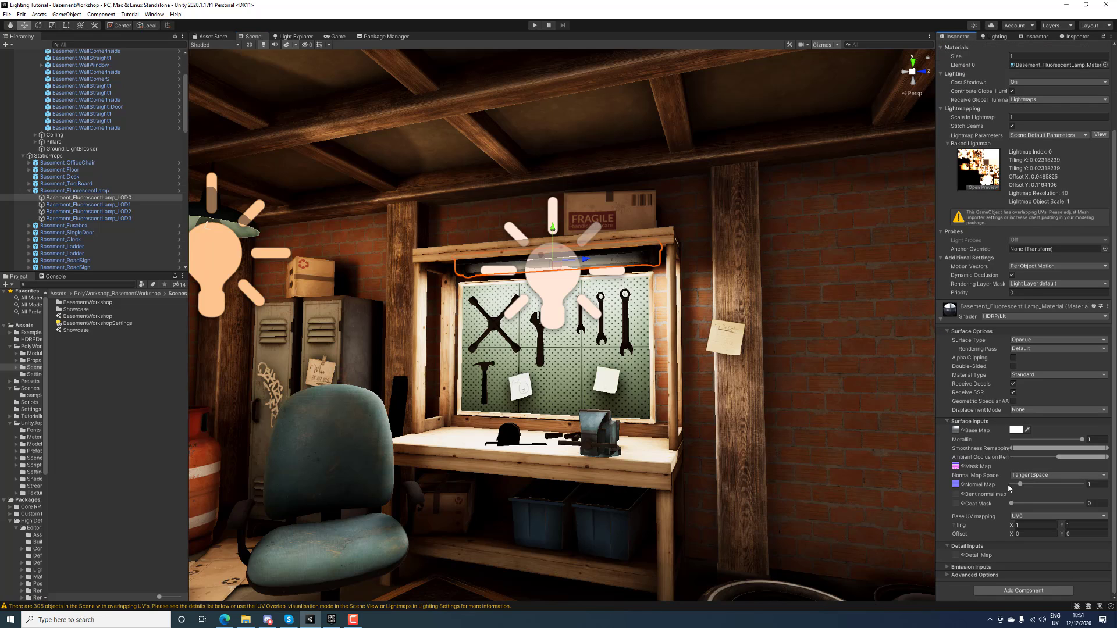
# Expand the lamp material's emission inputs and toggle Use Emission Intensity on and back off
pyautogui.click(952, 567)
pyautogui.scroll(-3, 967, 518)
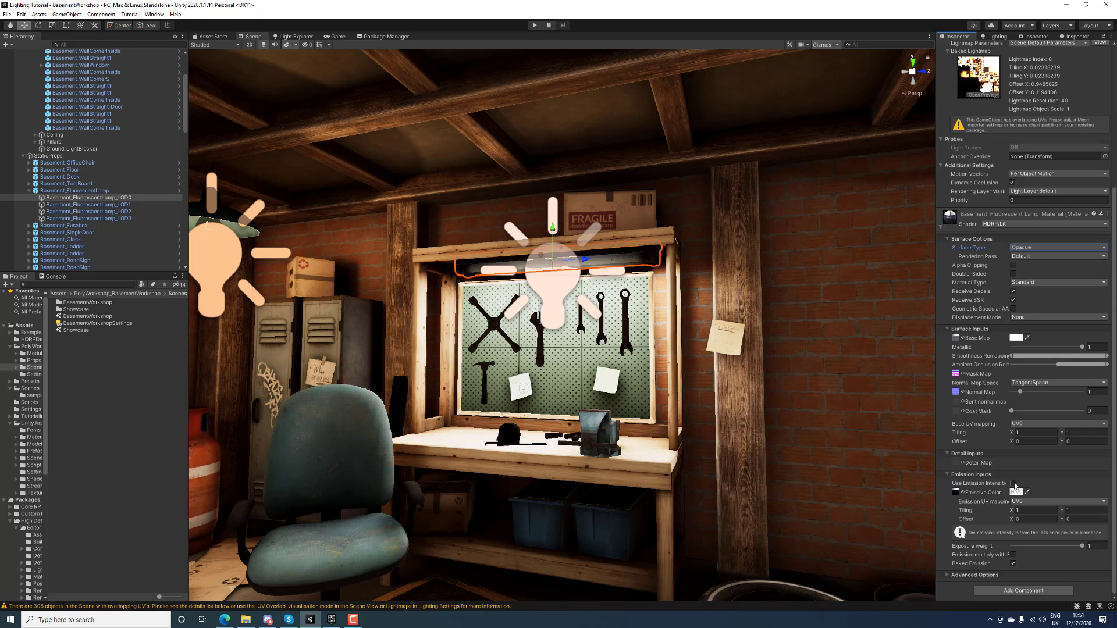
pyautogui.click(1013, 484)
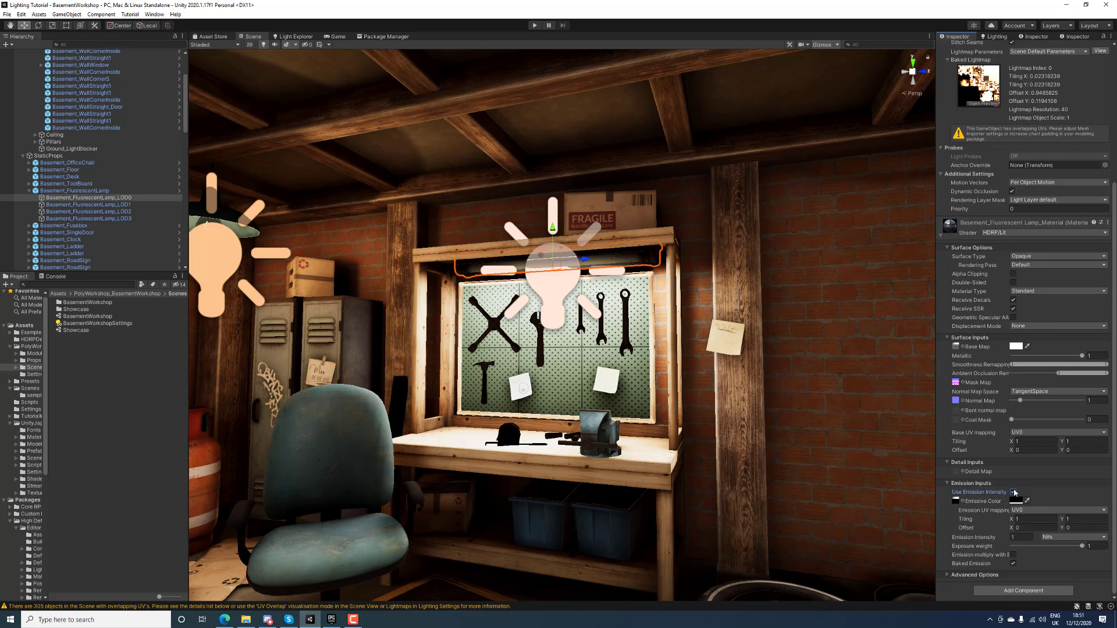
pyautogui.click(1014, 492)
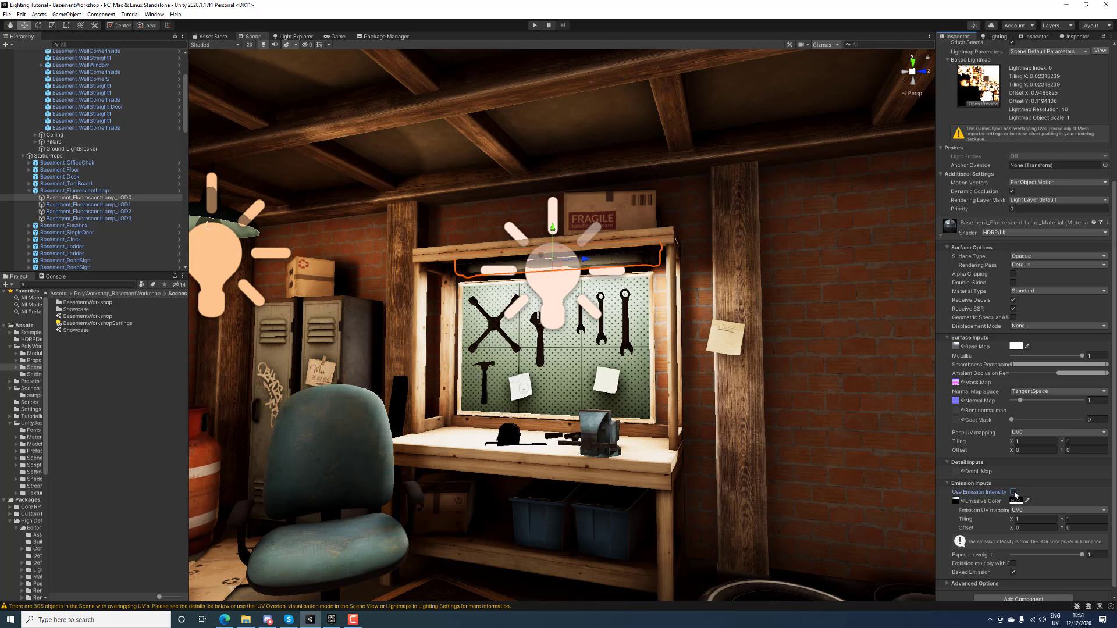
# Set the lamp material's emissive colour to a warm white, RGB 255, 232, 223, with an HDR intensity of 4
pyautogui.click(1015, 501)
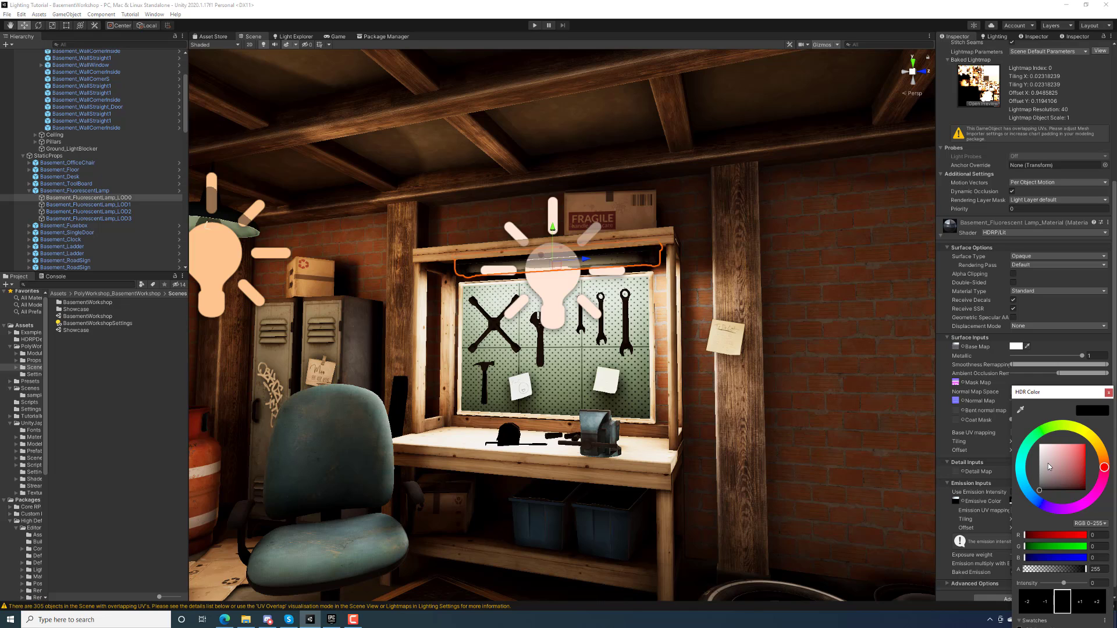
pyautogui.click(1039, 444)
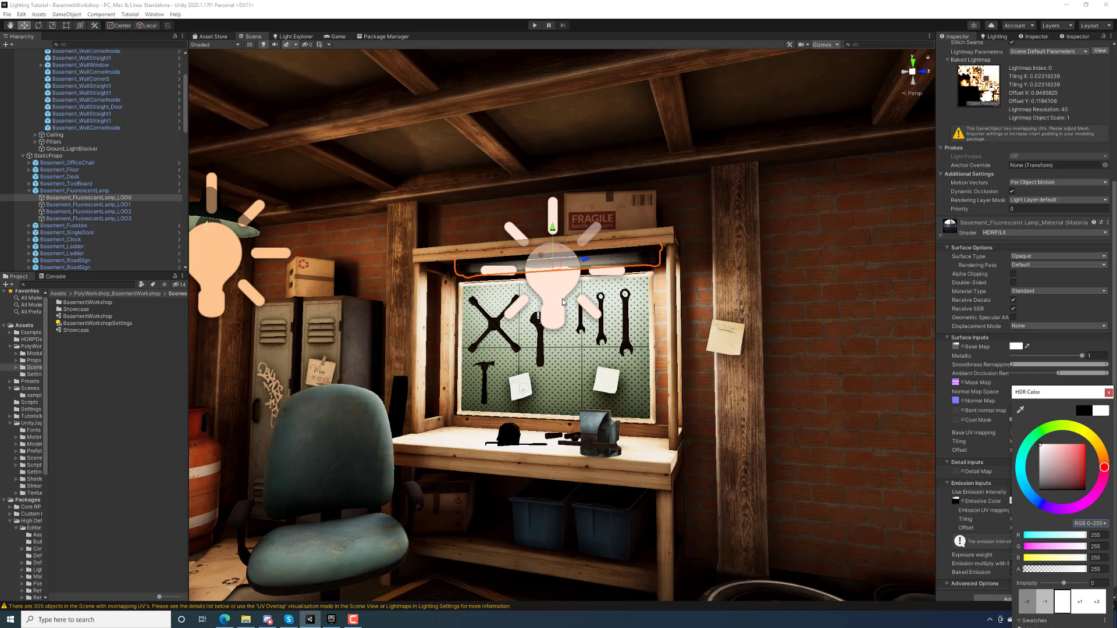
pyautogui.click(1106, 457)
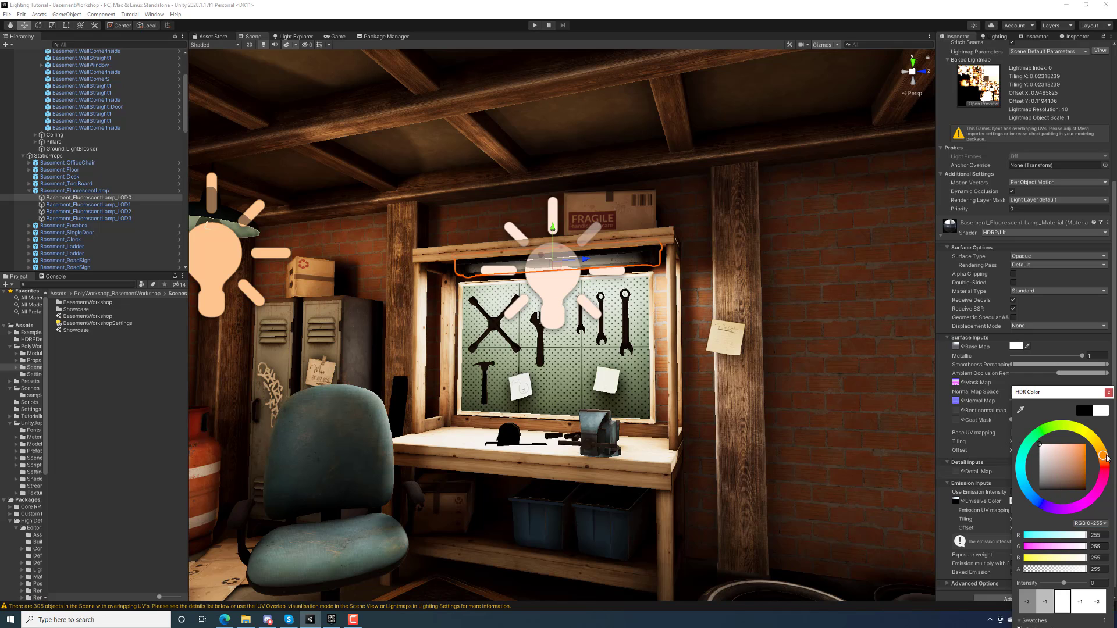
pyautogui.click(1046, 446)
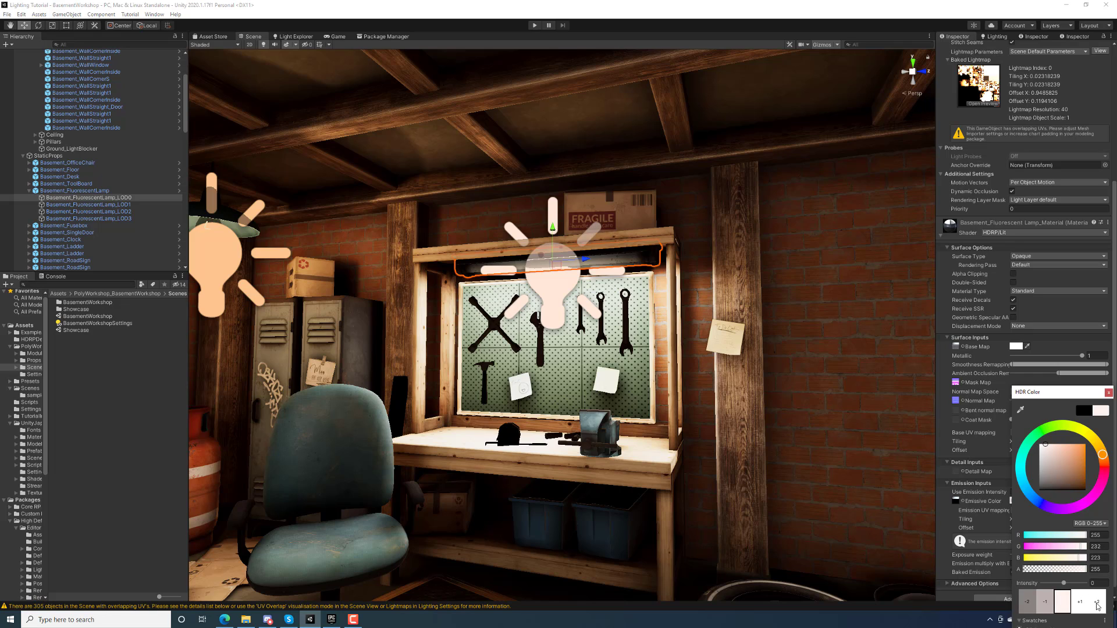
pyautogui.click(1096, 605)
pyautogui.click(1097, 606)
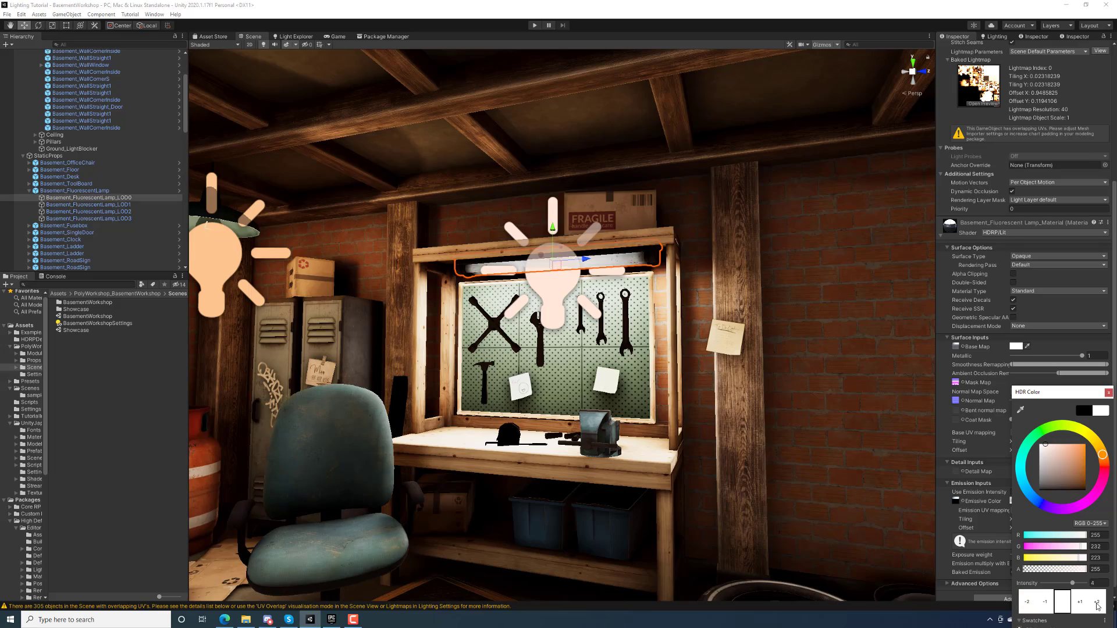
# Hide the gizmos in the scene view and check the glowing fluorescent lamps around the workbench and staircase
pyautogui.moveTo(883, 399); pyautogui.dragTo(519, 378, button='right')
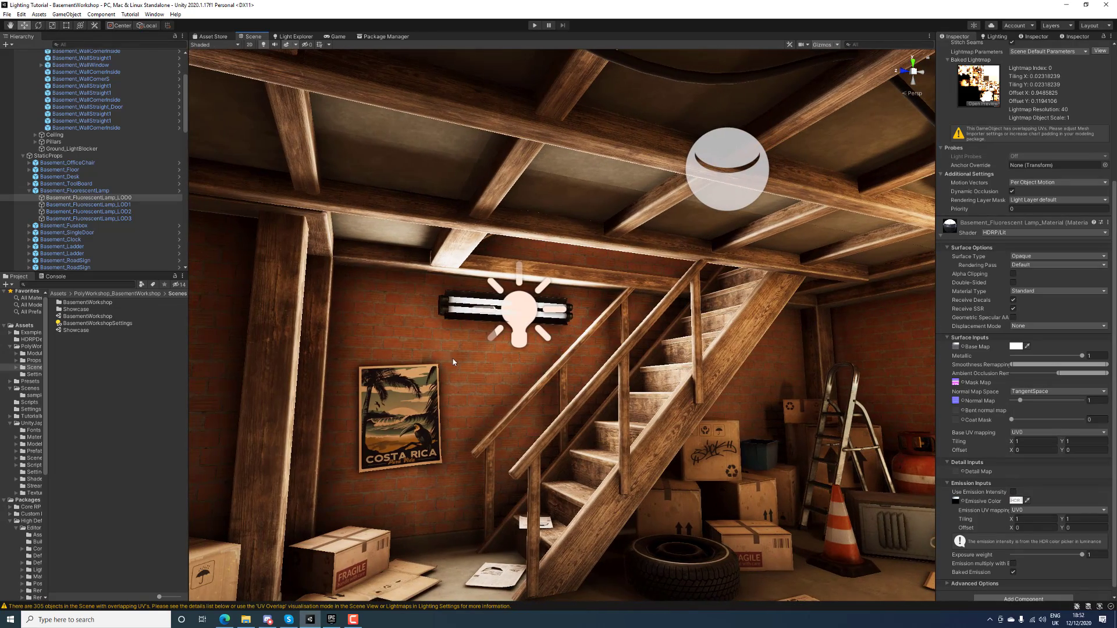
pyautogui.moveTo(453, 357); pyautogui.dragTo(862, 78, button='right')
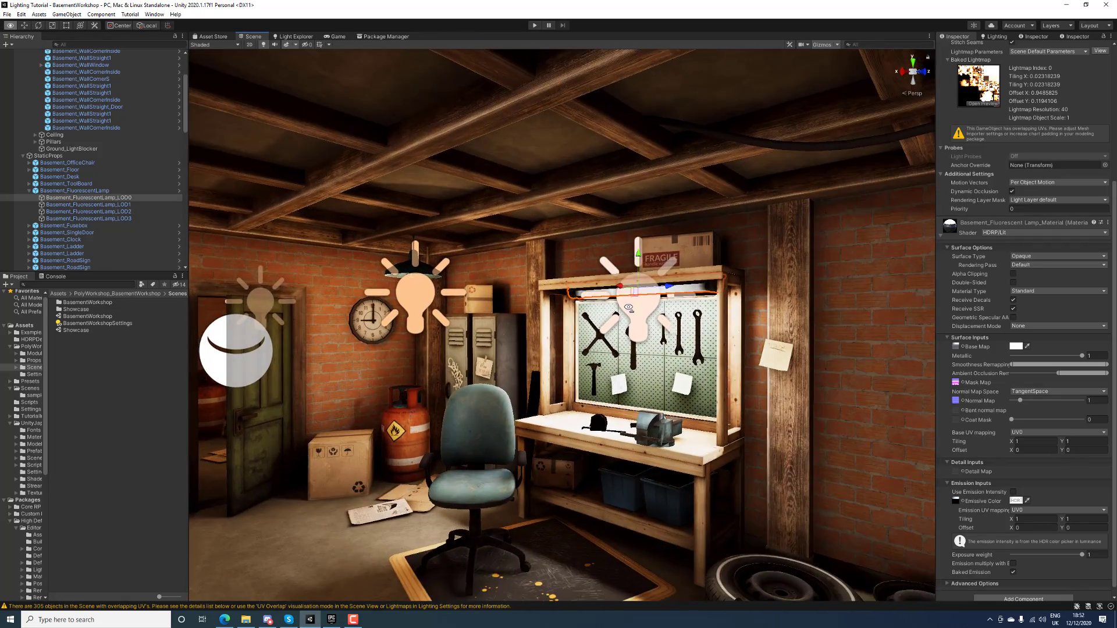
pyautogui.click(829, 47)
pyautogui.moveTo(714, 233); pyautogui.dragTo(679, 246, button='right')
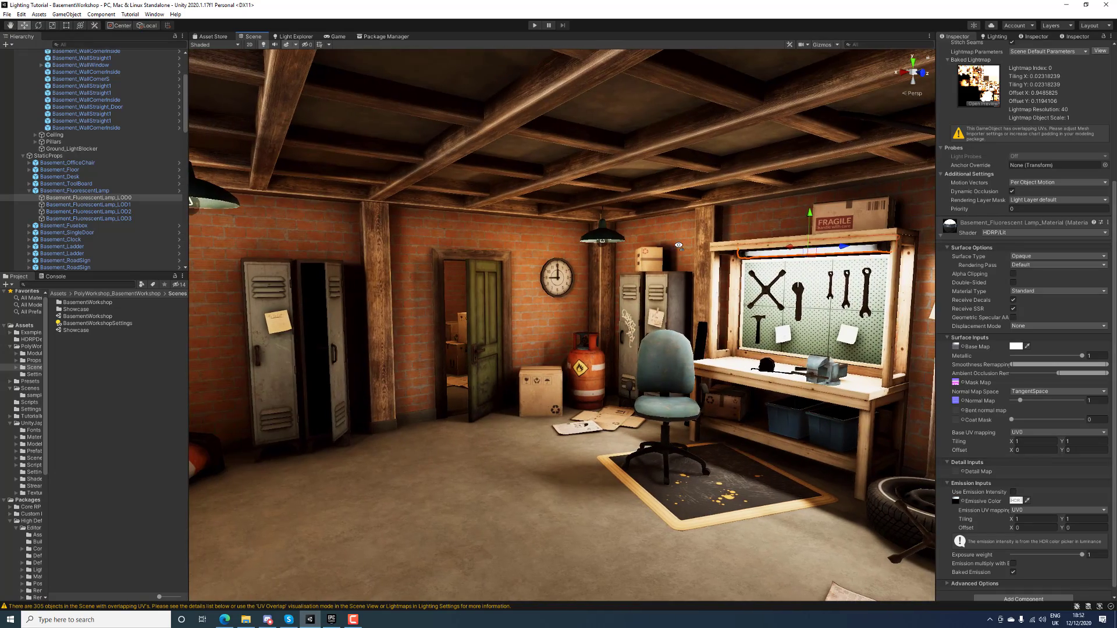
pyautogui.moveTo(457, 347); pyautogui.dragTo(716, 350, button='right')
pyautogui.press('f')
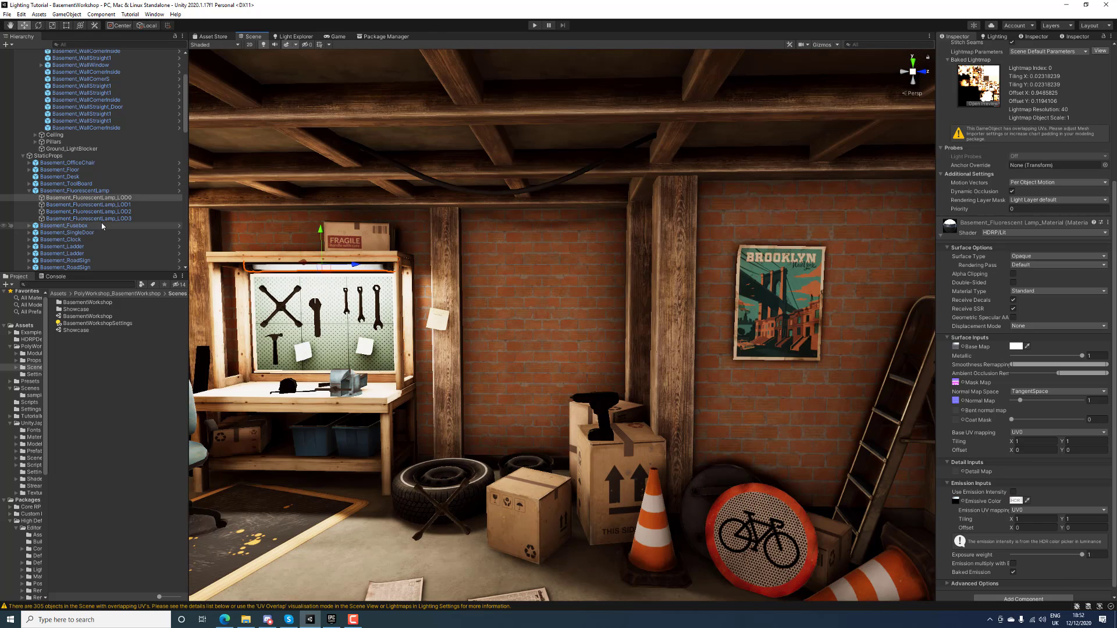
# Add a directional light as a child of the Lights group
pyautogui.scroll(-9, 100, 222)
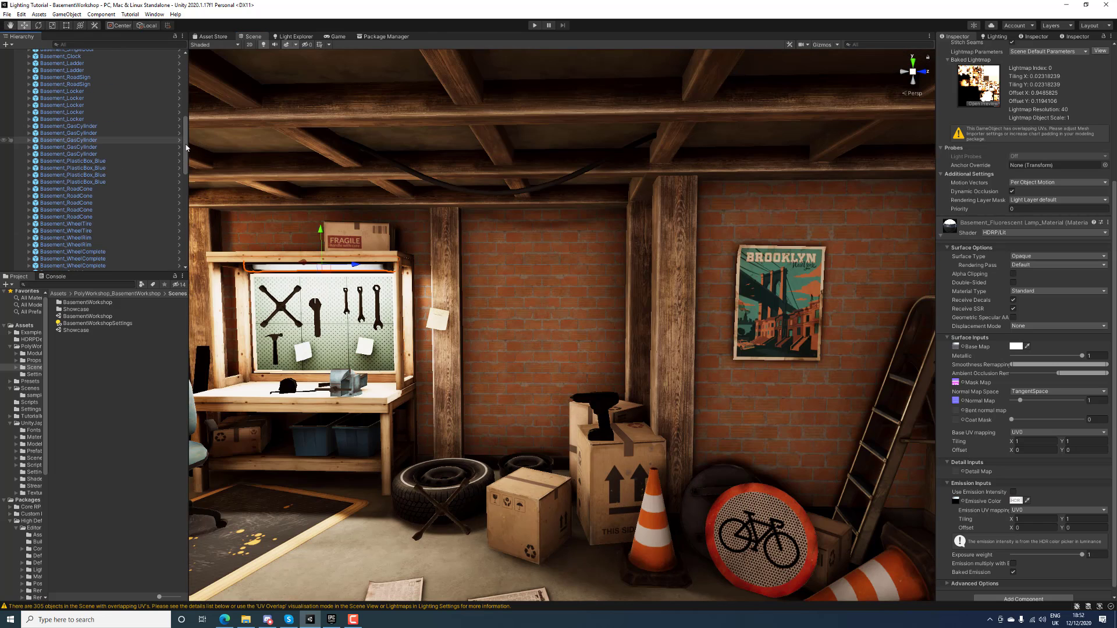
pyautogui.scroll(-15, 87, 233)
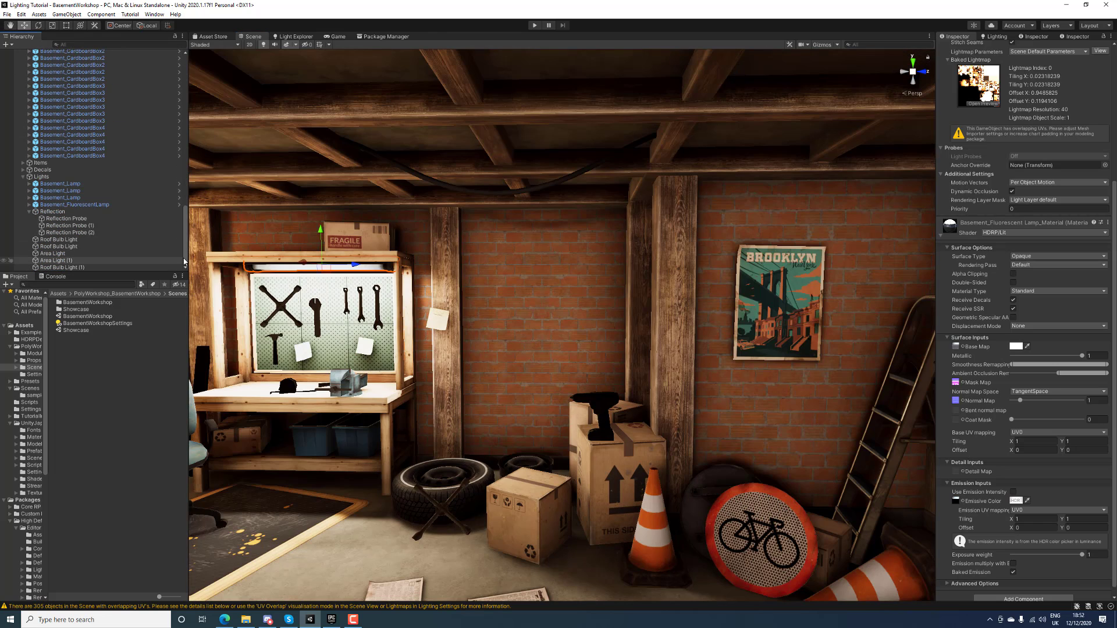
pyautogui.rightClick(40, 177)
pyautogui.moveTo(70, 309)
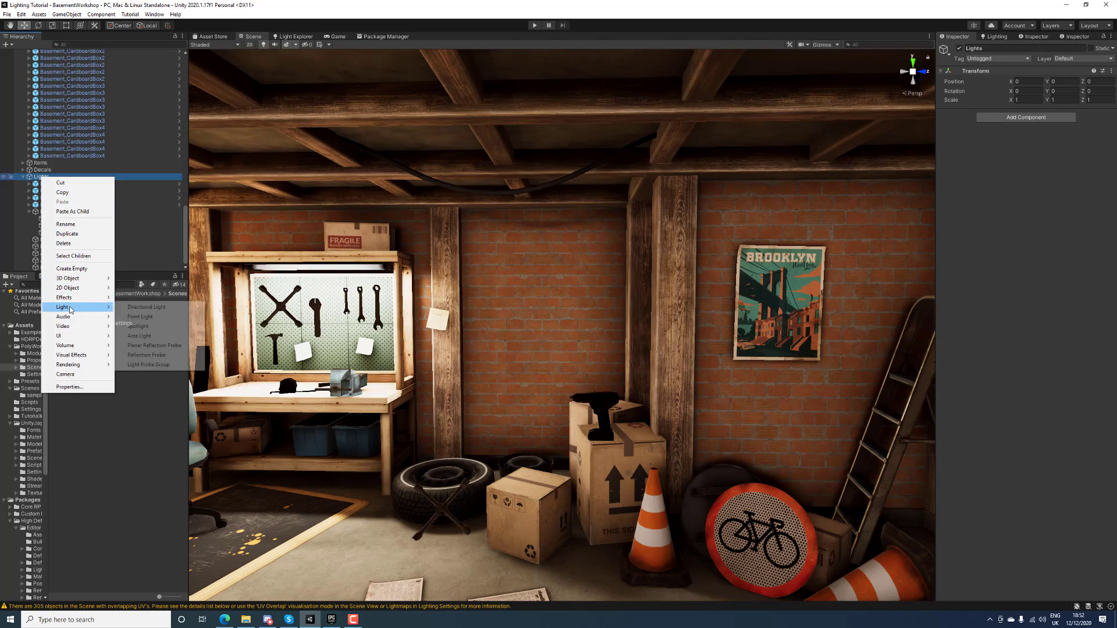
pyautogui.click(149, 309)
# Aim the directional light into the room from outside the basement window, rotated about 23 on X and -183 on Y
pyautogui.moveTo(273, 303); pyautogui.dragTo(167, 356, button='right')
pyautogui.press('w')
pyautogui.press('w')
pyautogui.press('s')
pyautogui.click(167, 357)
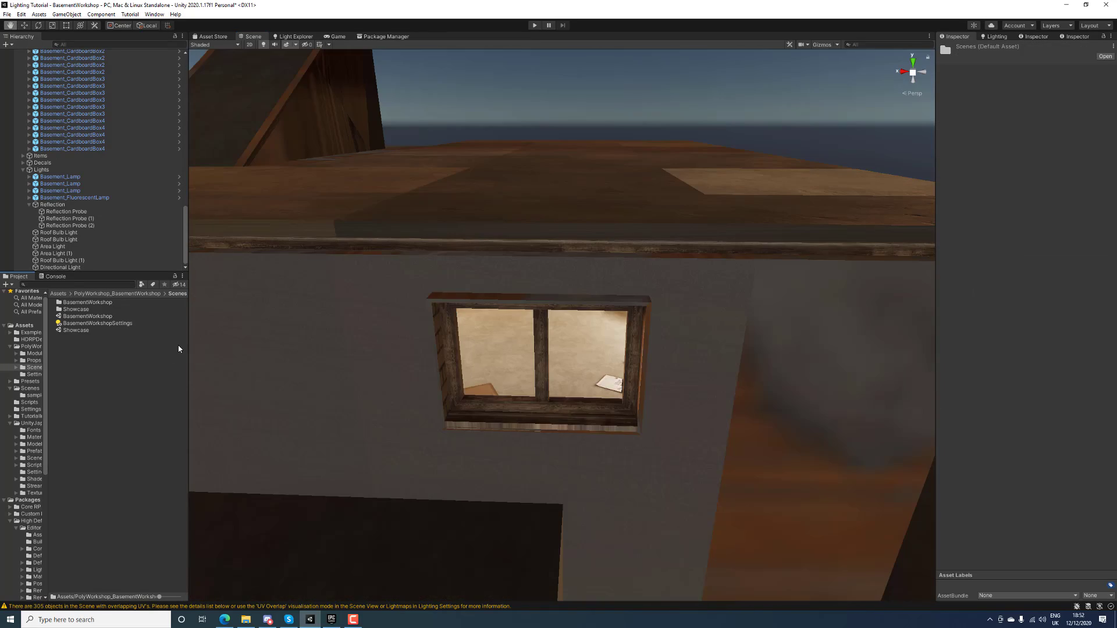
pyautogui.rightClick(183, 334)
pyautogui.click(118, 261)
pyautogui.moveTo(133, 273); pyautogui.dragTo(132, 272)
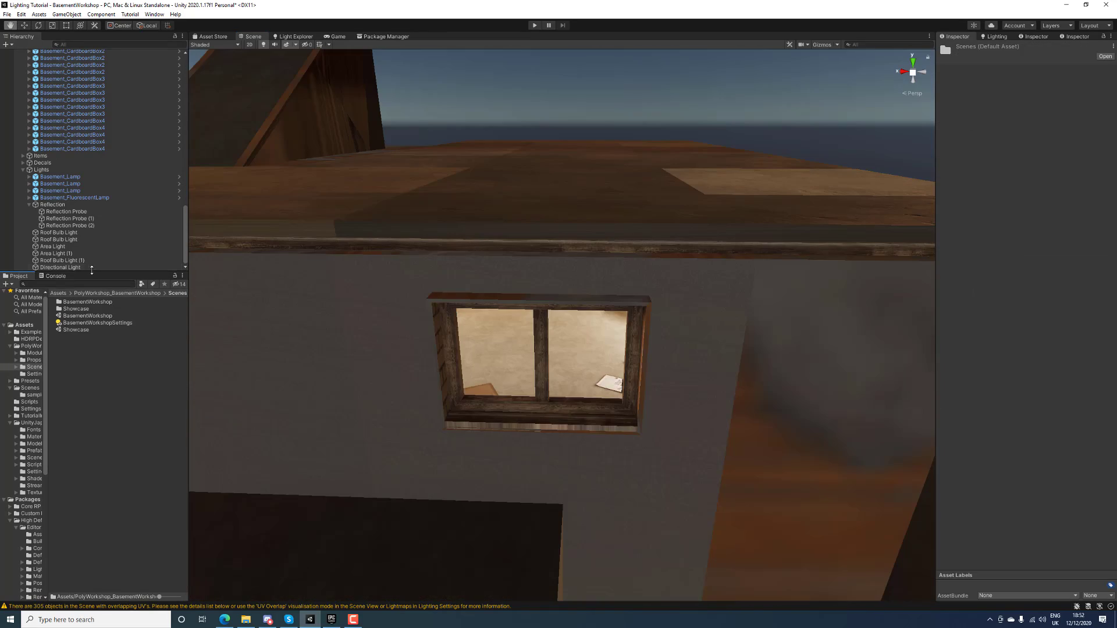
pyautogui.click(90, 269)
pyautogui.press('w')
pyautogui.moveTo(207, 309); pyautogui.dragTo(600, 314, button='right')
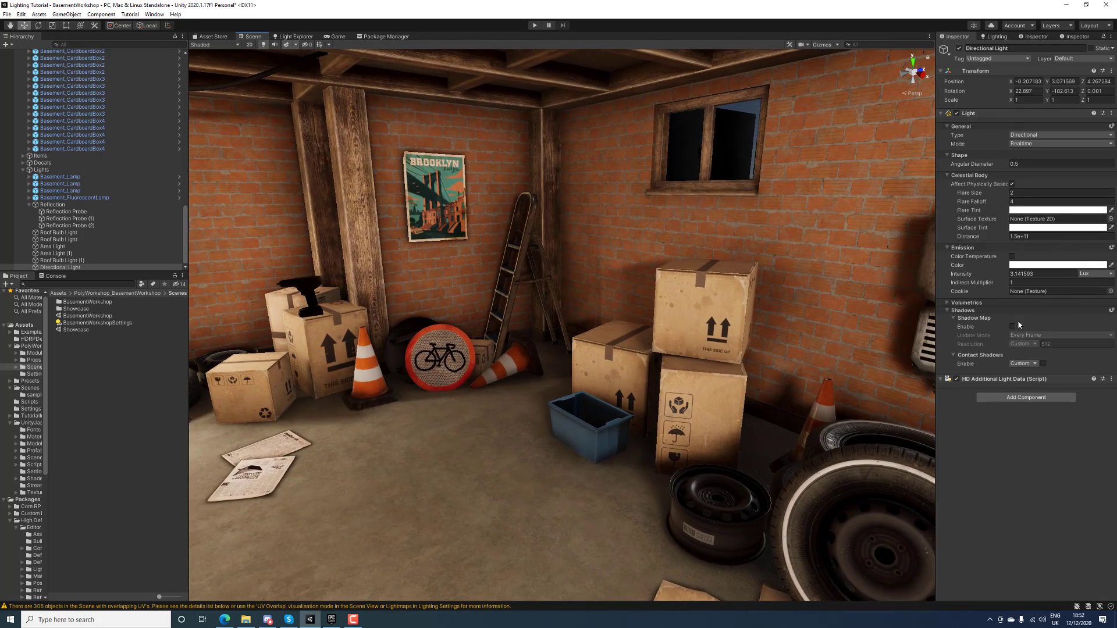
# Enable shadows on the directional light and set its mode to Baked
pyautogui.click(1012, 327)
pyautogui.click(1026, 145)
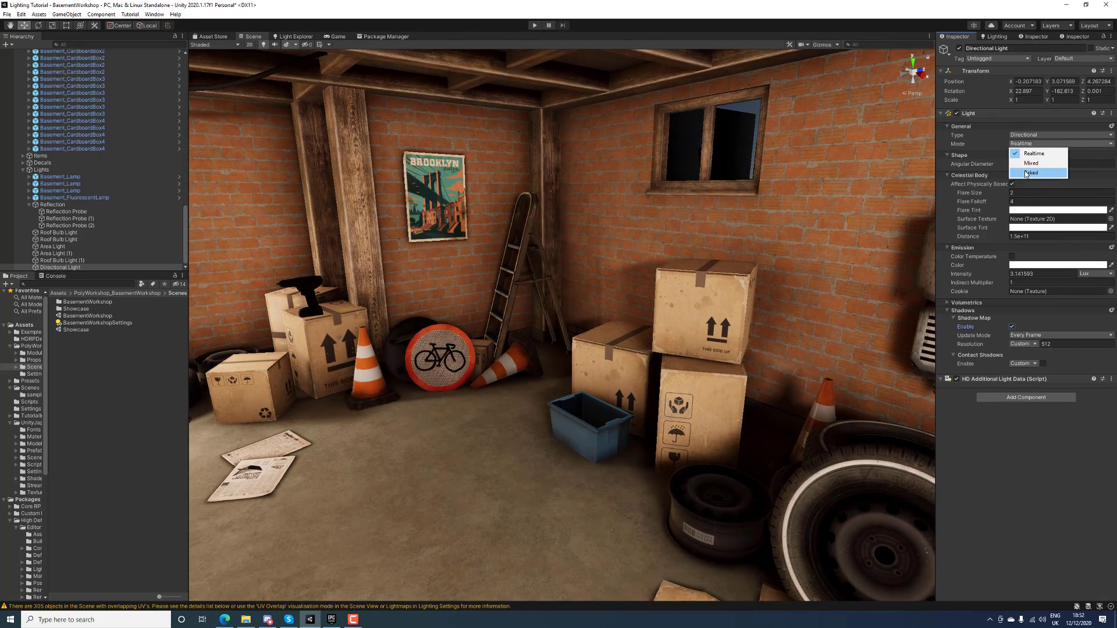
pyautogui.click(1031, 173)
pyautogui.moveTo(805, 231); pyautogui.dragTo(744, 251, button='right')
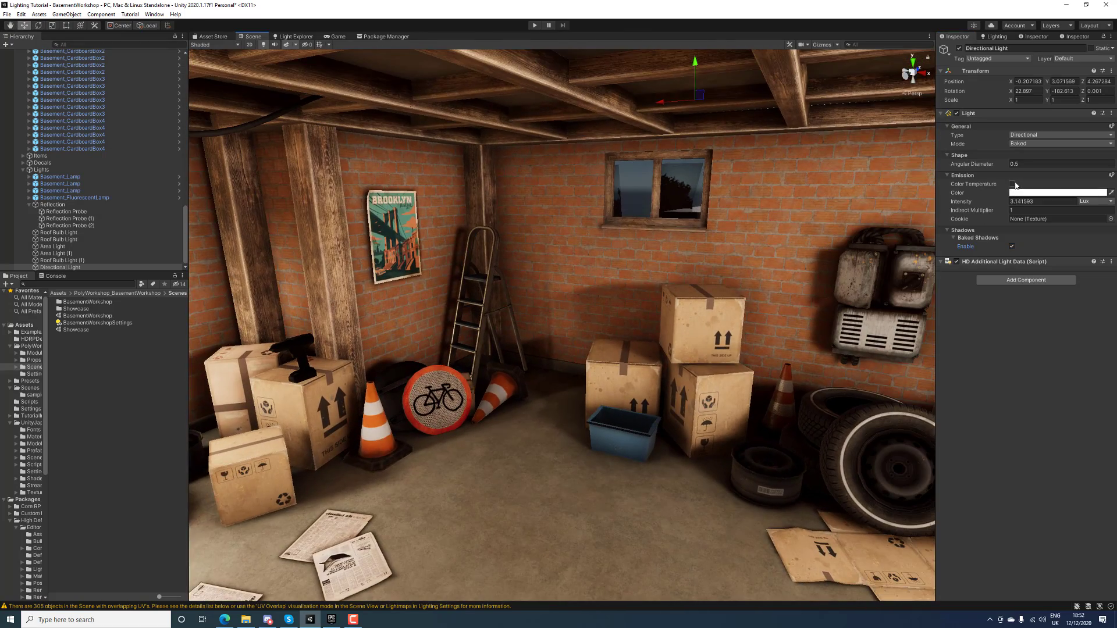
pyautogui.click(1024, 201)
# Switch to the web browser, search for "sunlight lux" in a new tab and look at the image results
pyautogui.click(225, 619)
pyautogui.hotkey('ctrl', 't')
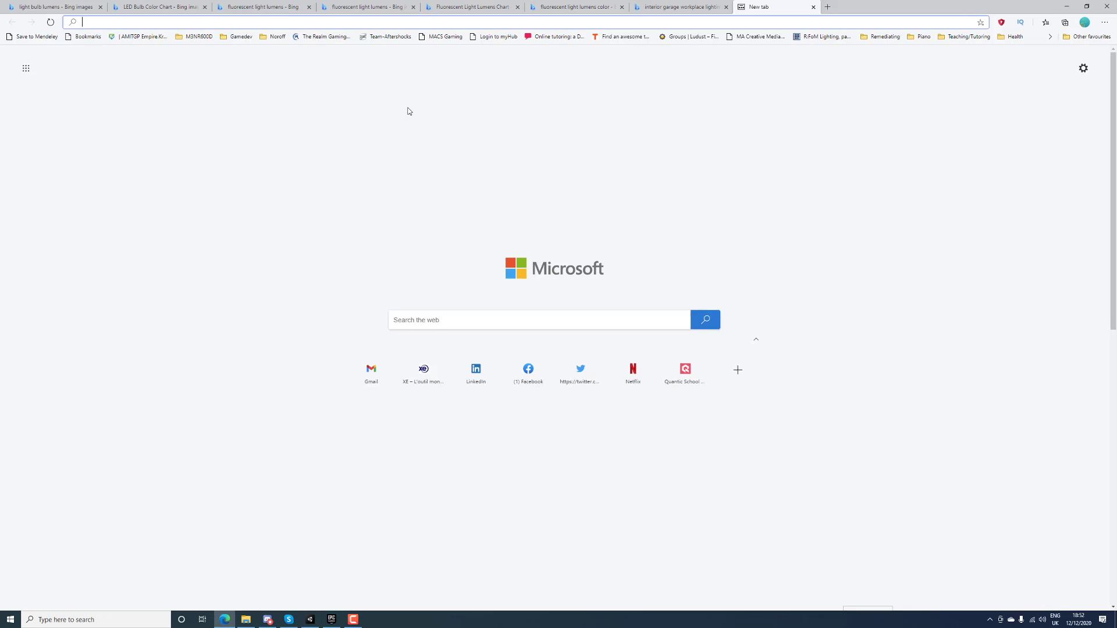
pyautogui.write('sunlight lux')
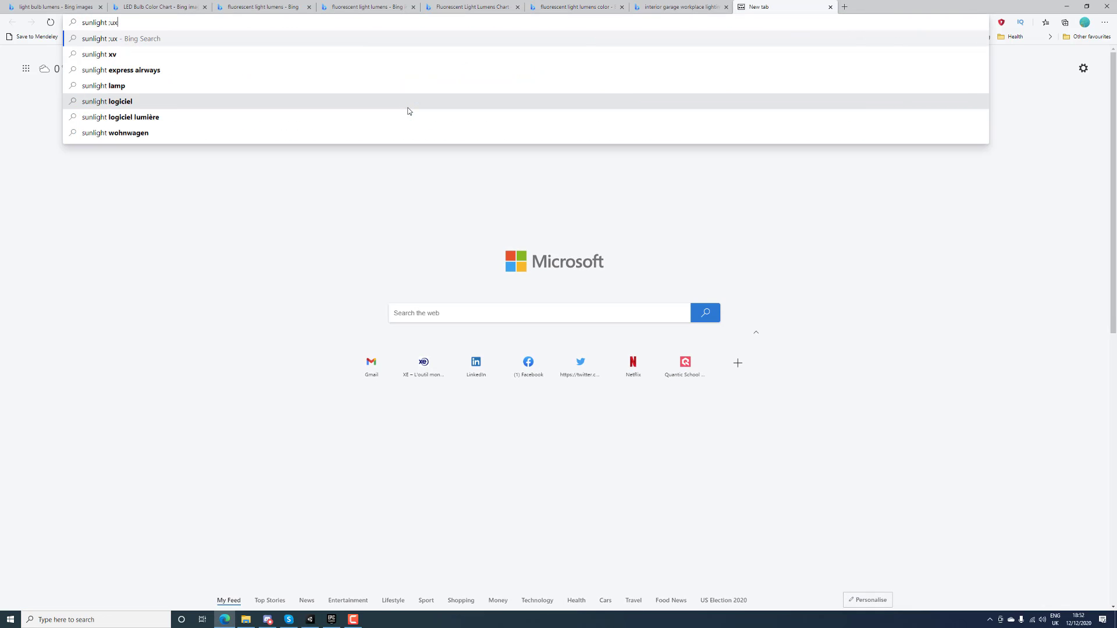
pyautogui.press('Return')
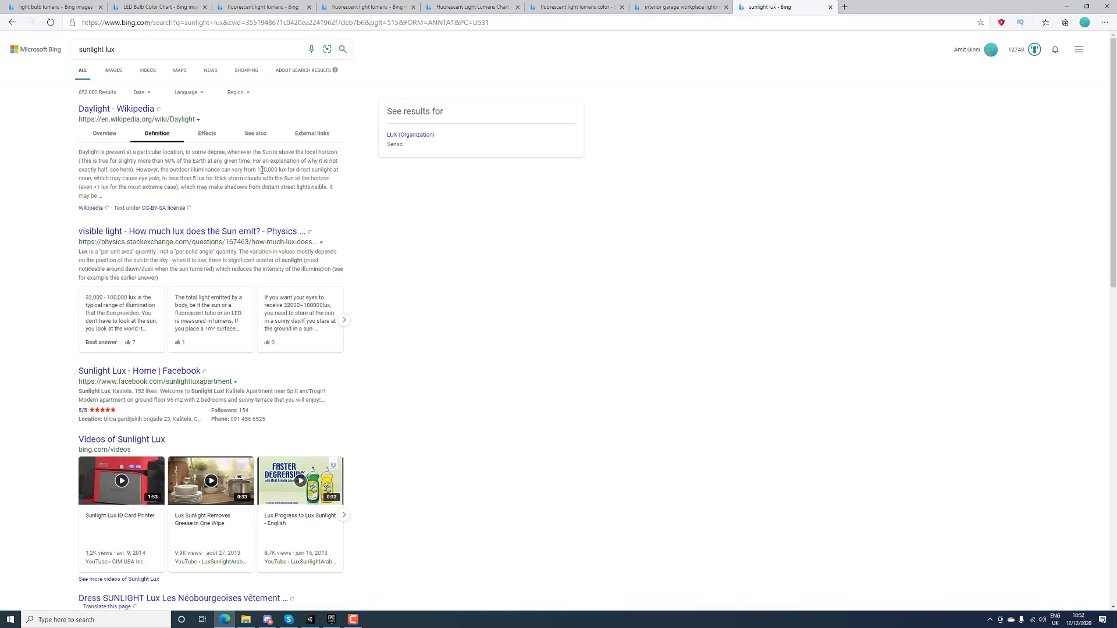
pyautogui.click(114, 70)
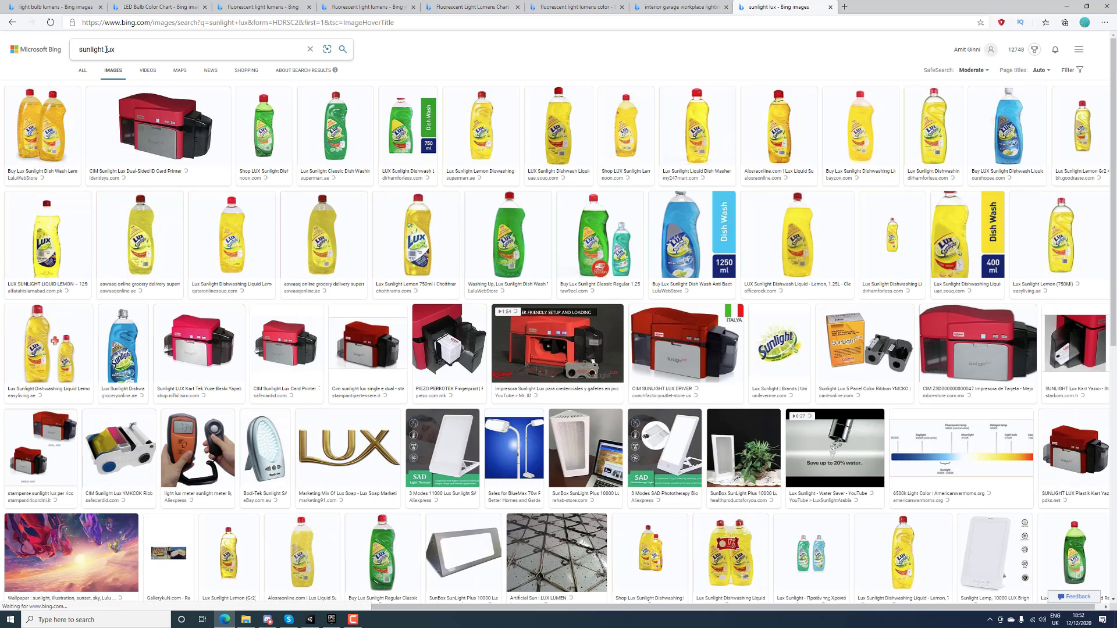
# Refine the search to "sunlight daylight lux" and open the Lux Illuminance Chart page to read its natural light levels
pyautogui.click(103, 49)
pyautogui.write('dqy ')
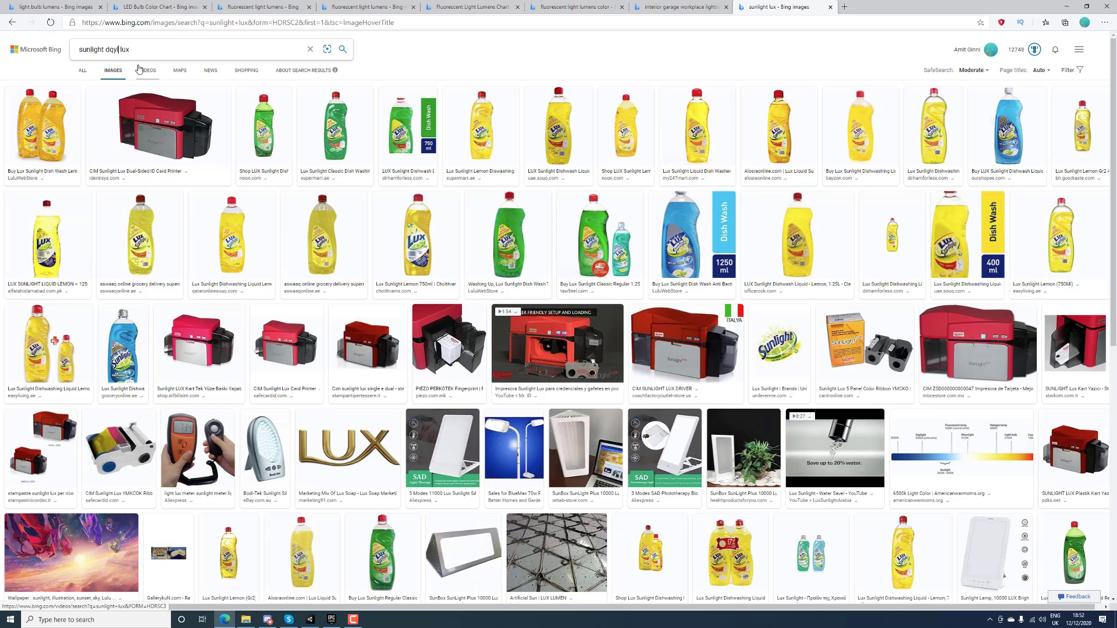
pyautogui.write('light')
pyautogui.press('Return')
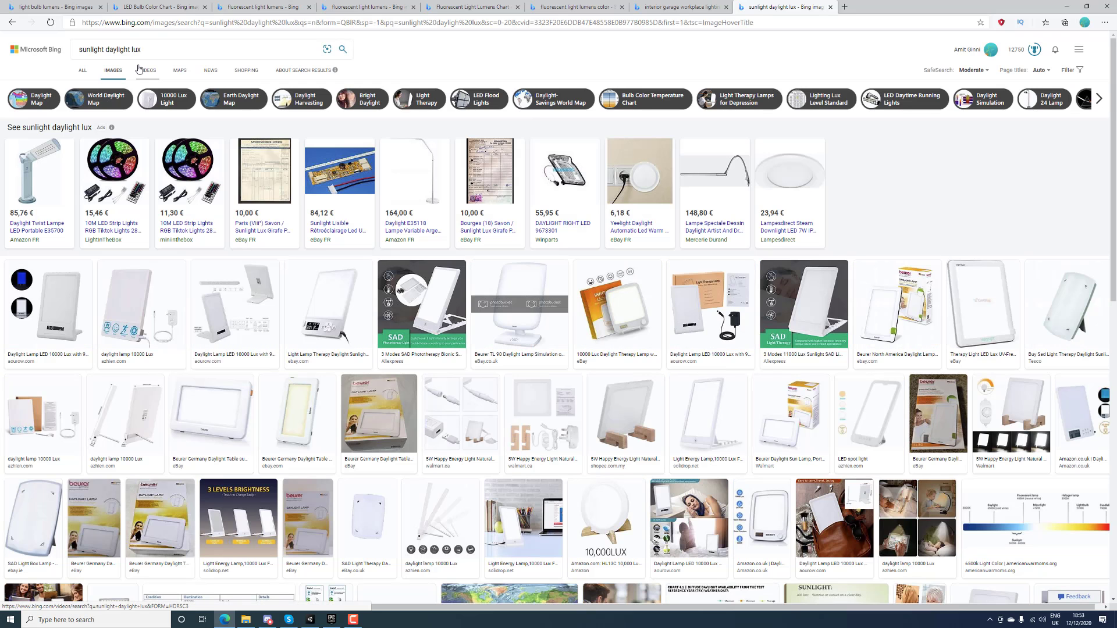
pyautogui.click(83, 71)
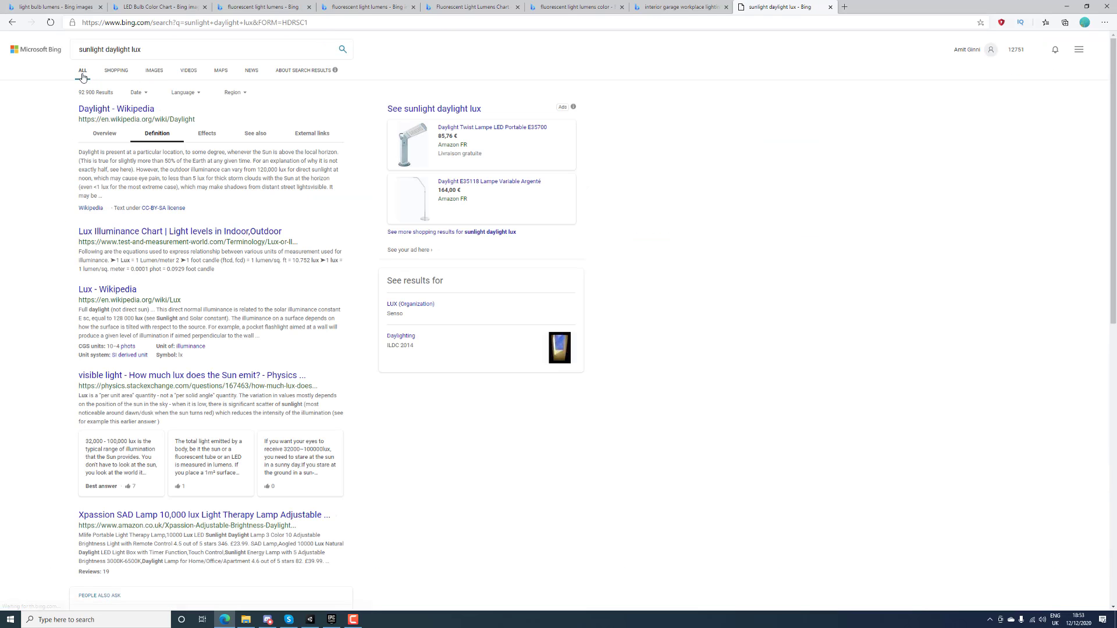
pyautogui.click(187, 232)
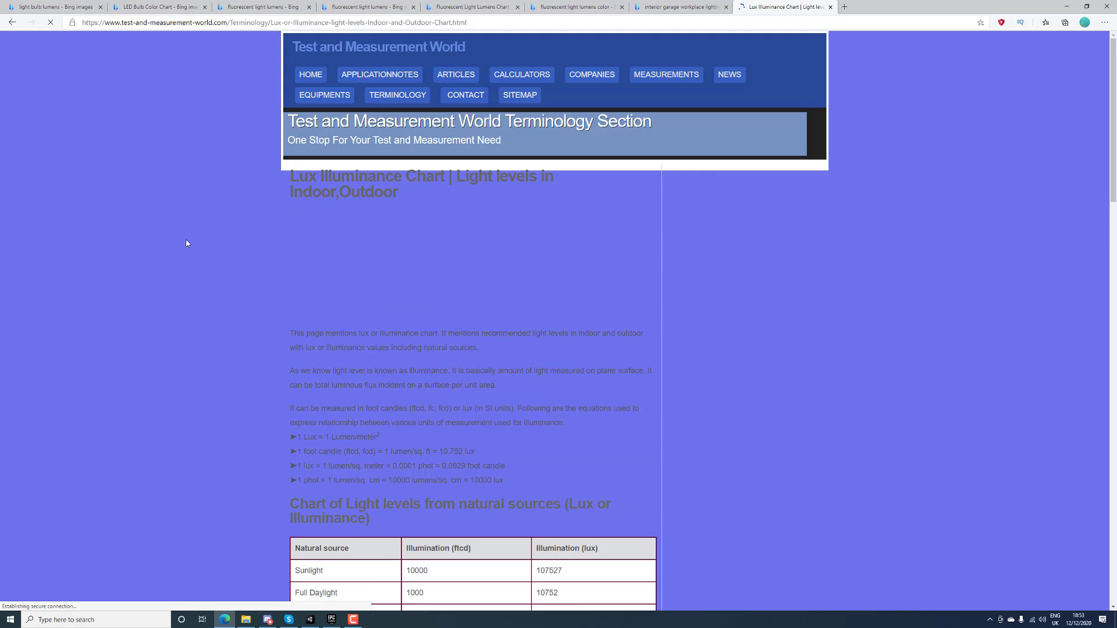
pyautogui.scroll(-3, 186, 278)
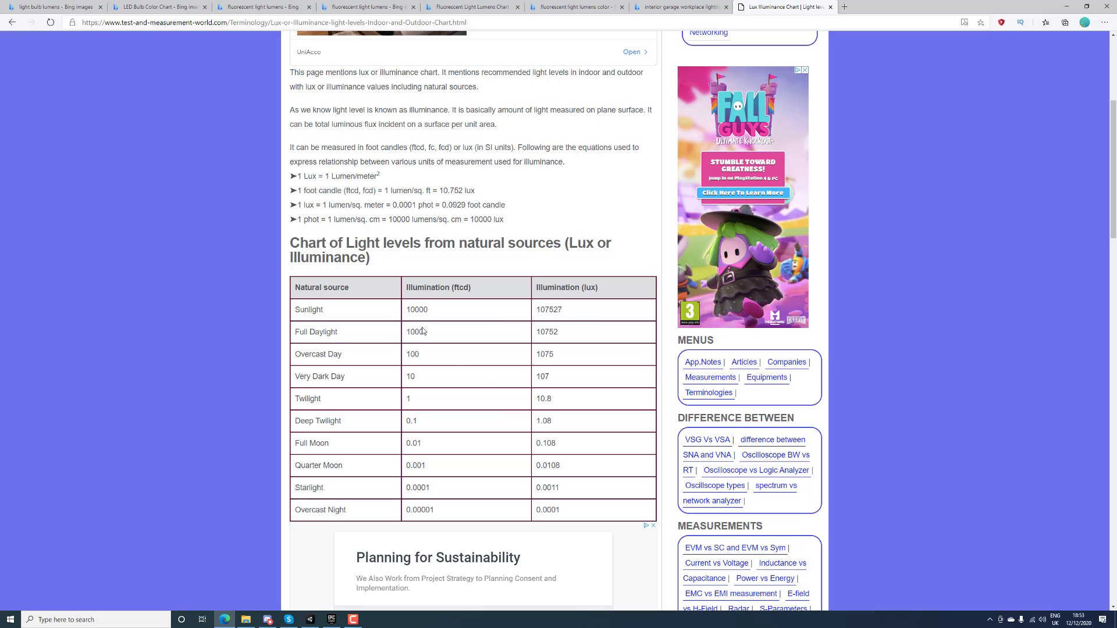
# Back in Unity, set the directional light's intensity to 12000 lux and tilt the light slightly
pyautogui.click(310, 620)
pyautogui.click(999, 203)
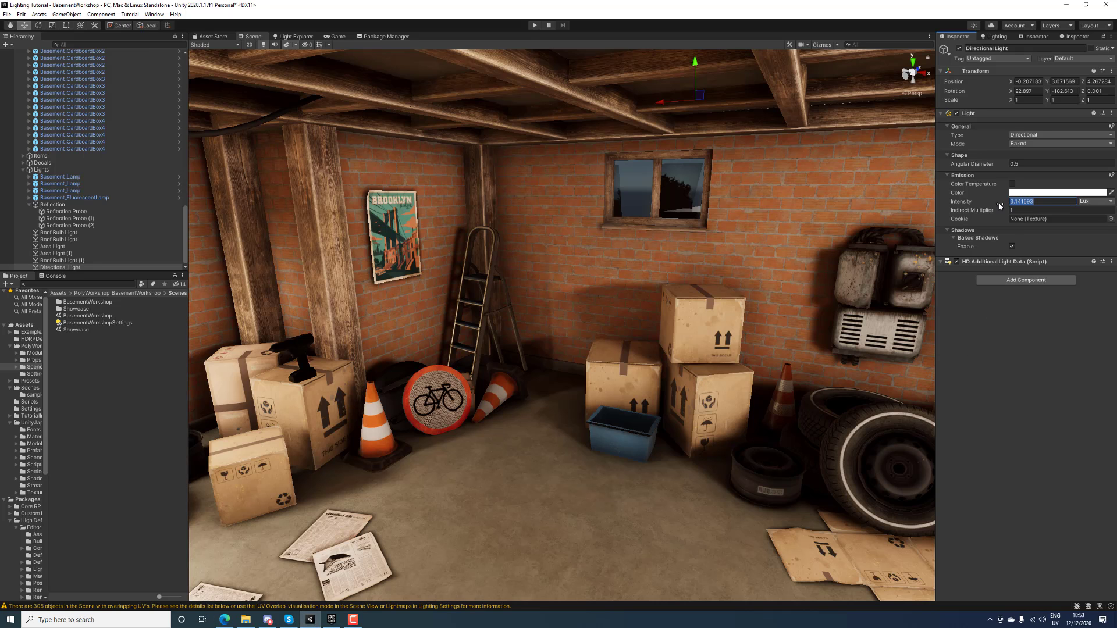
pyautogui.write('12000')
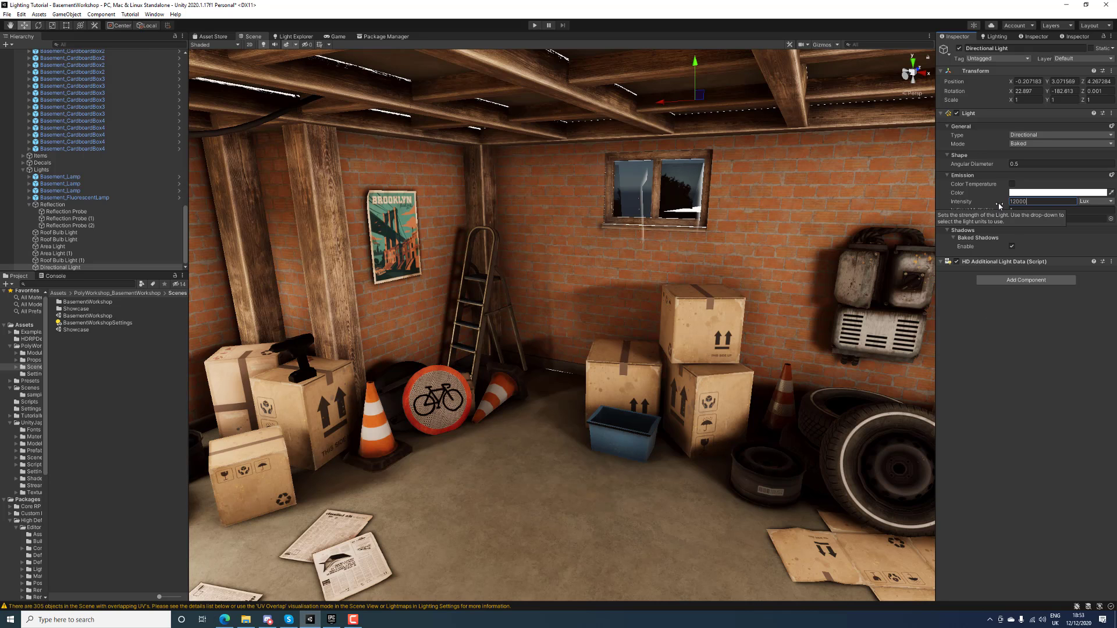
pyautogui.moveTo(885, 172); pyautogui.dragTo(662, 165, button='right')
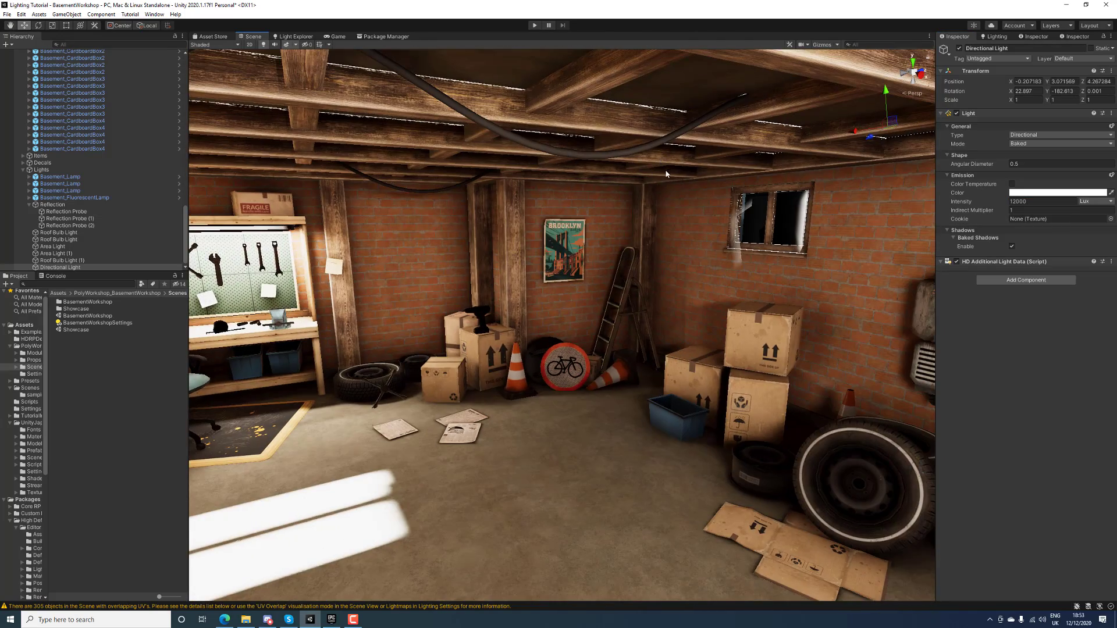
pyautogui.press('e')
pyautogui.moveTo(867, 125)
pyautogui.mouseDown()
pyautogui.moveTo(871, 151)
pyautogui.moveTo(867, 110)
pyautogui.mouseUp()
# Select the Basement_WallWindow section and examine its parts around the window opening
pyautogui.click(1034, 36)
pyautogui.click(995, 37)
pyautogui.click(957, 36)
pyautogui.click(741, 267)
pyautogui.press('Delete')
pyautogui.click(583, 329)
pyautogui.click(5, 53)
pyautogui.click(81, 53)
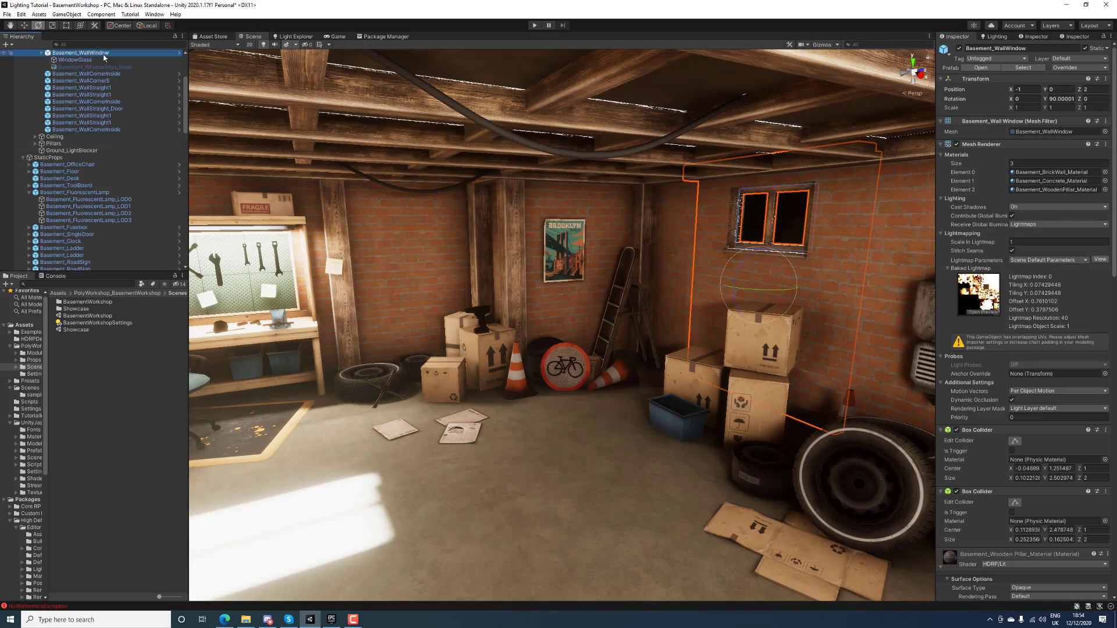
pyautogui.moveTo(558, 262); pyautogui.dragTo(466, 256, button='right')
# Rotate the directional light to about X 44, Y -173, Z 7 so sunlight falls steeply through the window onto the floor
pyautogui.moveTo(185, 102); pyautogui.dragTo(185, 239)
pyautogui.click(61, 267)
pyautogui.moveTo(500, 256); pyautogui.dragTo(558, 256, button='right')
pyautogui.moveTo(902, 117); pyautogui.dragTo(908, 151)
pyautogui.moveTo(482, 262); pyautogui.dragTo(664, 256, button='right')
pyautogui.moveTo(523, 158); pyautogui.dragTo(506, 194)
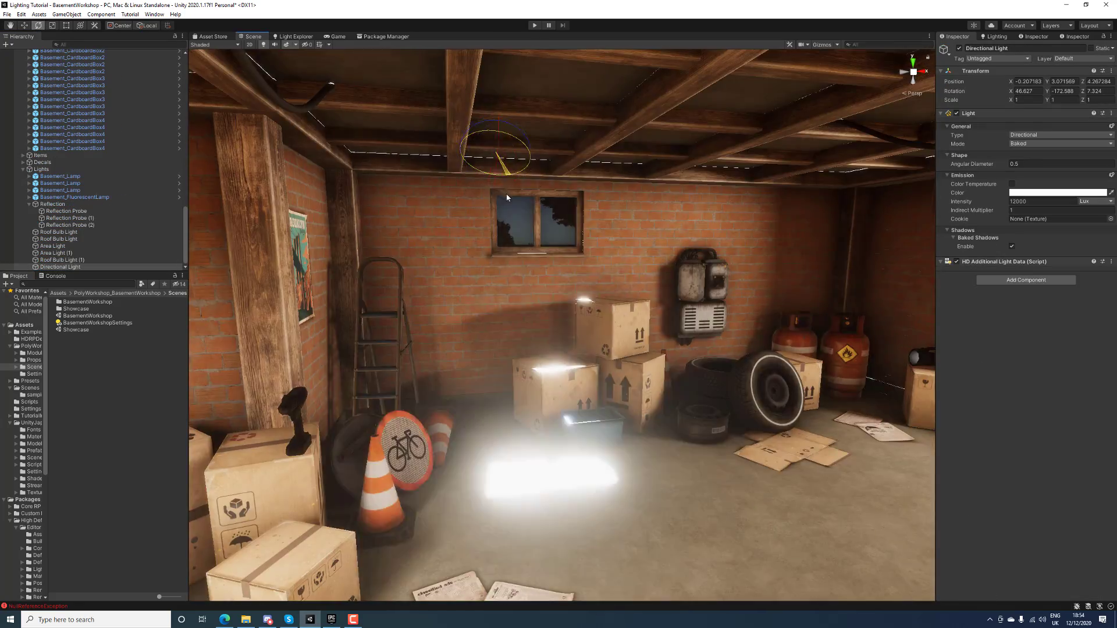
pyautogui.moveTo(582, 262); pyautogui.dragTo(541, 251, button='right')
pyautogui.moveTo(817, 134); pyautogui.dragTo(830, 170)
# Search the web for the colour temperature of daylight, read the results for the corrected query, and return to Unity
pyautogui.click(225, 620)
pyautogui.hotkey('ctrl', 't')
pyautogui.write('color te;perqture day light')
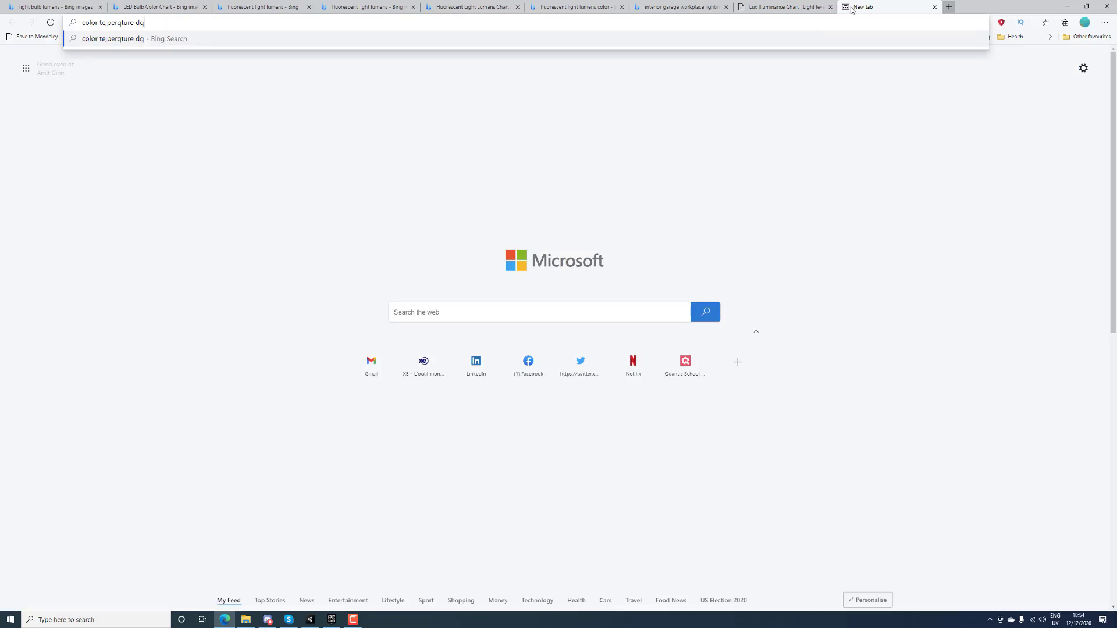
pyautogui.press('Return')
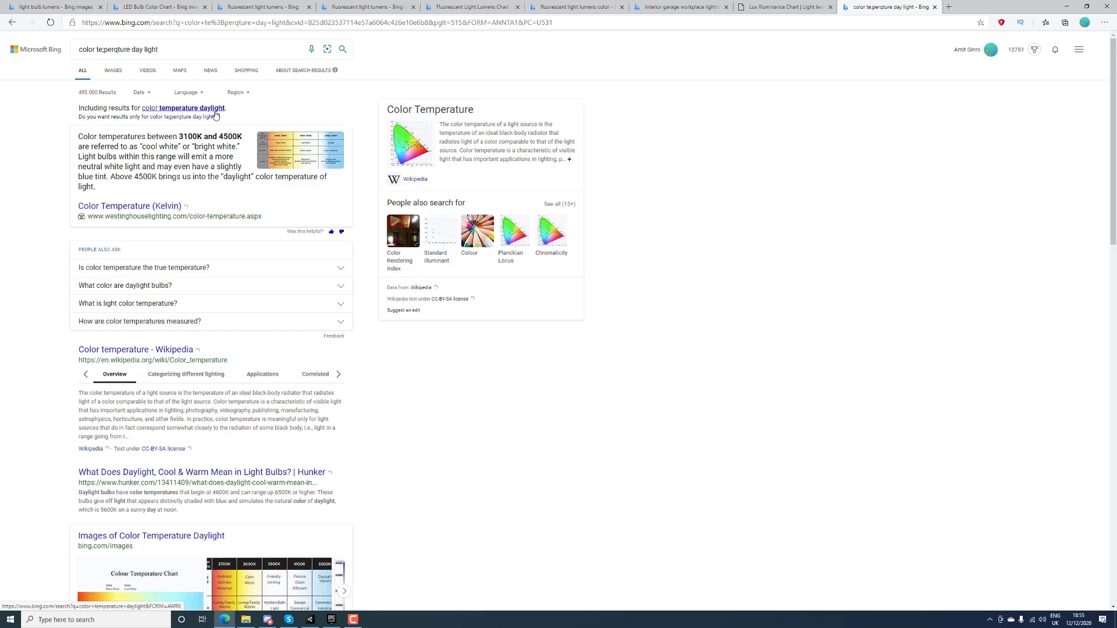
pyautogui.click(214, 109)
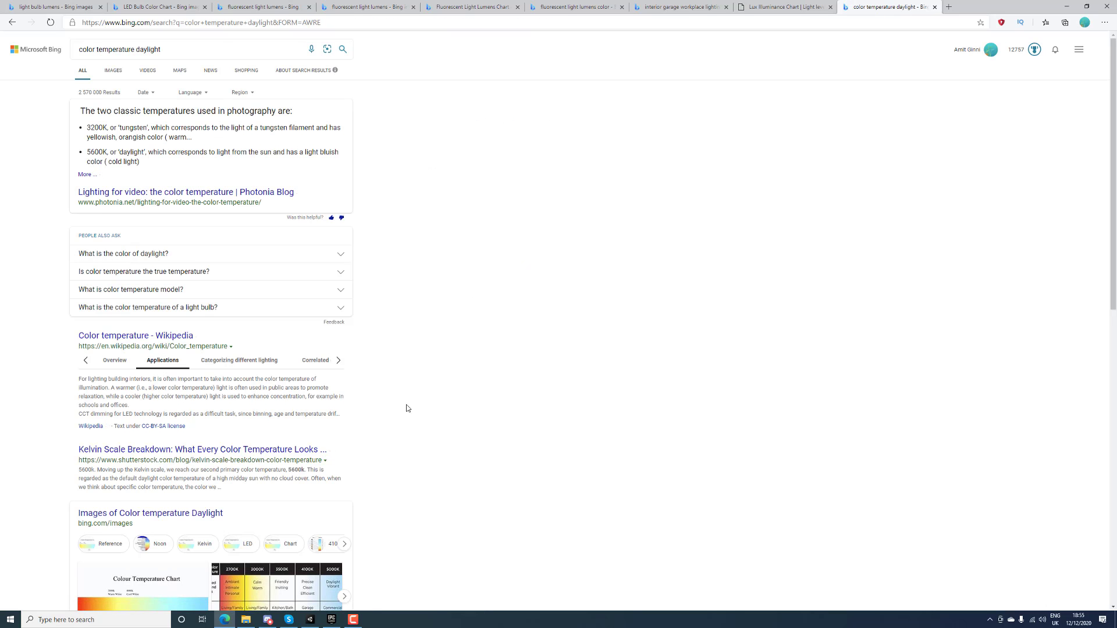
pyautogui.click(310, 620)
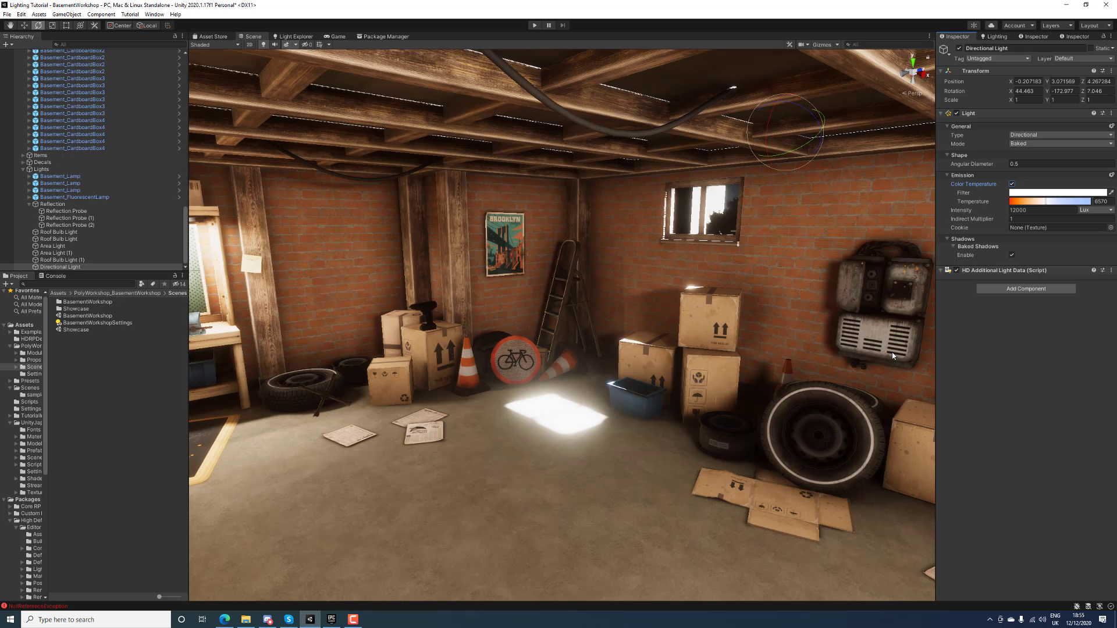
# Check the daylight colour temperature chart in the browser, and back in Unity set the directional light's temperature to about 5062 K
pyautogui.click(225, 618)
pyautogui.click(229, 589)
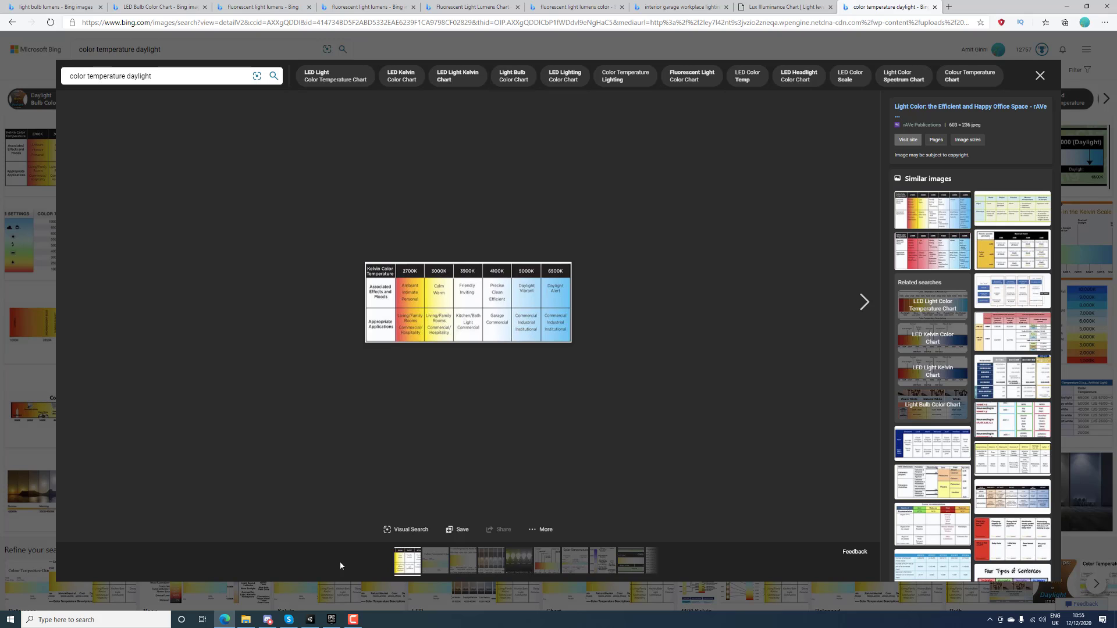
pyautogui.click(310, 620)
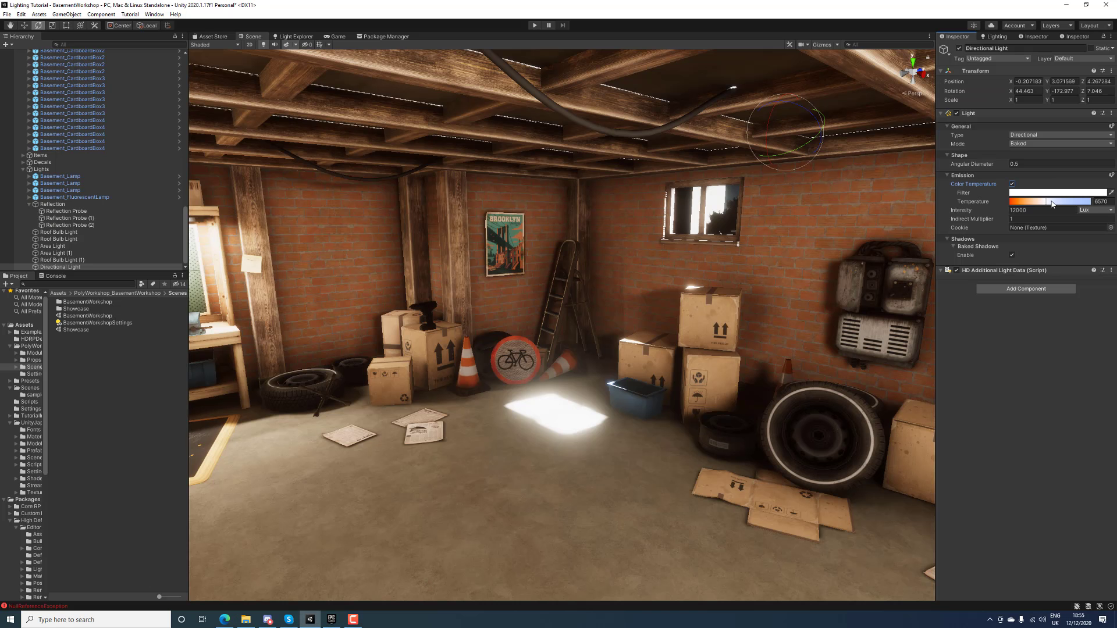
pyautogui.click(1049, 203)
# Generate the scene's baked lighting and look around the basement's stairs, doors and workbench while it processes
pyautogui.click(997, 36)
pyautogui.click(1047, 542)
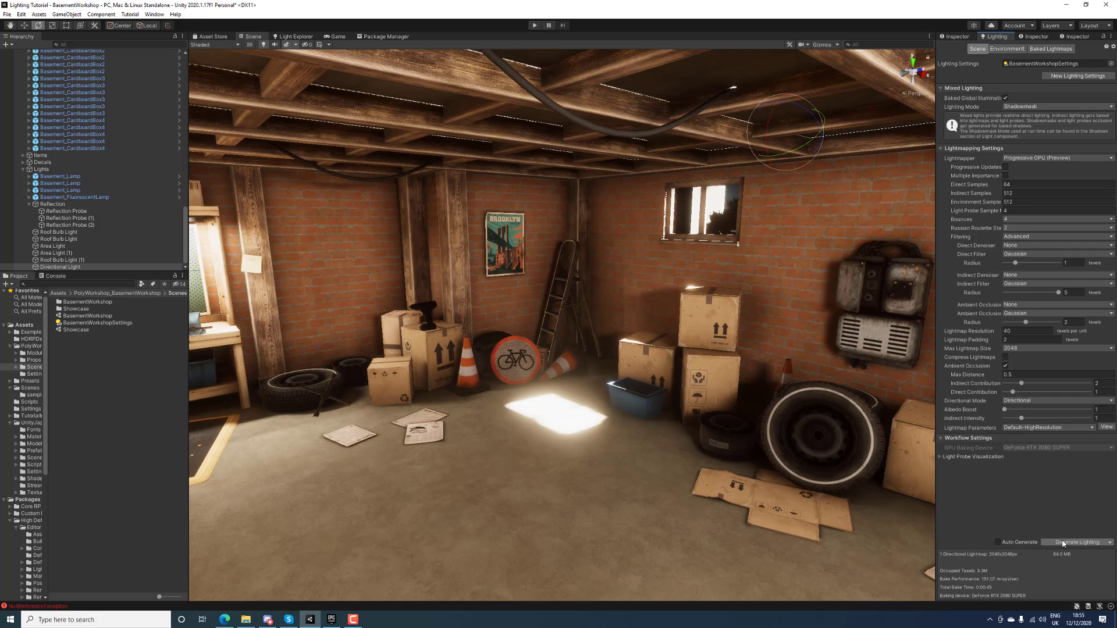
pyautogui.click(958, 37)
pyautogui.moveTo(797, 201); pyautogui.dragTo(309, 201, button='right')
pyautogui.press('w')
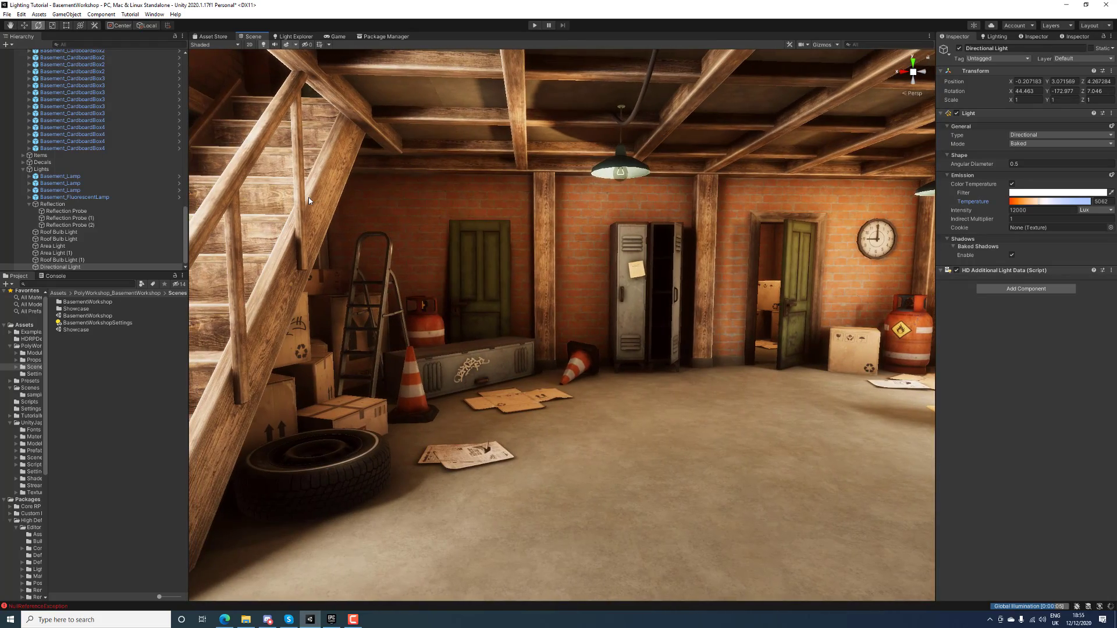
pyautogui.press('s')
pyautogui.moveTo(678, 253); pyautogui.dragTo(348, 217, button='right')
pyautogui.moveTo(425, 254); pyautogui.dragTo(534, 255, button='right')
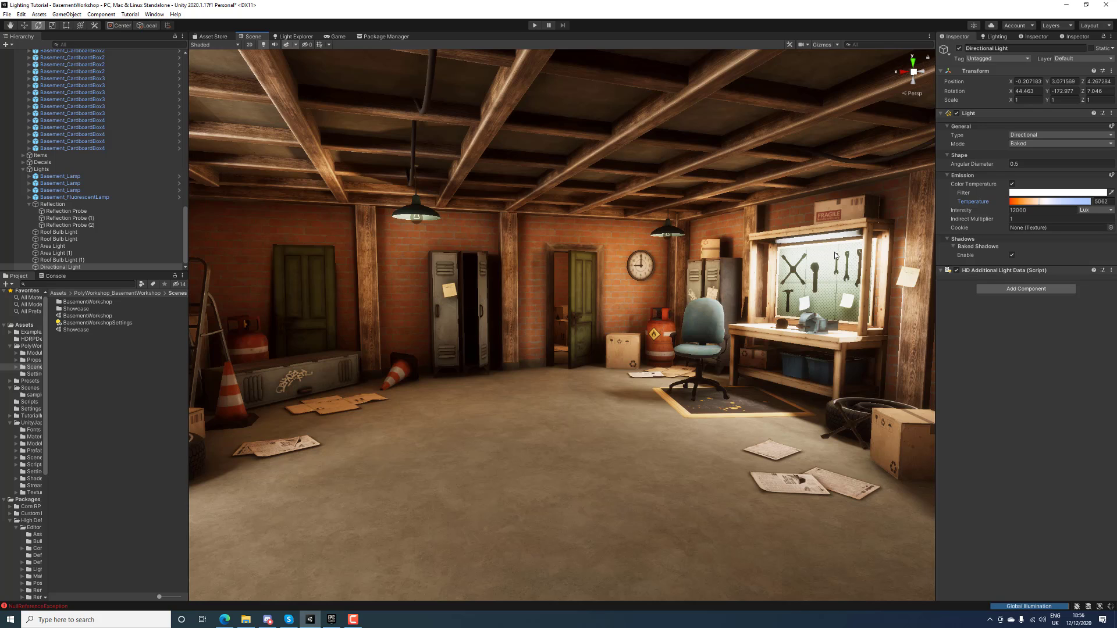
pyautogui.moveTo(661, 274); pyautogui.dragTo(490, 229, button='right')
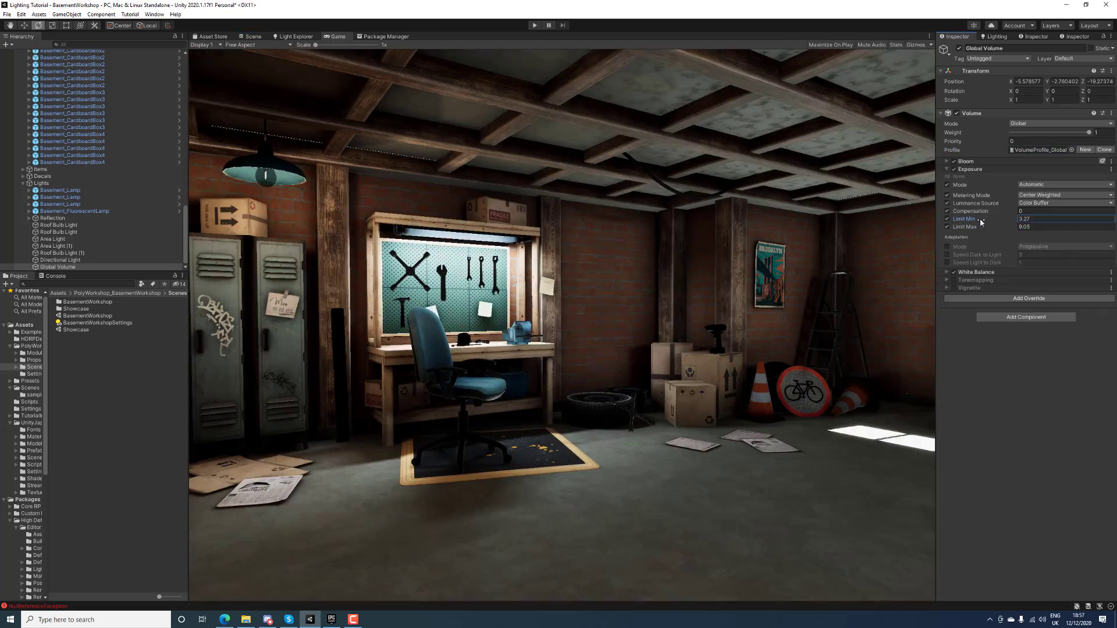
pyautogui.click(1026, 317)
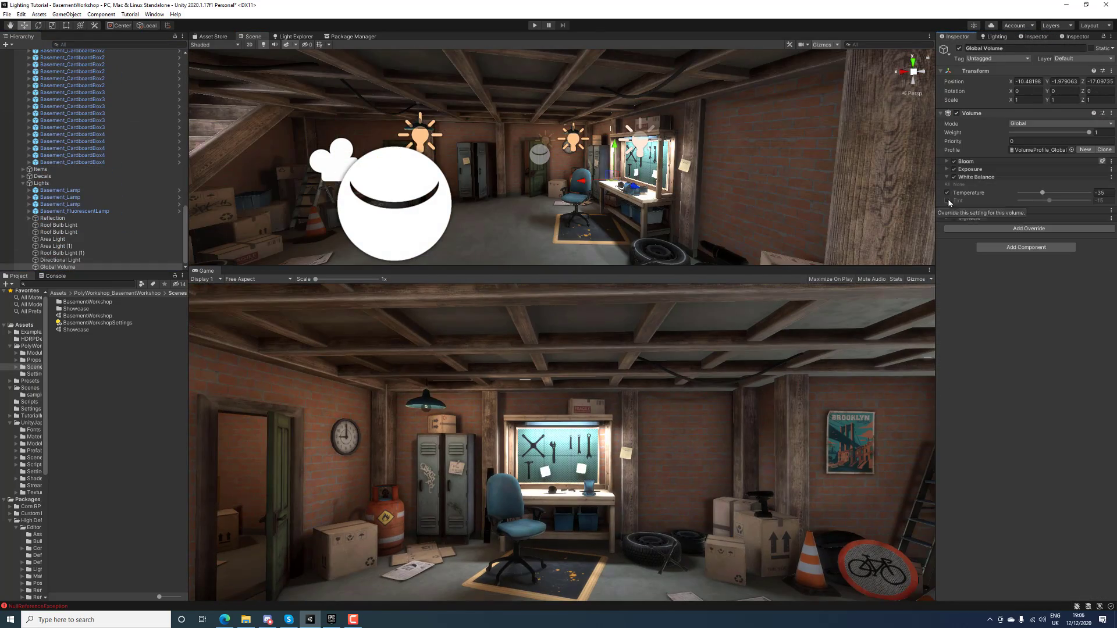
pyautogui.click(1028, 228)
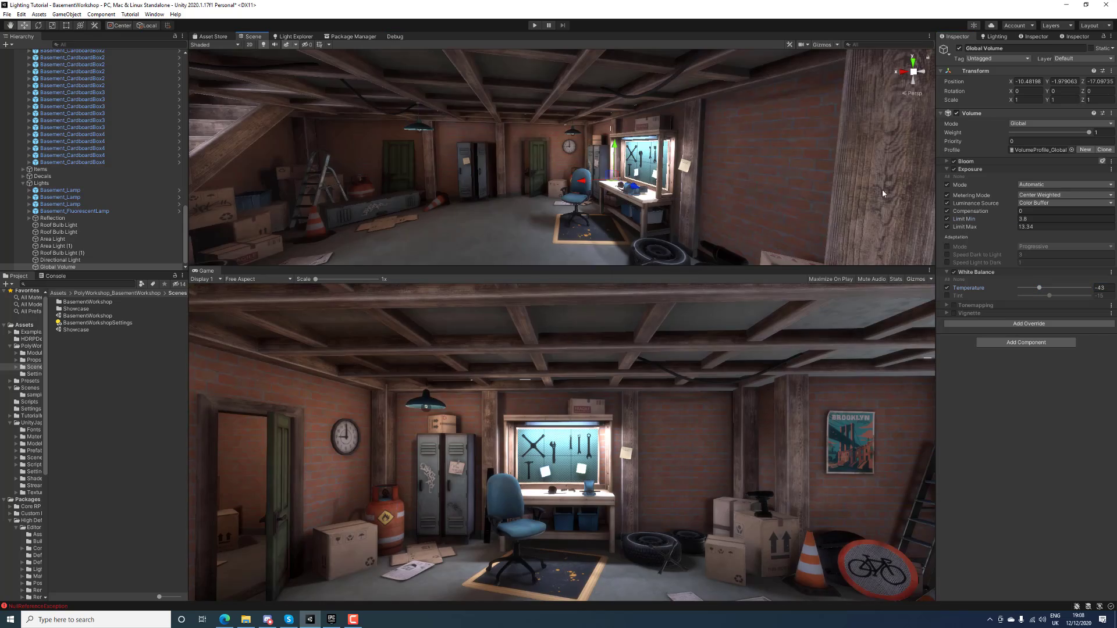
# Set the Global Volume's exposure Limit Min to 4 and Limit Max to 14
pyautogui.moveTo(963, 219); pyautogui.dragTo(972, 220)
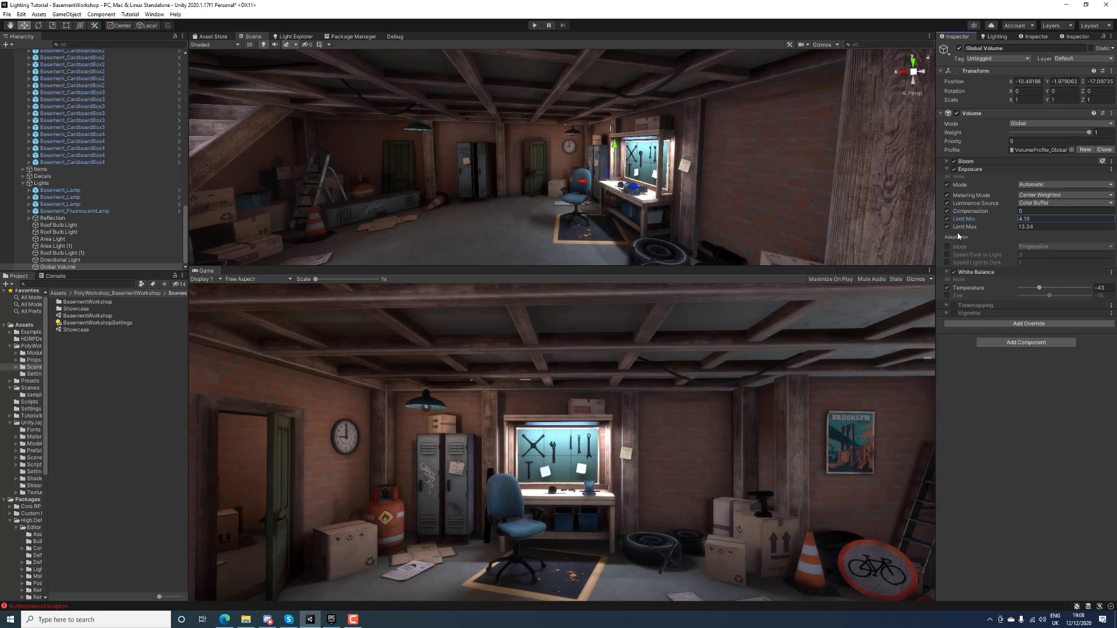
pyautogui.click(1035, 222)
pyautogui.write('4.')
pyautogui.press('Return')
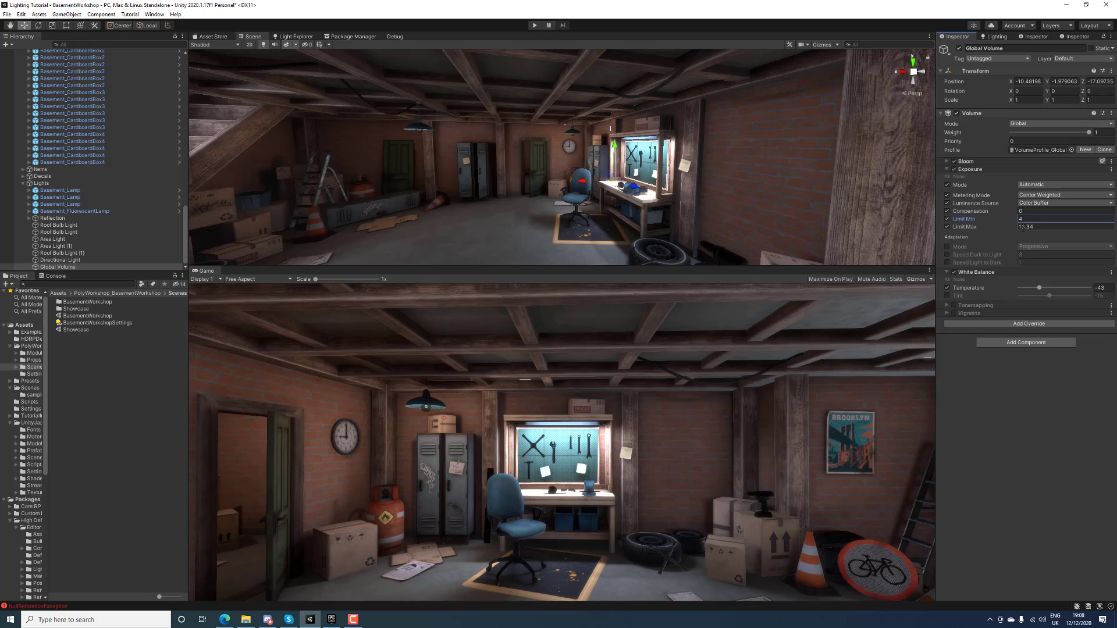
pyautogui.click(1035, 227)
# Show the scene gizmos and align the Main Camera with a view of the window corner and the sunlit floor patch
pyautogui.click(821, 45)
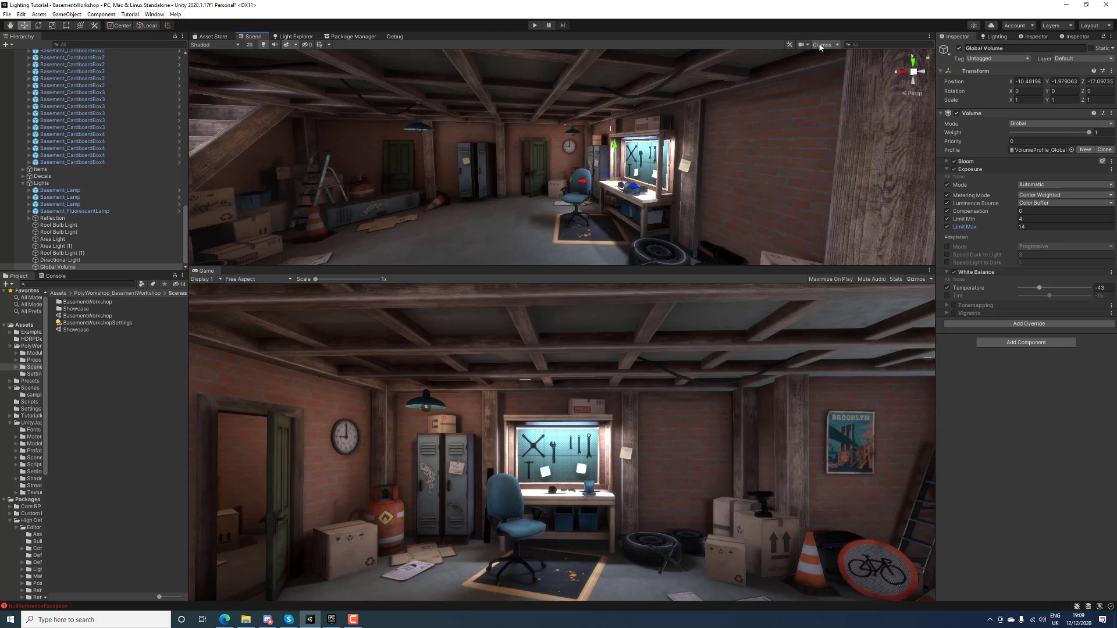
pyautogui.click(340, 163)
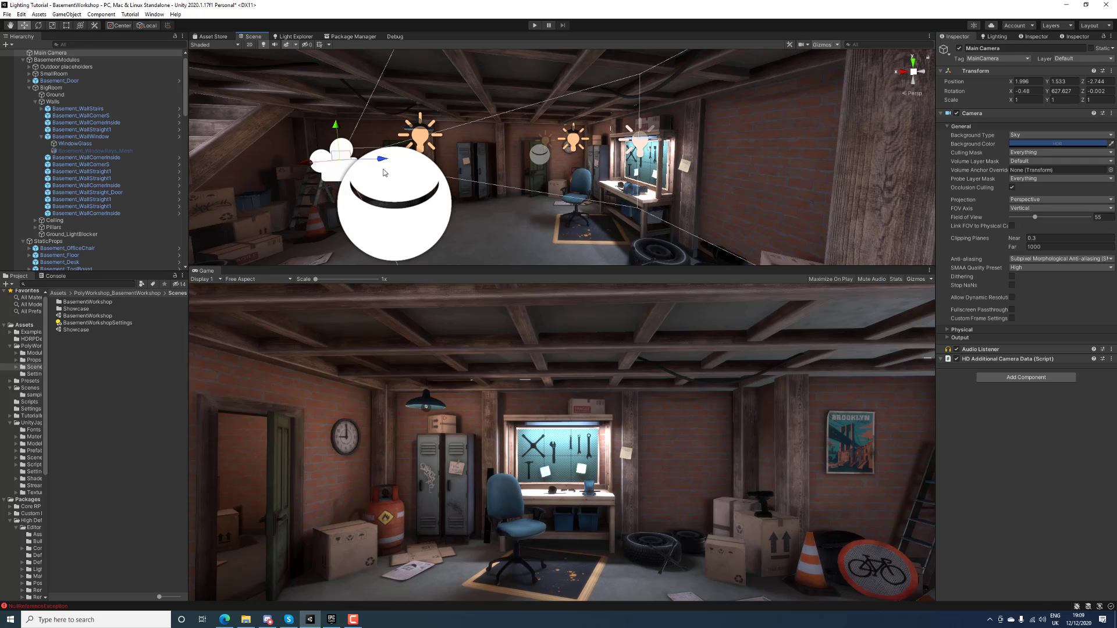
pyautogui.moveTo(383, 172); pyautogui.dragTo(504, 181)
pyautogui.moveTo(314, 159); pyautogui.dragTo(532, 173, button='right')
pyautogui.press('w')
pyautogui.hotkey('ctrl', 'shift', 'f')
pyautogui.press('s')
pyautogui.hotkey('ctrl', 'shift', 'f')
pyautogui.hotkey('ctrl', 'shift', 'f')
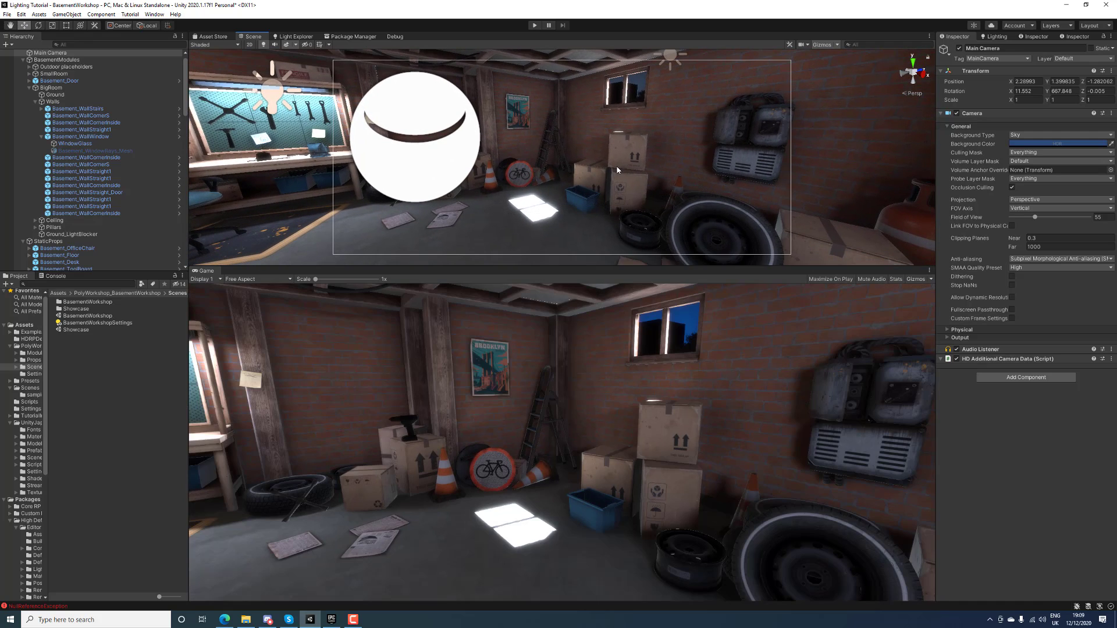
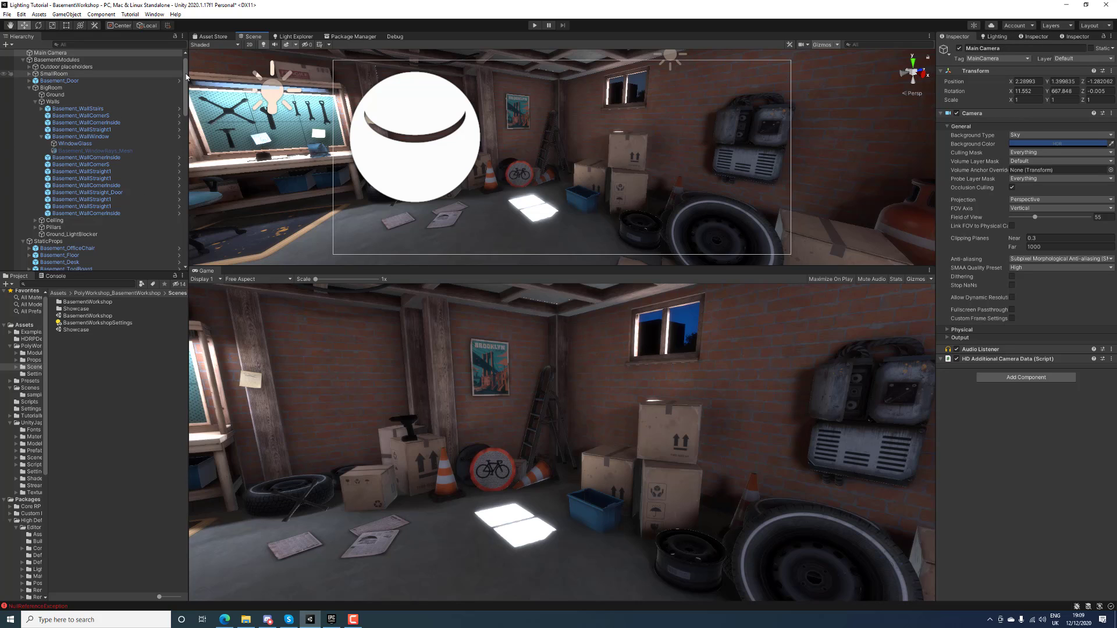
# Try exposure compensation values of -4.2 and -1.32 on the Global Volume and disable the Compensation override
pyautogui.scroll(-15, 117, 175)
pyautogui.click(95, 266)
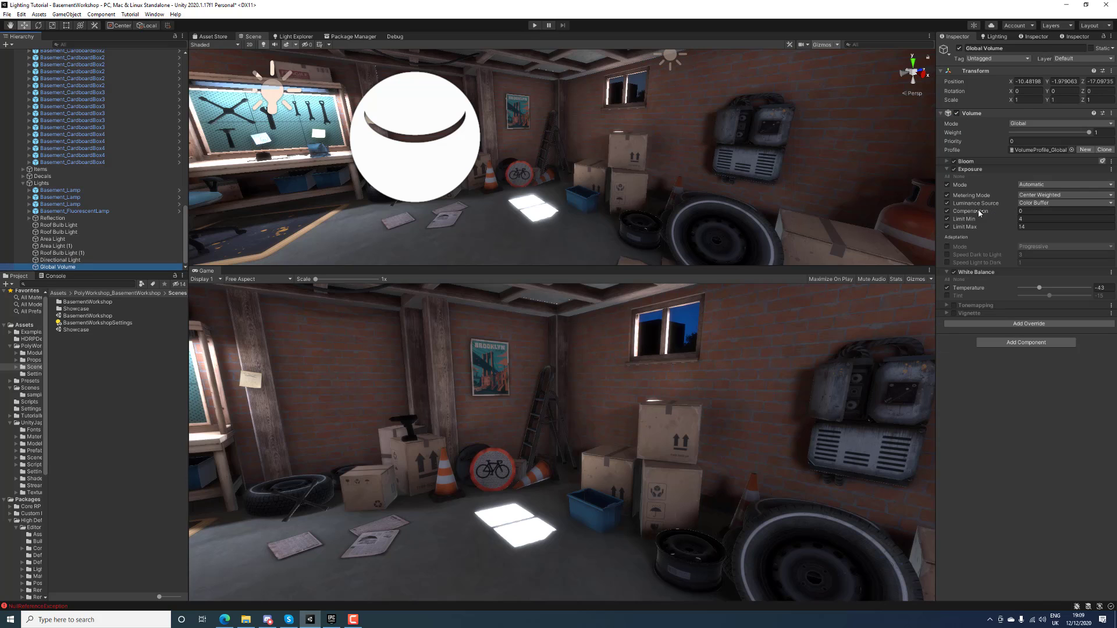
pyautogui.moveTo(977, 212); pyautogui.dragTo(948, 202)
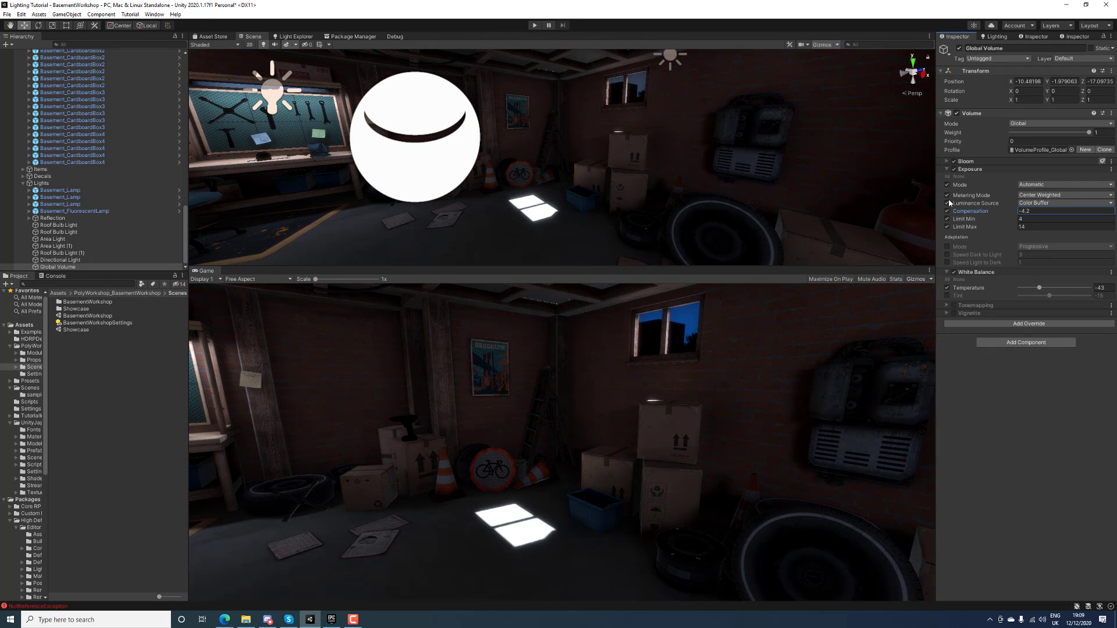
pyautogui.moveTo(948, 199); pyautogui.dragTo(969, 206)
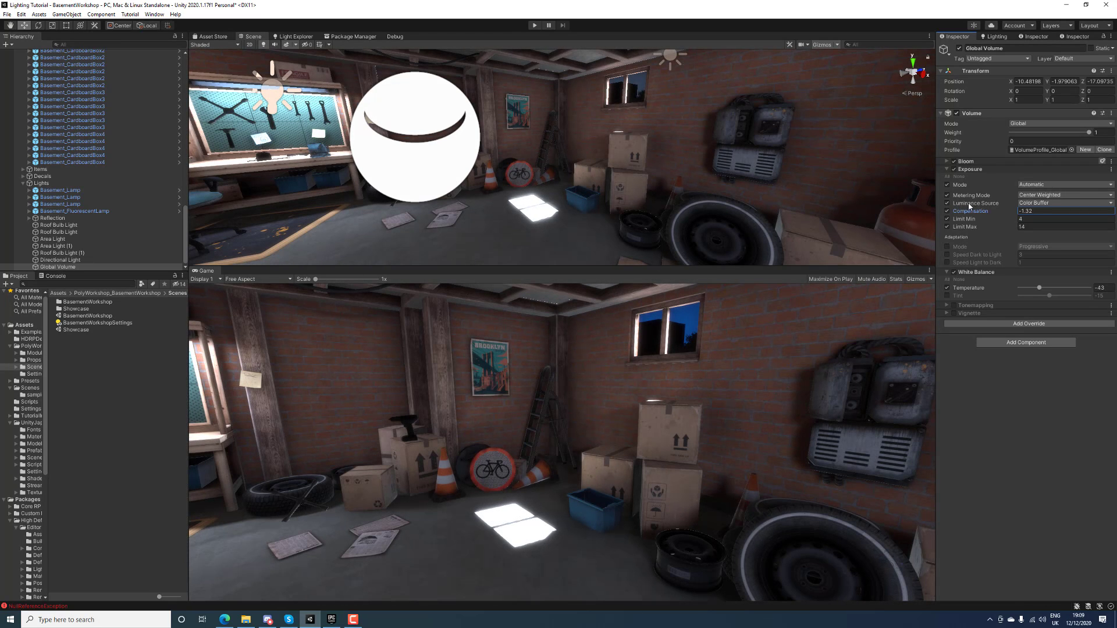
pyautogui.click(948, 212)
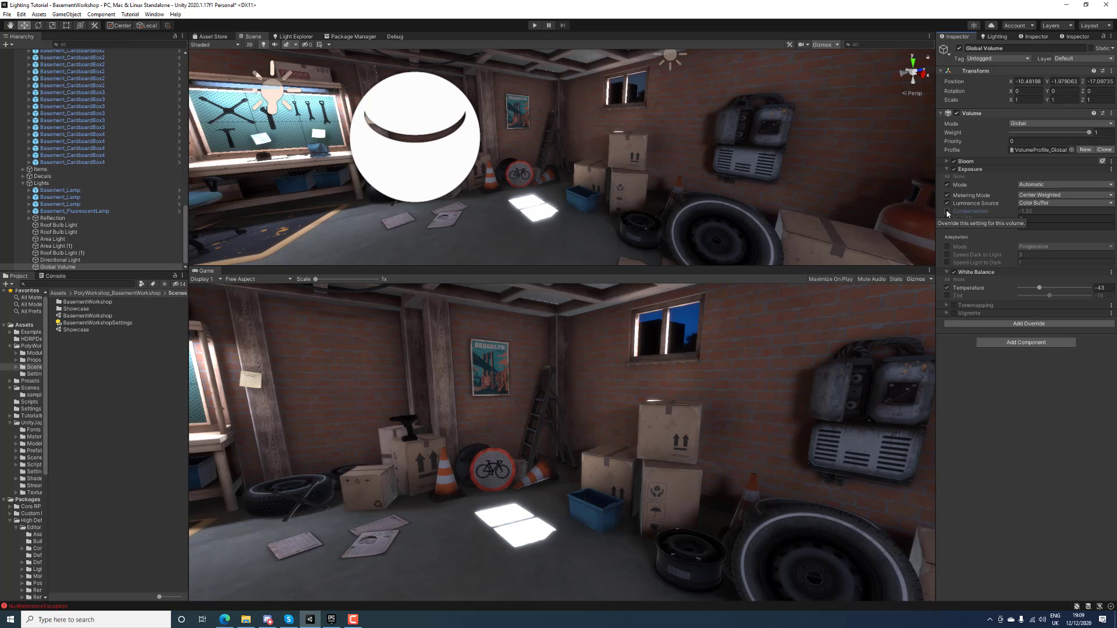
# Compare the scene's exposure with the Limit Min override switched off and on, leaving it enabled
pyautogui.click(947, 220)
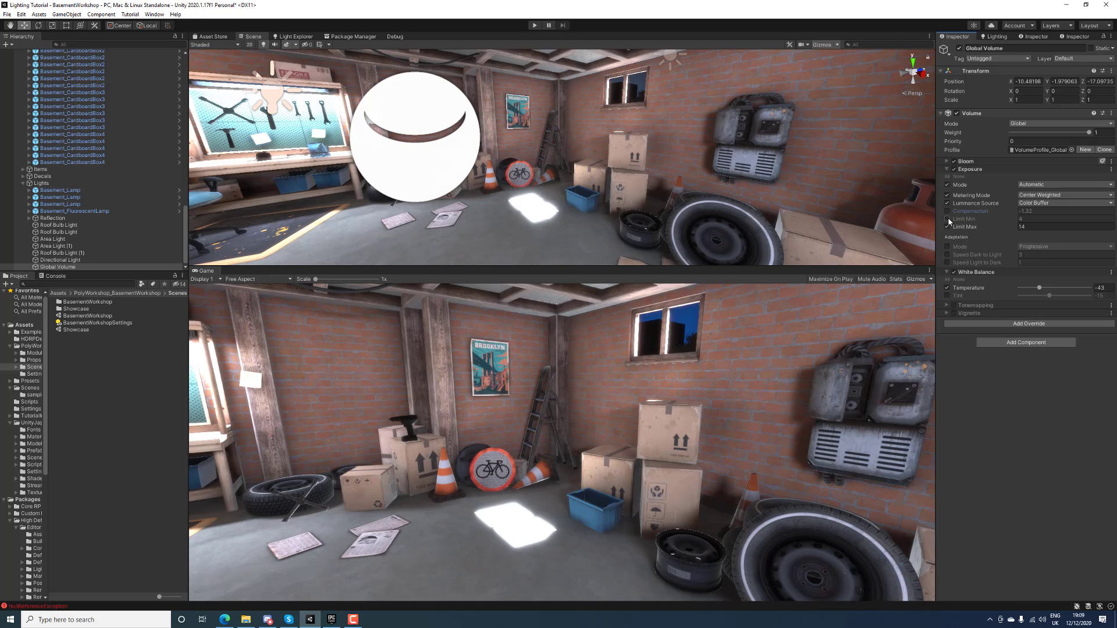
pyautogui.click(947, 220)
pyautogui.click(947, 219)
pyautogui.click(947, 219)
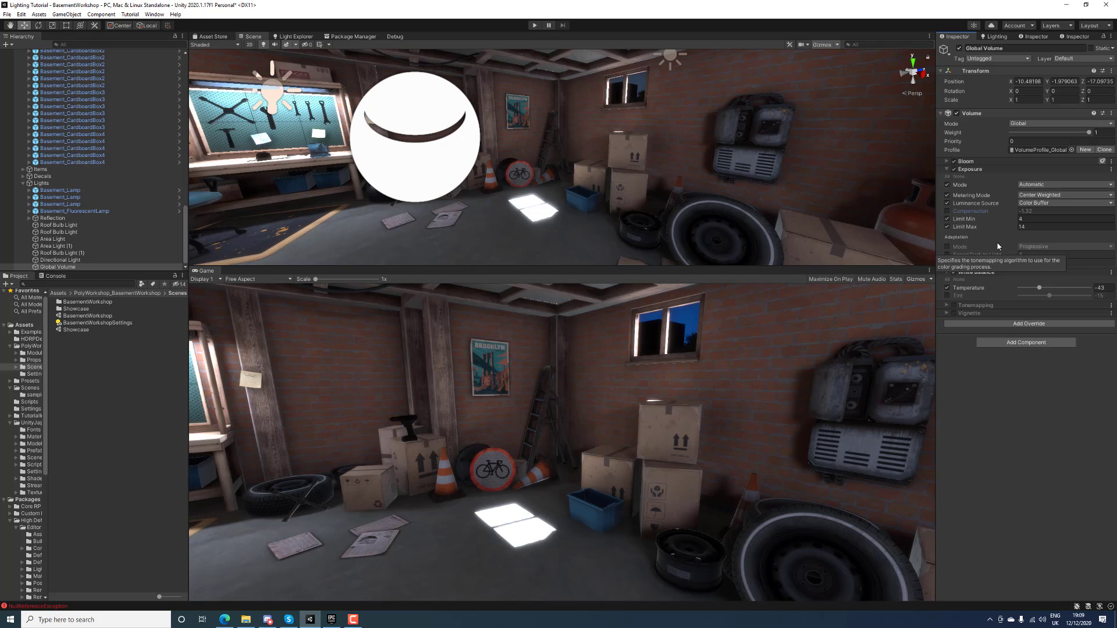
# Enable the exposure adaptation overrides with Progressive mode, Speed Dark to Light 3 and Speed Light to Dark 1, and view the sunlit floor up close
pyautogui.click(948, 247)
pyautogui.click(948, 262)
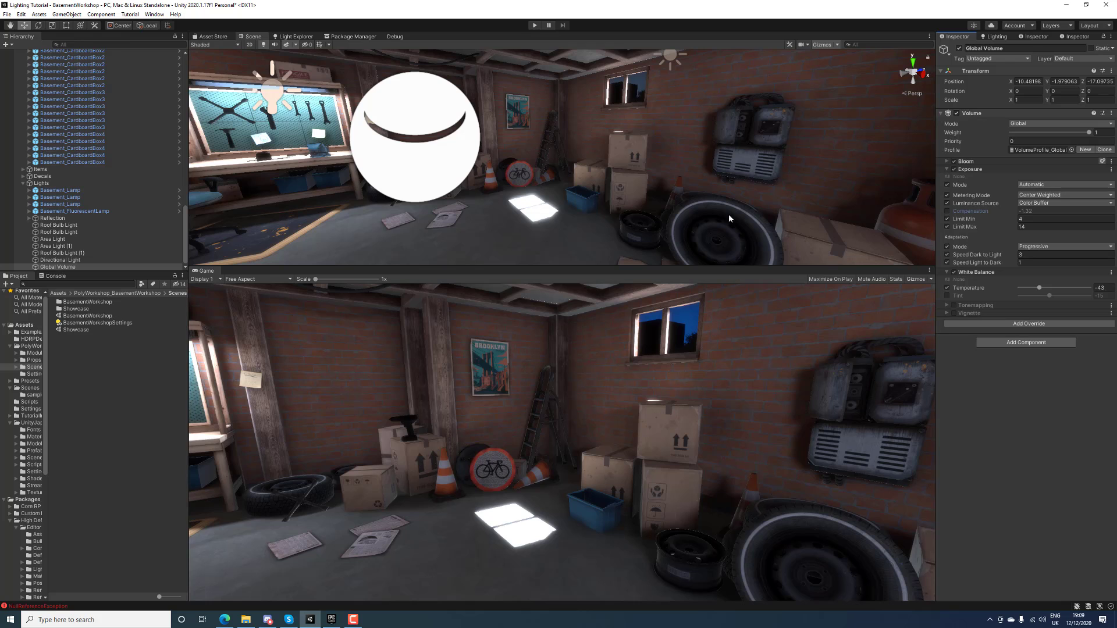
pyautogui.moveTo(663, 190); pyautogui.dragTo(606, 210, button='right')
pyautogui.press('w')
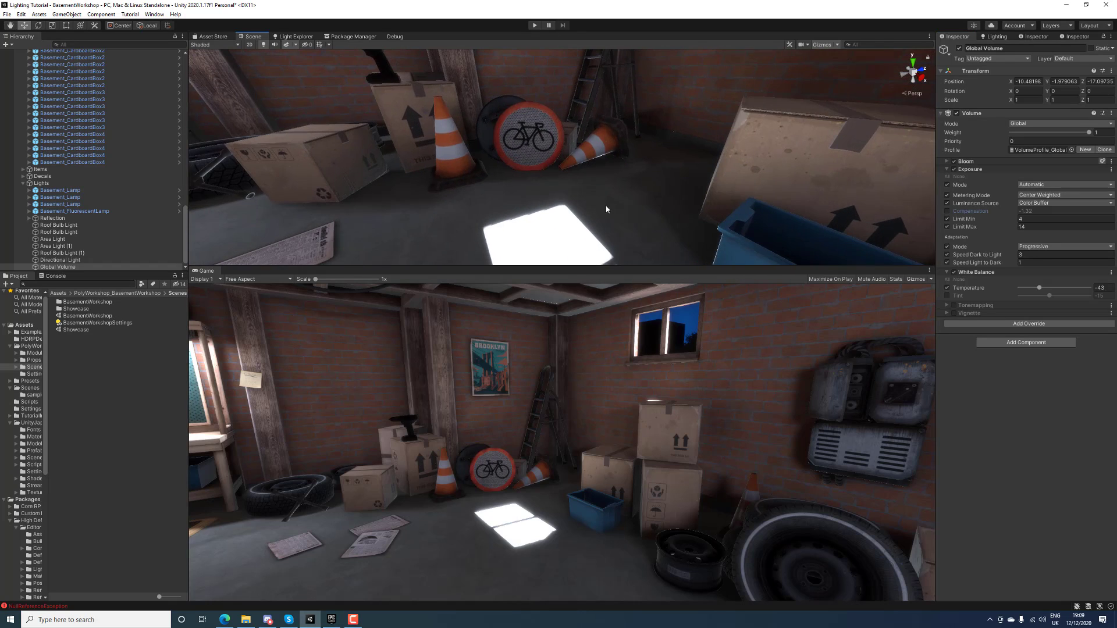
# Collapse the BasementModules and StaticProps groups in the scene hierarchy
pyautogui.scroll(10, 58, 218)
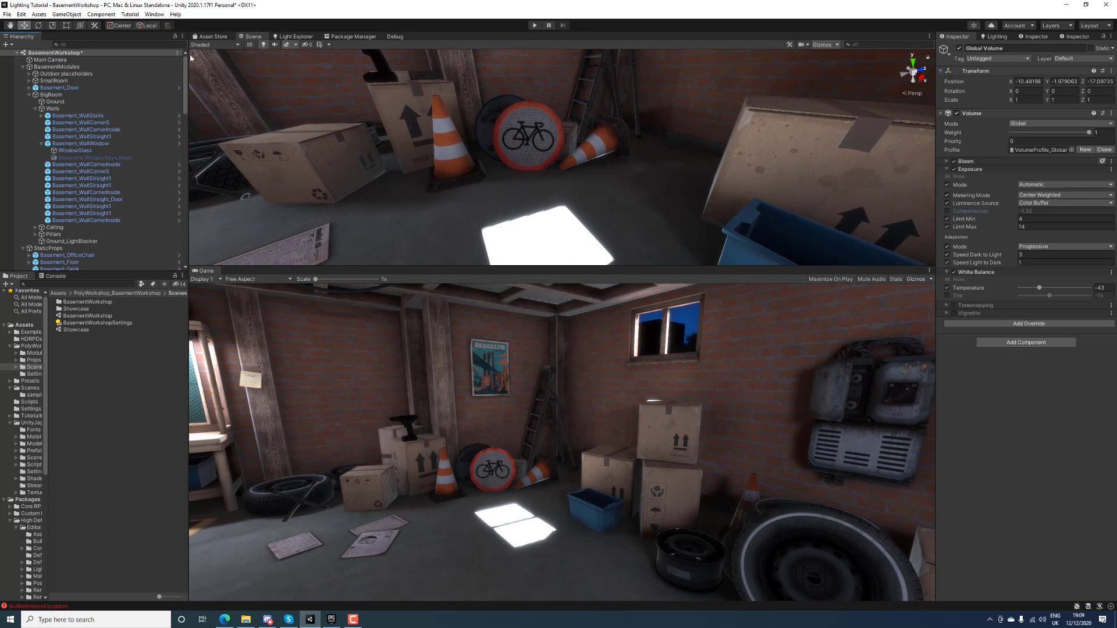
pyautogui.click(24, 67)
pyautogui.click(23, 74)
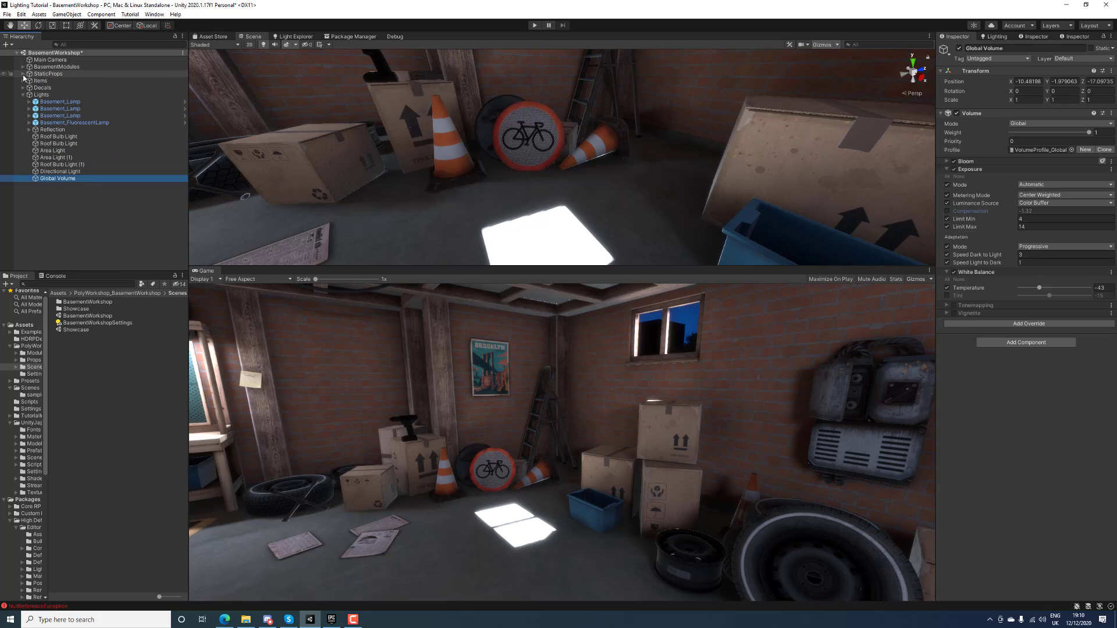
# Move Main Camera into the Lights group below Global Volume and align it with a closer view of the sunlit floor patch
pyautogui.moveTo(48, 59); pyautogui.dragTo(100, 187)
pyautogui.moveTo(553, 198); pyautogui.dragTo(576, 245, button='right')
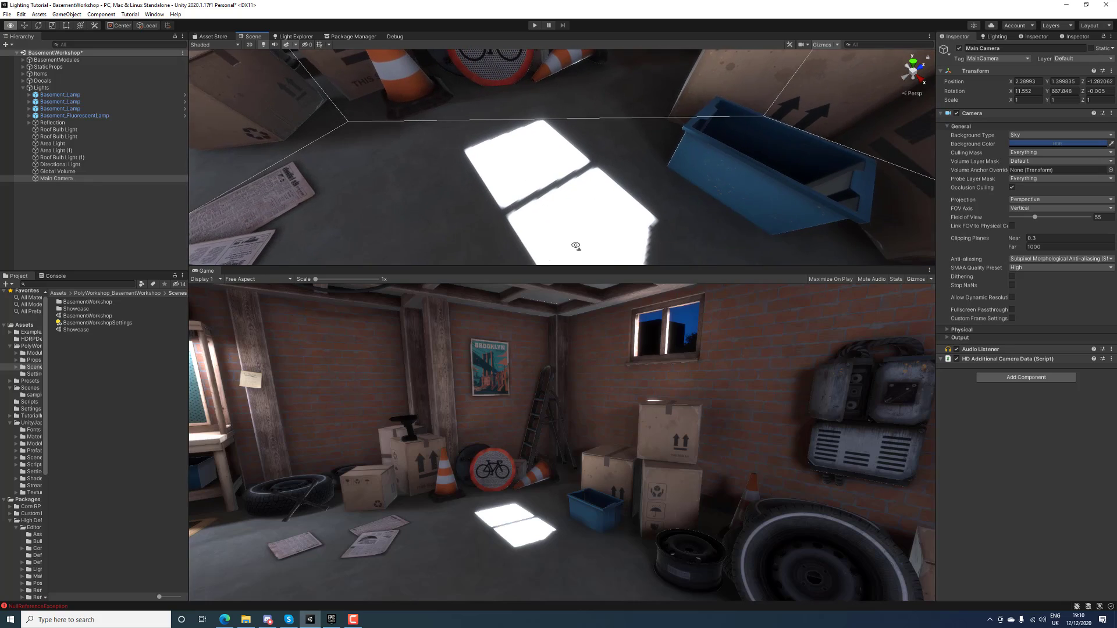
pyautogui.hotkey('ctrl', 'shift', 'f')
pyautogui.press('s')
pyautogui.moveTo(551, 204); pyautogui.dragTo(515, 153, button='right')
pyautogui.hotkey('ctrl', 'shift', 'f')
pyautogui.press('d')
pyautogui.press('w')
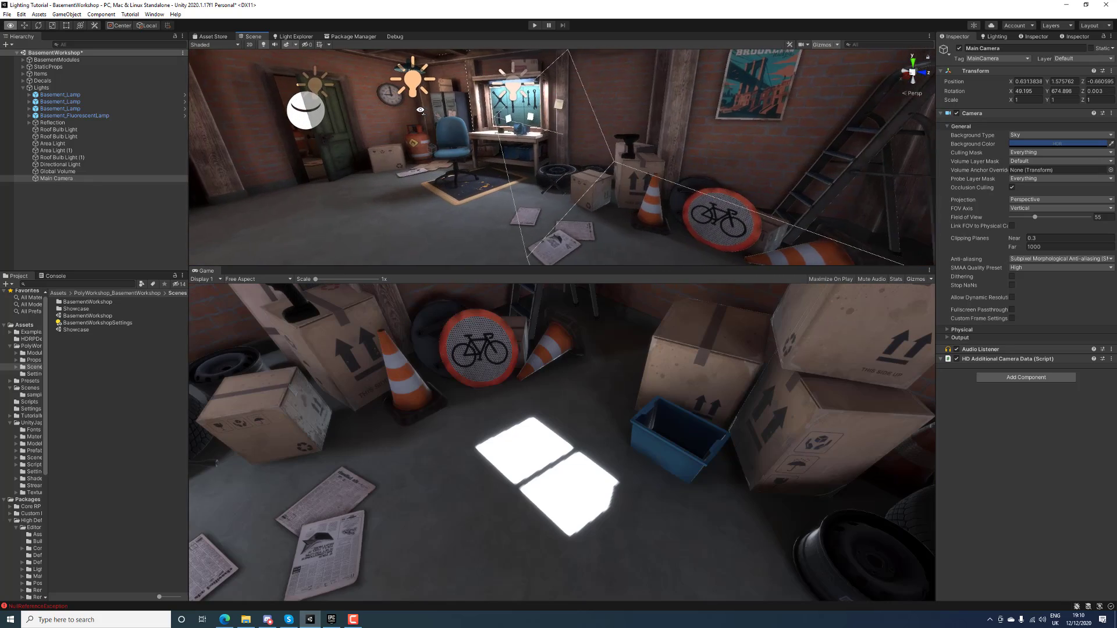
# Realign Main Camera with a level view facing the lockers, door and lit workbench
pyautogui.click(74, 172)
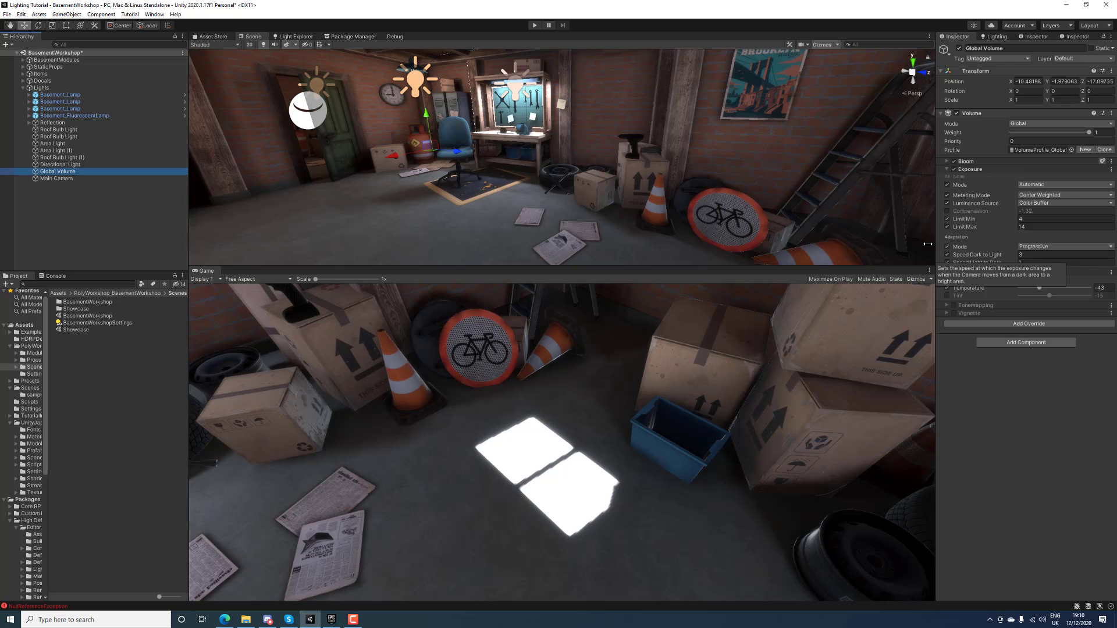
pyautogui.click(113, 178)
pyautogui.press('f')
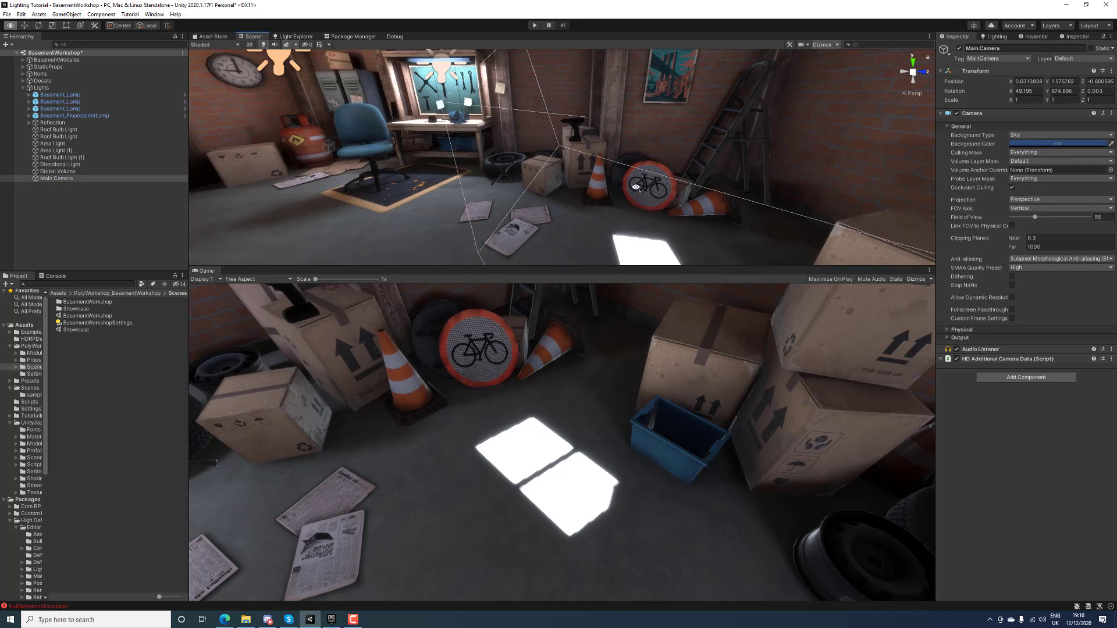
pyautogui.moveTo(636, 187); pyautogui.dragTo(498, 139, button='right')
pyautogui.hotkey('ctrl', 'shift', 'f')
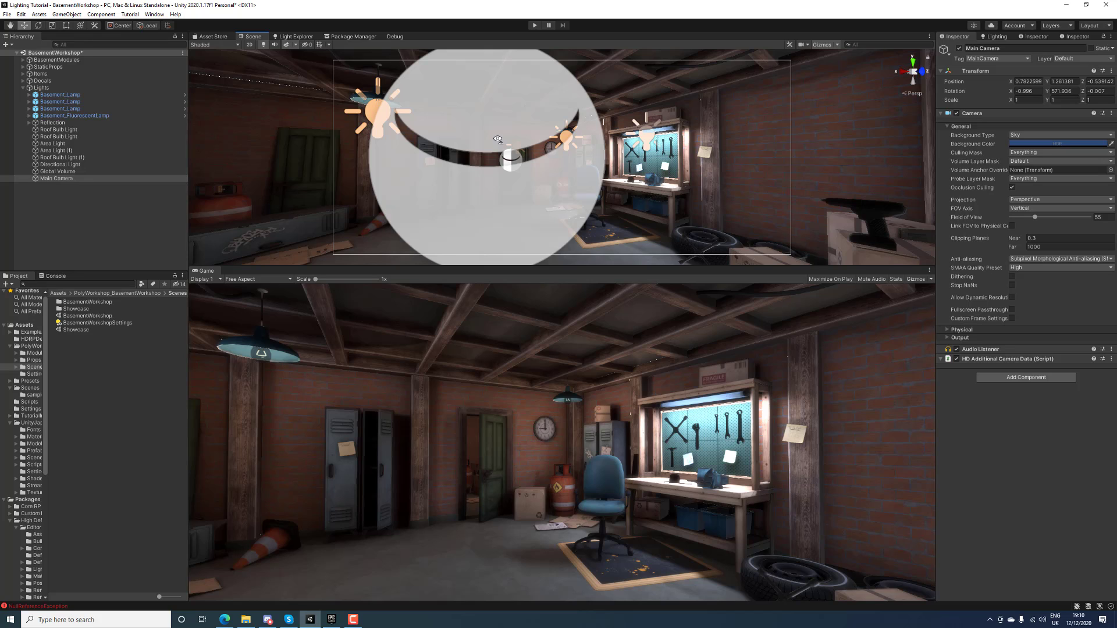
# Enable the Tonemapping override on Global Volume and set its mode to ACES
pyautogui.click(102, 171)
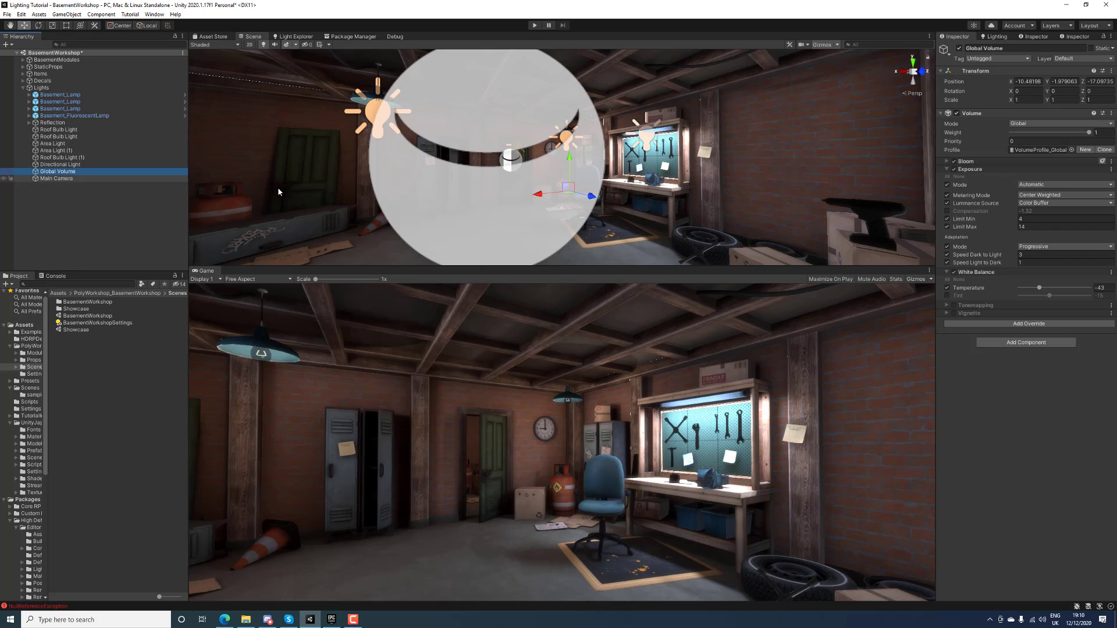
pyautogui.click(954, 303)
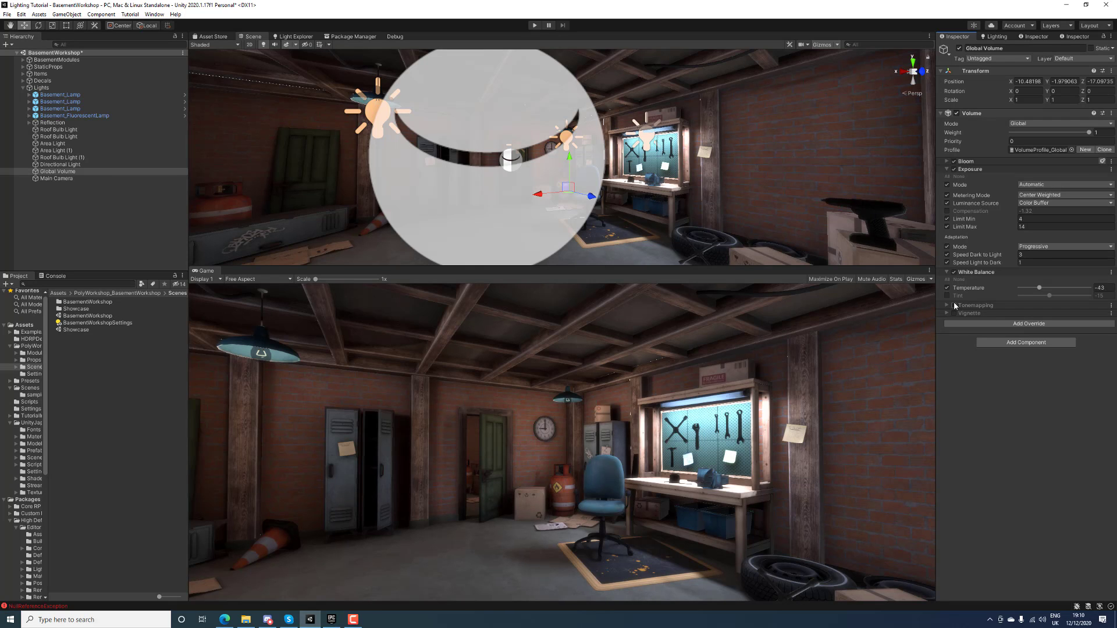
pyautogui.doubleClick(47, 178)
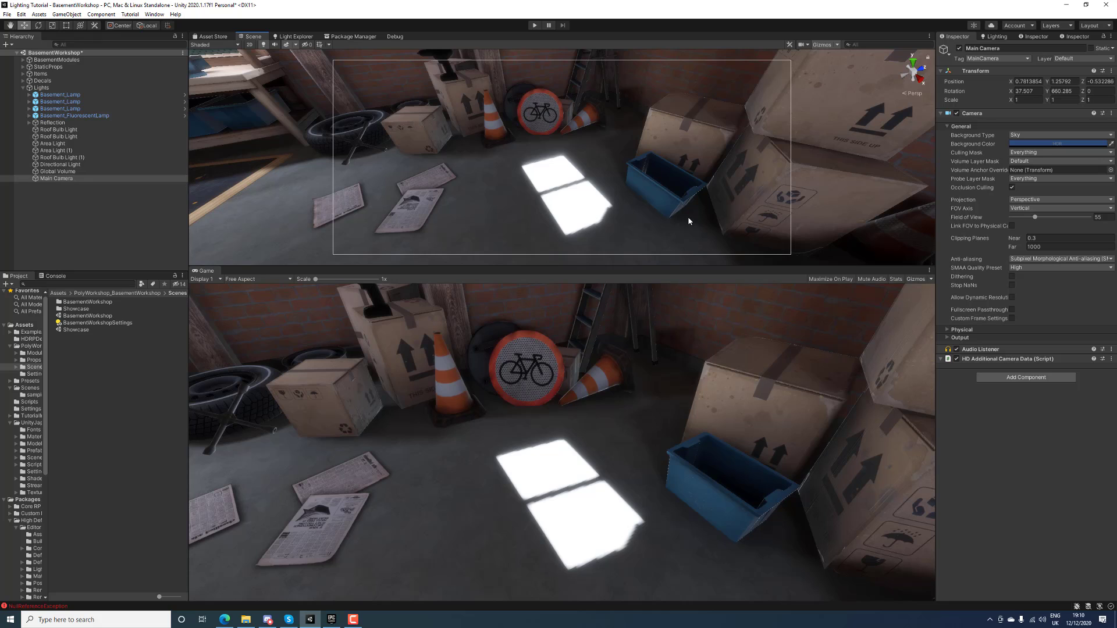
pyautogui.press('Up')
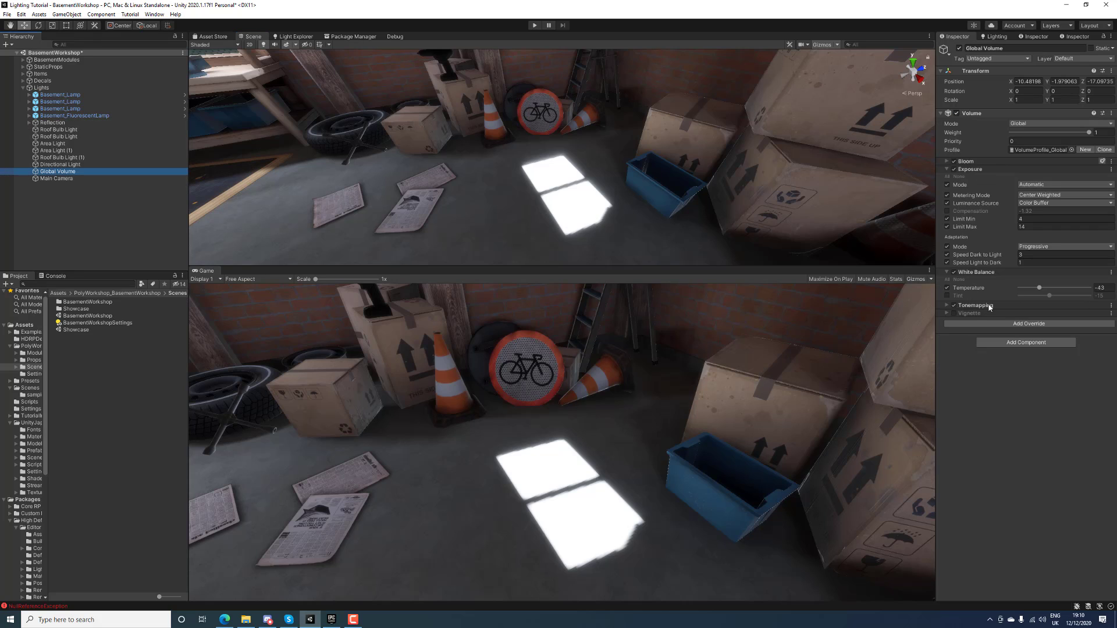
pyautogui.click(946, 306)
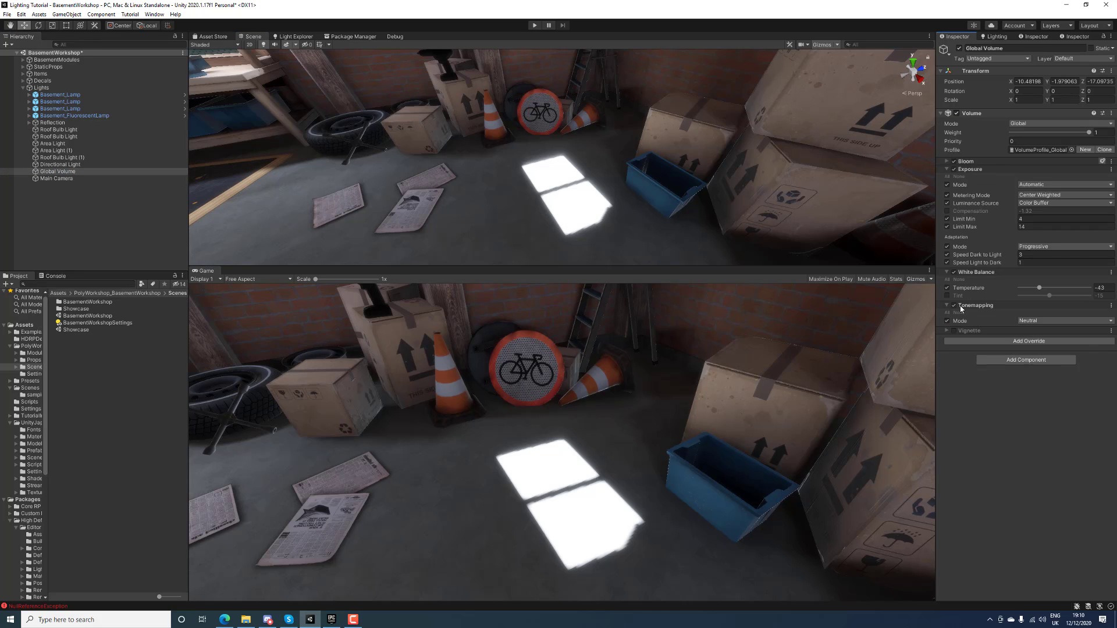
pyautogui.click(954, 306)
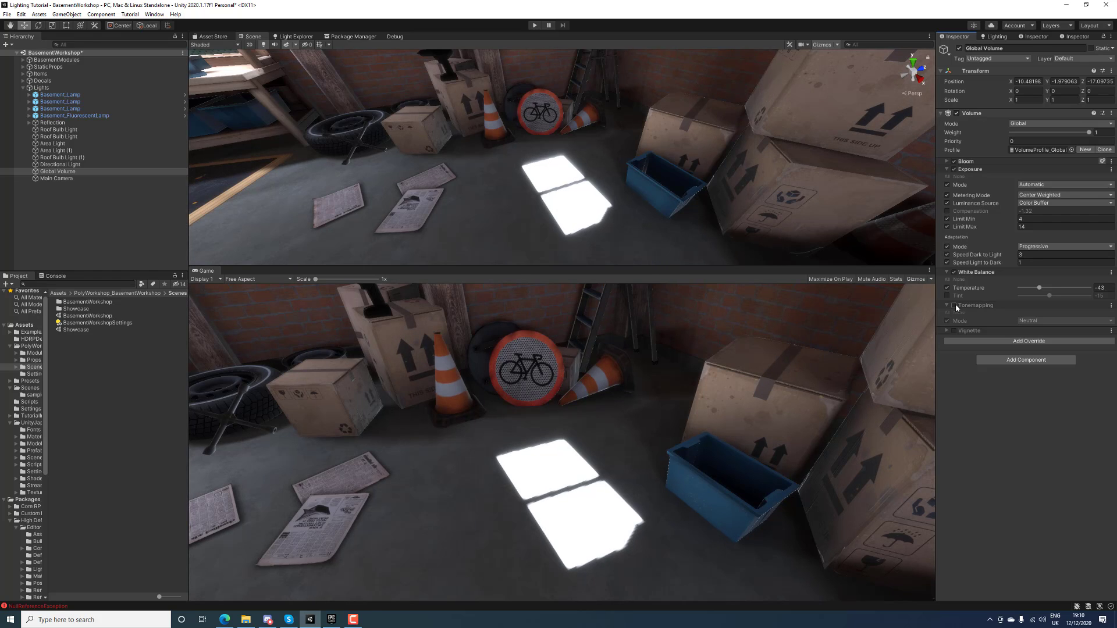
pyautogui.click(955, 306)
pyautogui.click(1034, 320)
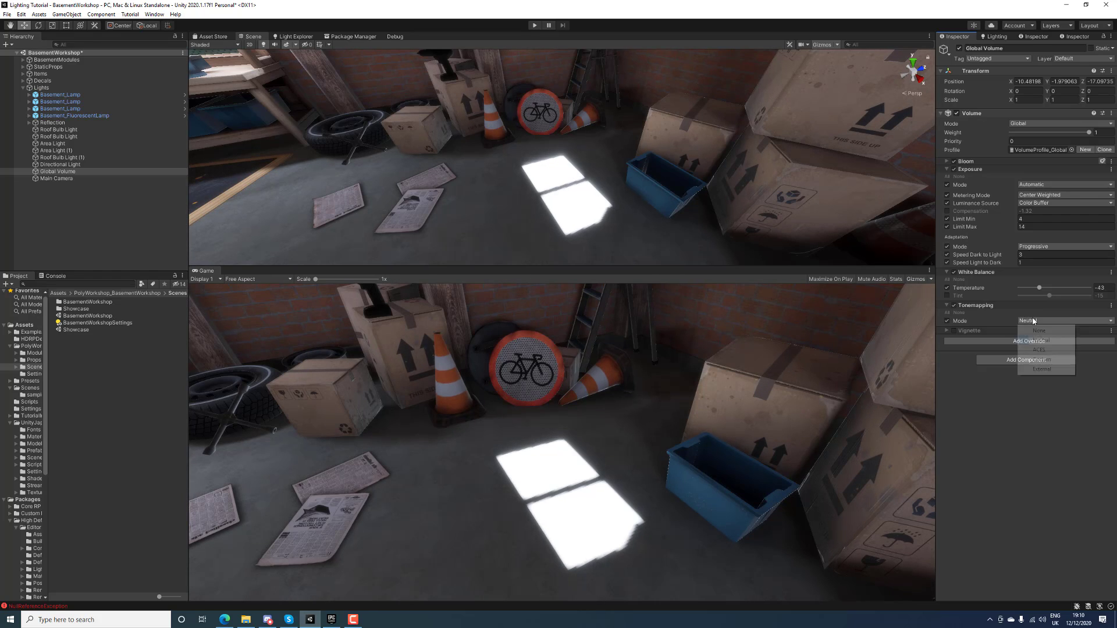
pyautogui.click(1039, 350)
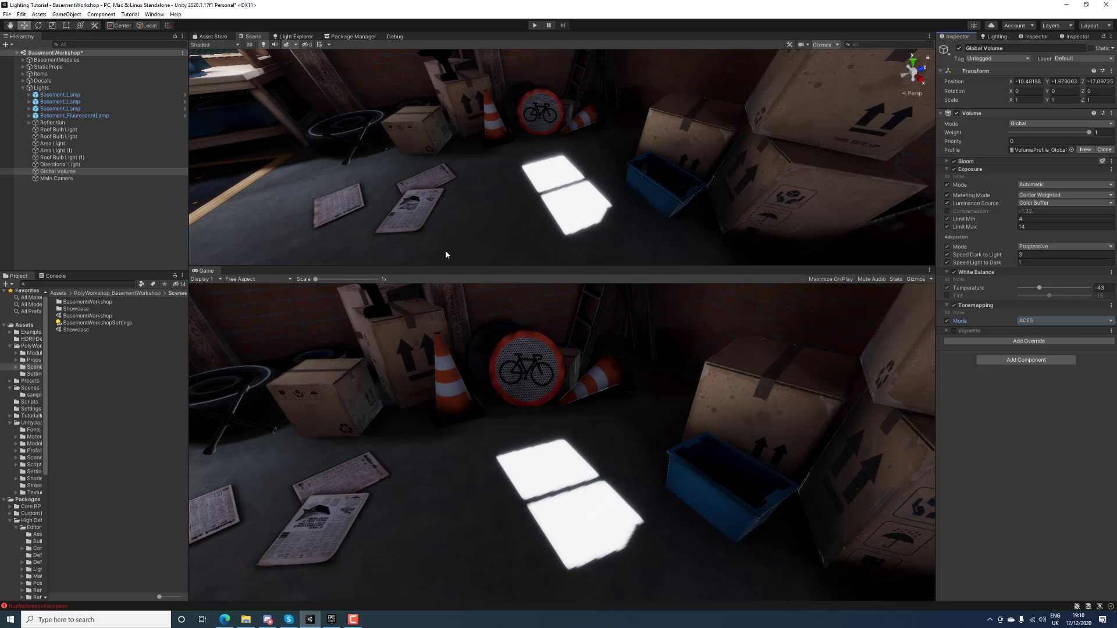
# Align Main Camera with several wide views of the basement, ending beside the wooden staircase and facing the workbench
pyautogui.doubleClick(125, 178)
pyautogui.hotkey('ctrl', 'shift', 'f')
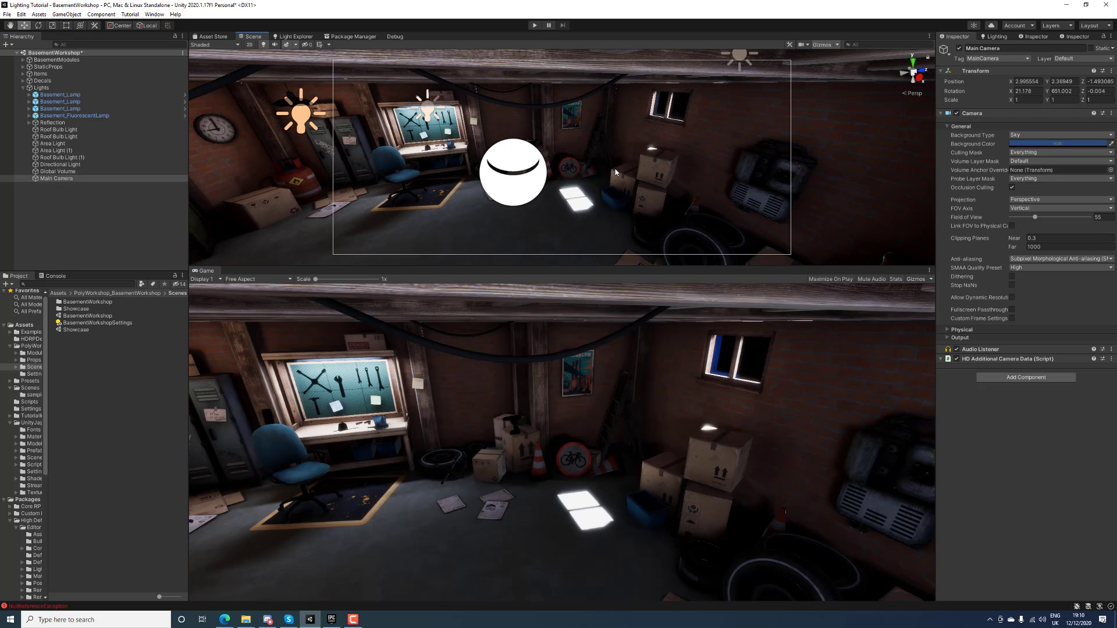
pyautogui.moveTo(618, 170); pyautogui.dragTo(516, 165, button='right')
pyautogui.hotkey('ctrl', 'shift', 'f')
pyautogui.moveTo(587, 162); pyautogui.dragTo(514, 104, button='right')
pyautogui.hotkey('ctrl', 'shift', 'f')
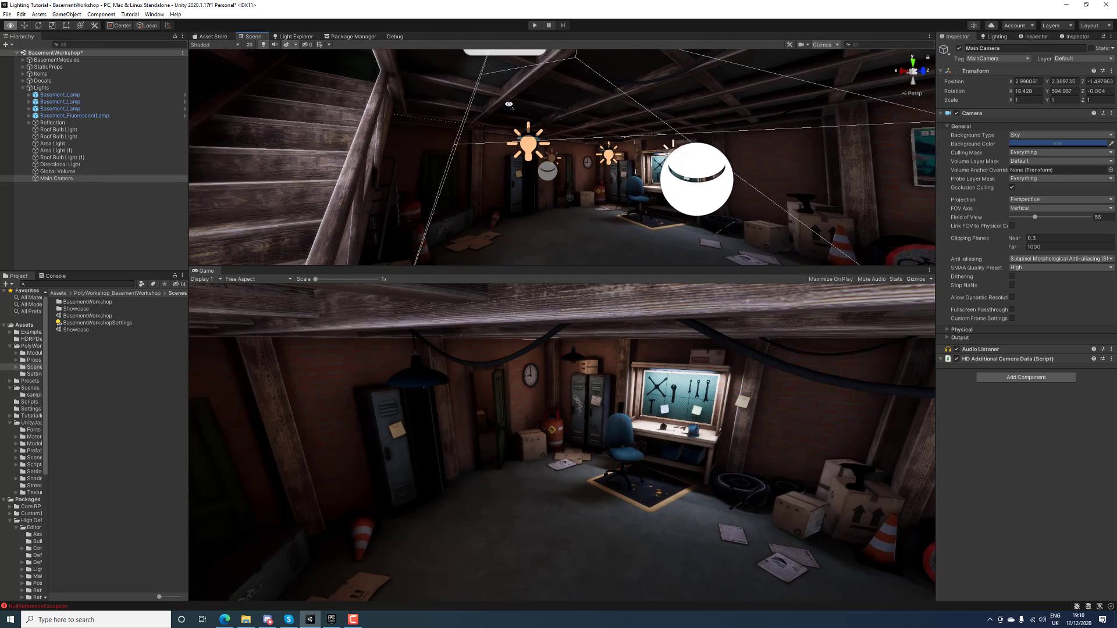
pyautogui.hotkey('ctrl', 'shift', 'f')
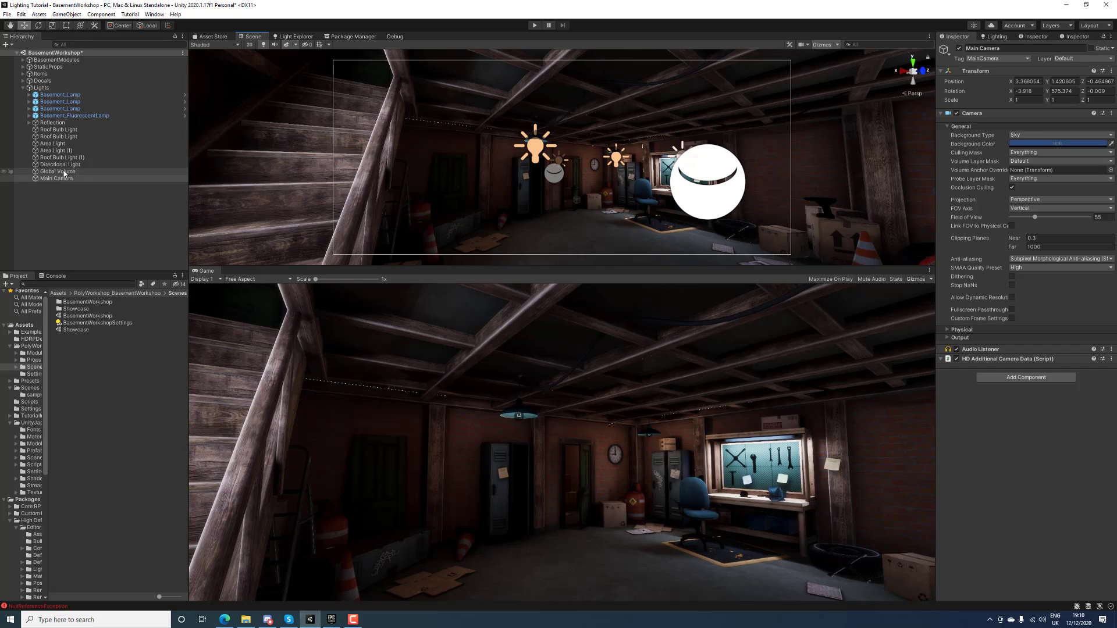
# Set the Exposure Limit Min on Global Volume to 4.26
pyautogui.click(329, 172)
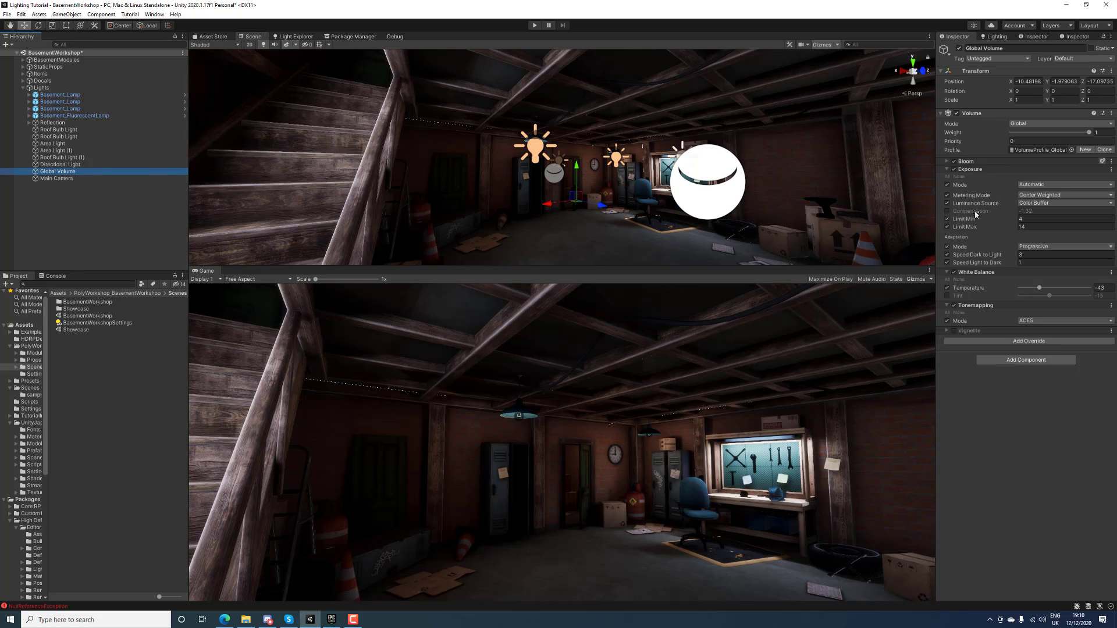
pyautogui.click(946, 219)
pyautogui.click(947, 218)
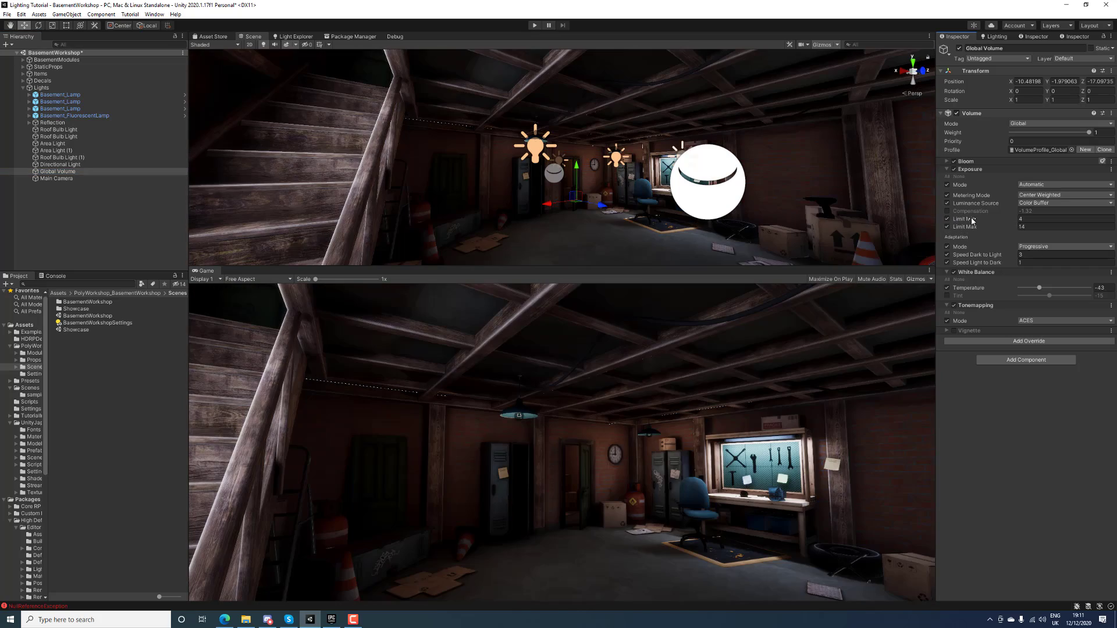
pyautogui.moveTo(972, 221)
pyautogui.mouseDown()
pyautogui.moveTo(953, 219)
pyautogui.moveTo(970, 219)
pyautogui.mouseUp()
pyautogui.click(947, 227)
pyautogui.moveTo(959, 219); pyautogui.dragTo(964, 219)
# Switch the exposure luminance source to Lighting Buffer and back to Color Buffer, and turn off the Luminance Source override
pyautogui.click(1027, 203)
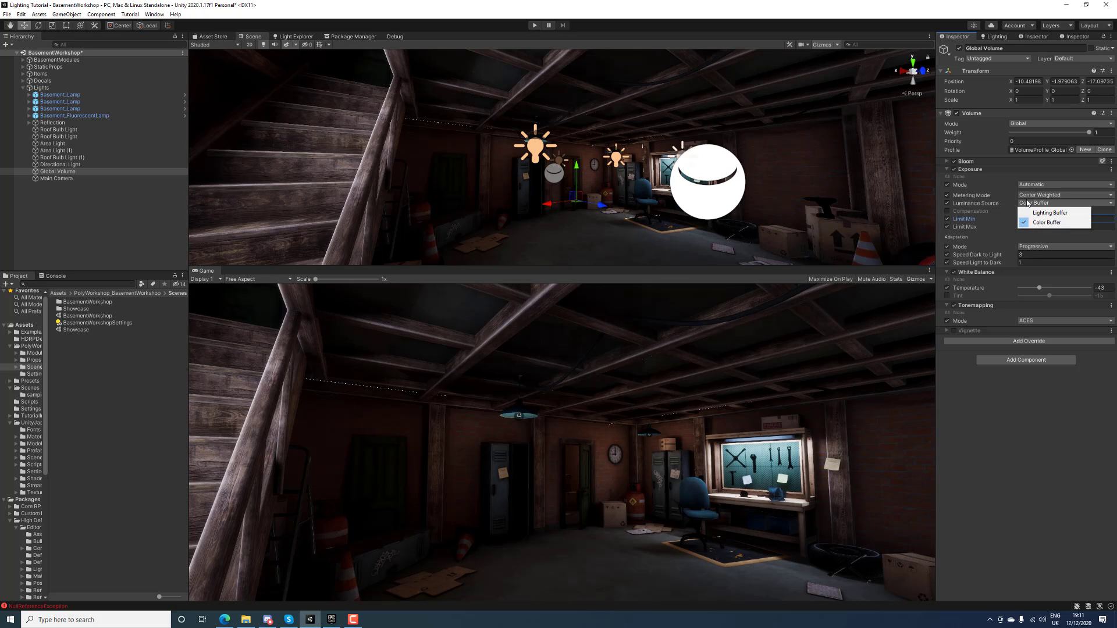
pyautogui.click(1048, 212)
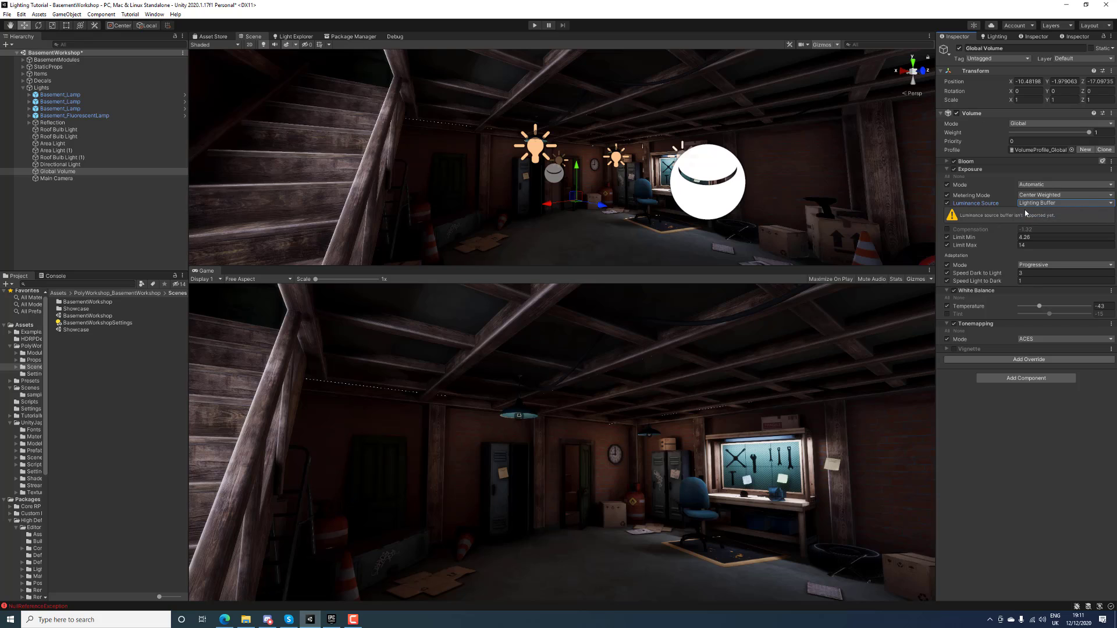
pyautogui.click(1033, 201)
pyautogui.click(1042, 221)
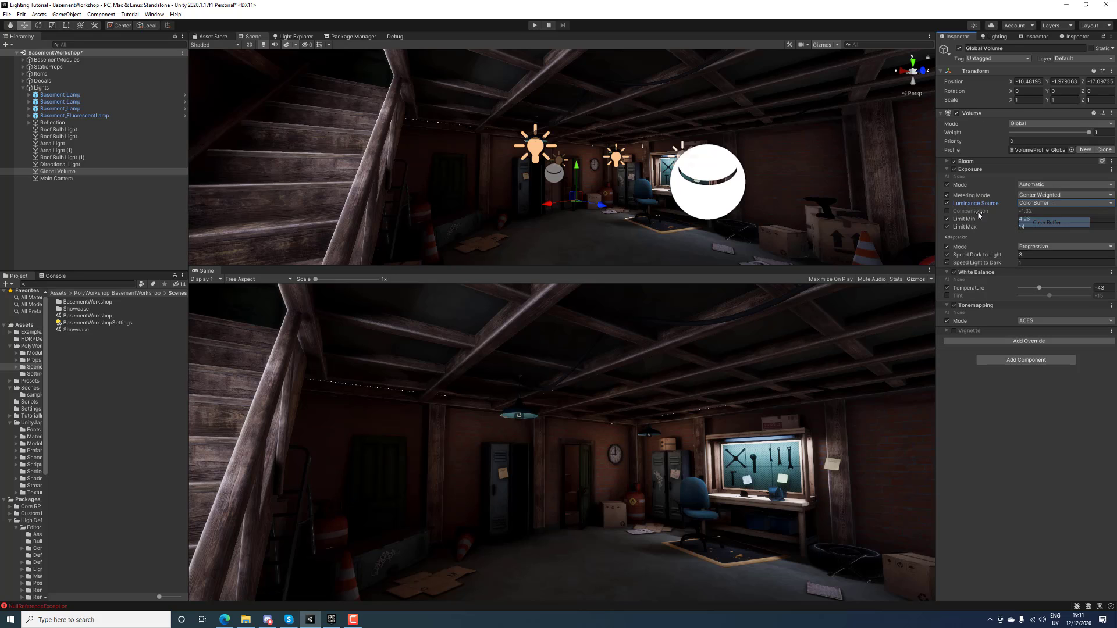
pyautogui.click(948, 203)
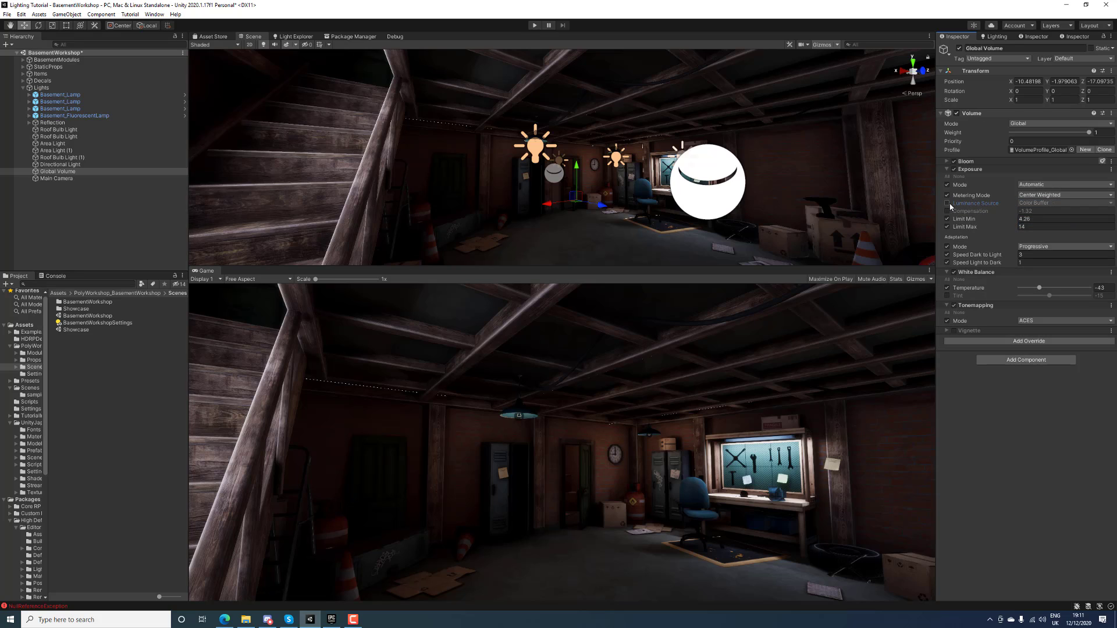
# Compare the Average and Center Weighted exposure metering modes and leave the Metering Mode on Average
pyautogui.click(1032, 197)
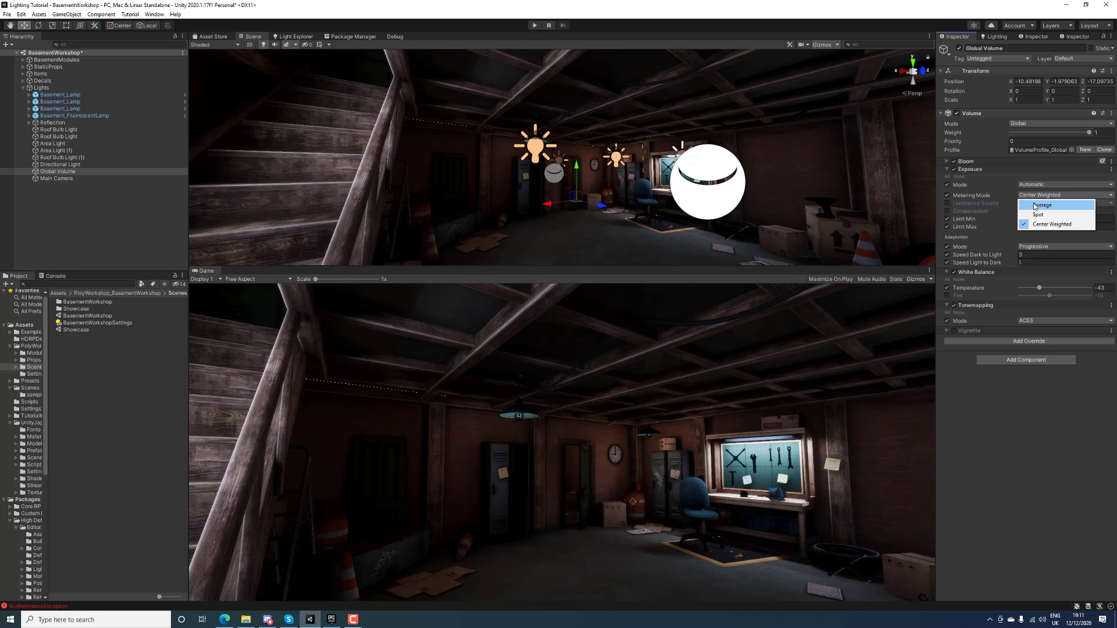
pyautogui.click(1035, 205)
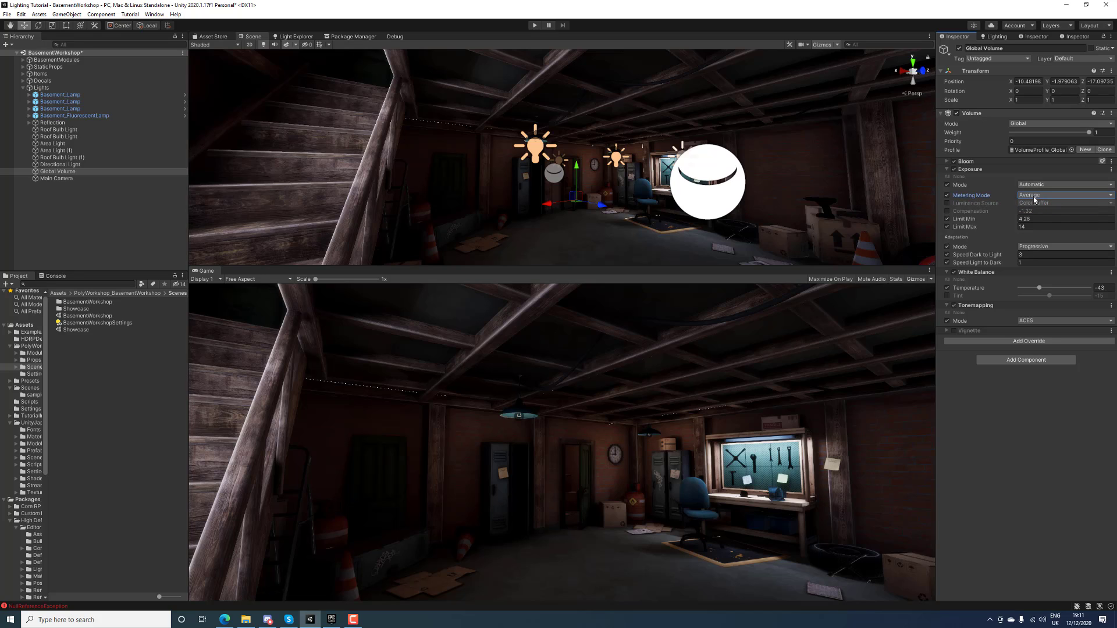
pyautogui.click(1035, 198)
pyautogui.click(1040, 224)
pyautogui.click(1030, 197)
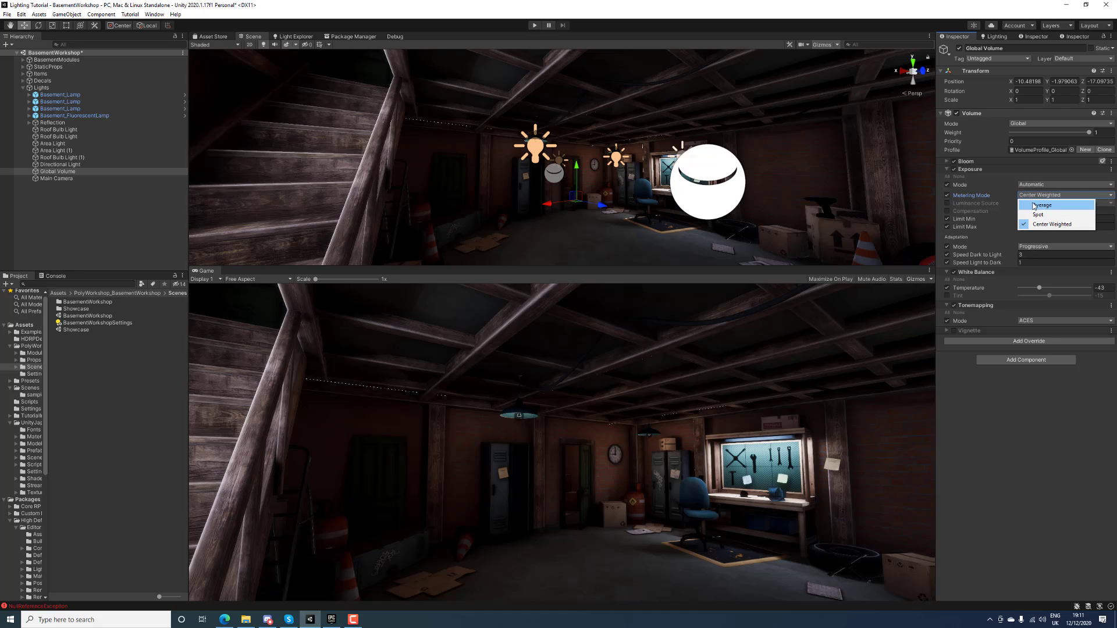
pyautogui.click(1035, 205)
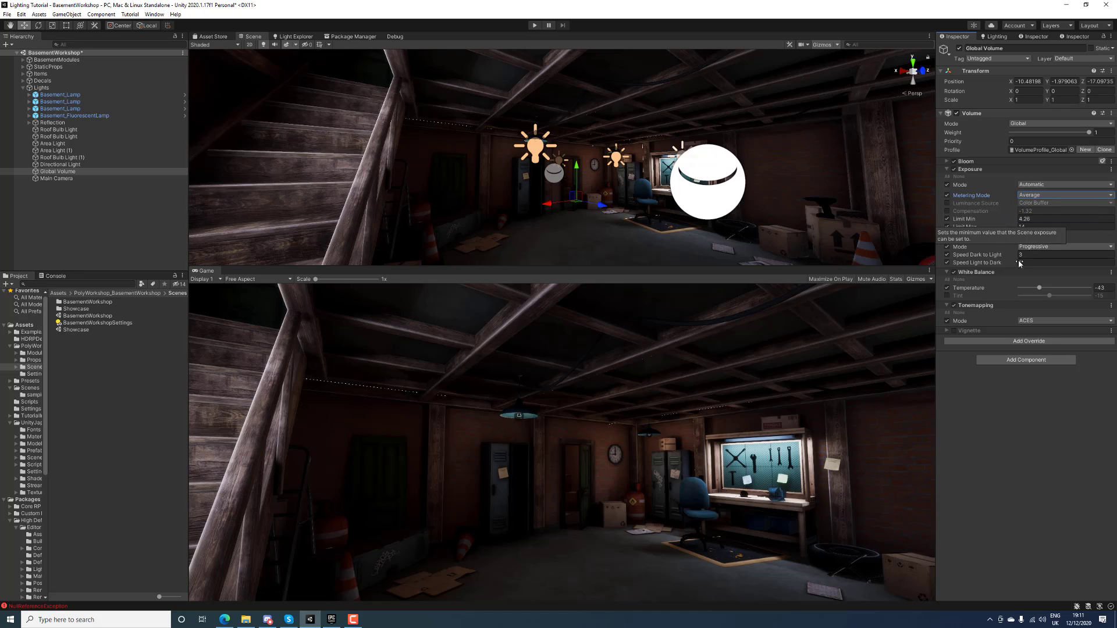
# Align Main Camera with a low view near the floor, looking past the sunlit patch and boxes towards the workbench
pyautogui.click(139, 180)
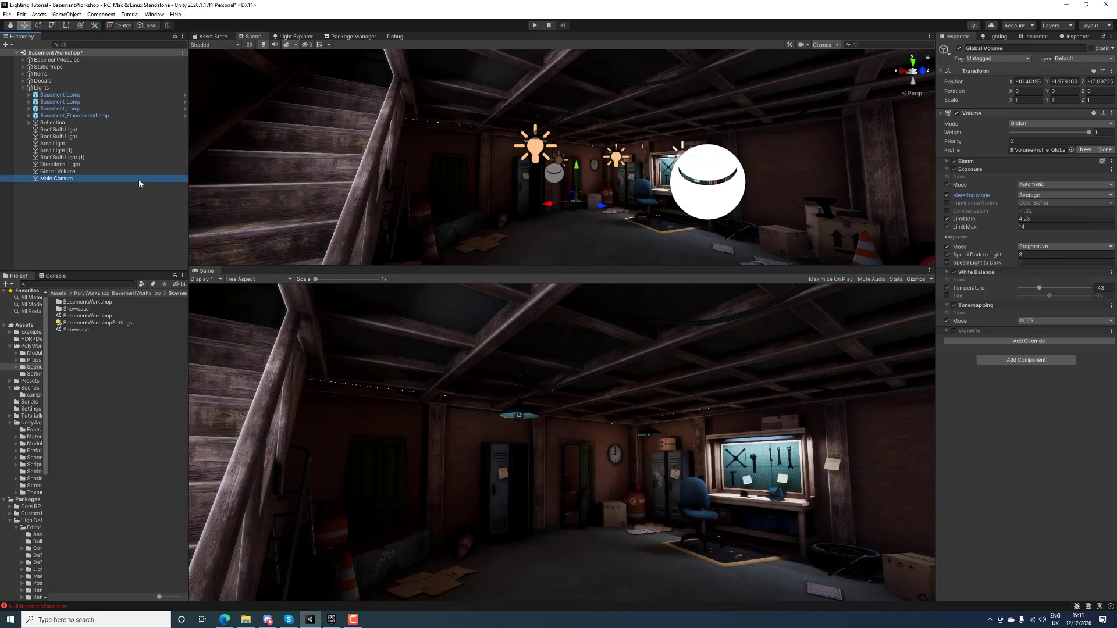
pyautogui.press('w')
pyautogui.moveTo(466, 184); pyautogui.dragTo(584, 177, button='right')
pyautogui.hotkey('ctrl', 'shift', 'f')
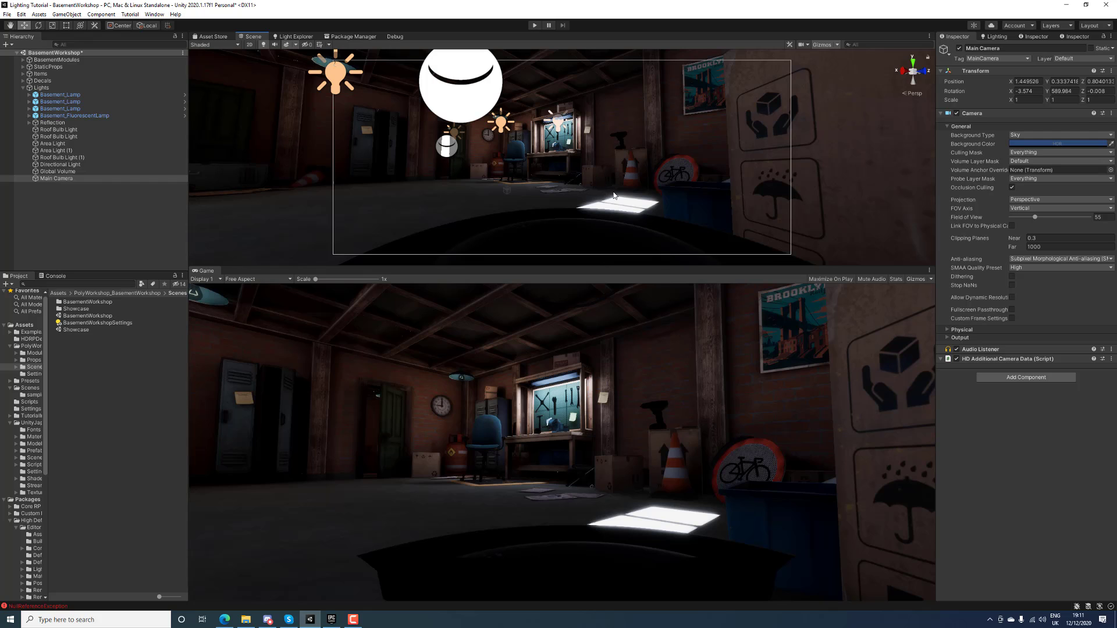
# Brighten the scene by setting the Exposure Limit Min on Global Volume to 3
pyautogui.click(107, 171)
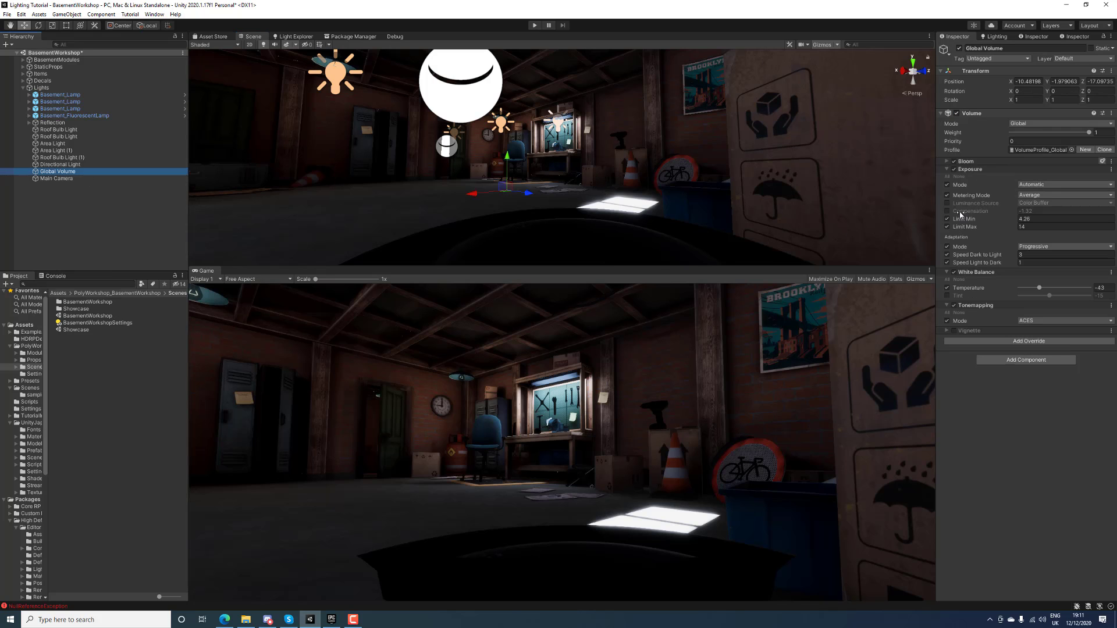
pyautogui.moveTo(960, 219); pyautogui.dragTo(956, 220)
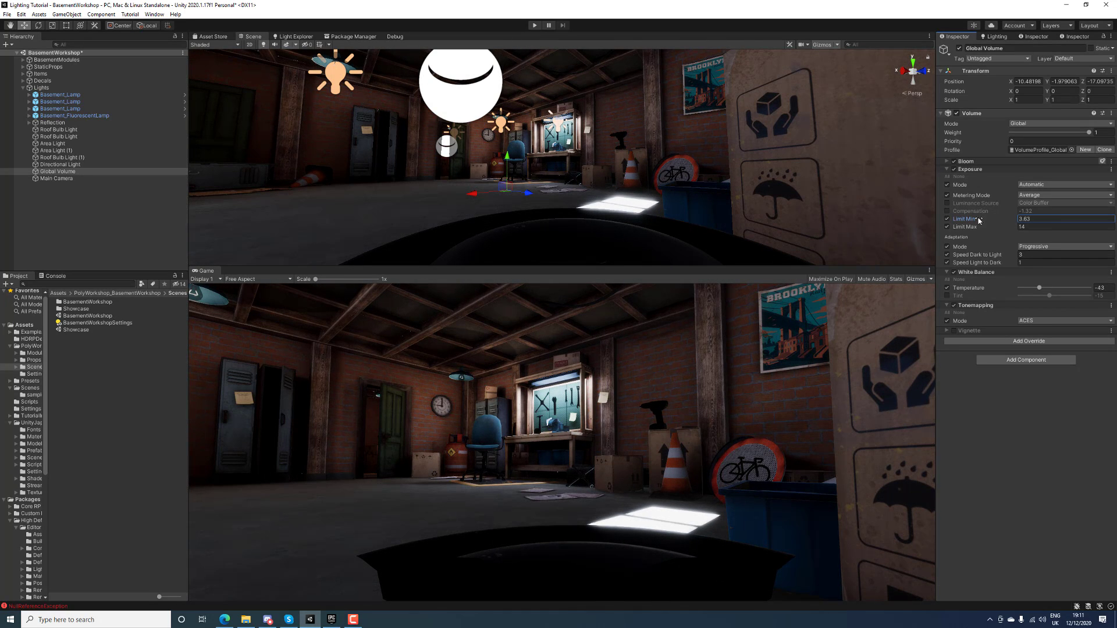
pyautogui.click(1043, 219)
pyautogui.write('3')
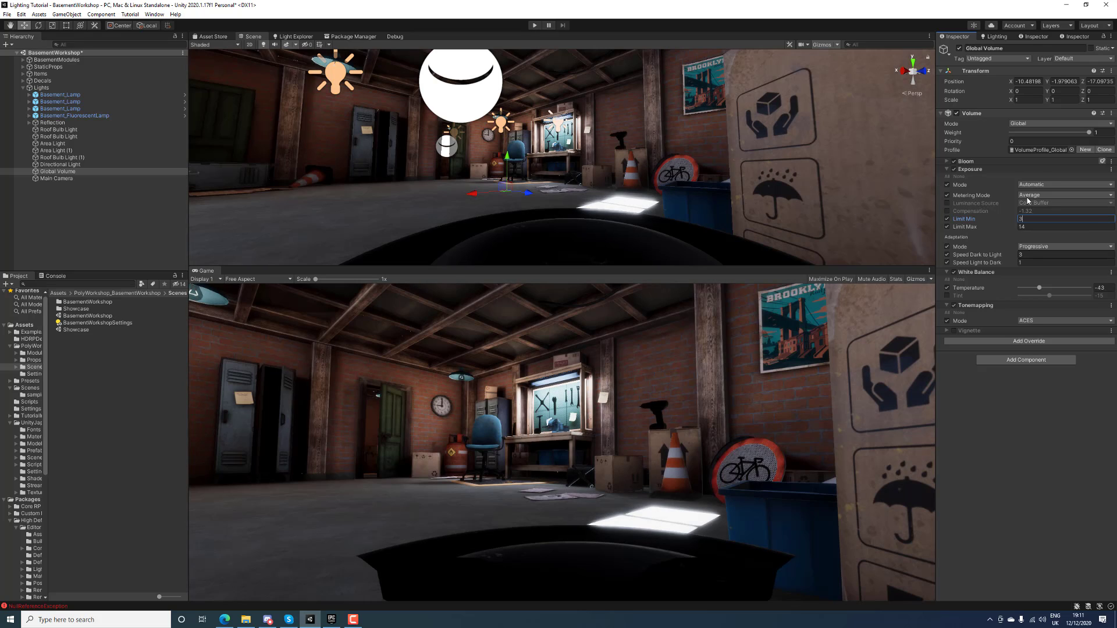
# Try the Spot and Center Weighted metering modes for the exposure and return the Metering Mode to Average
pyautogui.click(1030, 196)
pyautogui.click(1037, 214)
pyautogui.click(1036, 196)
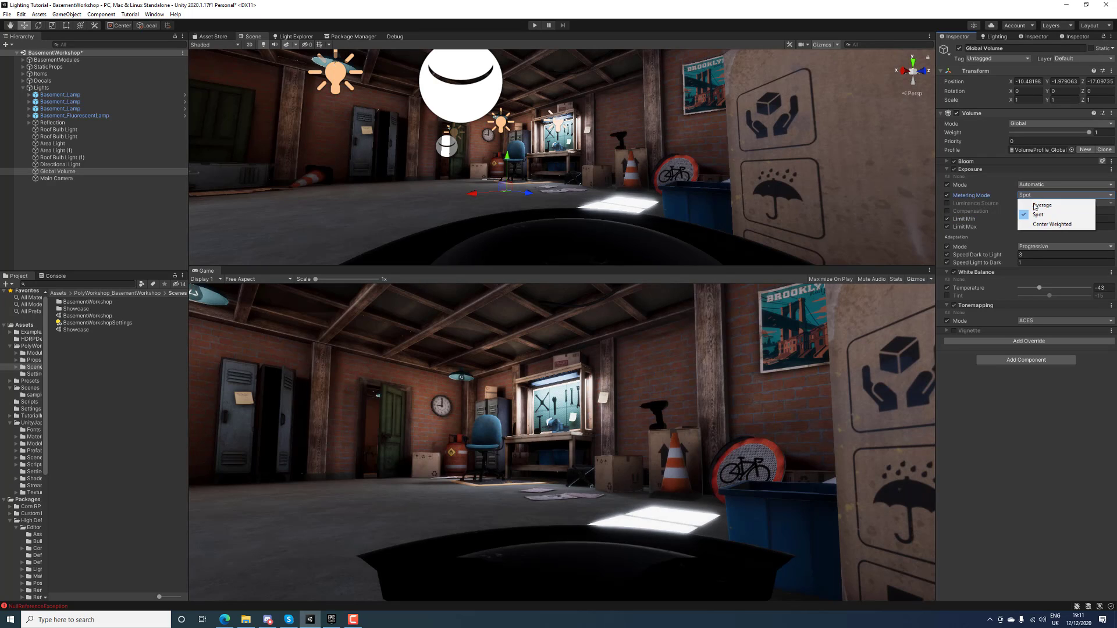
pyautogui.click(1034, 226)
pyautogui.click(1029, 196)
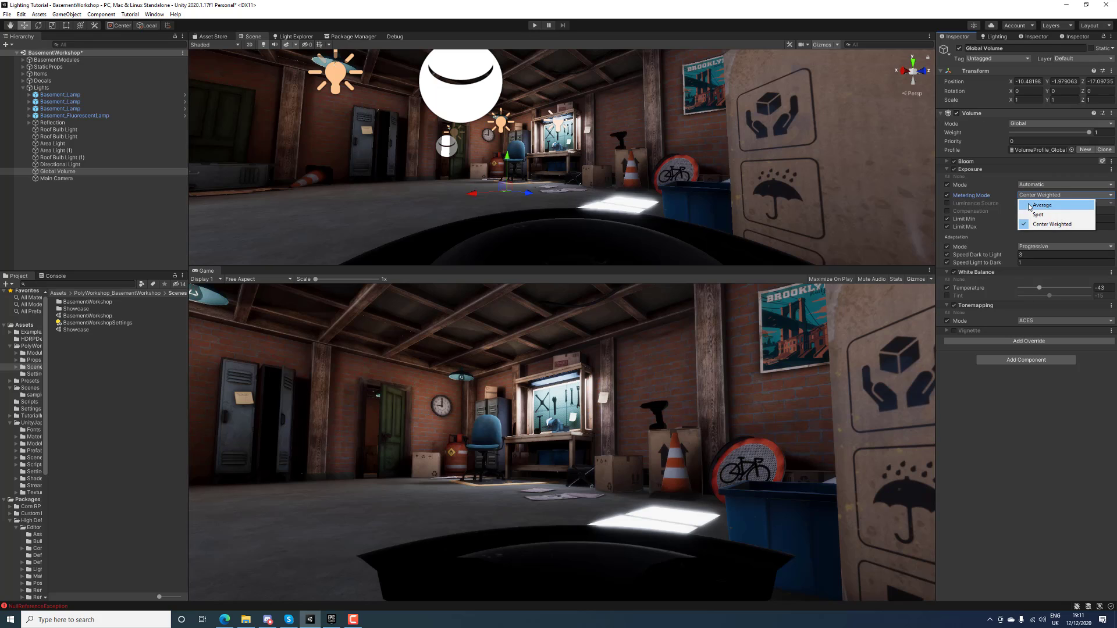
pyautogui.click(1031, 205)
# Set the Exposure mode of Global Volume to Fixed
pyautogui.click(1026, 185)
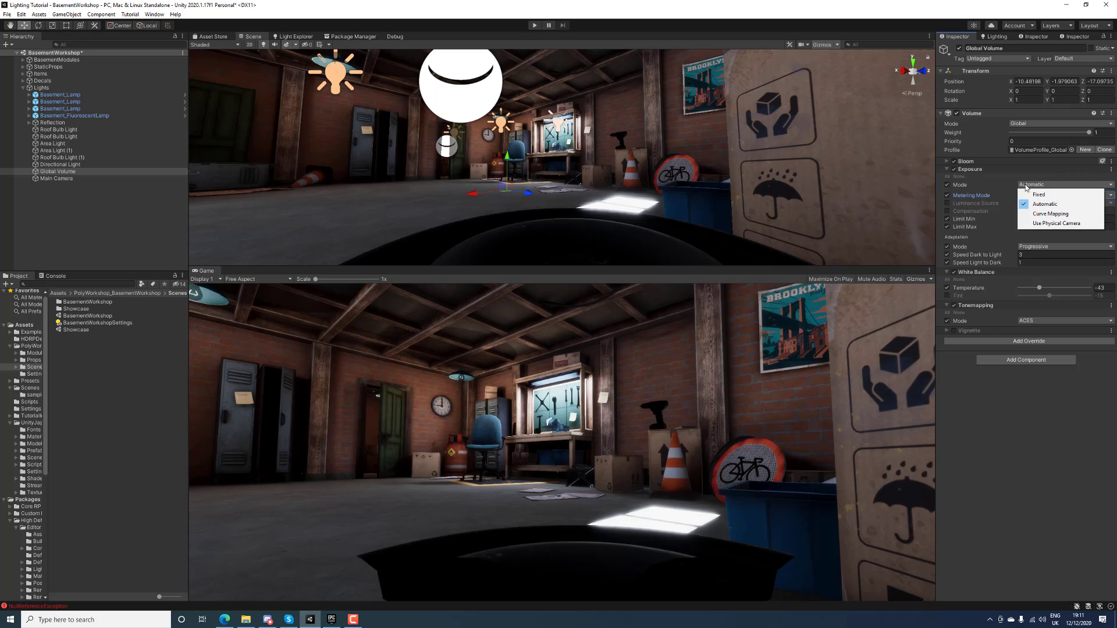
pyautogui.click(1029, 195)
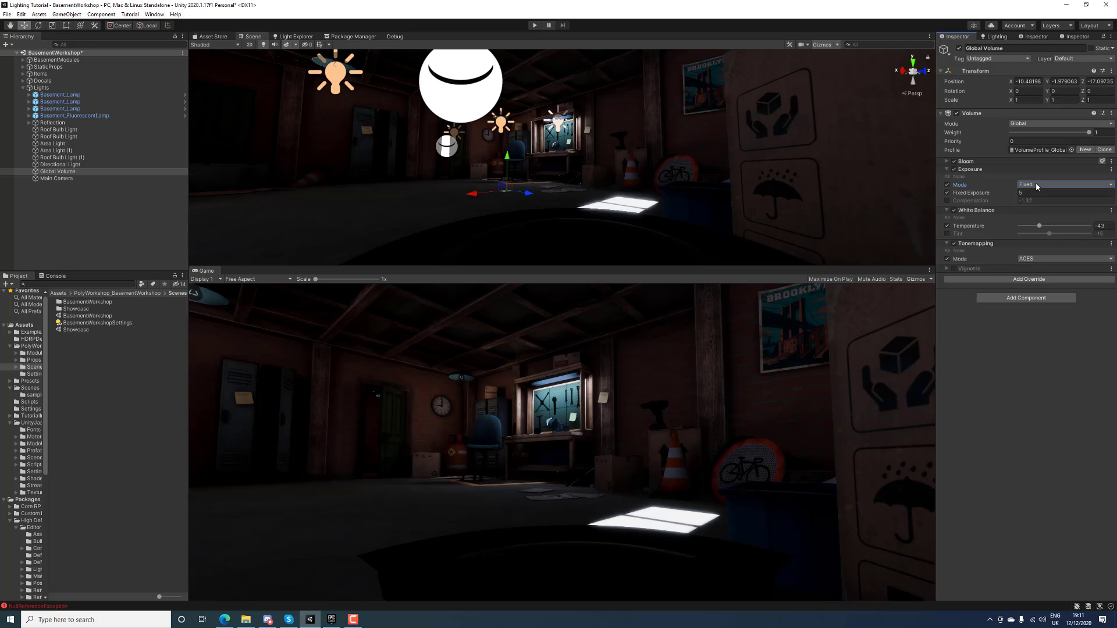
# Try Curve Mapping as the Exposure mode of Global Volume and switch the mode to Automatic
pyautogui.click(1038, 185)
pyautogui.click(1042, 214)
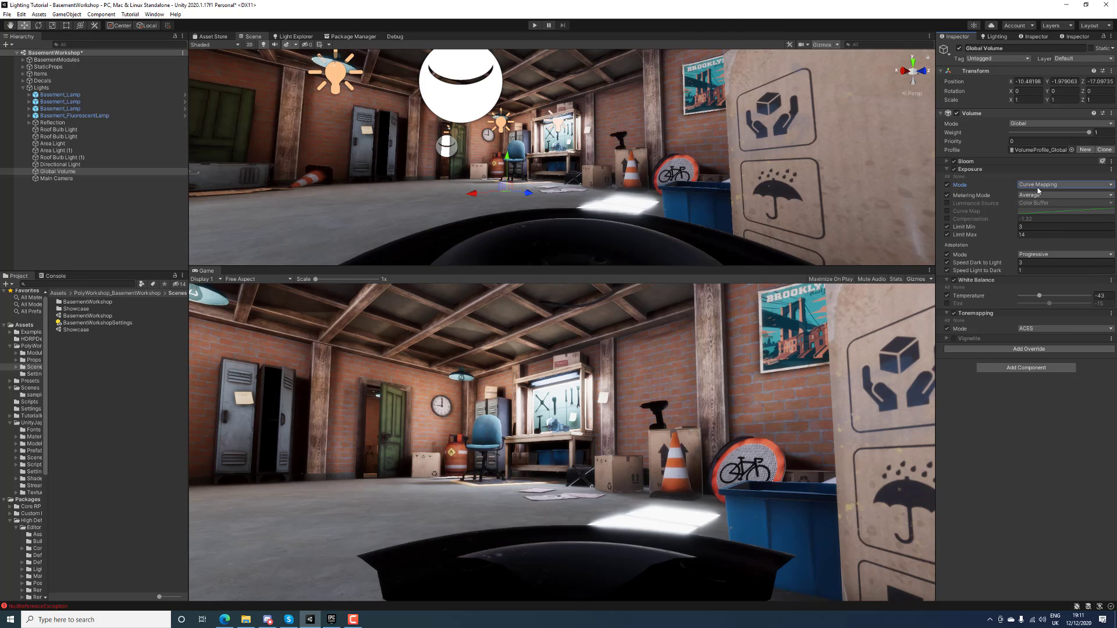
pyautogui.click(1040, 185)
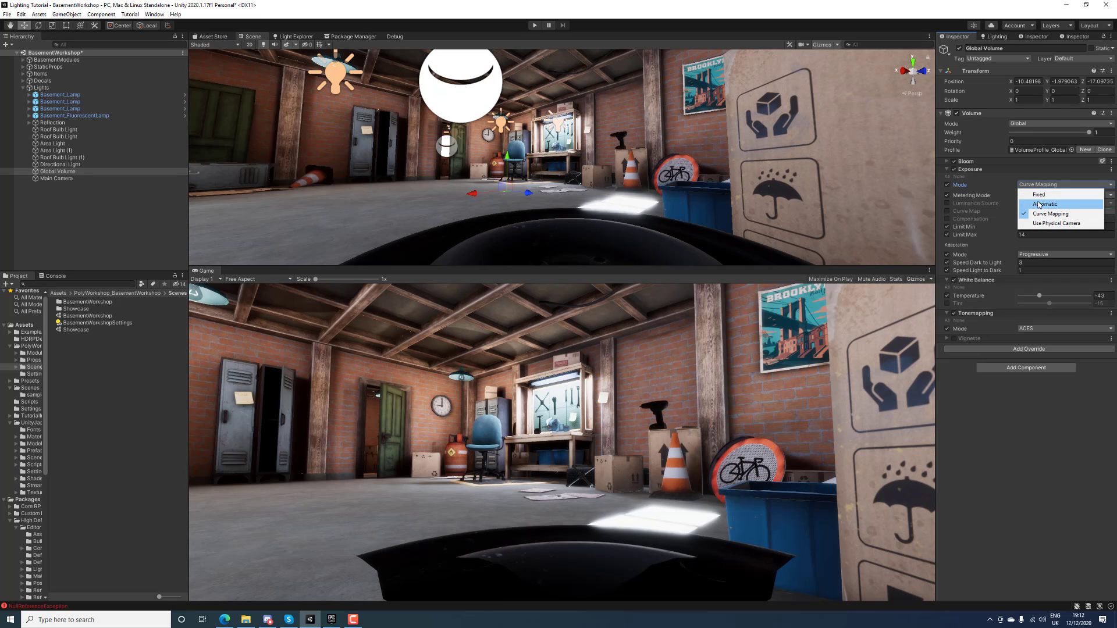
pyautogui.click(1039, 204)
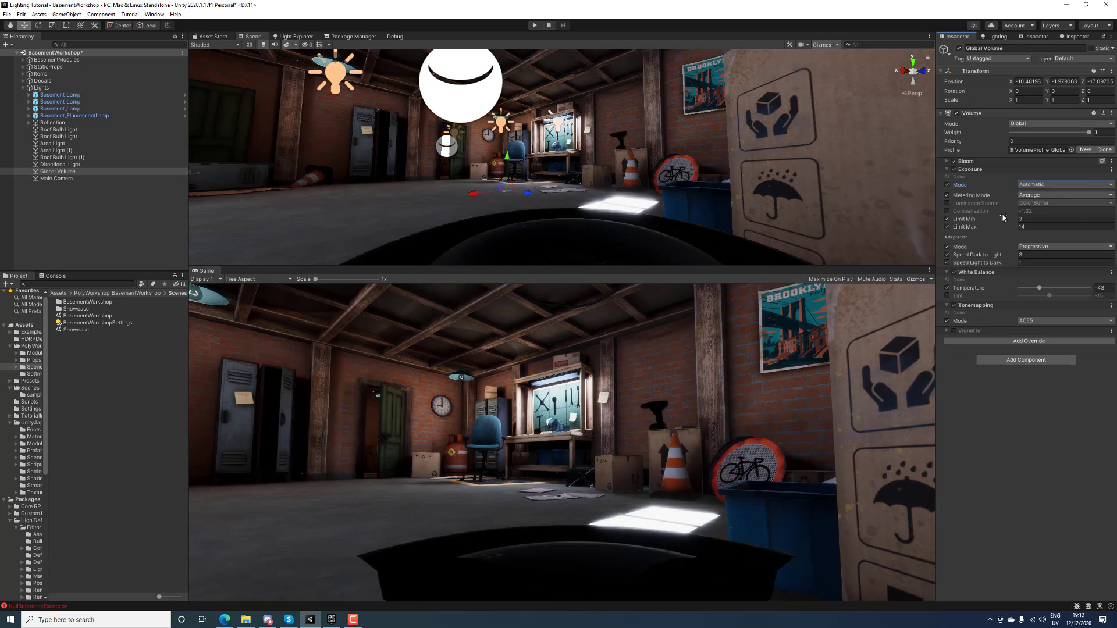
pyautogui.click(1034, 197)
pyautogui.click(1034, 199)
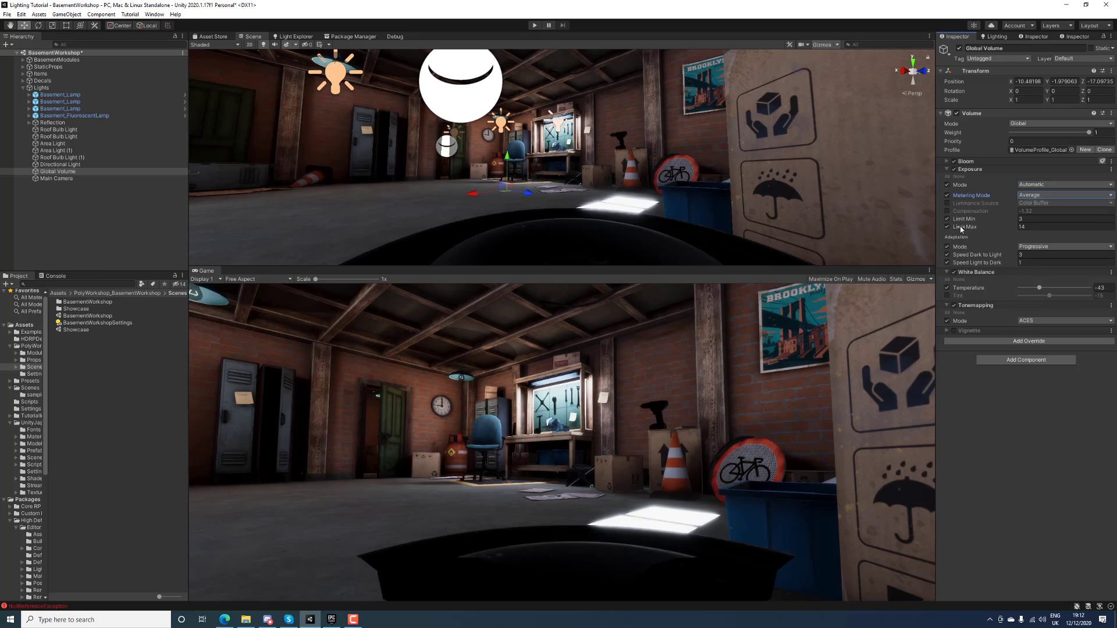
# Set the Exposure Limit Min on Global Volume to 3.5
pyautogui.moveTo(961, 220); pyautogui.dragTo(967, 222)
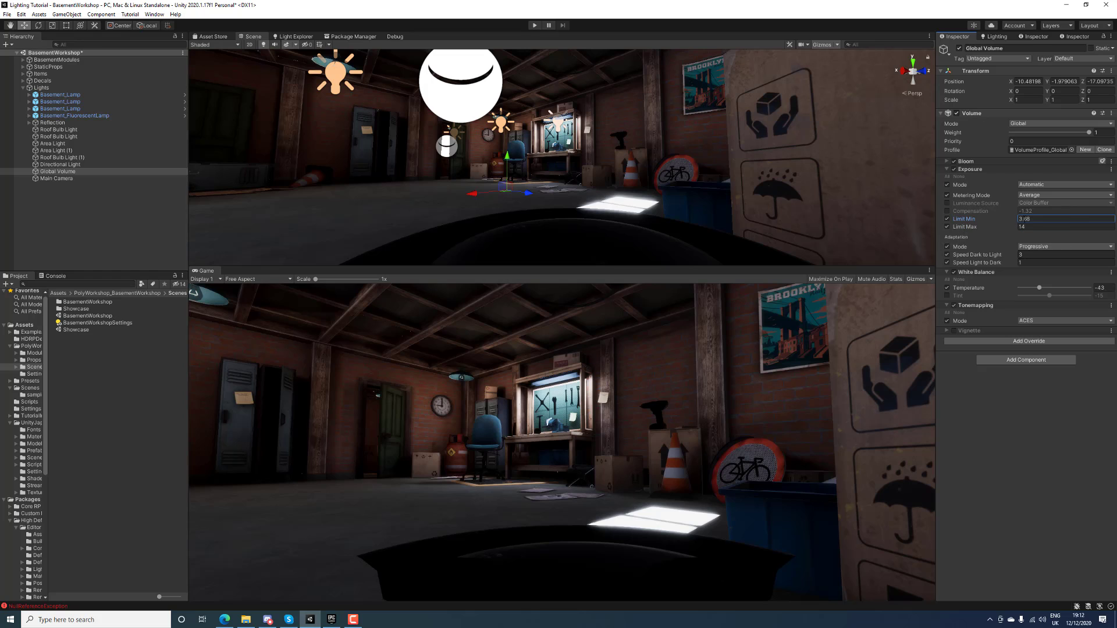
pyautogui.moveTo(1024, 219); pyautogui.dragTo(1034, 220)
pyautogui.write('5')
# Check the lighting of the dark side room by aligning Main Camera with views of the gas cylinder, cardboard boxes and ceiling
pyautogui.doubleClick(96, 176)
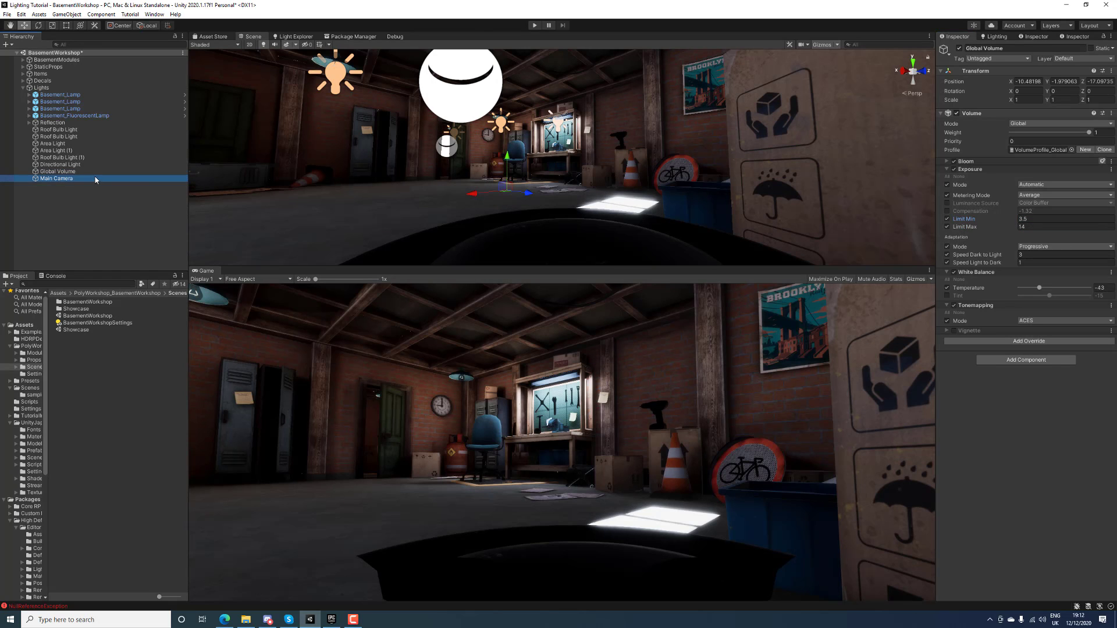
pyautogui.press('w')
pyautogui.moveTo(409, 142); pyautogui.dragTo(512, 176, button='right')
pyautogui.hotkey('ctrl', 'shift', 'f')
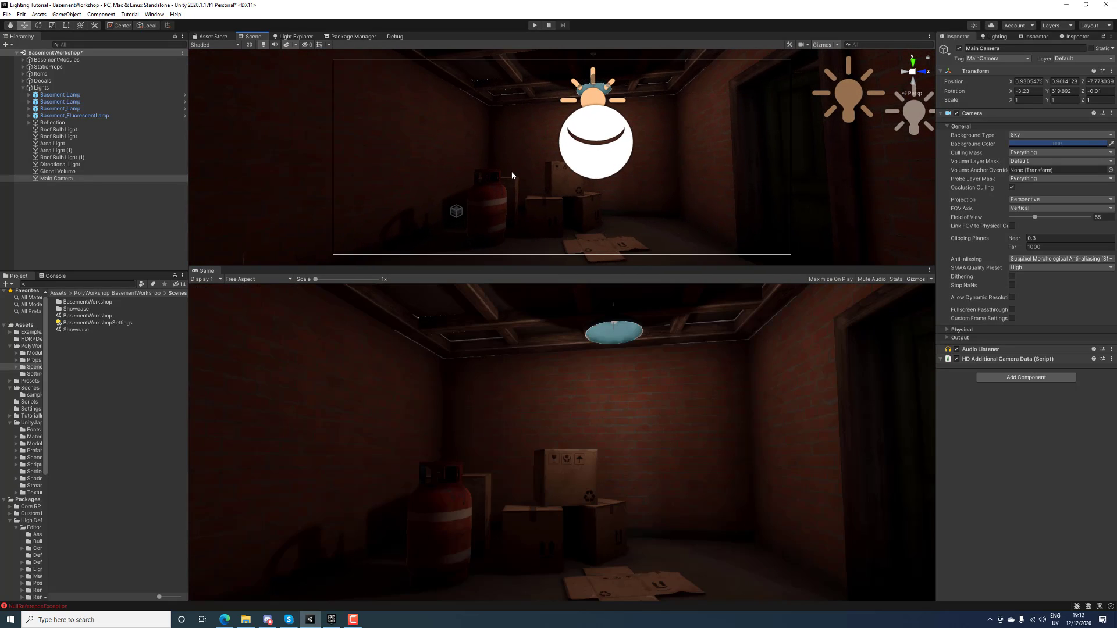
pyautogui.moveTo(529, 166); pyautogui.dragTo(588, 173, button='right')
pyautogui.hotkey('ctrl', 'shift', 'f')
pyautogui.hotkey('ctrl', 'shift', 'f')
pyautogui.moveTo(484, 157); pyautogui.dragTo(393, 46, button='right')
pyautogui.press('f')
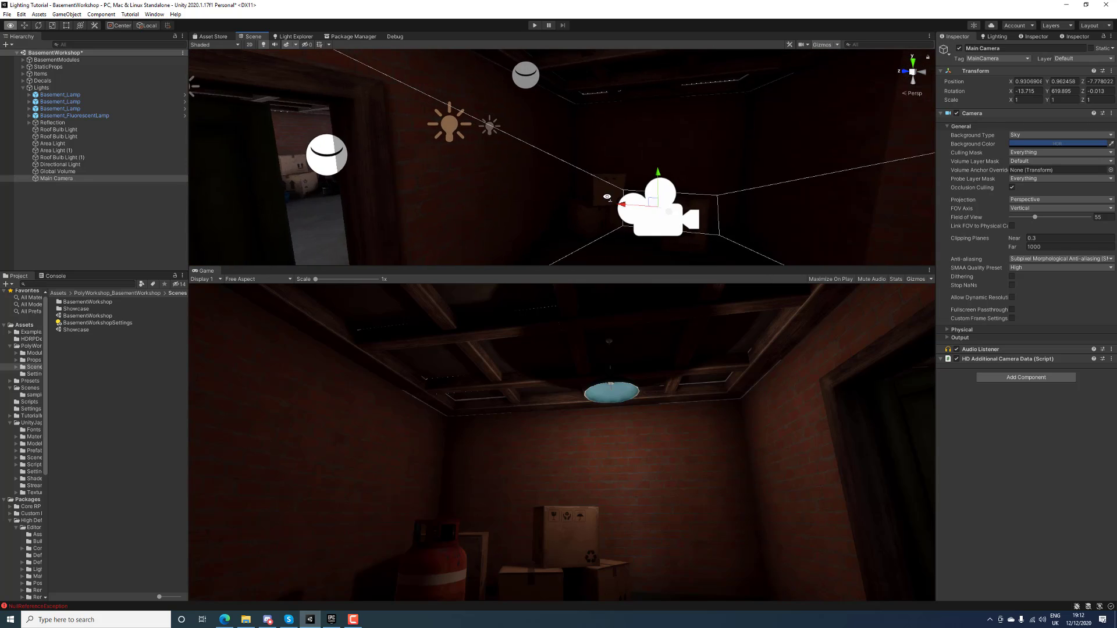
pyautogui.hotkey('ctrl', 'shift', 'f')
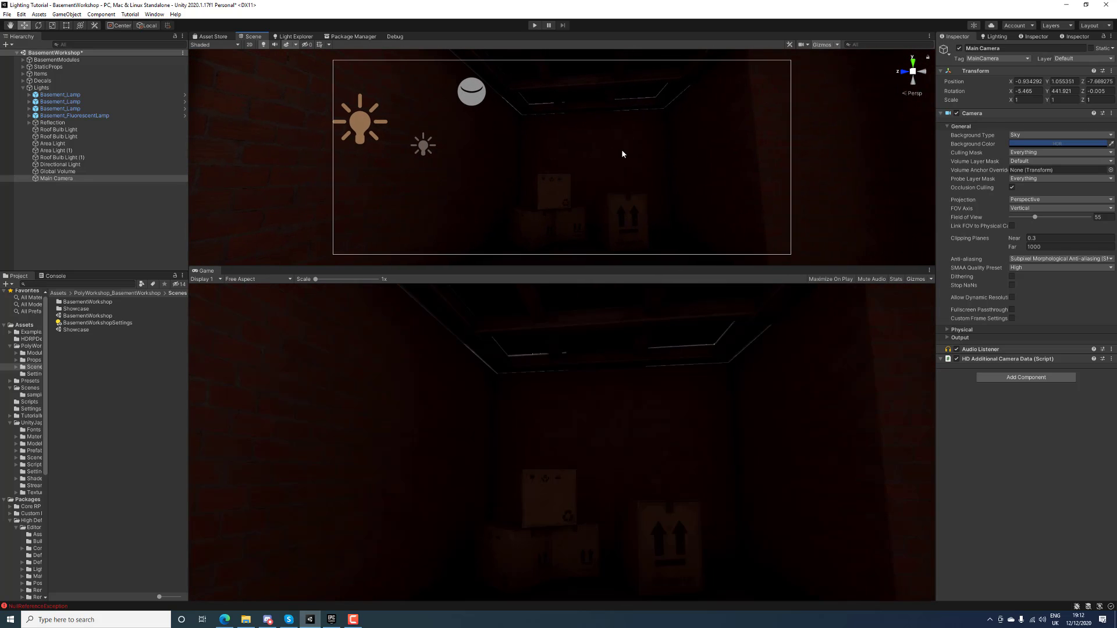
# Align Main Camera with a wide view past the workbench and office chair towards the back window and the staircase
pyautogui.moveTo(622, 154); pyautogui.dragTo(485, 163, button='right')
pyautogui.hotkey('ctrl', 'shift', 'f')
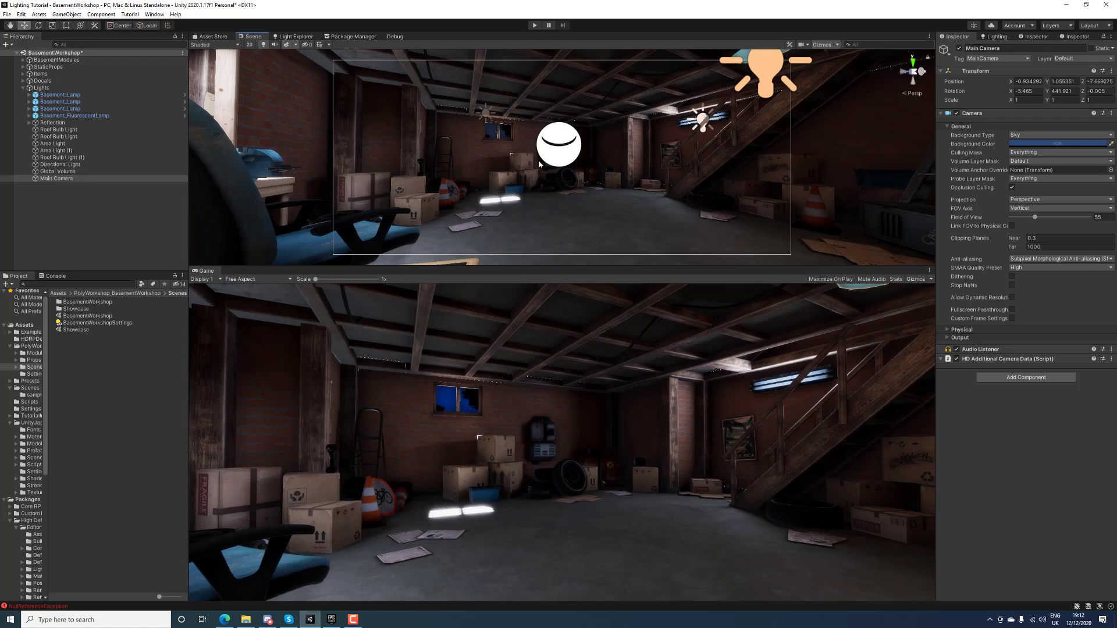
pyautogui.moveTo(563, 166); pyautogui.dragTo(566, 164, button='right')
pyautogui.press('s')
pyautogui.hotkey('ctrl', 'shift', 'f')
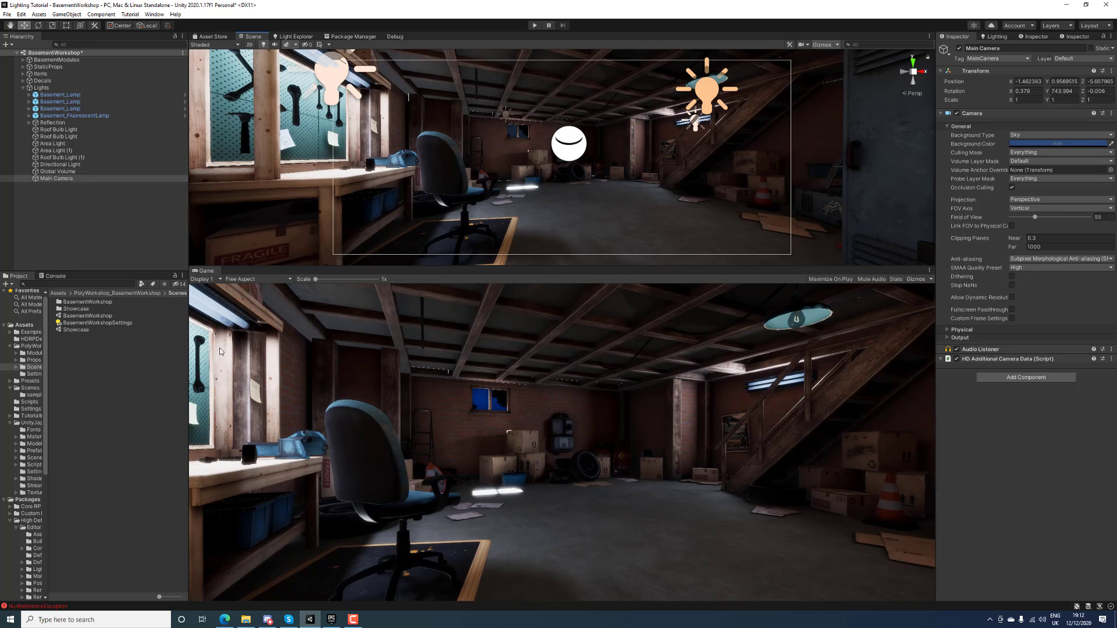
# Enable the Vignette override on Global Volume and set its Intensity to 0.194
pyautogui.click(85, 172)
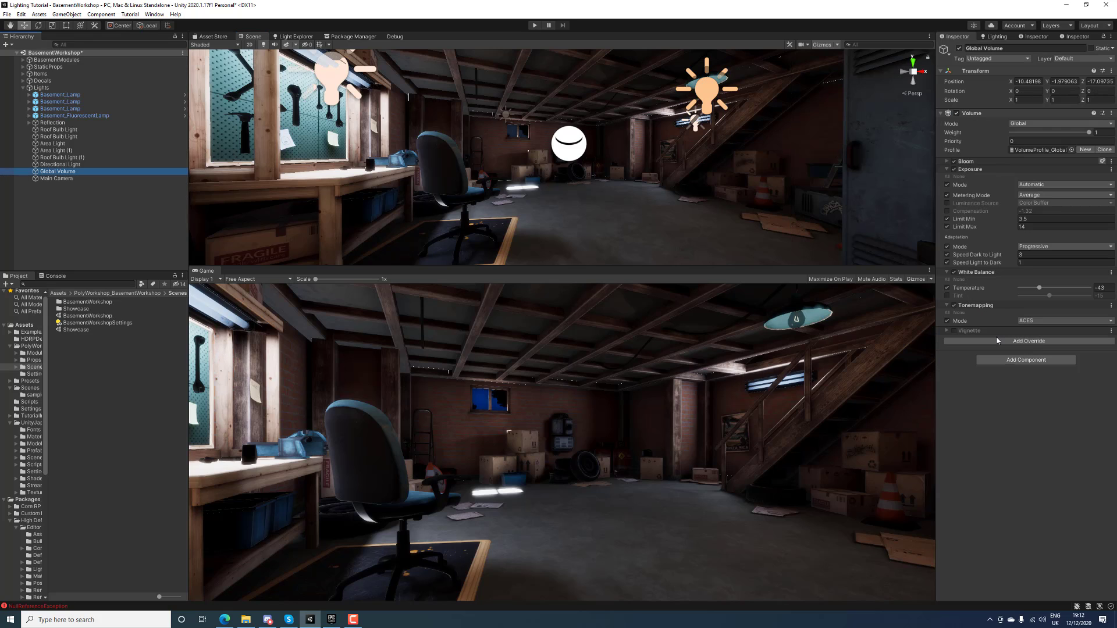
pyautogui.click(954, 330)
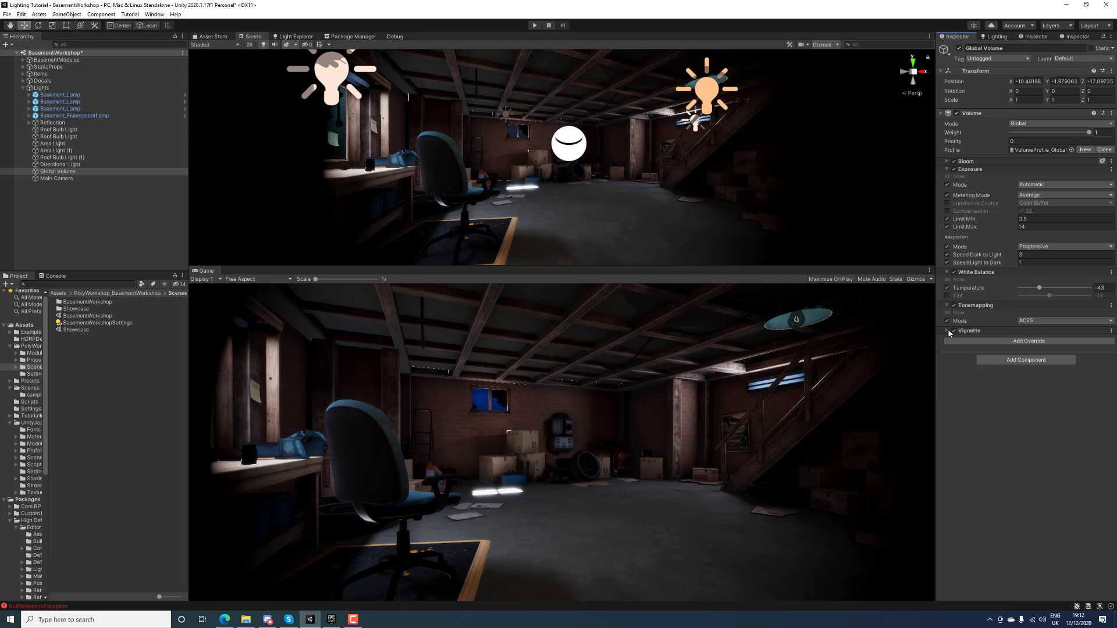
pyautogui.click(948, 331)
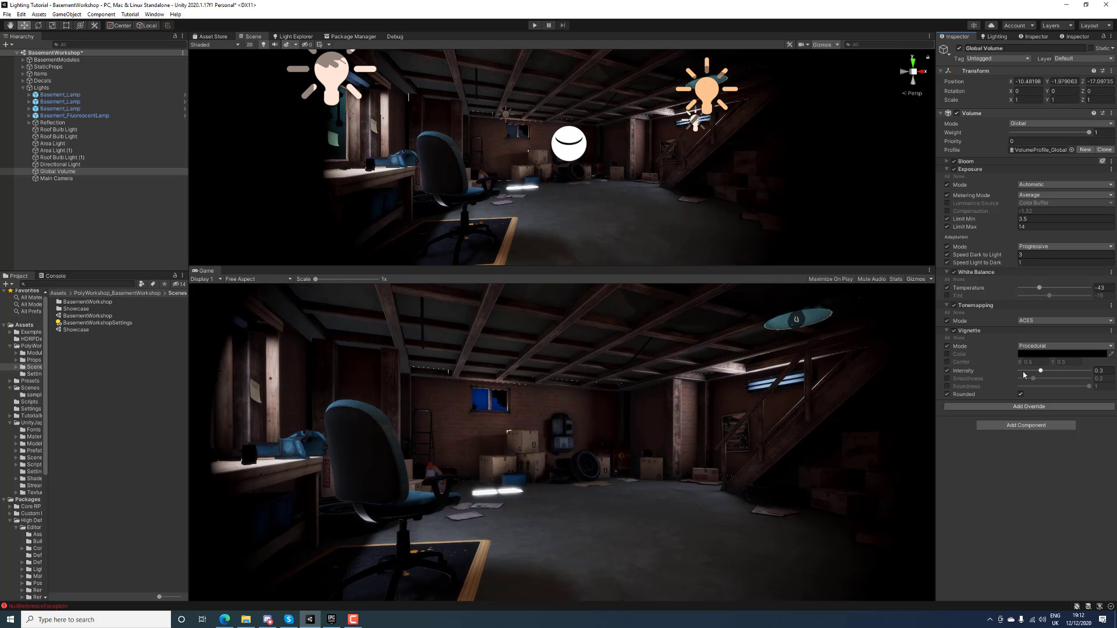
pyautogui.moveTo(1040, 372); pyautogui.dragTo(1034, 372)
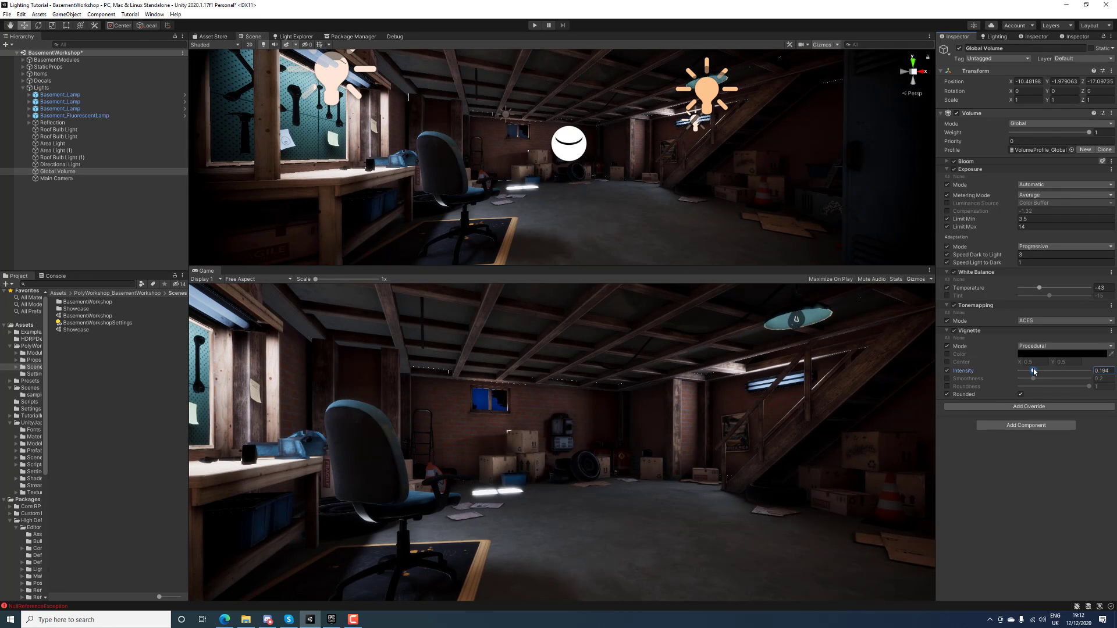
# Add an Indirect Lighting Controller override to Global Volume and disable it
pyautogui.click(1030, 406)
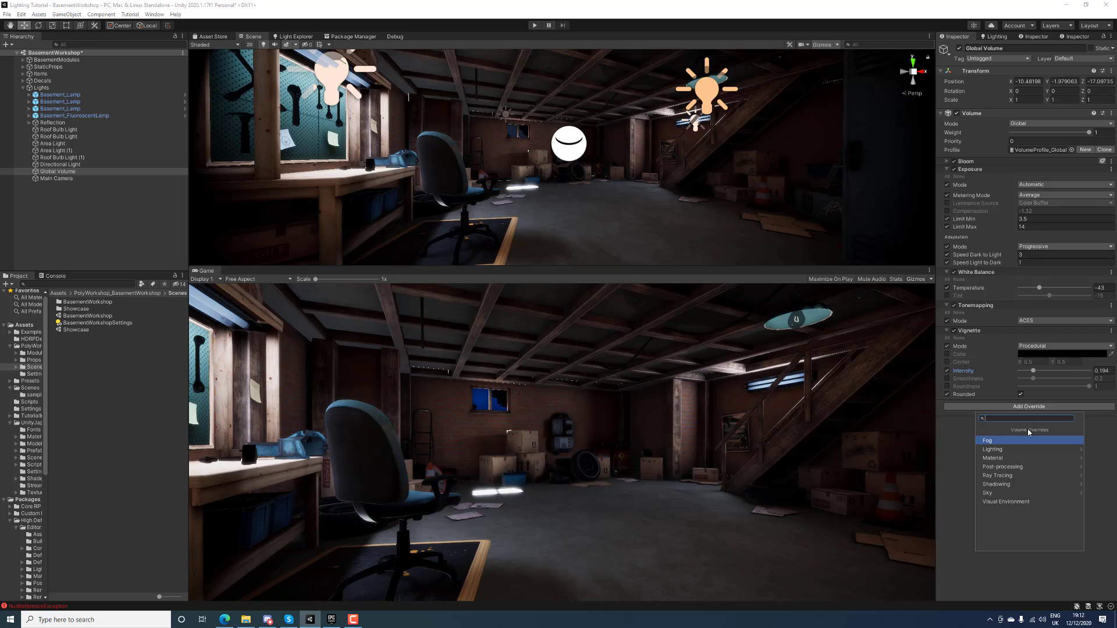
pyautogui.click(1022, 450)
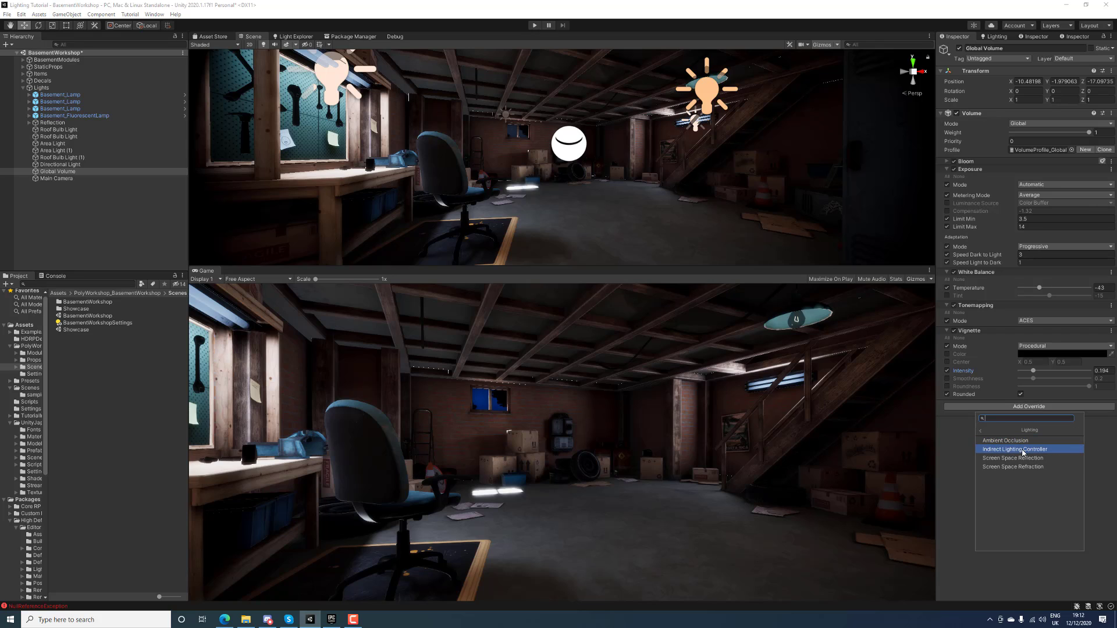
pyautogui.click(1023, 451)
pyautogui.click(948, 412)
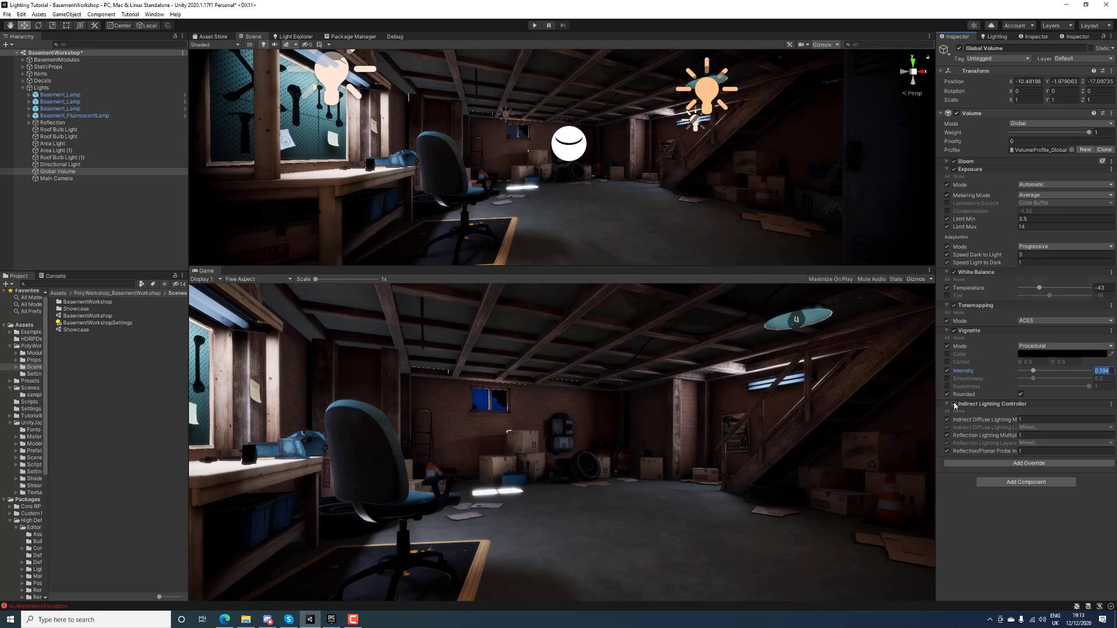
pyautogui.click(955, 405)
# Try the ray-traced Global Illumination (Preview) override on Global Volume and disable it
pyautogui.click(1028, 463)
pyautogui.click(1009, 533)
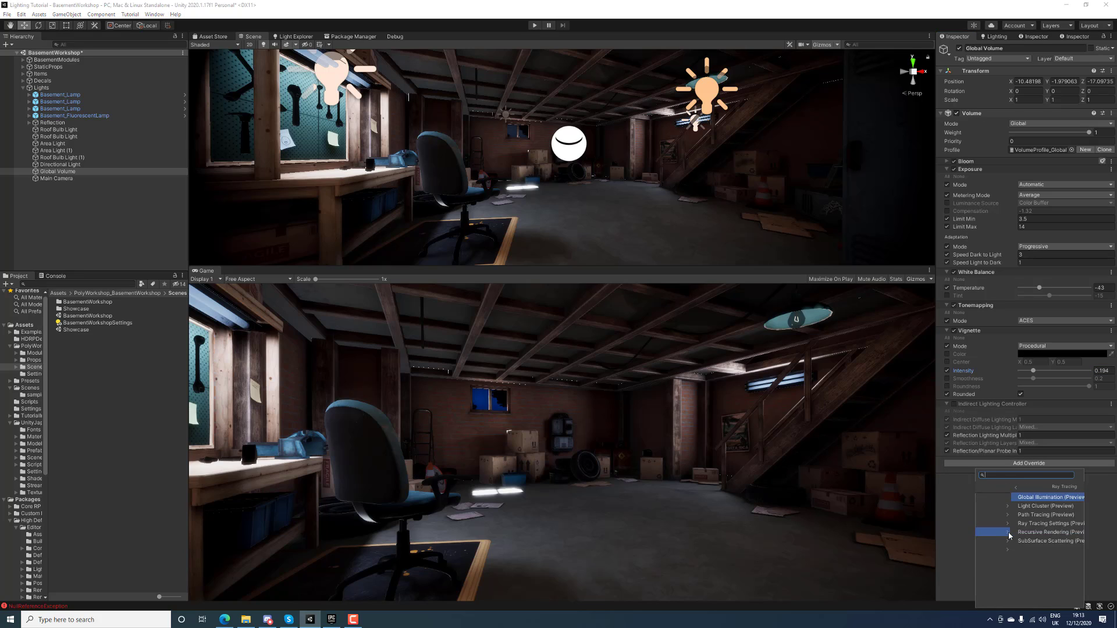
pyautogui.click(1024, 498)
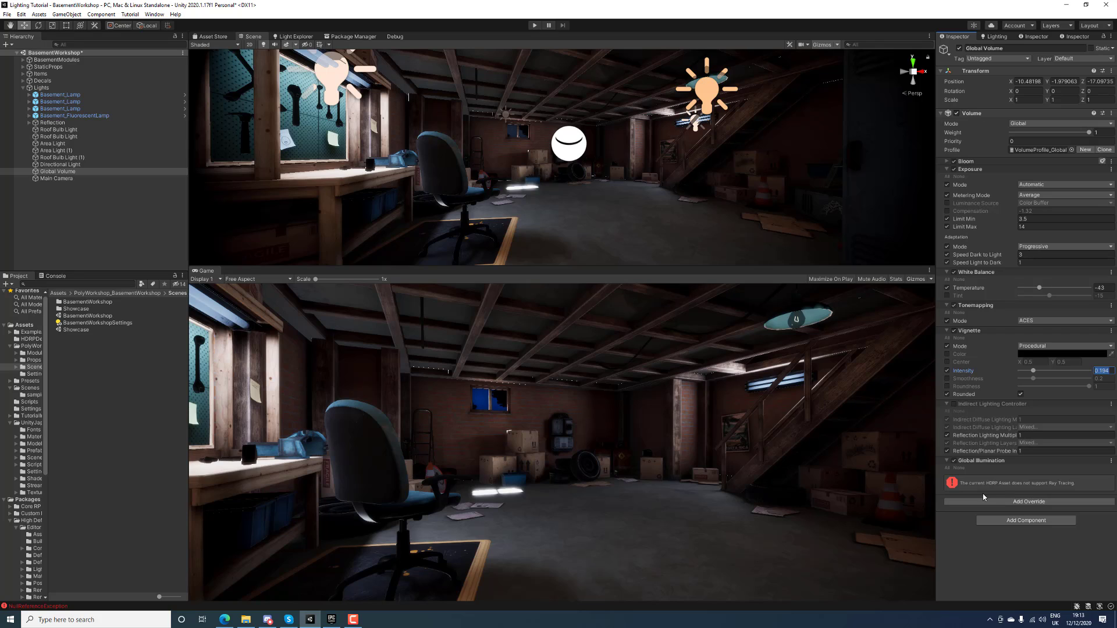
pyautogui.click(954, 460)
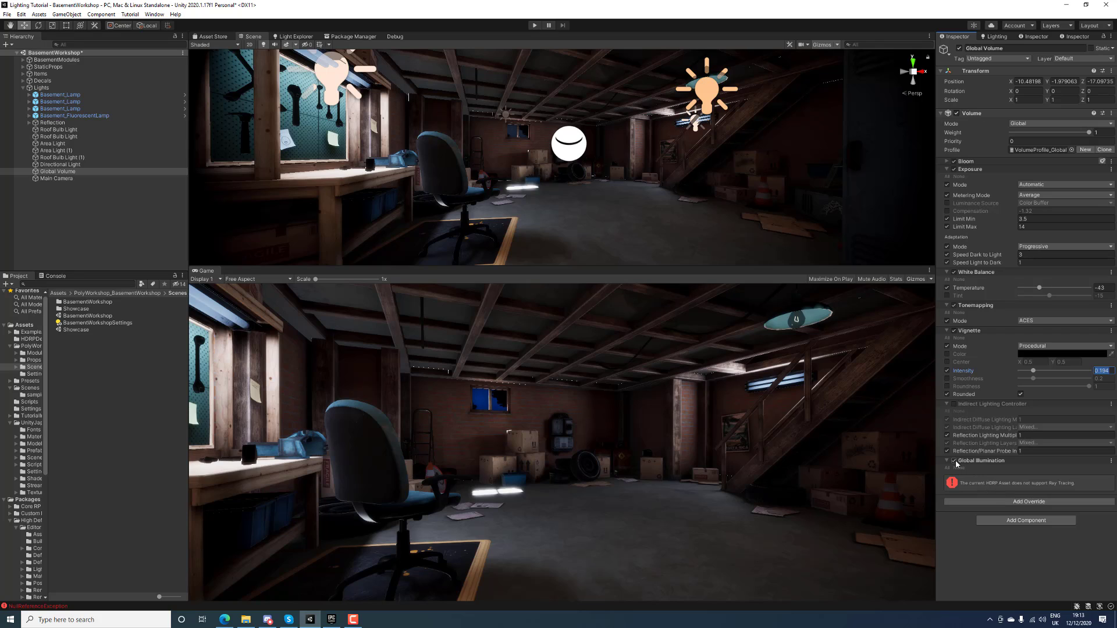
# Add the Ray Tracing Settings (Preview) override to Global Volume and enable its Ray Bias parameter
pyautogui.click(1001, 502)
pyautogui.click(1008, 440)
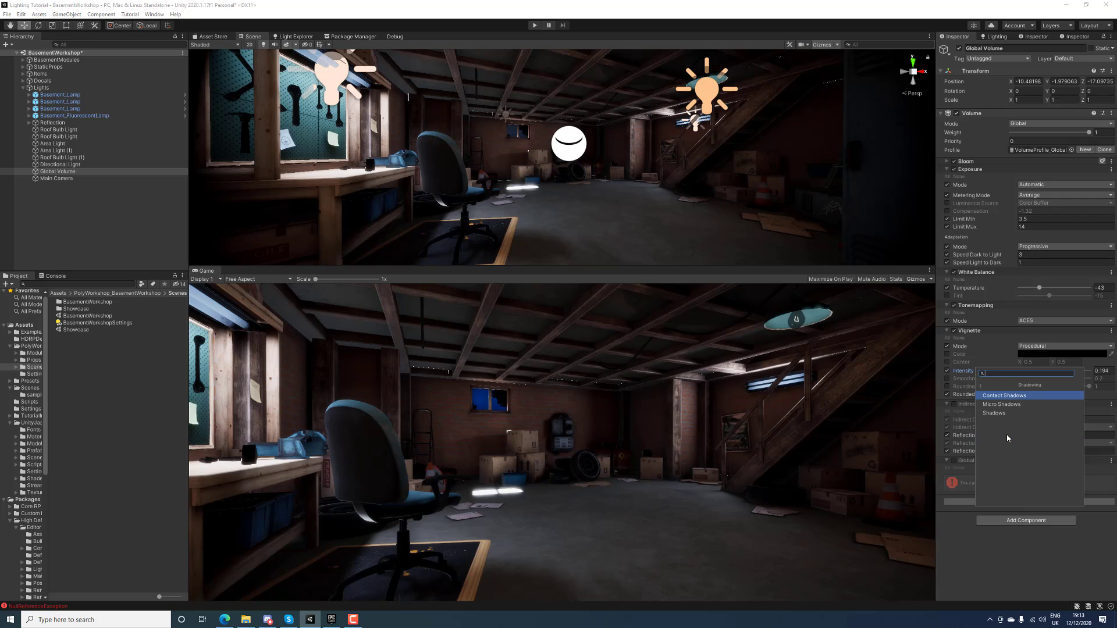
pyautogui.click(983, 386)
pyautogui.click(995, 430)
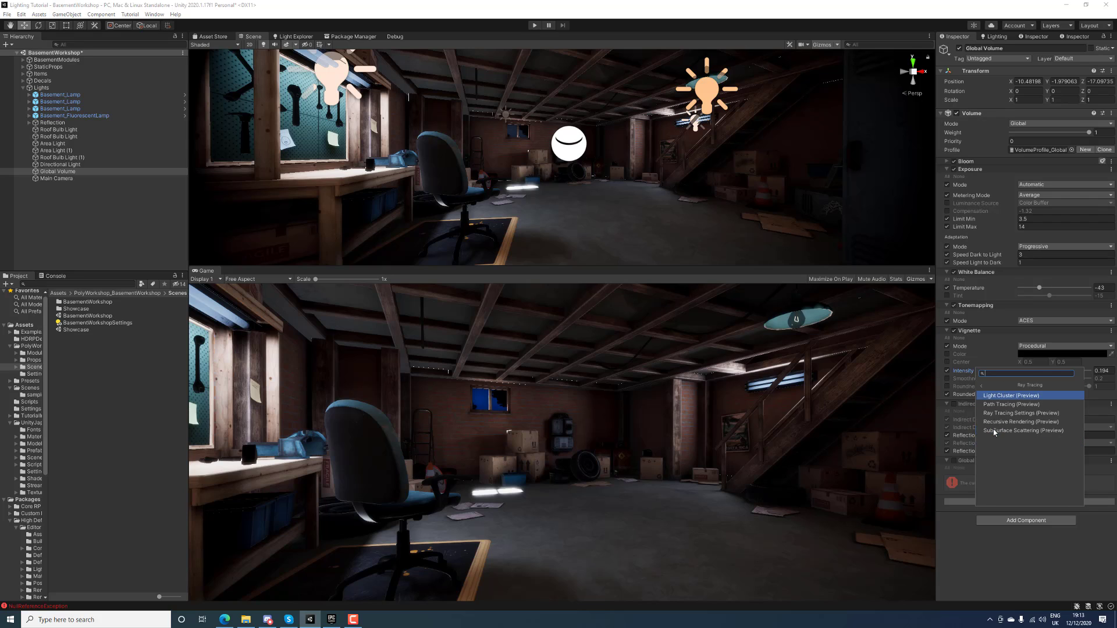
pyautogui.click(1001, 413)
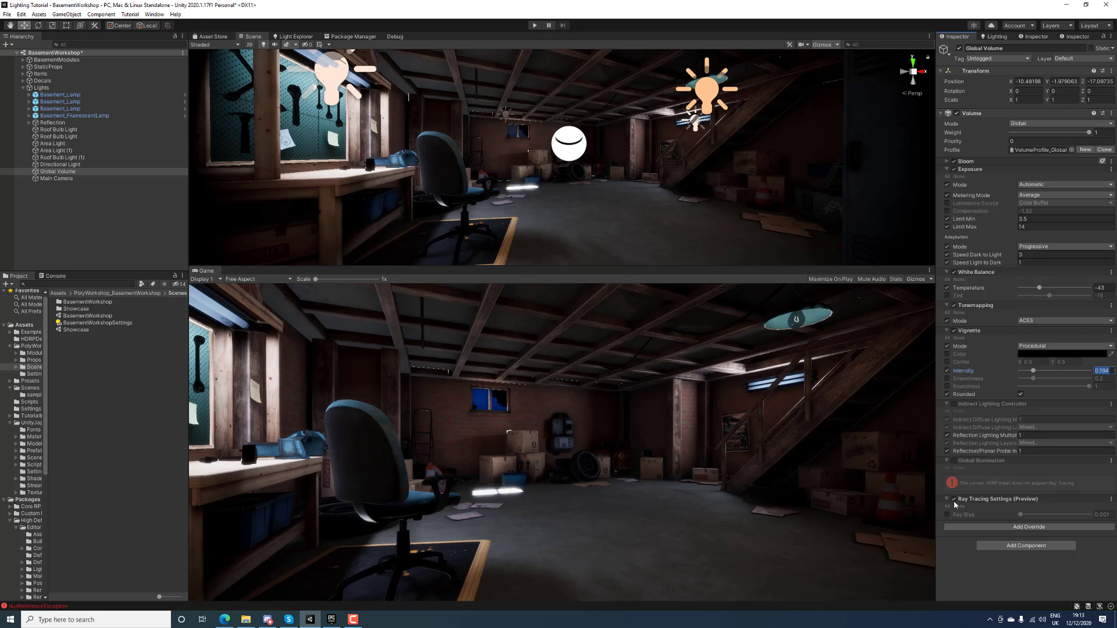
pyautogui.click(948, 515)
# Remove the Global Illumination and Ray Tracing Settings overrides from Global Volume
pyautogui.click(1109, 462)
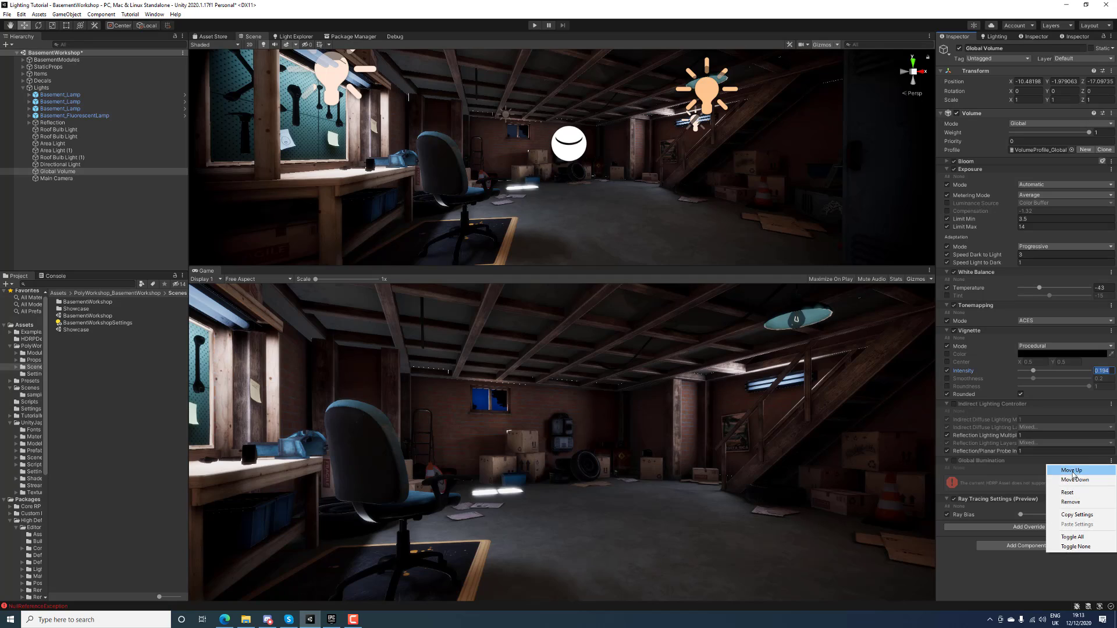
pyautogui.click(1071, 502)
pyautogui.click(1111, 461)
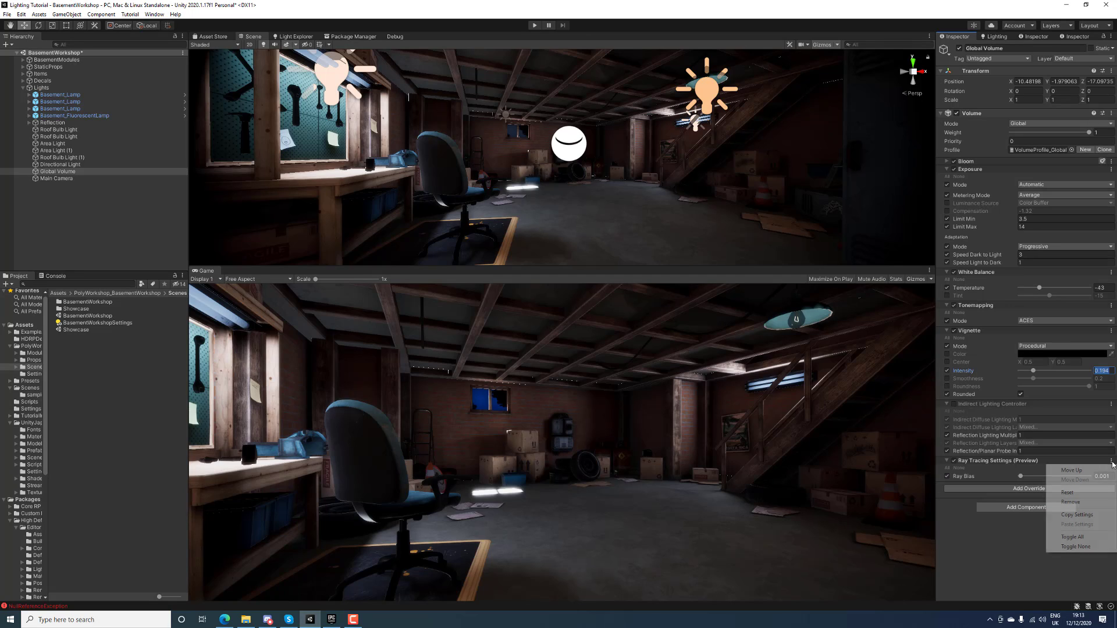
pyautogui.click(1070, 499)
# Add a Lift, Gamma, Gain override with all three parameters enabled and remove the Indirect Lighting Controller from Global Volume
pyautogui.click(1012, 464)
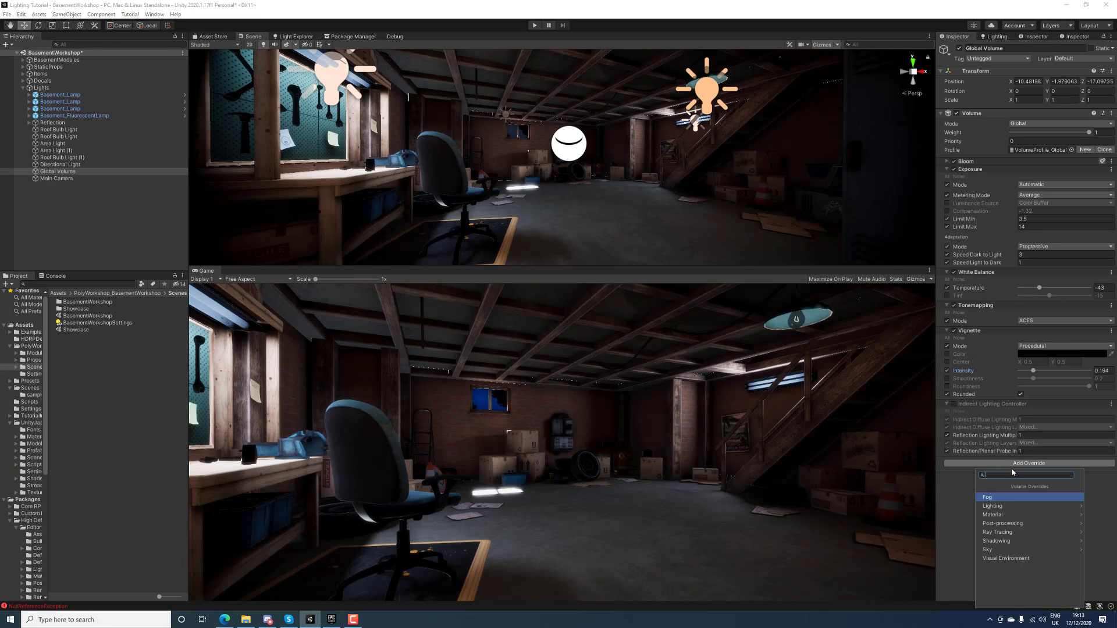
pyautogui.click(1022, 530)
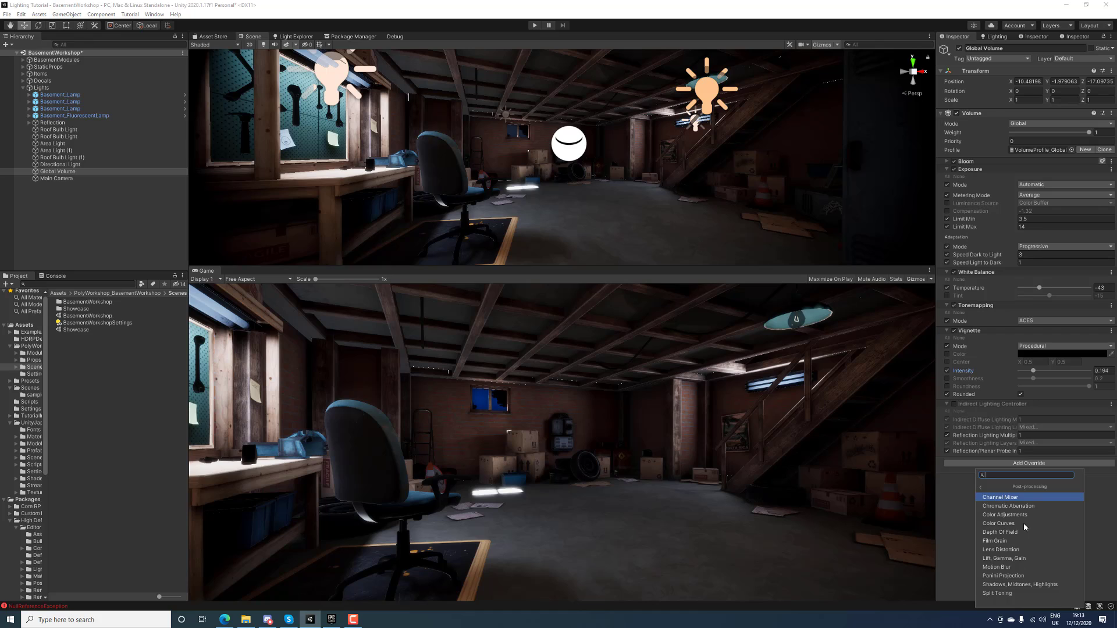
pyautogui.click(1012, 558)
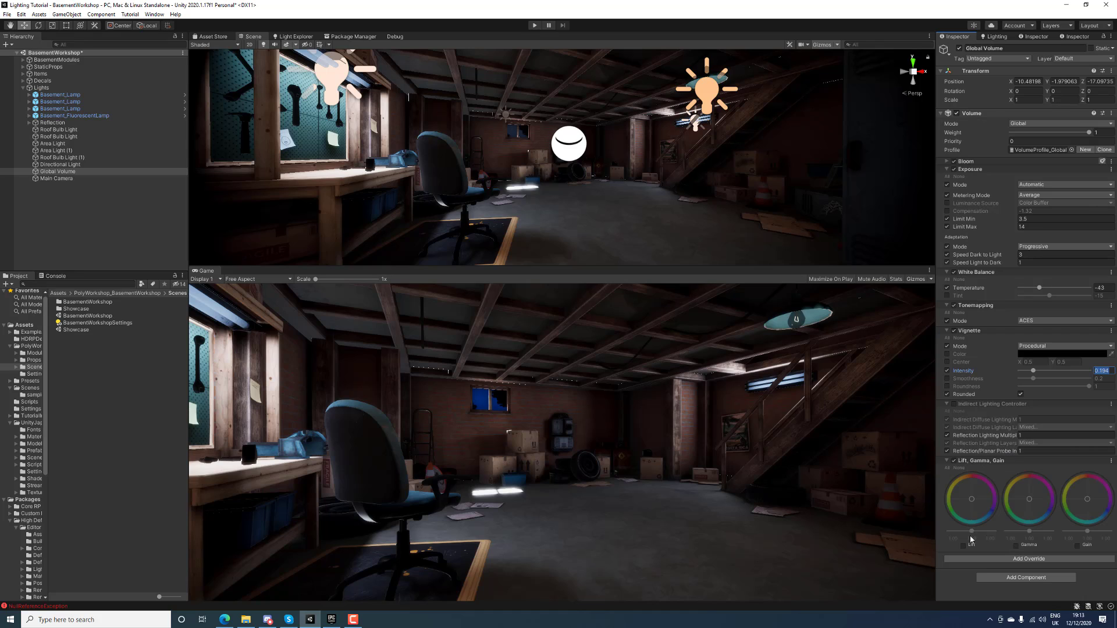
pyautogui.click(963, 546)
pyautogui.click(1015, 546)
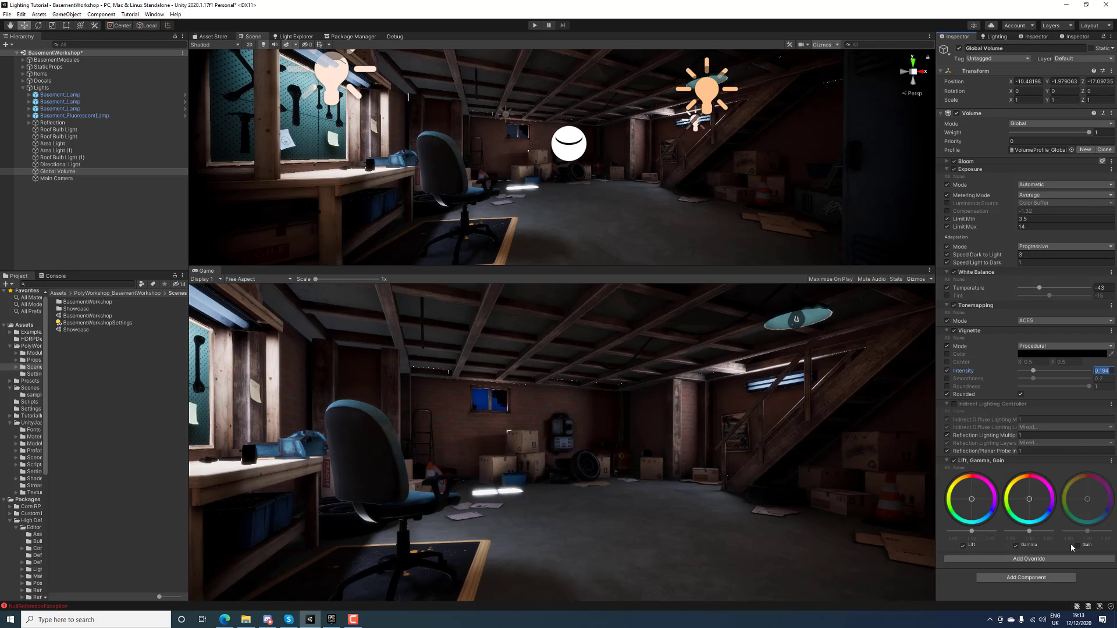
pyautogui.click(1075, 546)
pyautogui.click(1111, 404)
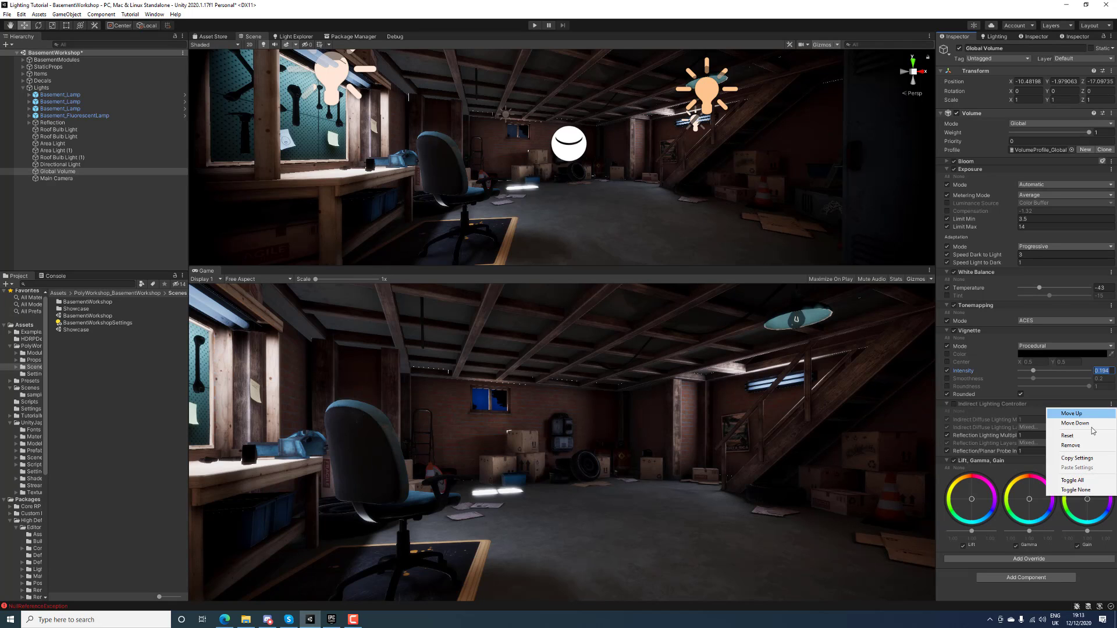
pyautogui.click(1067, 423)
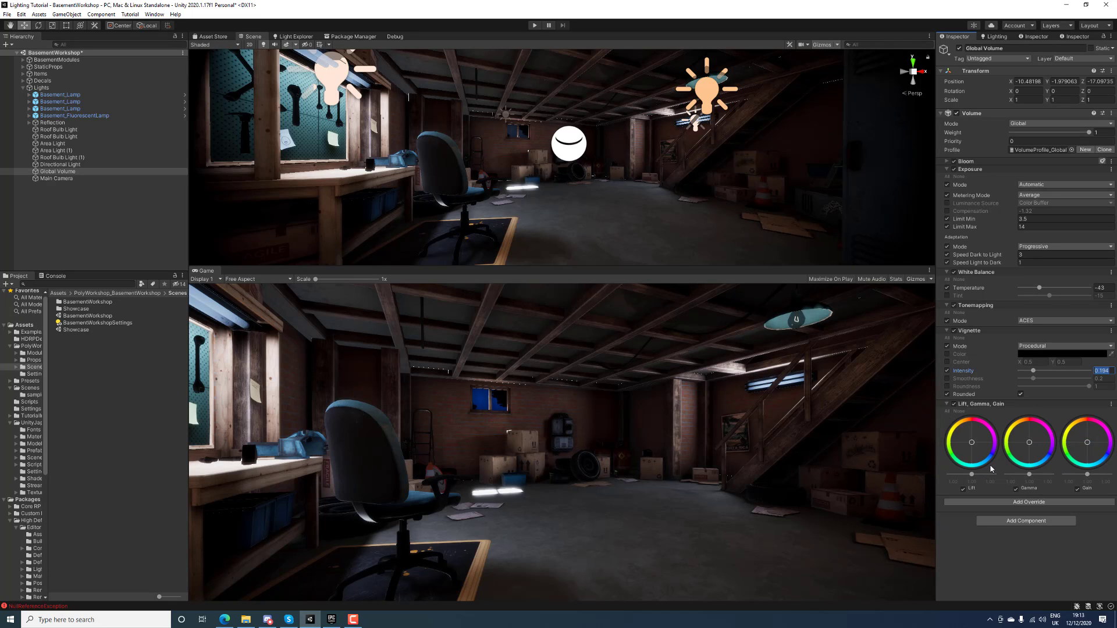
# Brighten the scene by raising the Lift slightly, fine-tuning the Gamma and increasing the Gain on Global Volume
pyautogui.moveTo(972, 475); pyautogui.dragTo(973, 474)
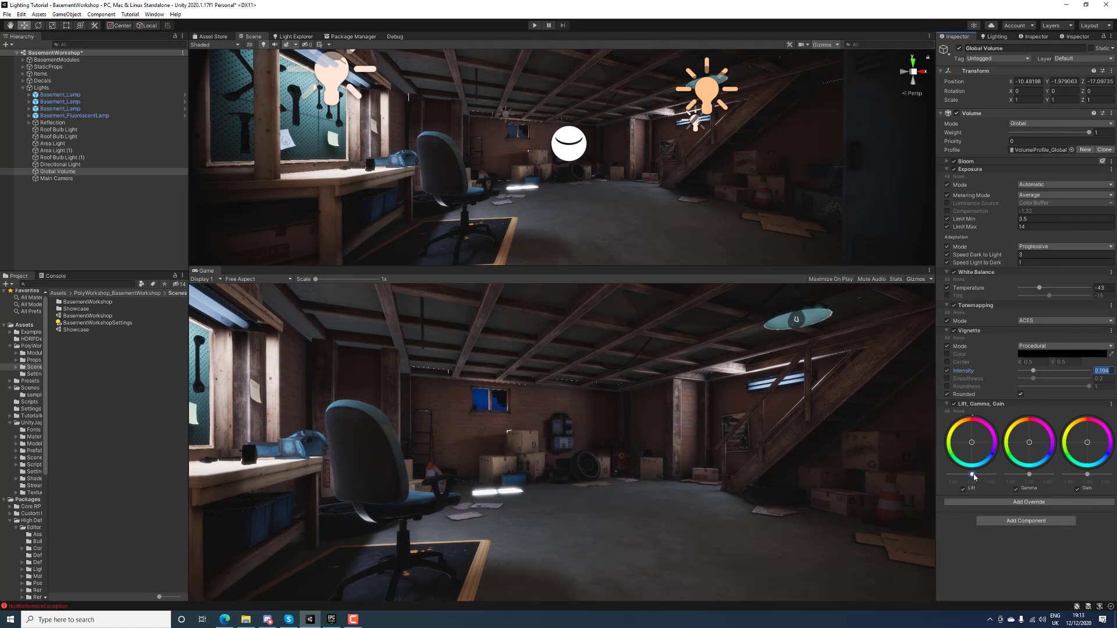
pyautogui.moveTo(1030, 476); pyautogui.dragTo(1030, 477)
pyautogui.moveTo(1088, 476); pyautogui.dragTo(1099, 476)
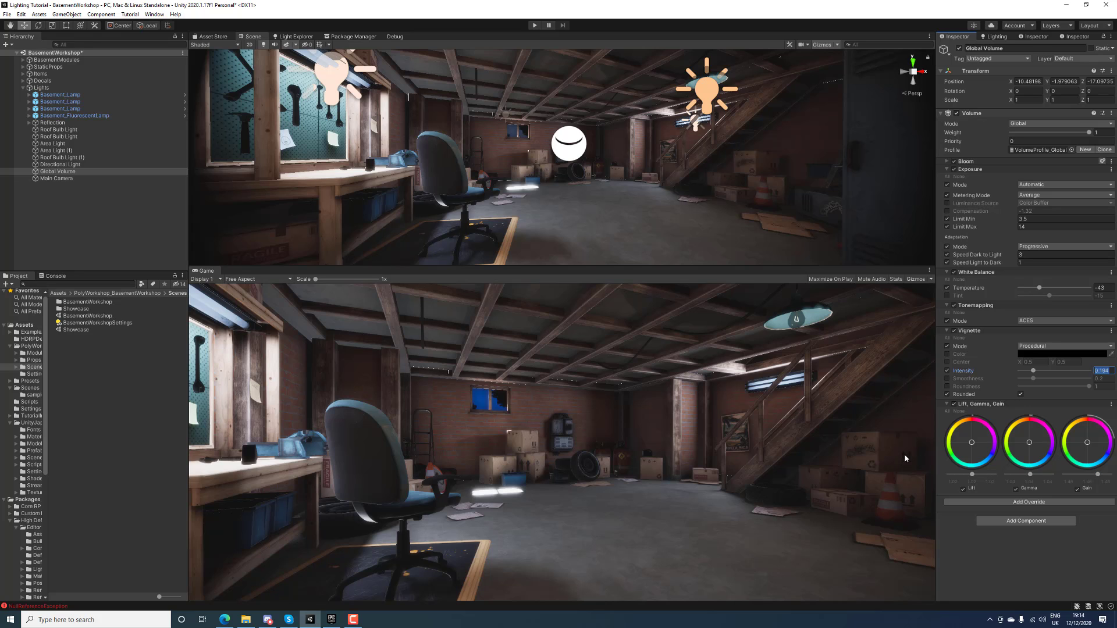
# Move Main Camera to the opposite end of the basement, facing the workbench with the staircase beside it
pyautogui.click(130, 182)
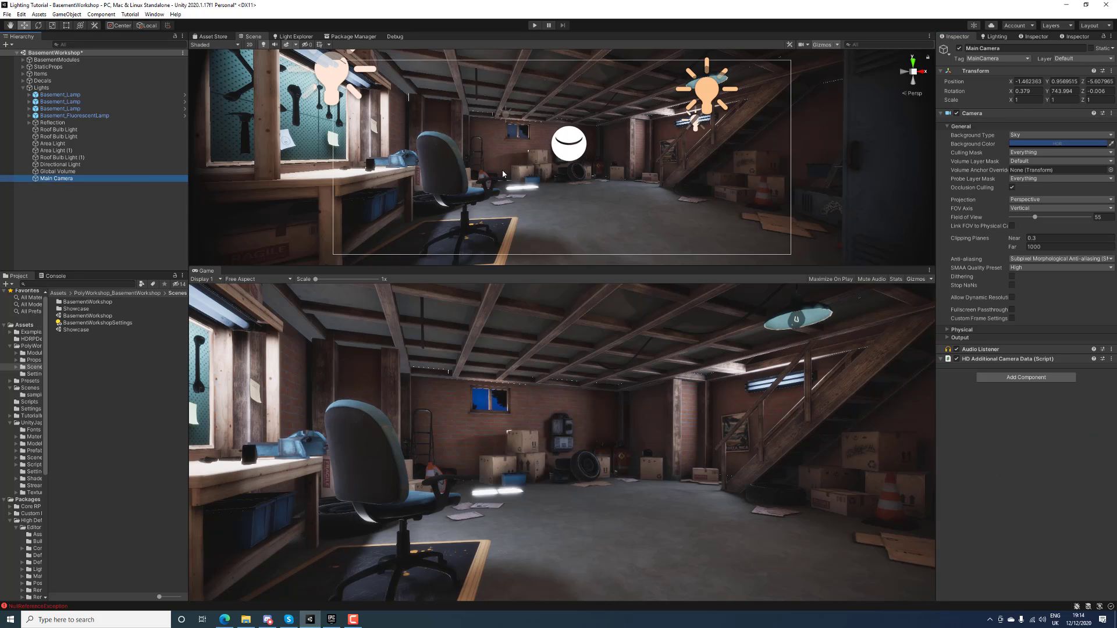
pyautogui.moveTo(466, 104); pyautogui.dragTo(433, 218, button='middle')
pyautogui.moveTo(442, 169); pyautogui.dragTo(353, 144, button='right')
pyautogui.hotkey('ctrl', 'shift', 'f')
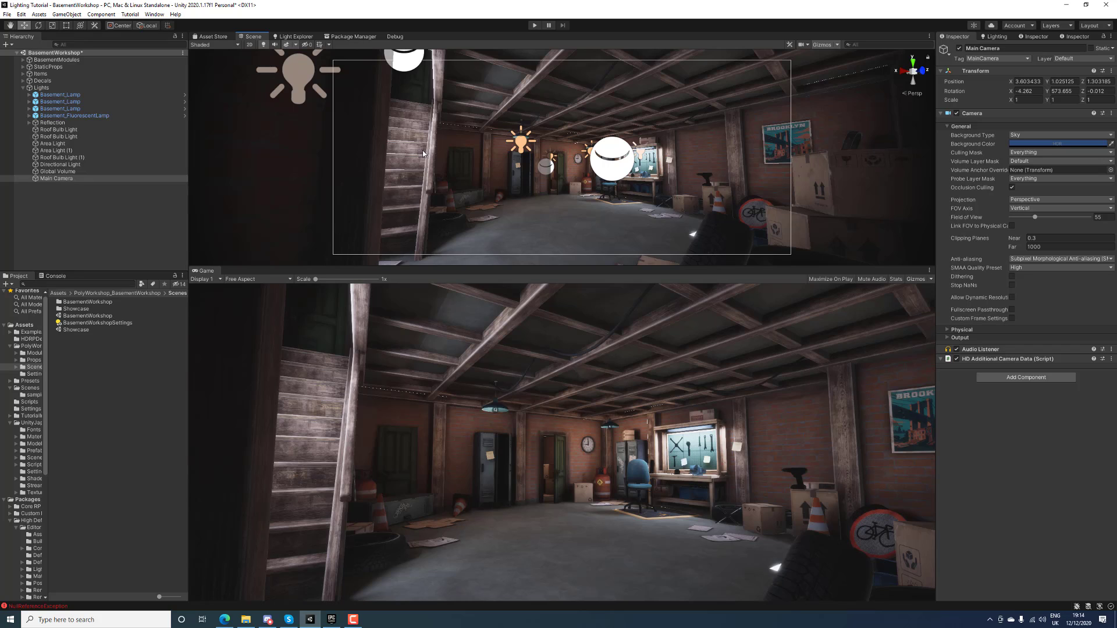
# Compare the scene with Global Volume's Lift, Gamma, Gain override switched off and on
pyautogui.click(92, 172)
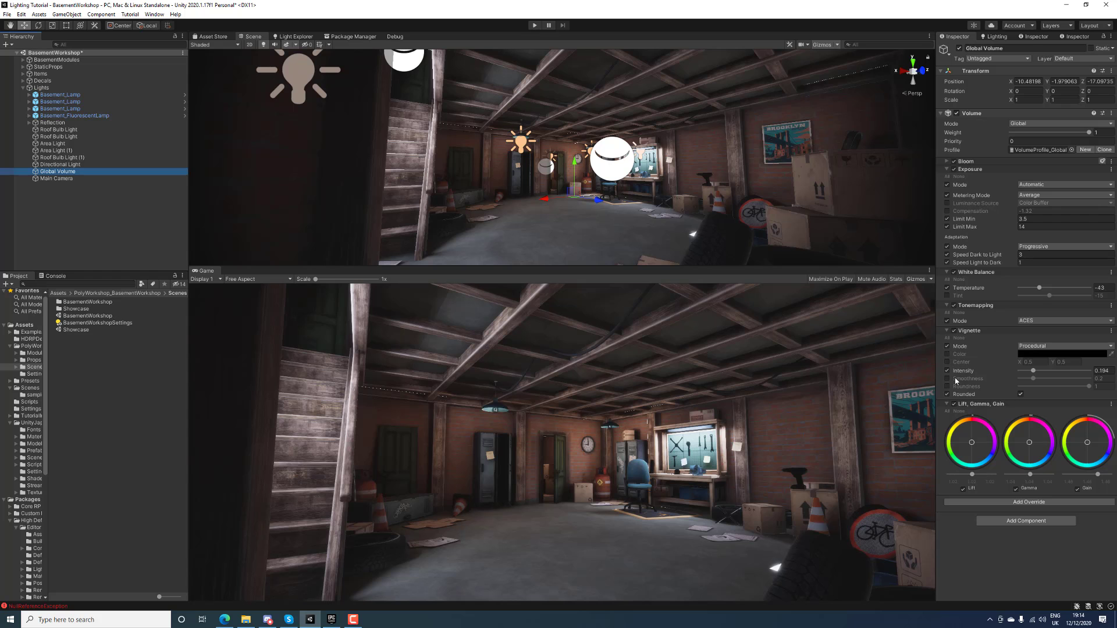
pyautogui.click(956, 404)
pyautogui.click(956, 405)
pyautogui.click(955, 404)
pyautogui.click(955, 405)
pyautogui.click(955, 405)
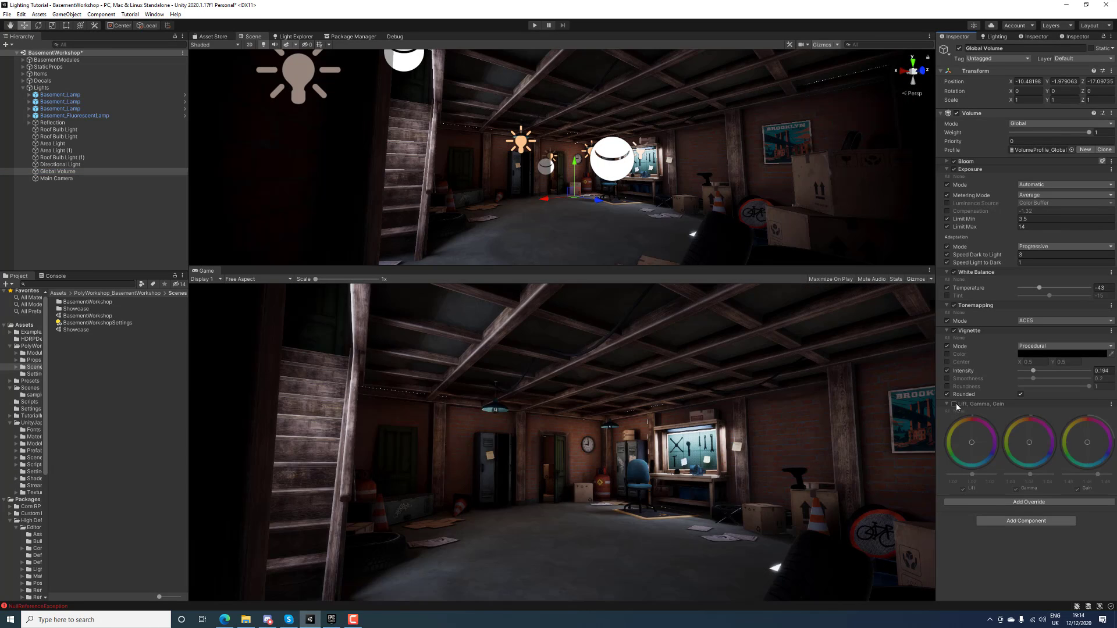
pyautogui.click(955, 405)
pyautogui.click(955, 405)
pyautogui.click(954, 405)
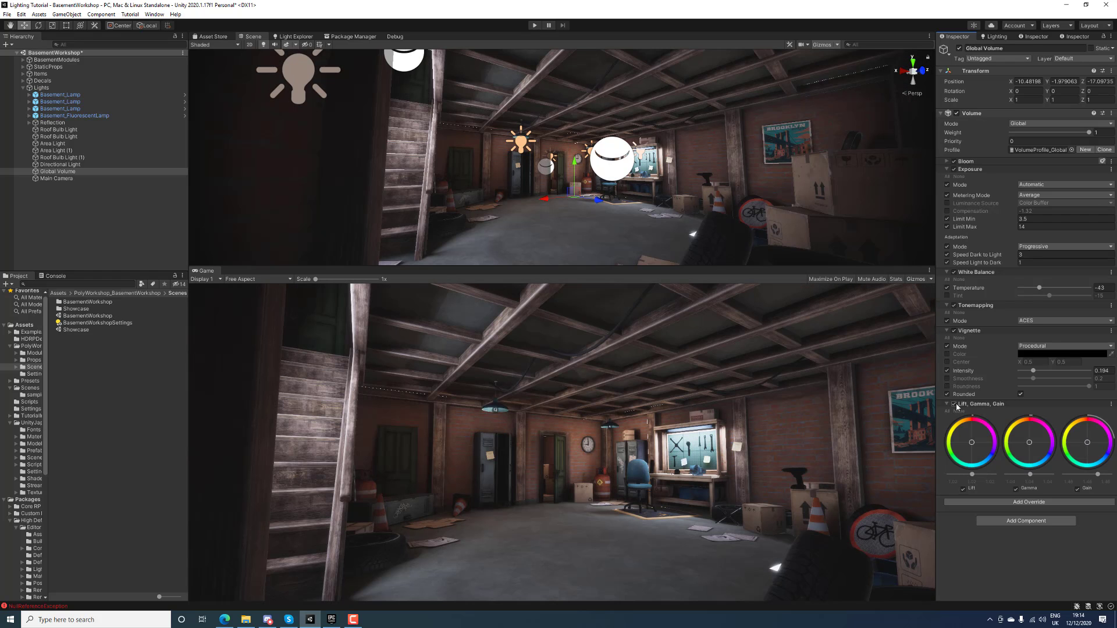
pyautogui.click(955, 405)
pyautogui.click(956, 404)
pyautogui.click(955, 404)
pyautogui.click(956, 405)
pyautogui.click(954, 404)
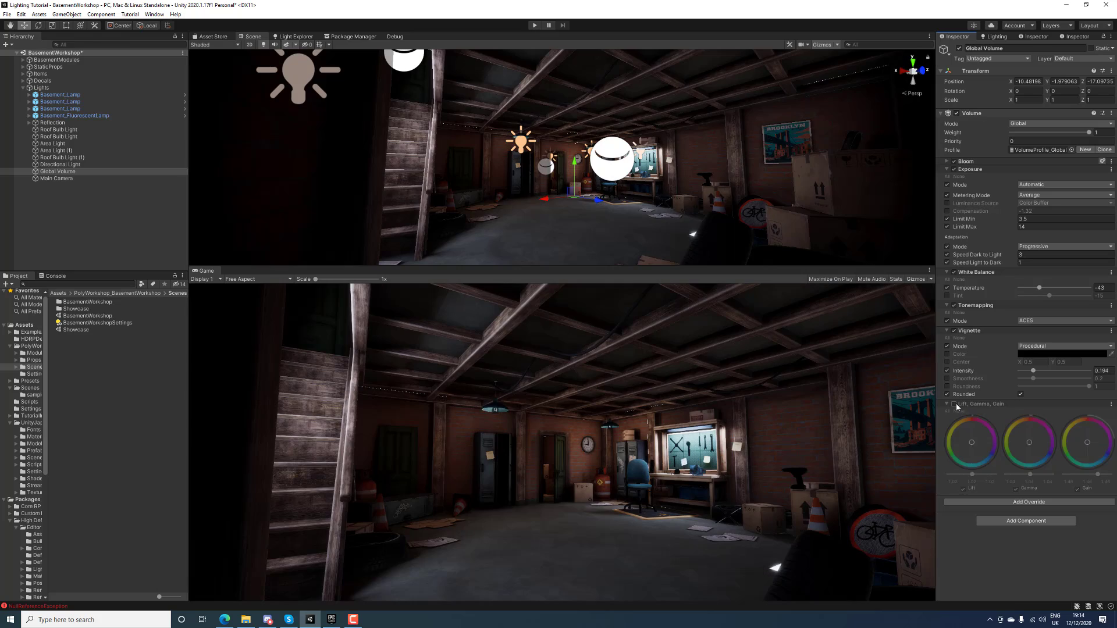
pyautogui.click(955, 405)
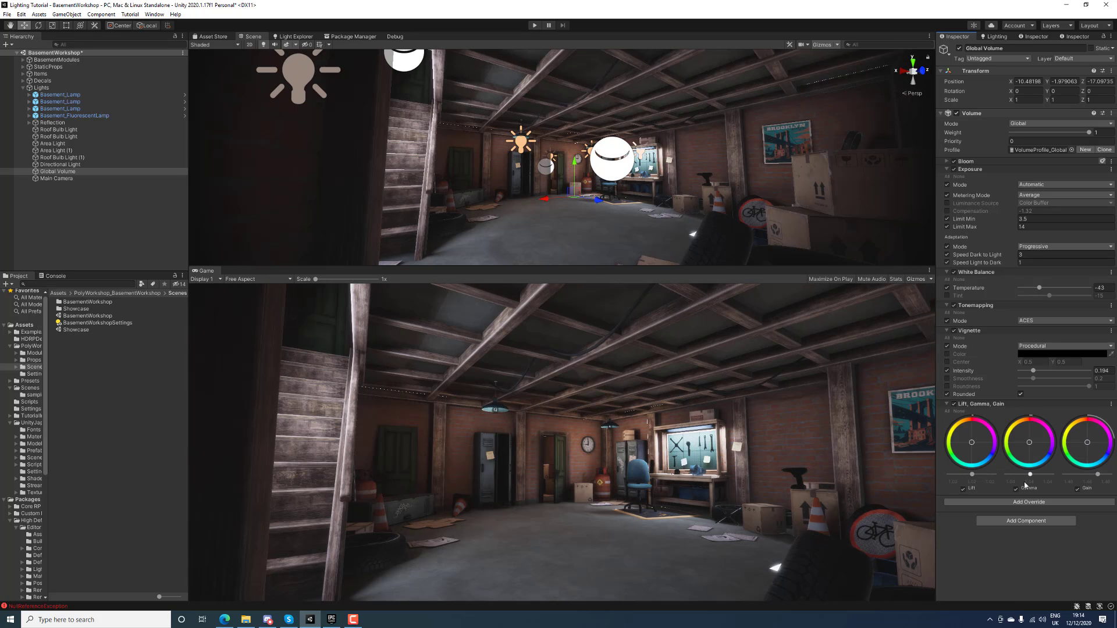
# Add a Shadows, Midtones, Highlights override to Global Volume with all three parameters enabled
pyautogui.click(1029, 501)
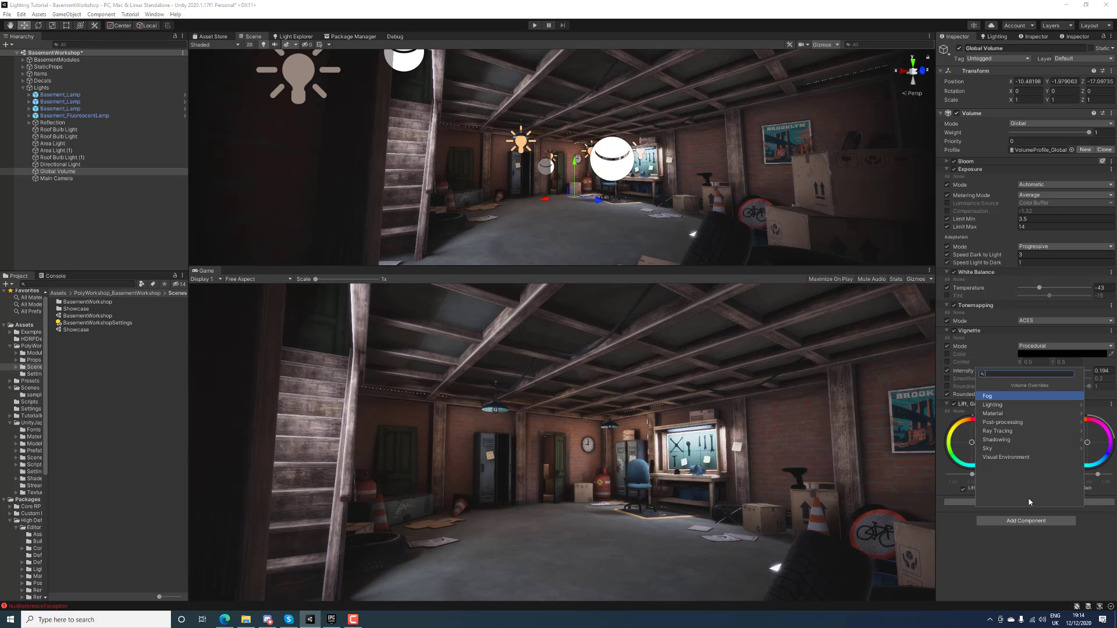
pyautogui.click(1009, 422)
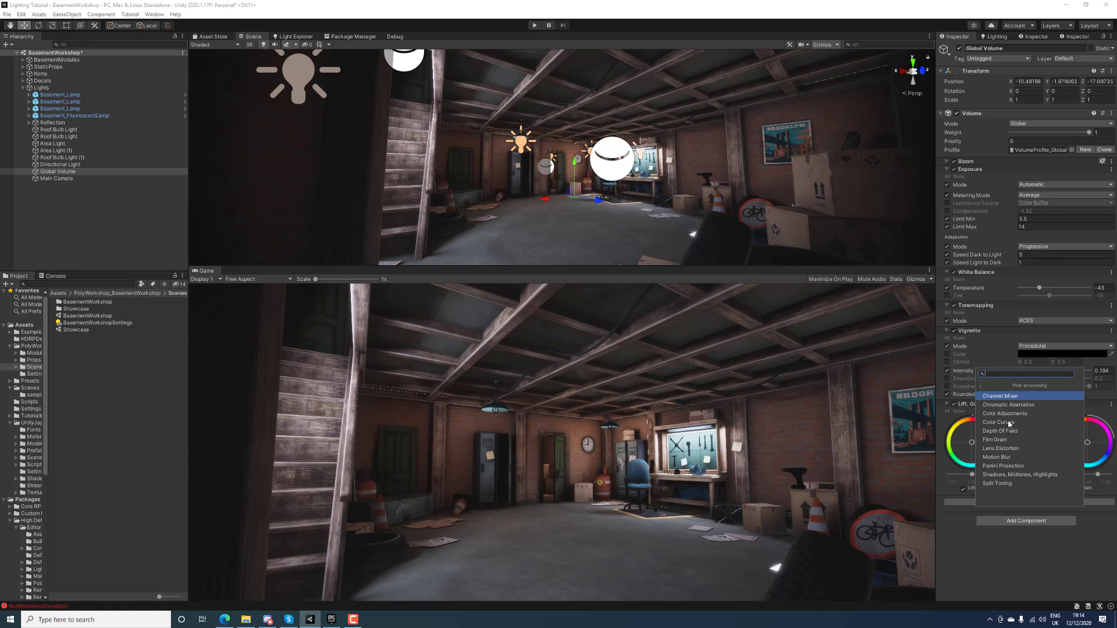
pyautogui.click(1015, 474)
pyautogui.scroll(-3, 1013, 473)
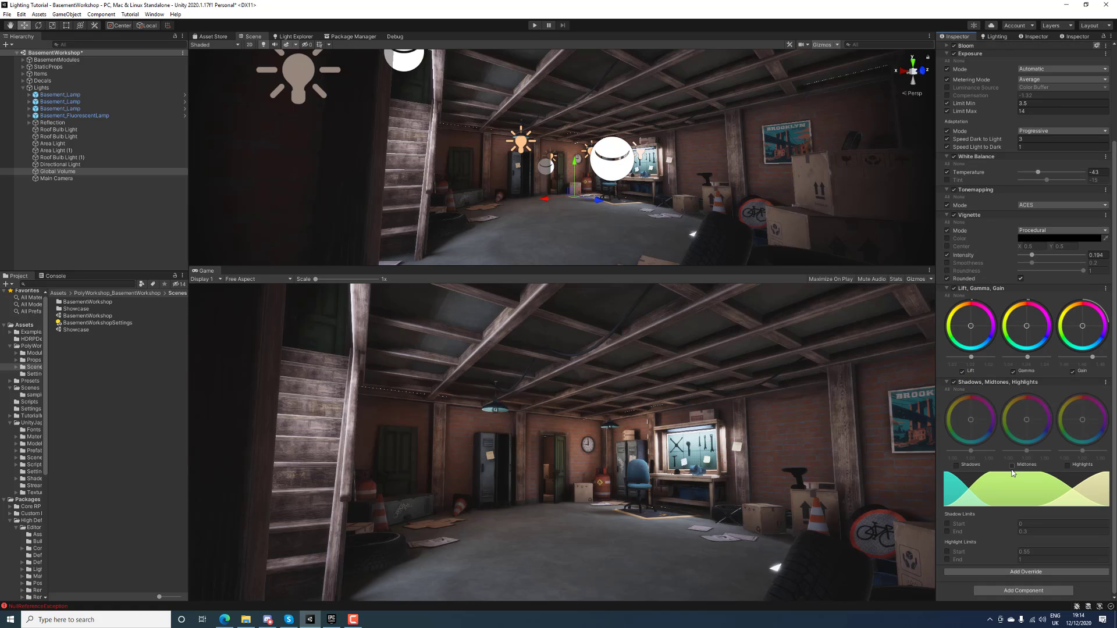
pyautogui.click(955, 465)
pyautogui.click(1012, 466)
pyautogui.click(1068, 465)
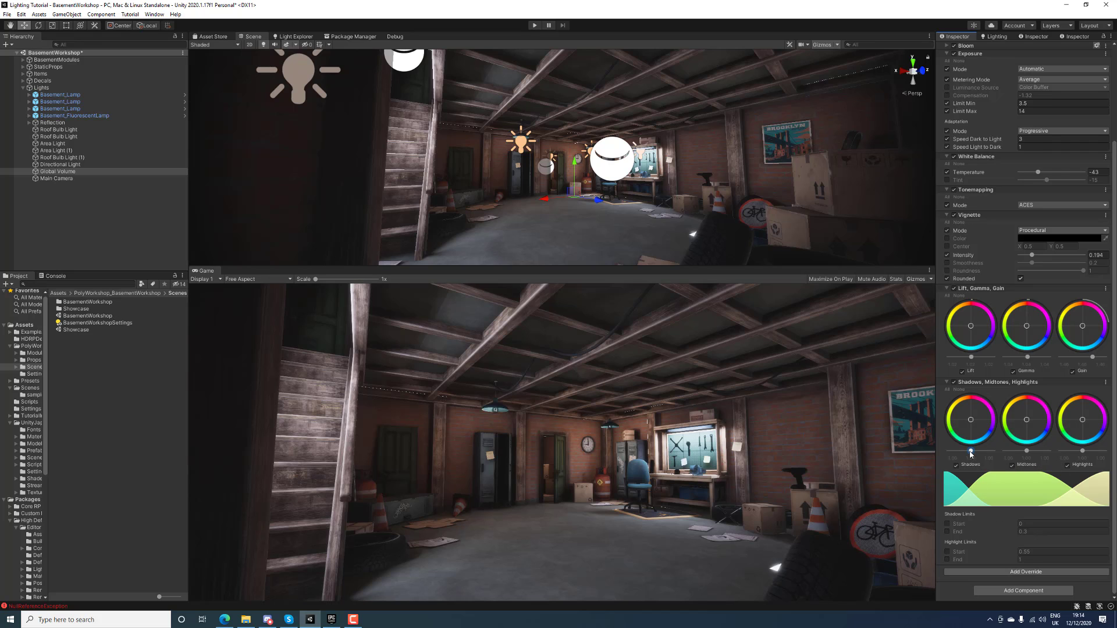
# Lower the Shadows, Midtones and Highlights slightly and compare the scene with the override off and on
pyautogui.moveTo(971, 453); pyautogui.dragTo(964, 456)
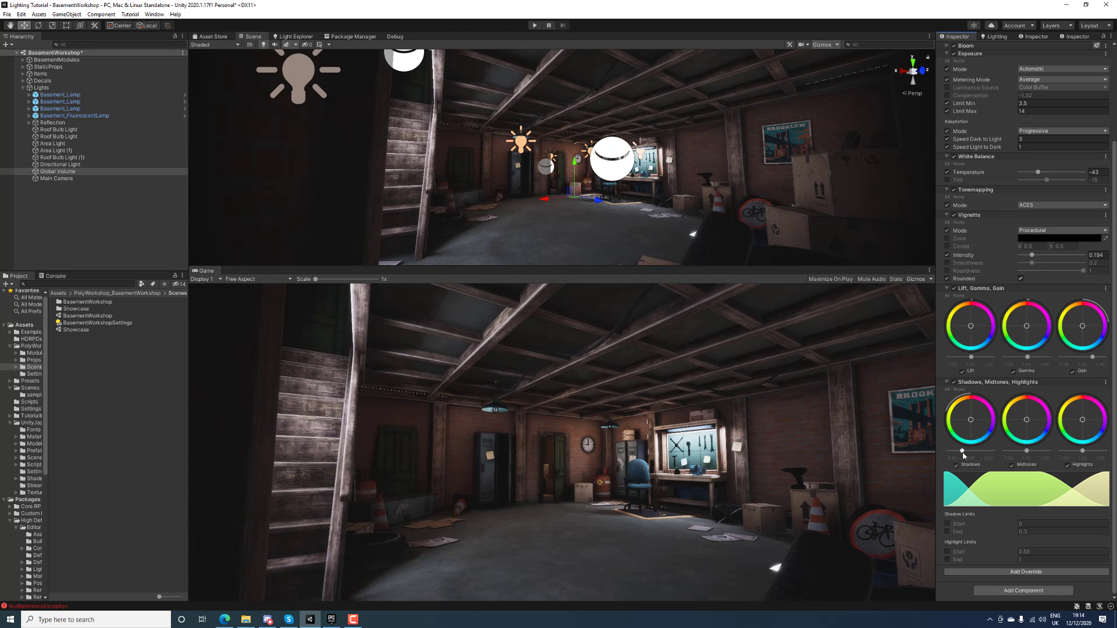
pyautogui.moveTo(1083, 454); pyautogui.dragTo(1027, 452)
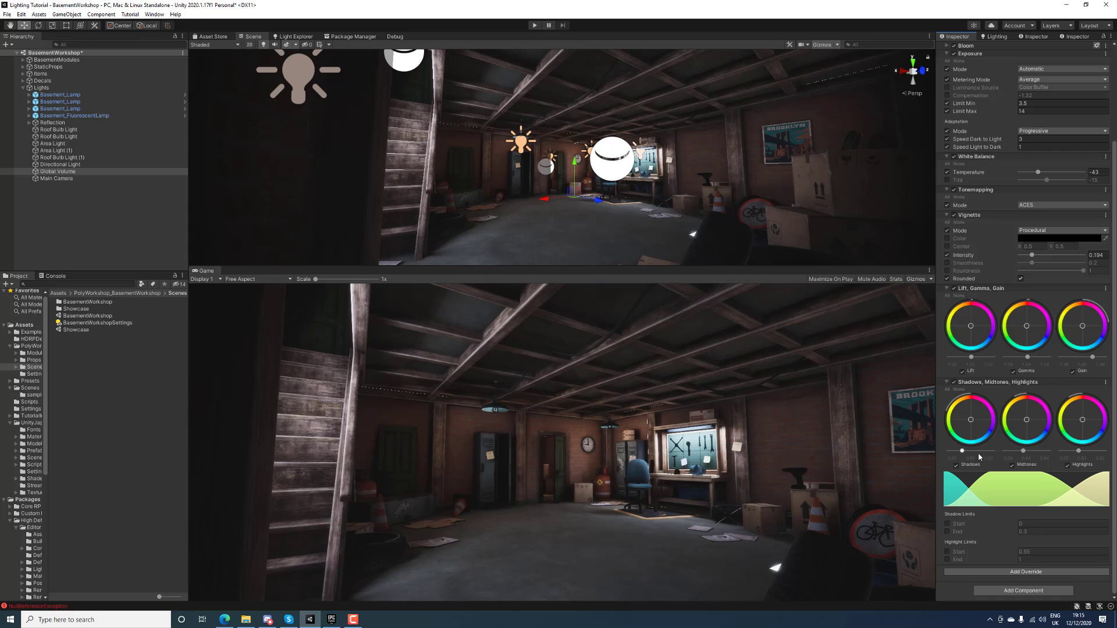
pyautogui.click(954, 382)
pyautogui.click(955, 382)
pyautogui.click(954, 382)
pyautogui.click(954, 382)
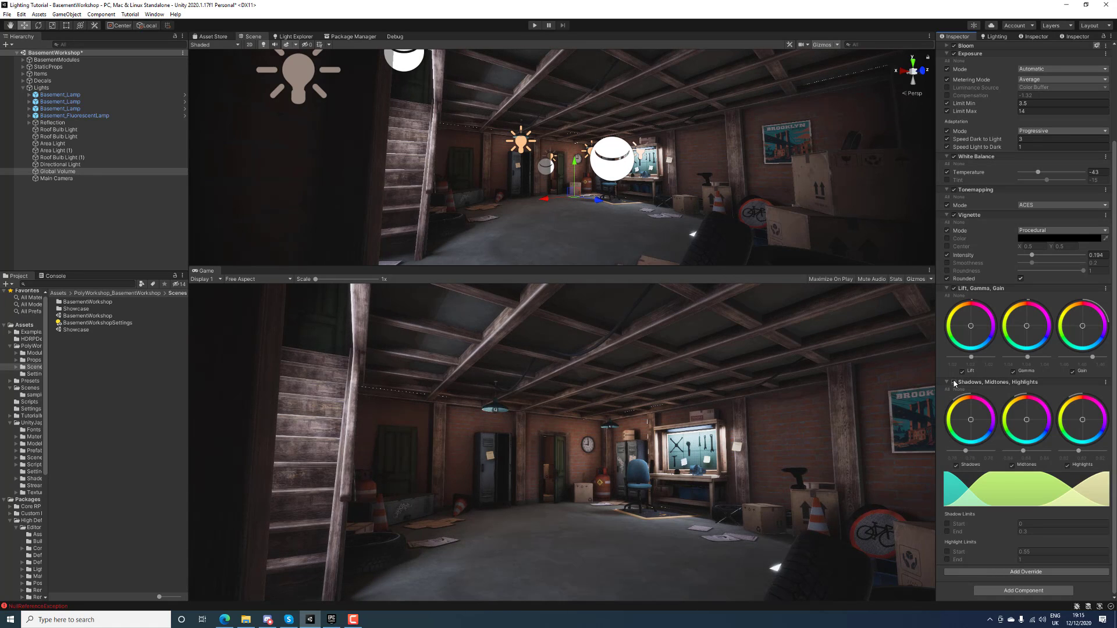
pyautogui.click(955, 382)
pyautogui.click(955, 382)
# Collapse both colour-wheel overrides and compare the scene with each of them switched off and on
pyautogui.click(948, 382)
pyautogui.click(948, 403)
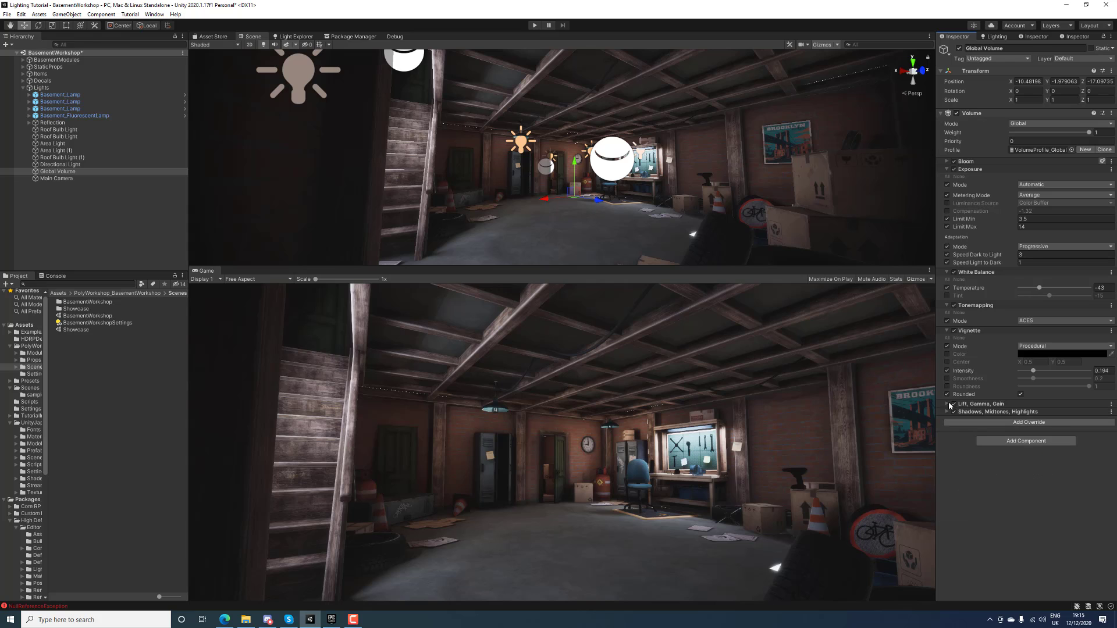
pyautogui.click(954, 404)
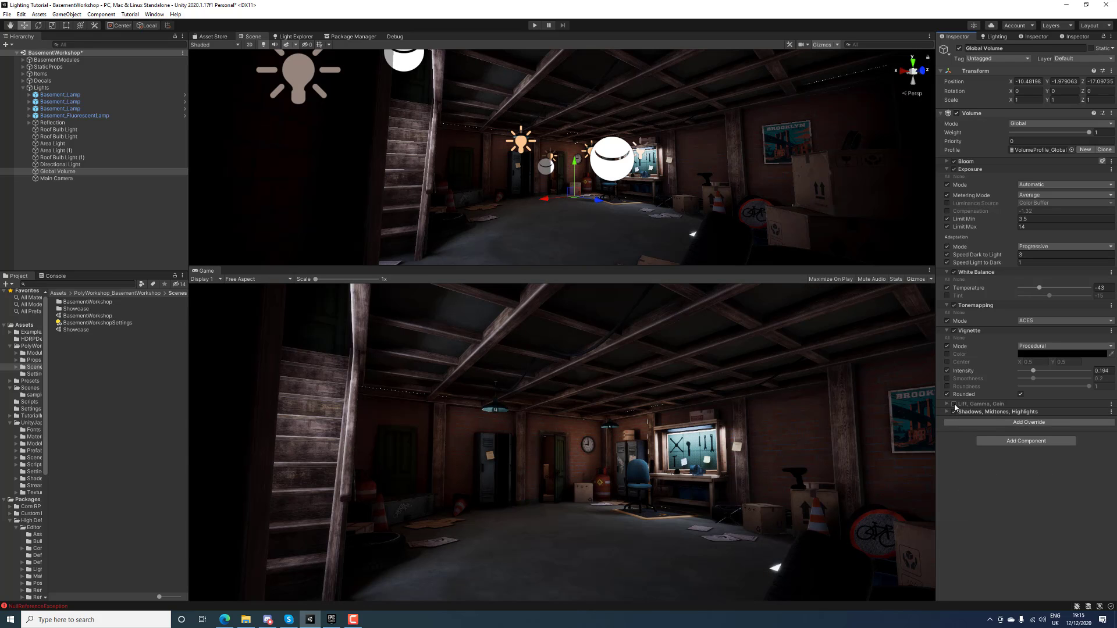
pyautogui.click(954, 411)
pyautogui.click(954, 411)
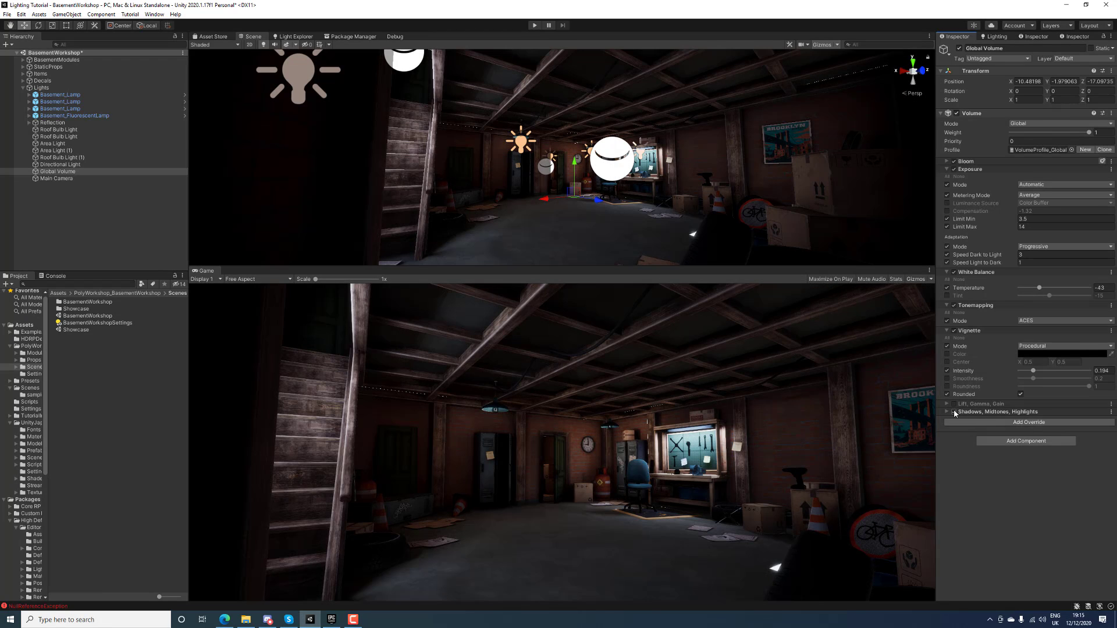
pyautogui.click(955, 411)
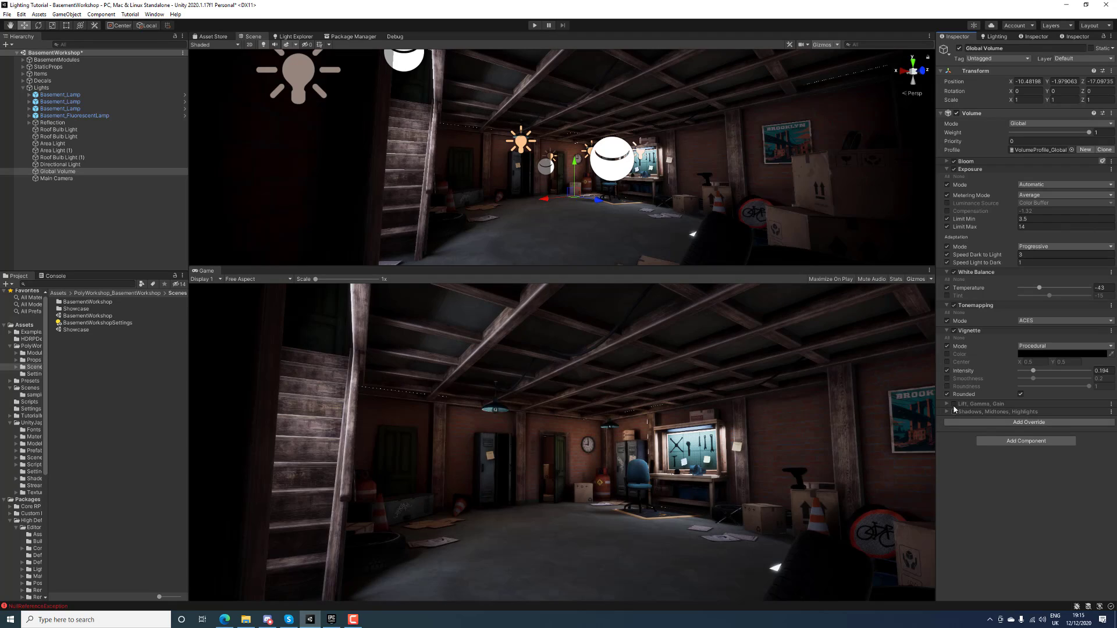
pyautogui.click(954, 404)
pyautogui.click(954, 412)
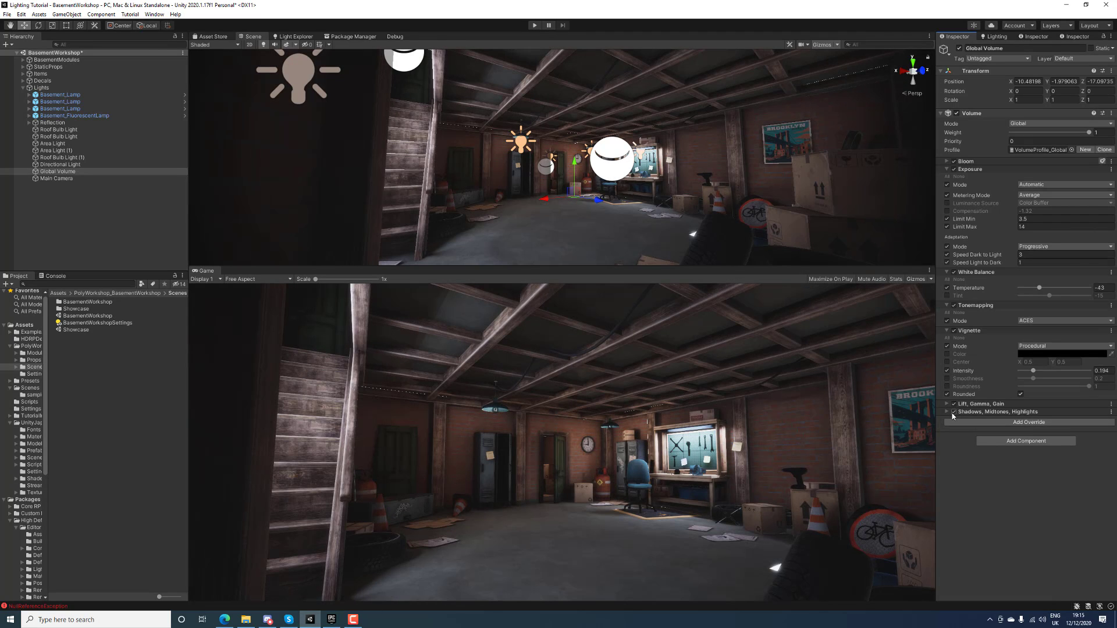
pyautogui.click(965, 421)
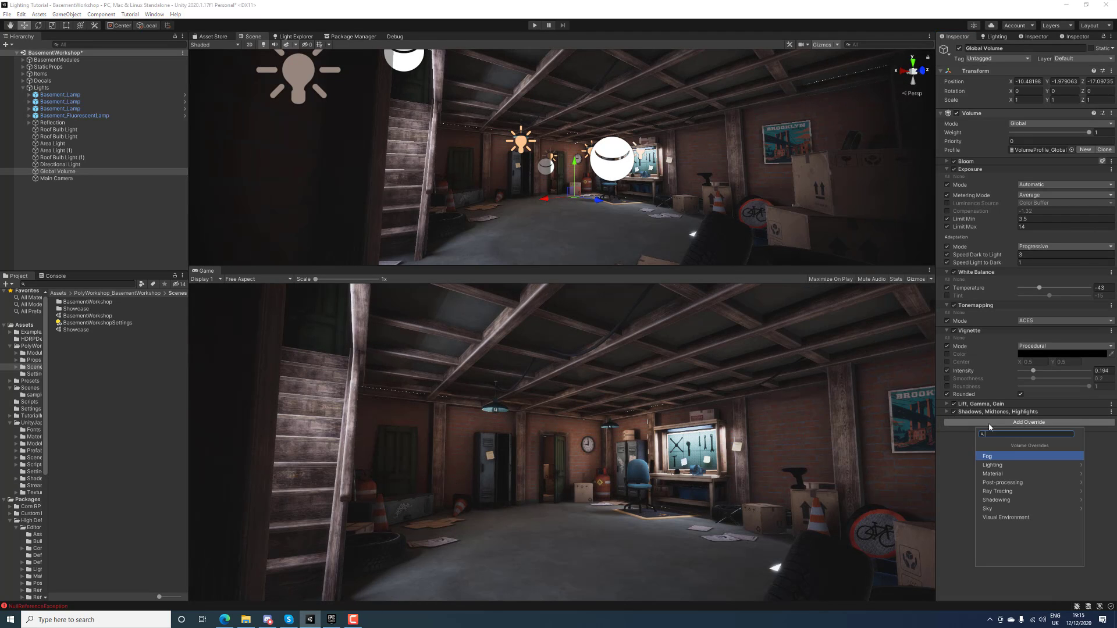
pyautogui.click(1021, 483)
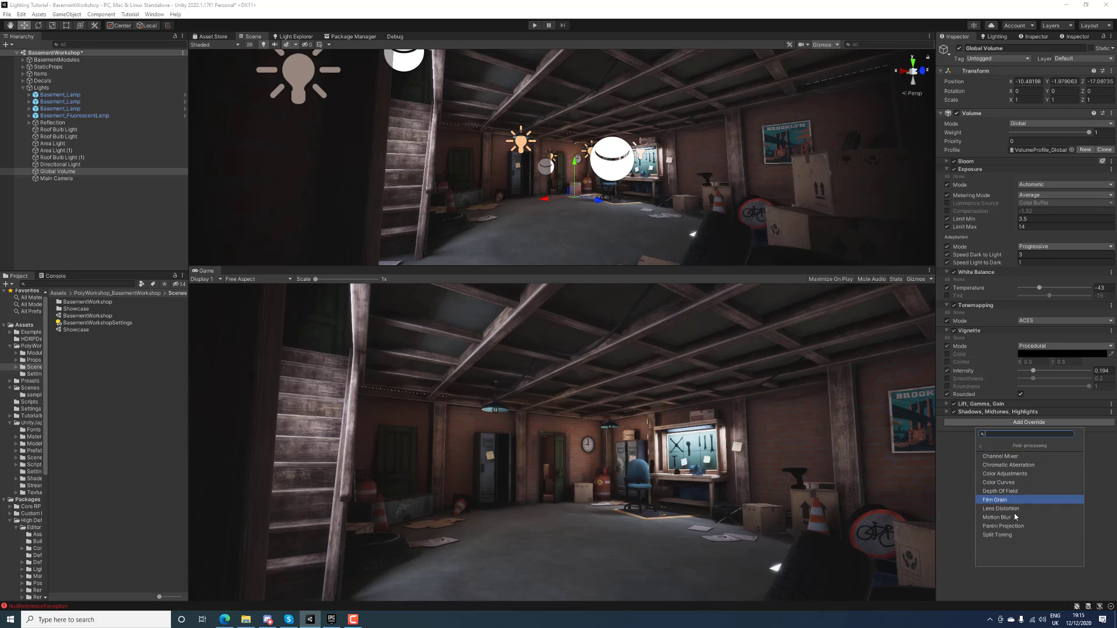
pyautogui.click(997, 535)
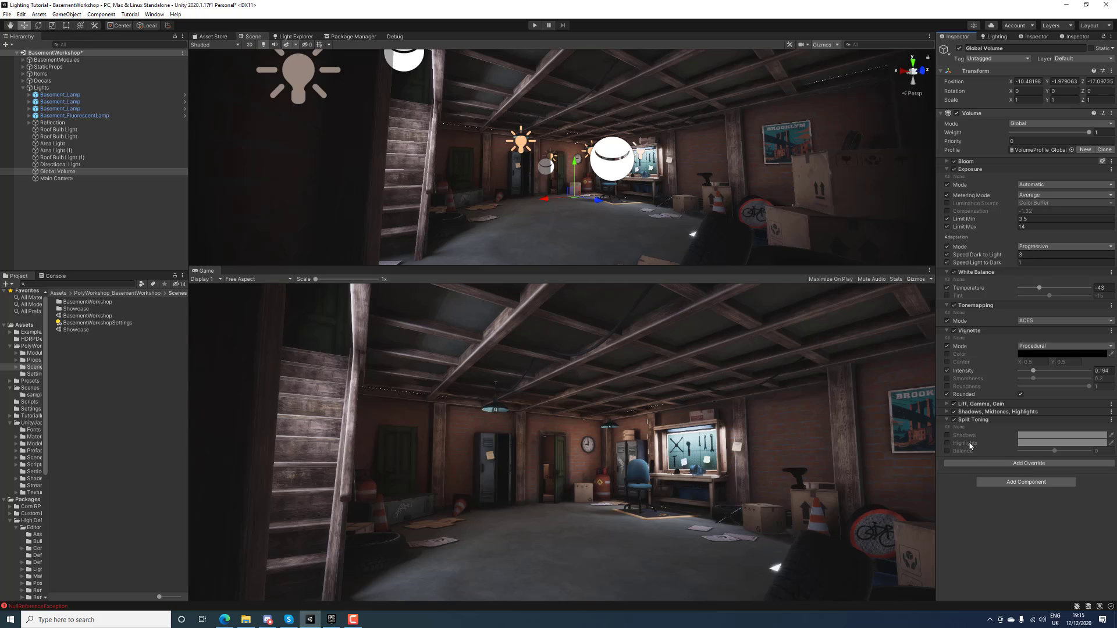
pyautogui.click(1111, 420)
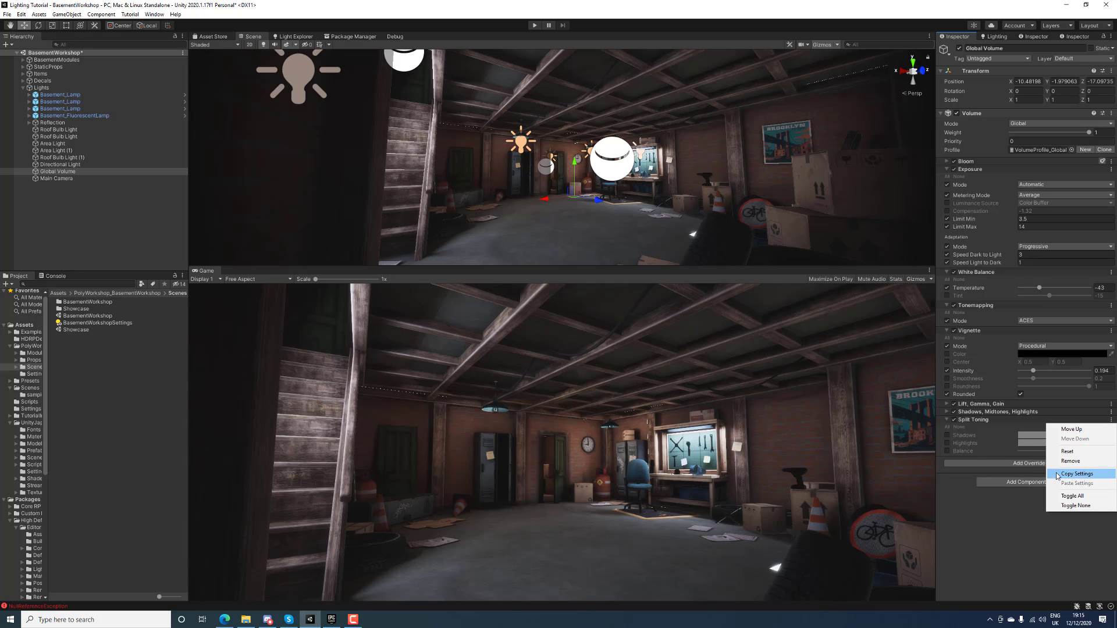
pyautogui.click(1060, 461)
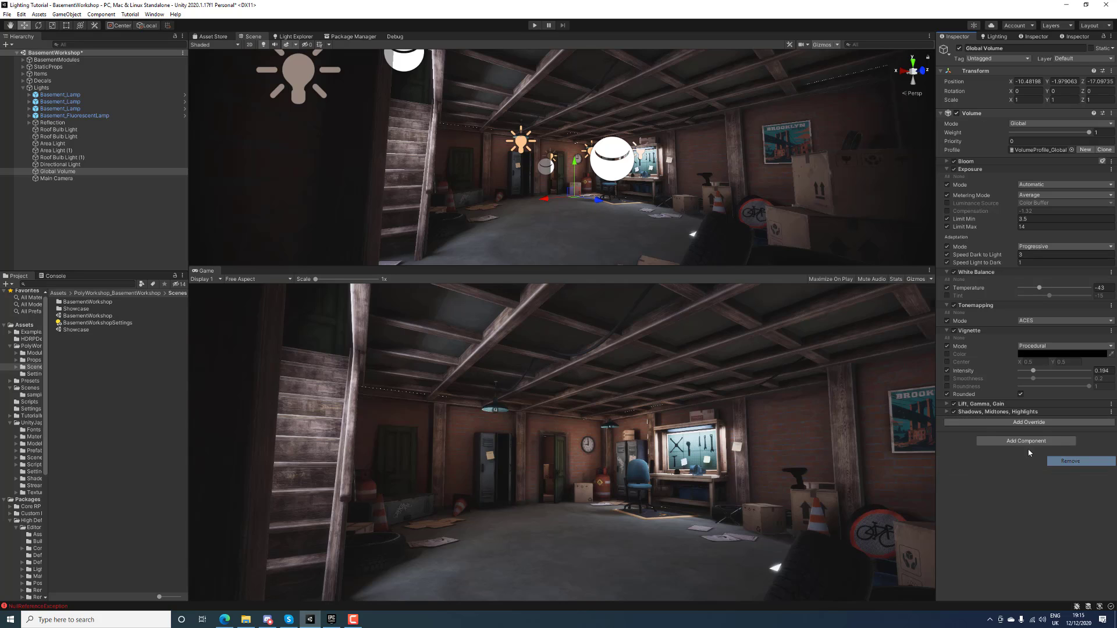
# Add a Color Adjustments override to Global Volume with all of its parameters enabled
pyautogui.click(1007, 423)
pyautogui.click(1018, 482)
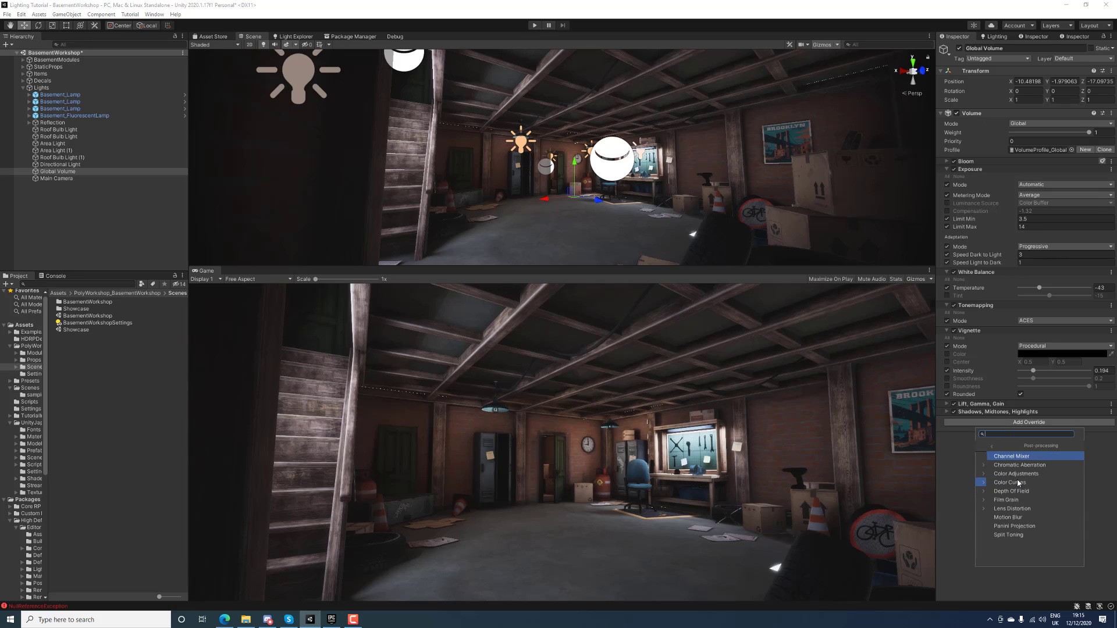
pyautogui.click(1017, 474)
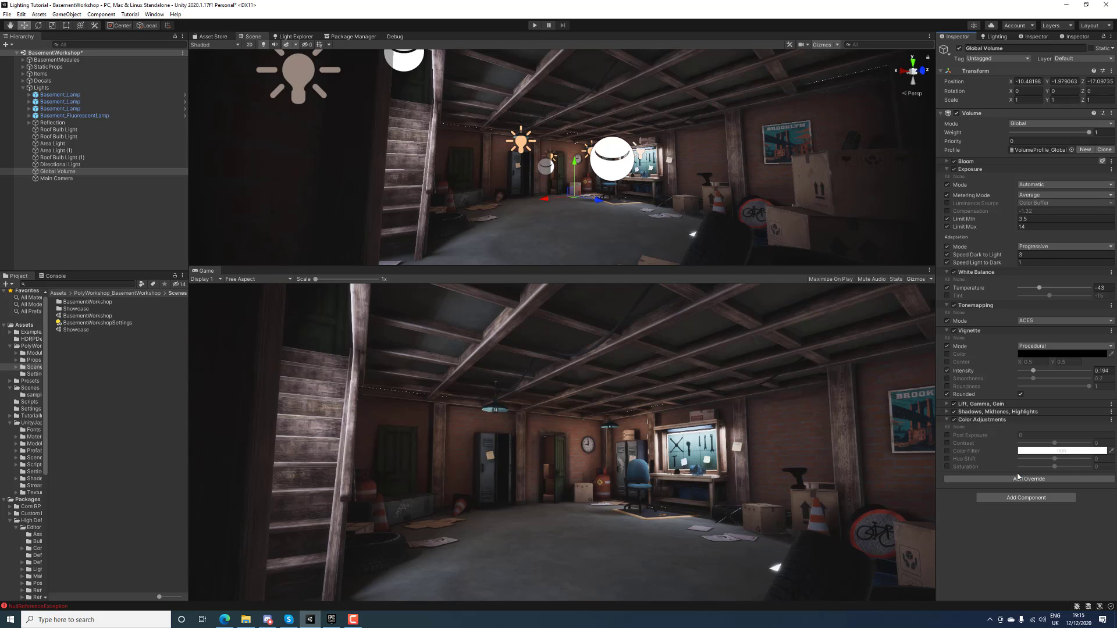
pyautogui.click(947, 427)
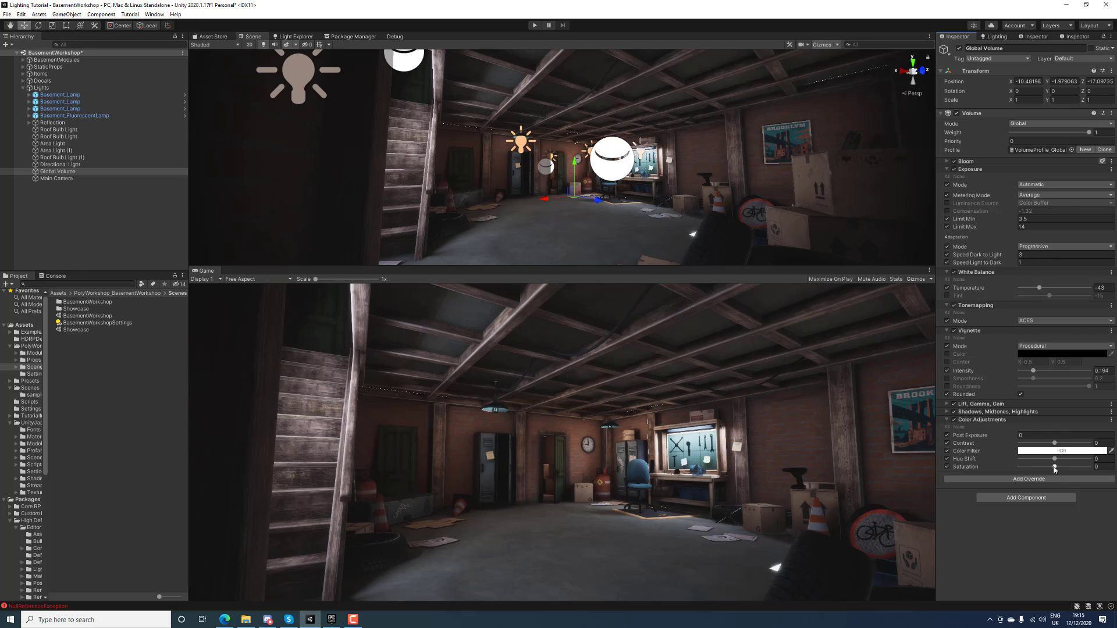
# Set the Color Adjustments saturation to -10 and contrast to 10
pyautogui.moveTo(1055, 469); pyautogui.dragTo(1051, 469)
pyautogui.moveTo(1055, 444); pyautogui.dragTo(1062, 445)
pyautogui.moveTo(1061, 445); pyautogui.dragTo(1059, 446)
pyautogui.moveTo(1058, 446); pyautogui.dragTo(1059, 446)
# Raise the Gamma slightly and lower the Gain to about neutral in Global Volume's Lift, Gamma, Gain override
pyautogui.click(948, 404)
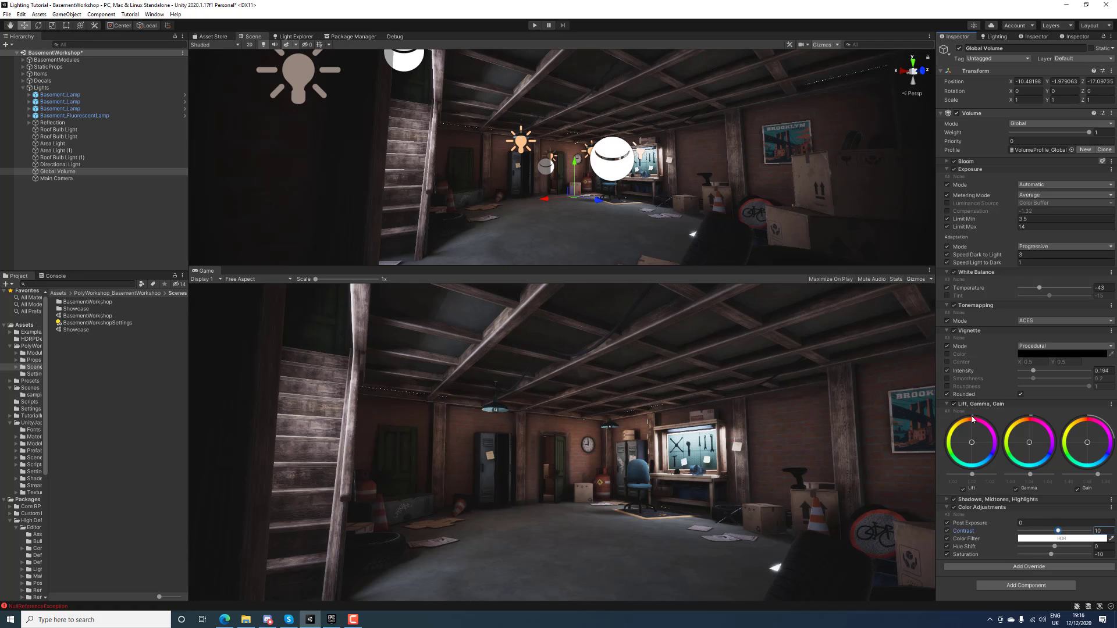
pyautogui.moveTo(1097, 474); pyautogui.dragTo(969, 476)
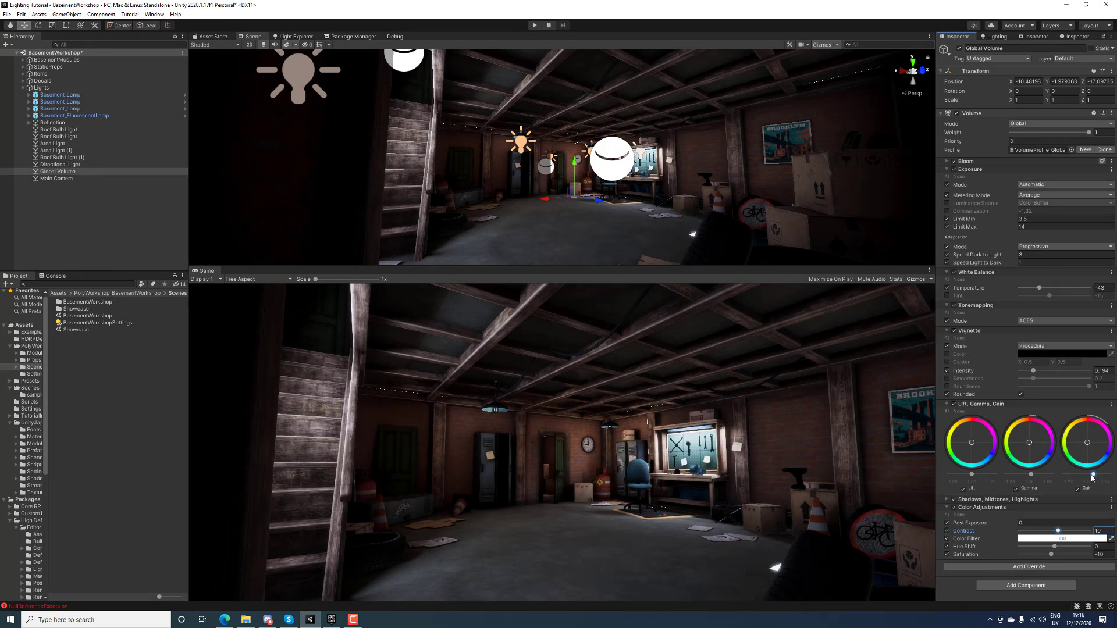
pyautogui.moveTo(977, 475); pyautogui.dragTo(1090, 477)
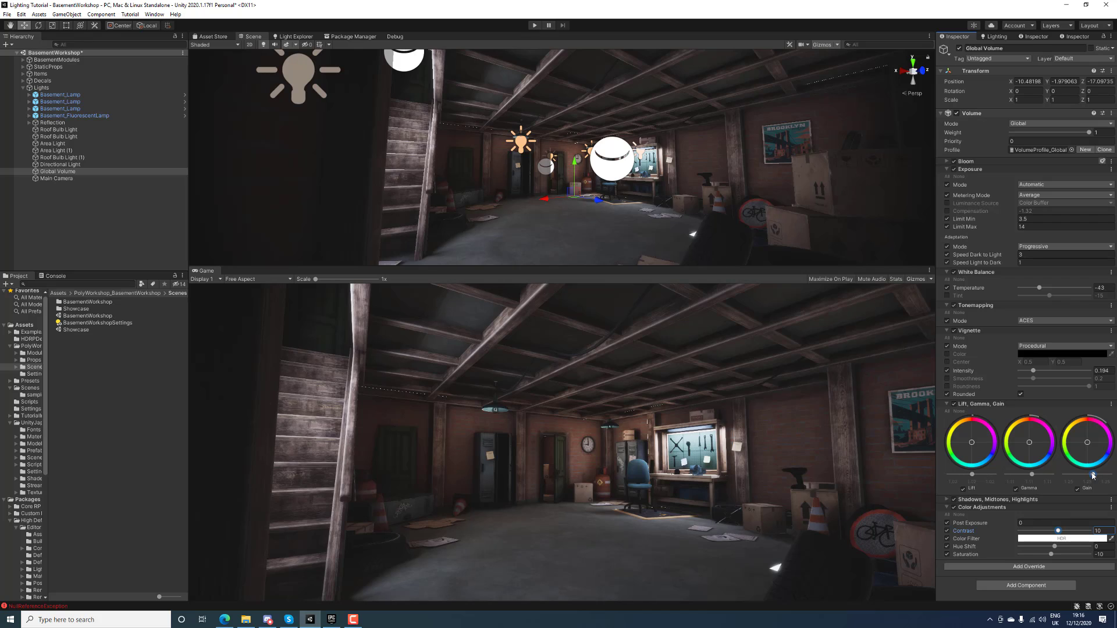
pyautogui.moveTo(1092, 475); pyautogui.dragTo(1086, 476)
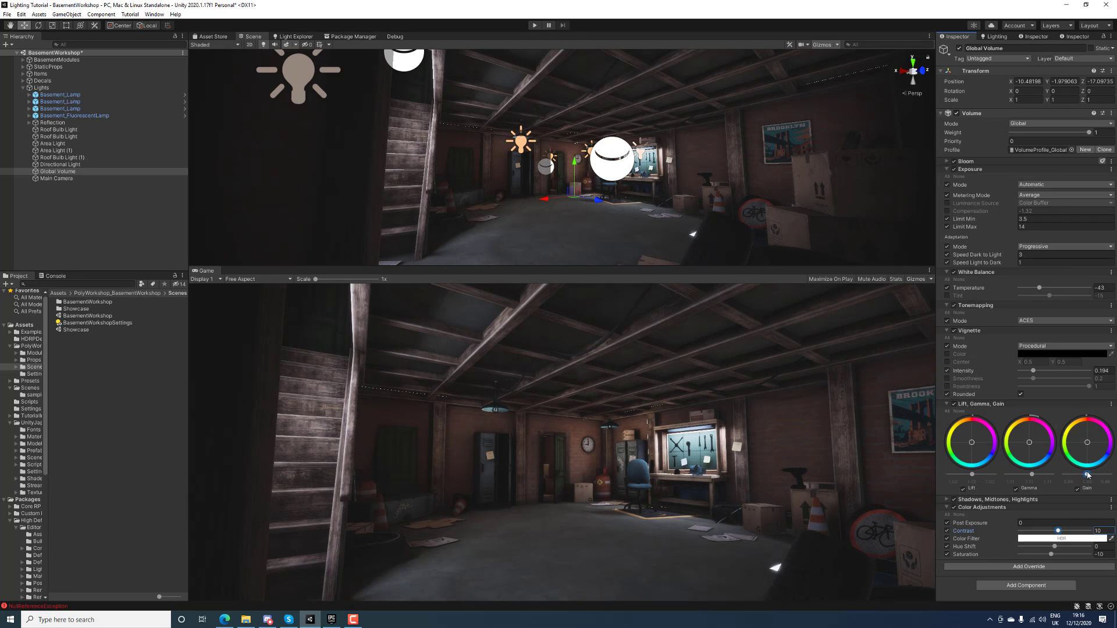
# Compare the scene without the Shadows, Midtones, Highlights override and raise its Highlights and Shadows slightly above neutral
pyautogui.click(954, 499)
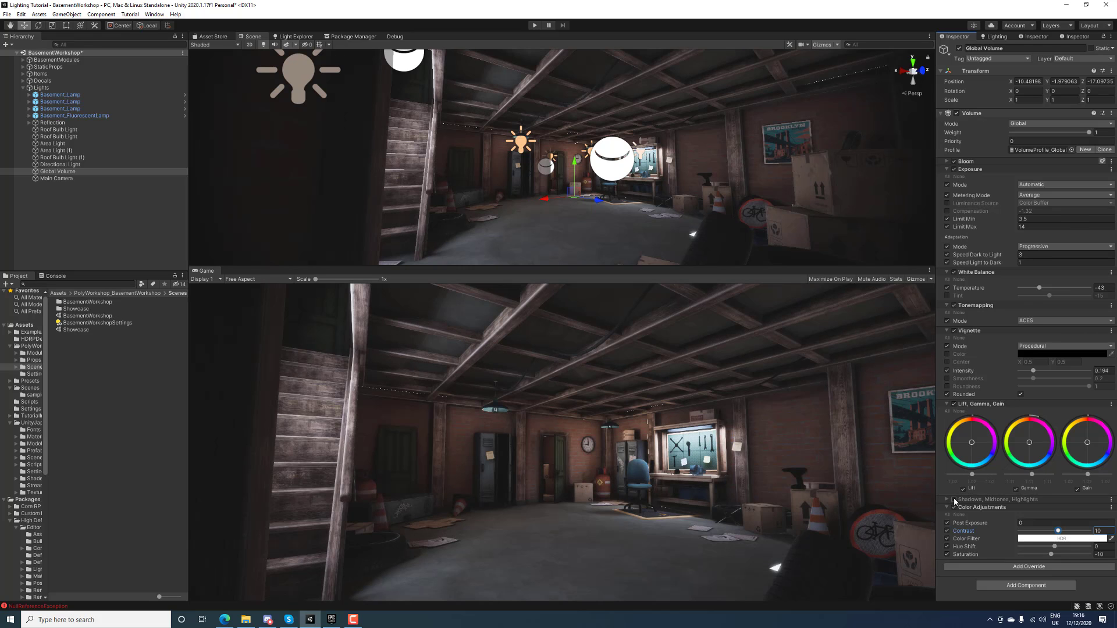
pyautogui.click(954, 499)
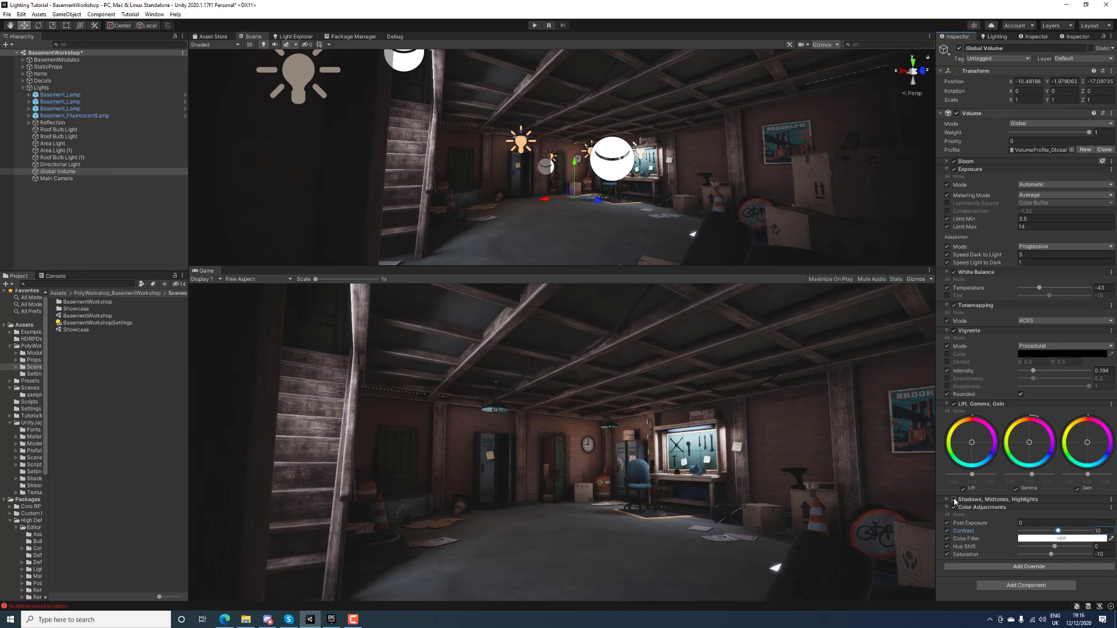
pyautogui.click(947, 404)
pyautogui.click(947, 412)
pyautogui.moveTo(1085, 481)
pyautogui.mouseDown()
pyautogui.moveTo(1006, 484)
pyautogui.moveTo(1088, 478)
pyautogui.mouseUp()
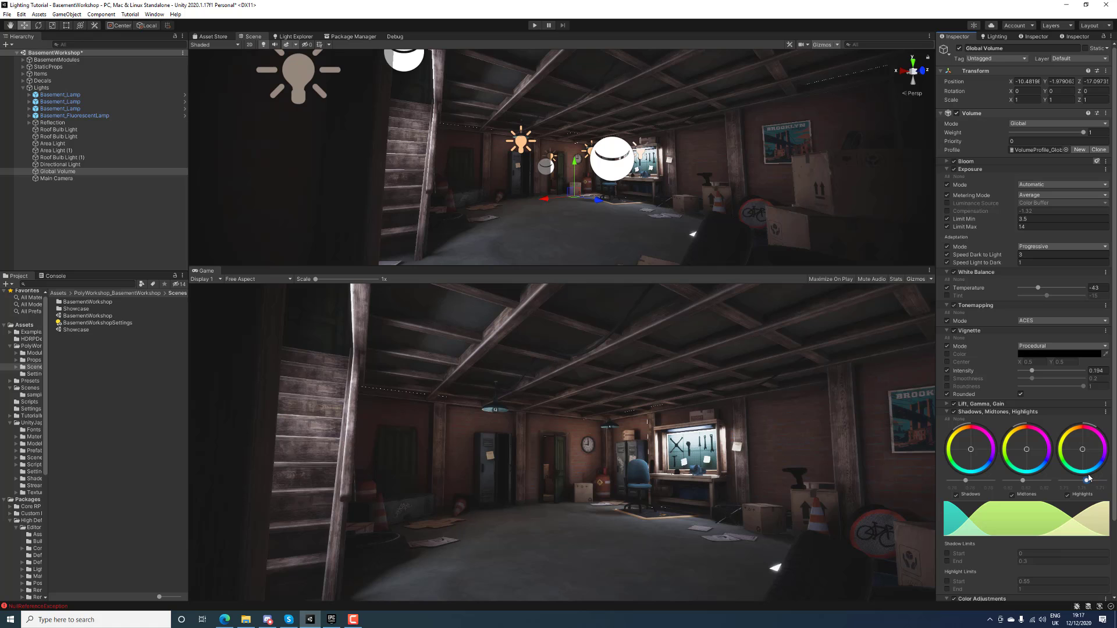
pyautogui.moveTo(965, 481); pyautogui.dragTo(973, 481)
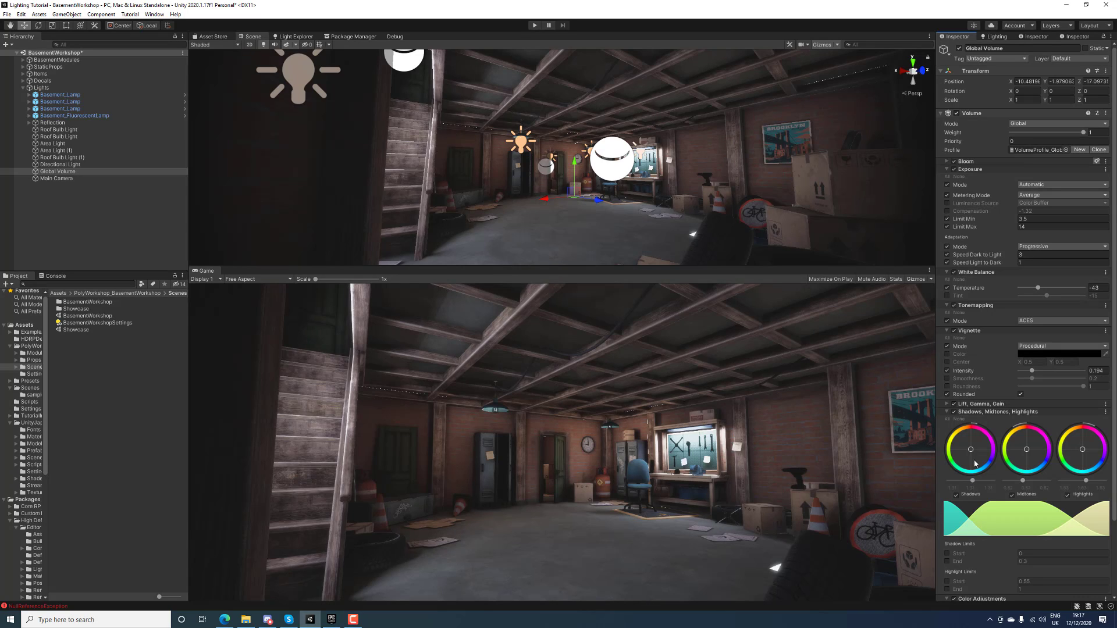
# Add a Shadows override to Global Volume with all of its parameters enabled
pyautogui.click(948, 412)
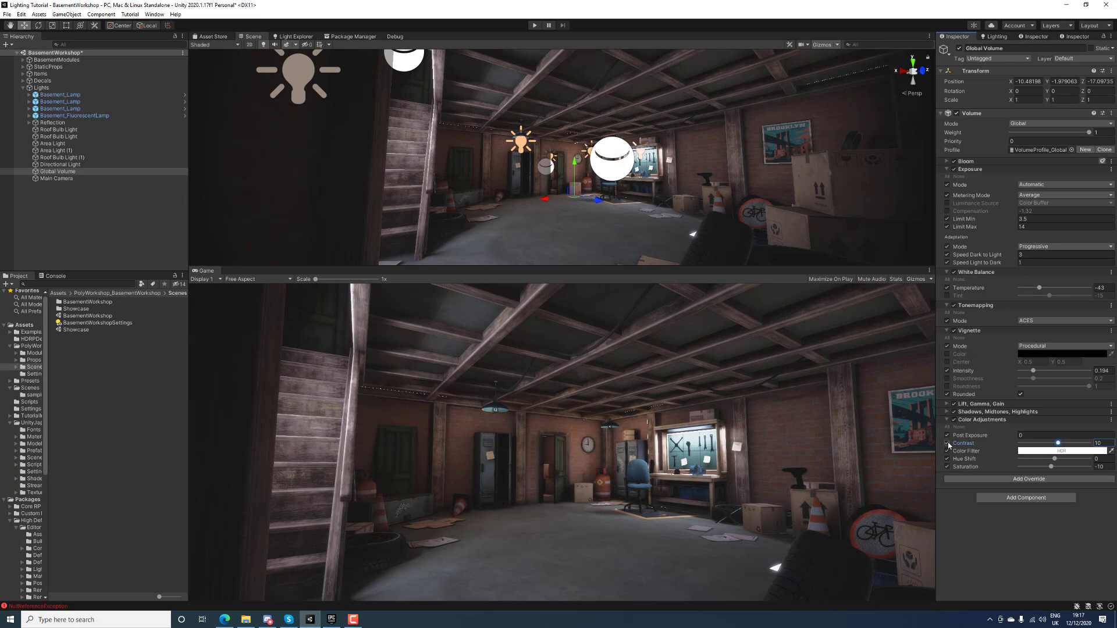
pyautogui.click(948, 419)
pyautogui.click(1012, 430)
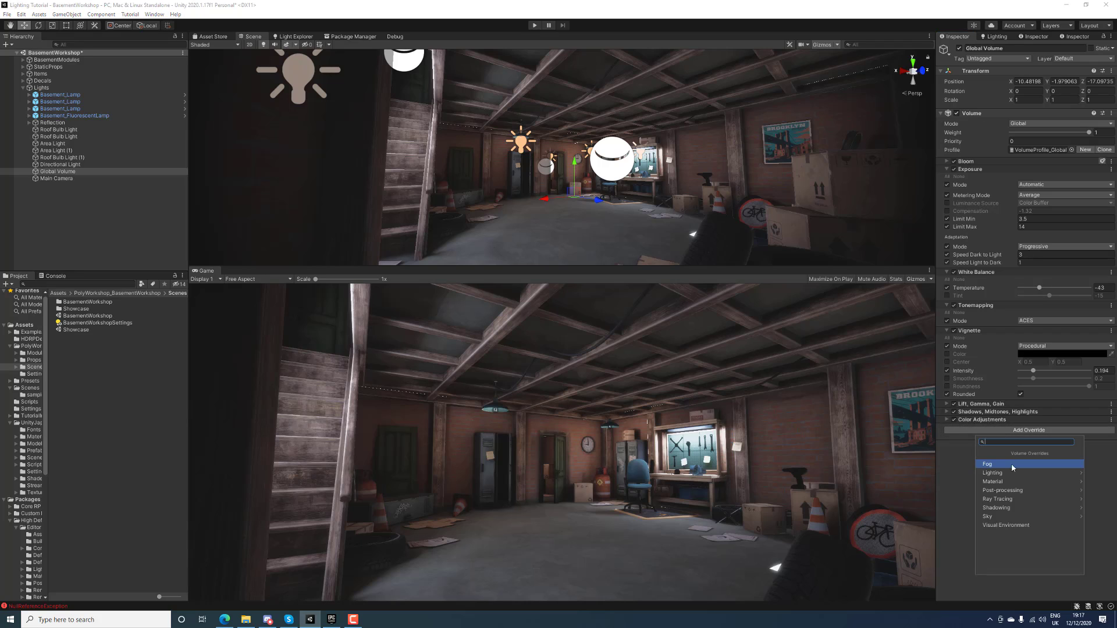
pyautogui.click(1015, 490)
pyautogui.click(979, 454)
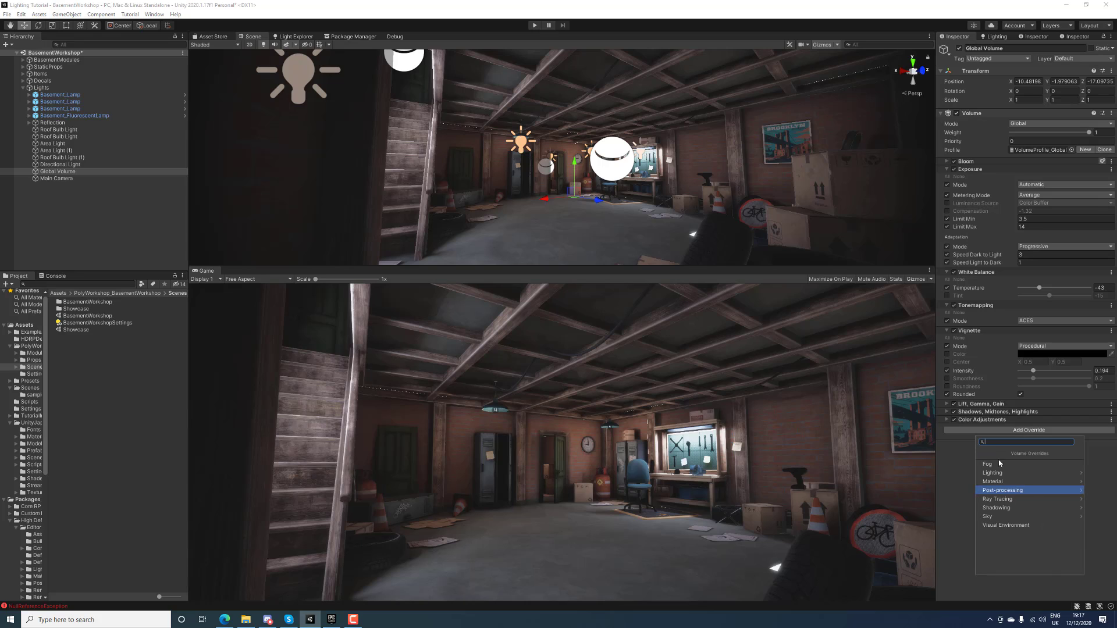
pyautogui.click(1008, 499)
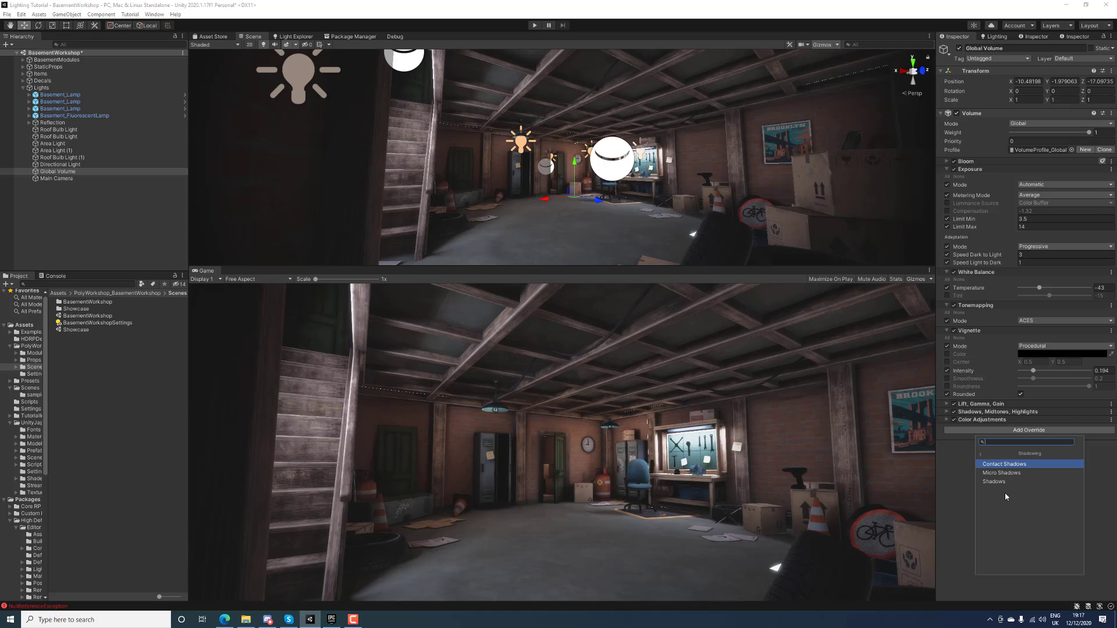
pyautogui.click(994, 481)
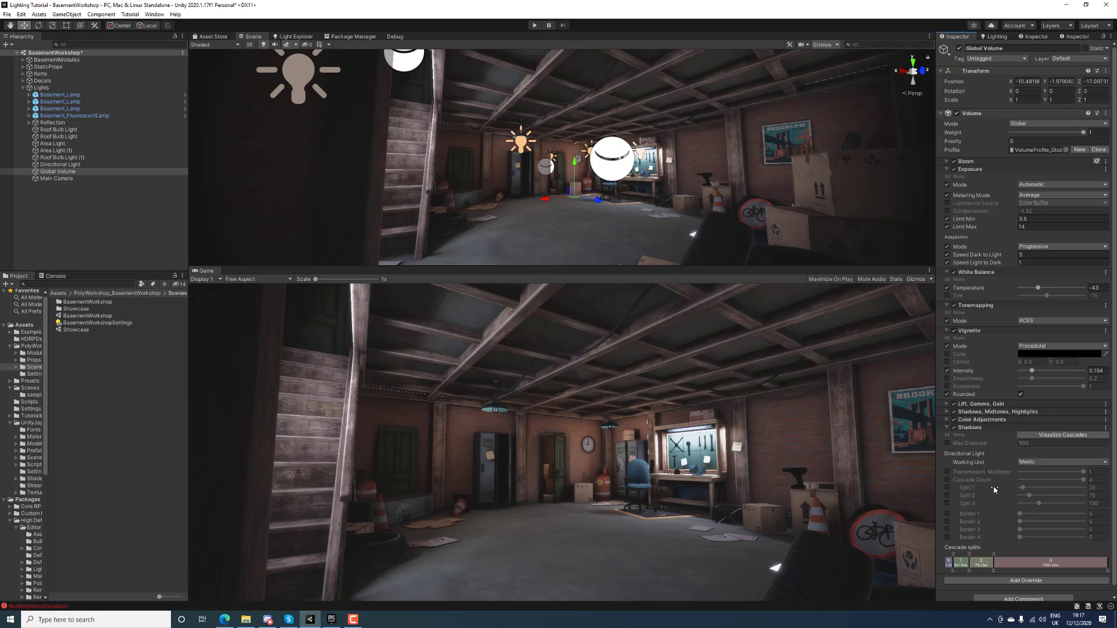
pyautogui.click(946, 435)
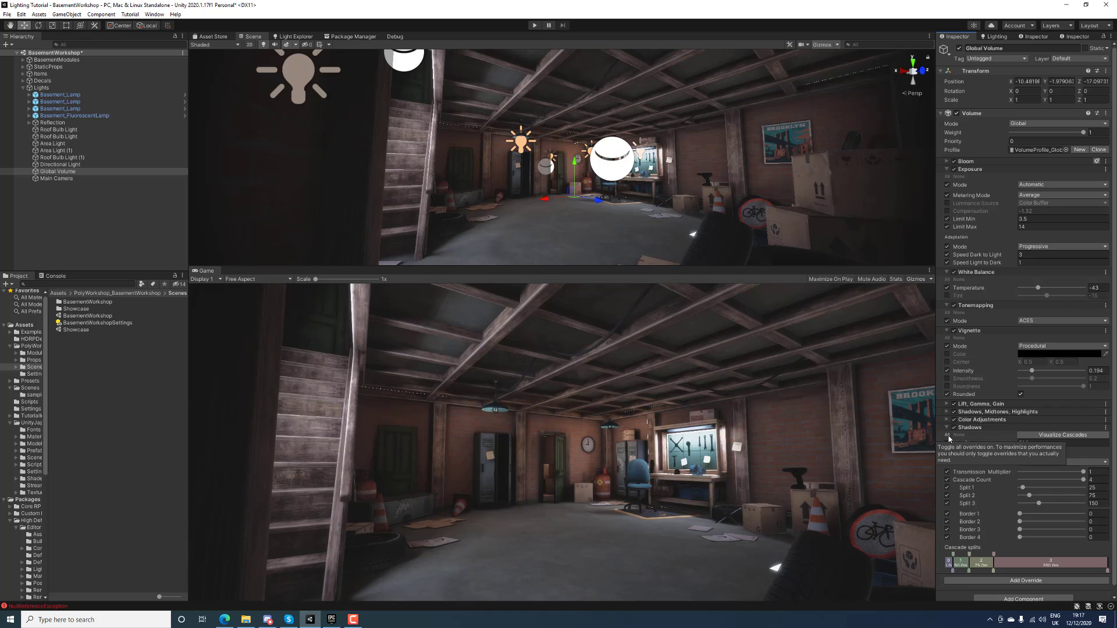
# Try lowering the Shadows override's Max Distance to about 111.8, restore it to 500, and remove the override
pyautogui.moveTo(969, 443); pyautogui.dragTo(880, 342)
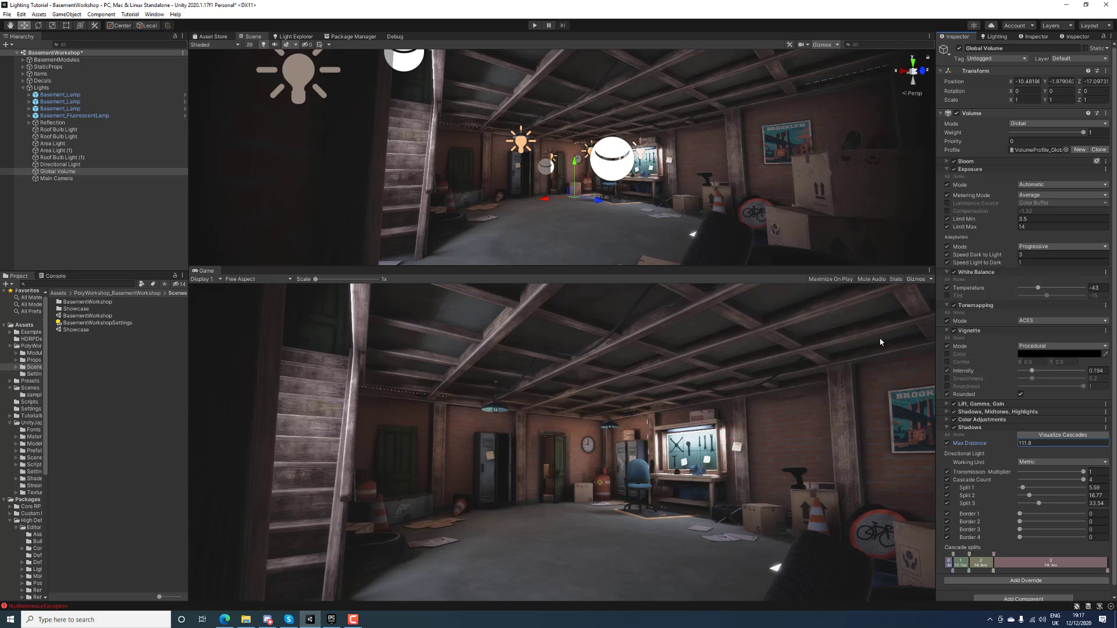
pyautogui.click(1037, 444)
pyautogui.write('500')
pyautogui.rightClick(965, 428)
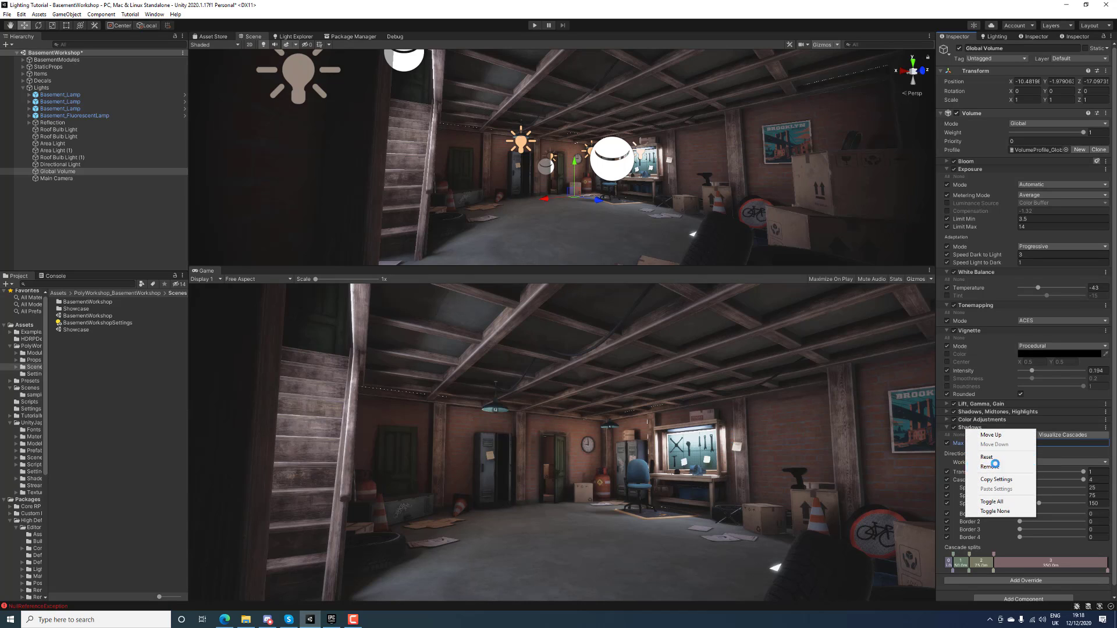
pyautogui.click(995, 465)
# Try a Contact Shadows override on Global Volume, enabled with a length of about 0.1, and remove it
pyautogui.click(1027, 430)
pyautogui.click(1034, 510)
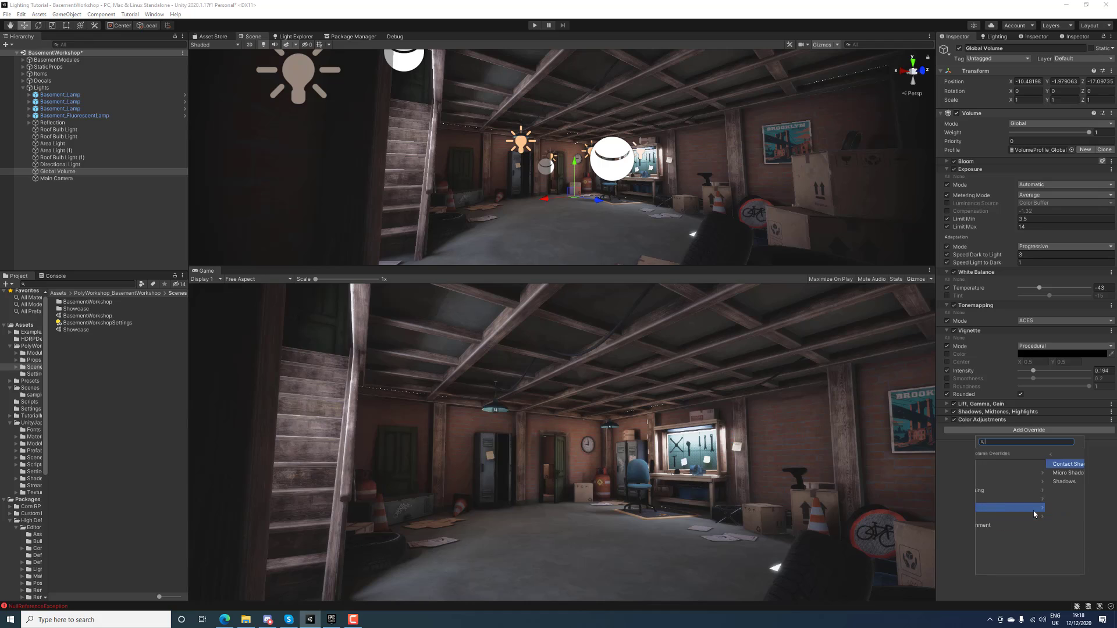
pyautogui.click(1022, 464)
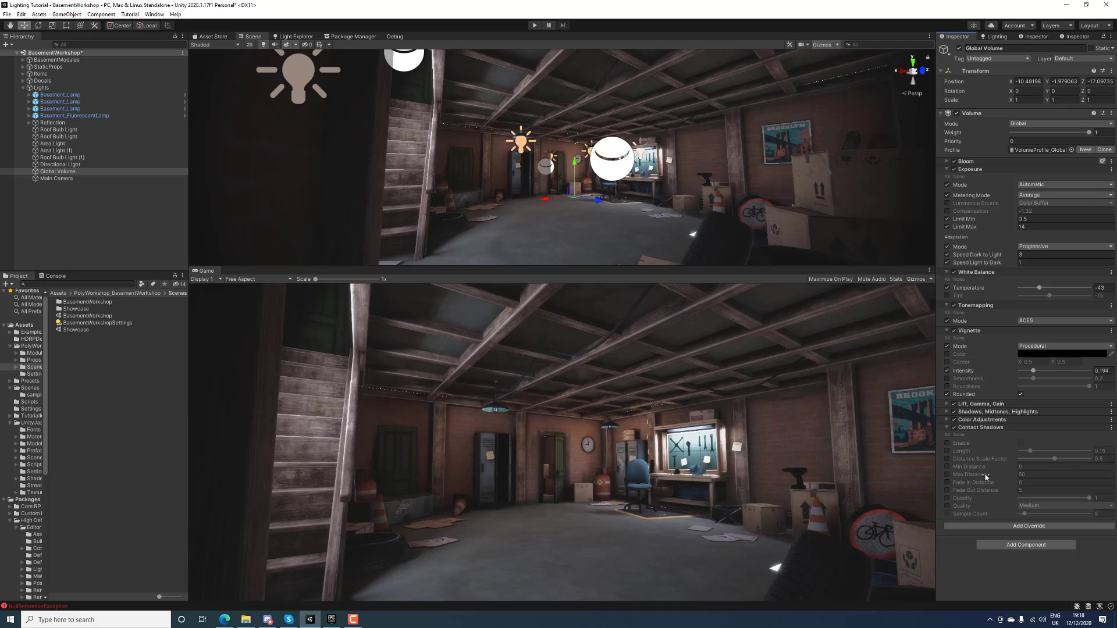
pyautogui.click(948, 435)
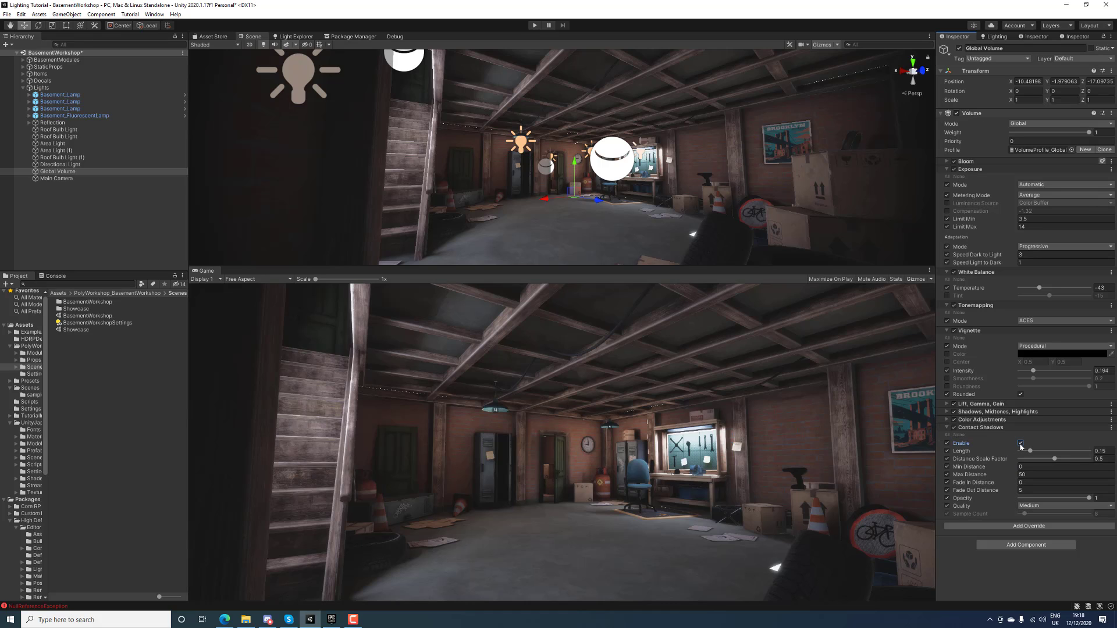
pyautogui.moveTo(1027, 449); pyautogui.dragTo(1022, 453)
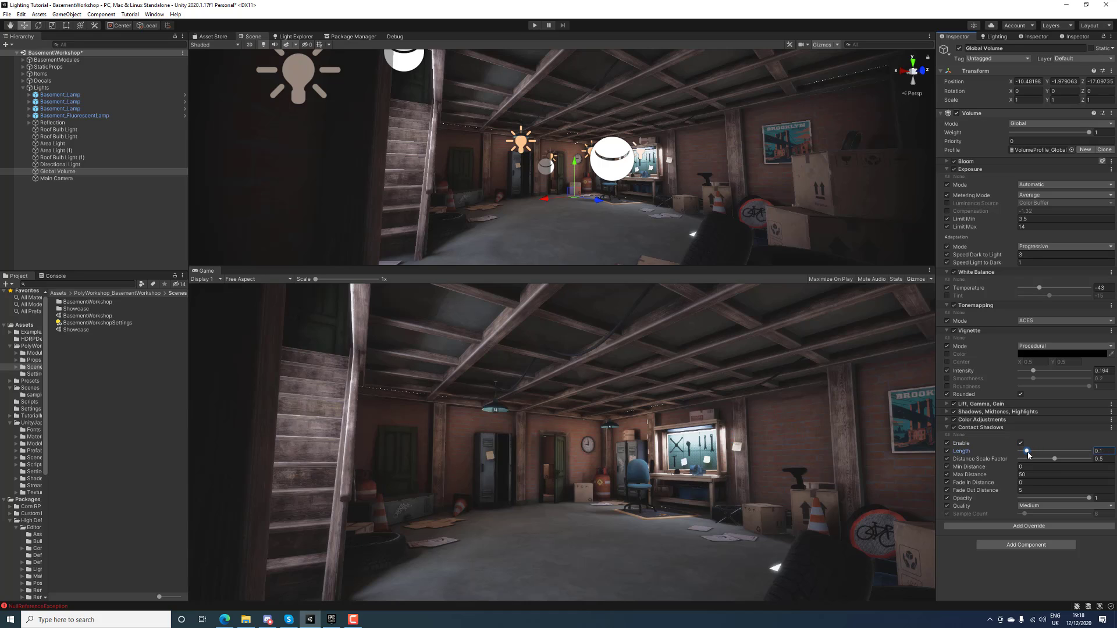
pyautogui.rightClick(982, 430)
pyautogui.click(991, 444)
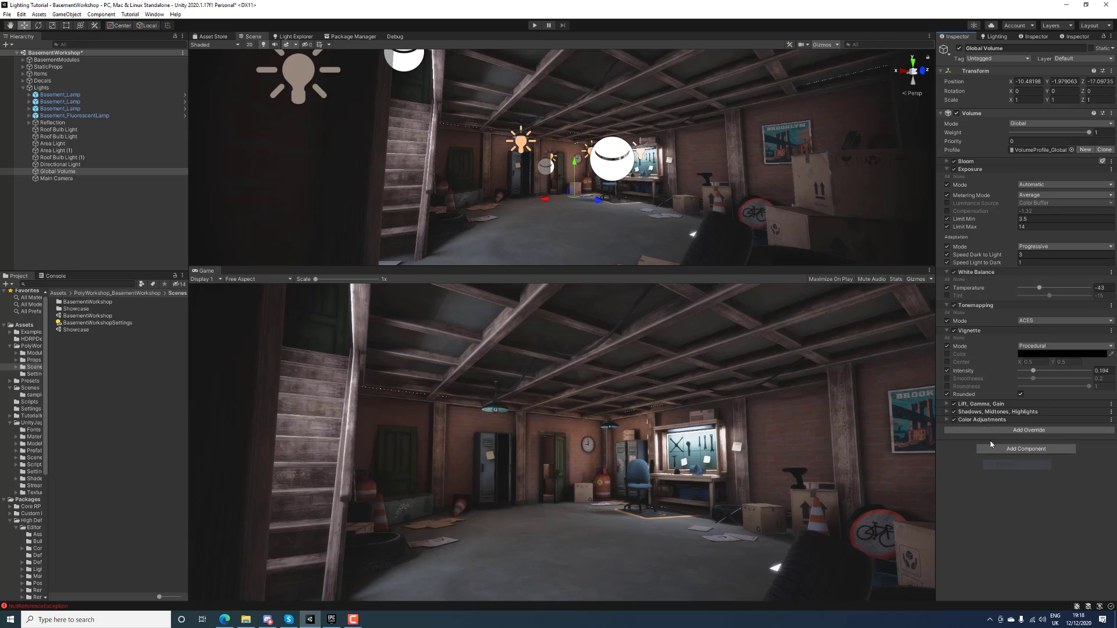
# Try an enabled Micro Shadows override on Global Volume and remove it
pyautogui.click(1007, 434)
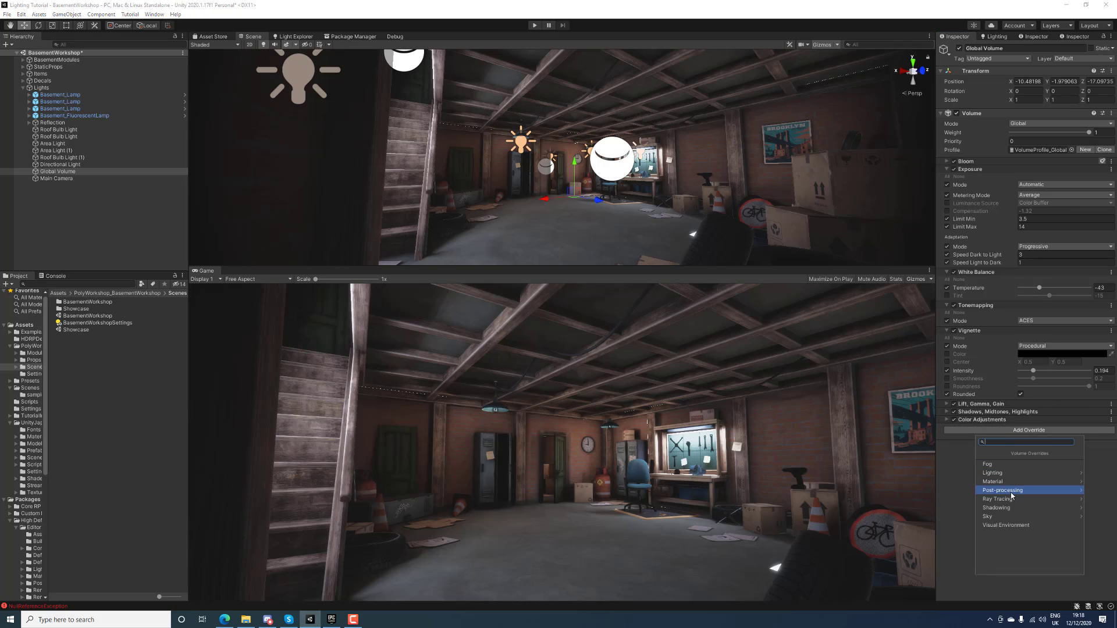
pyautogui.click(1010, 507)
pyautogui.click(1002, 473)
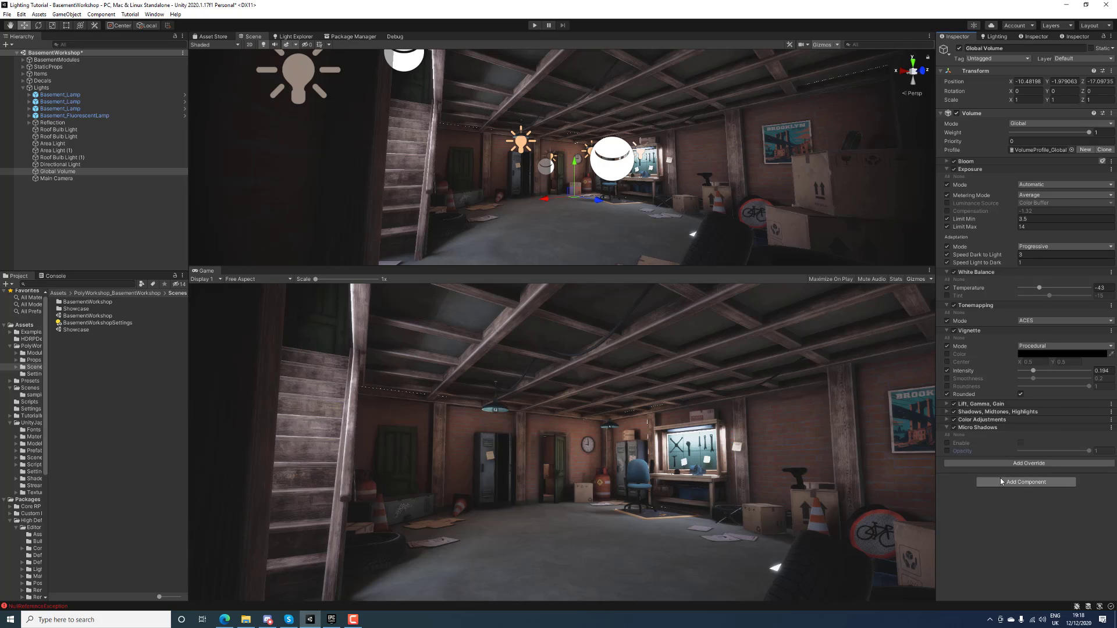
pyautogui.click(950, 435)
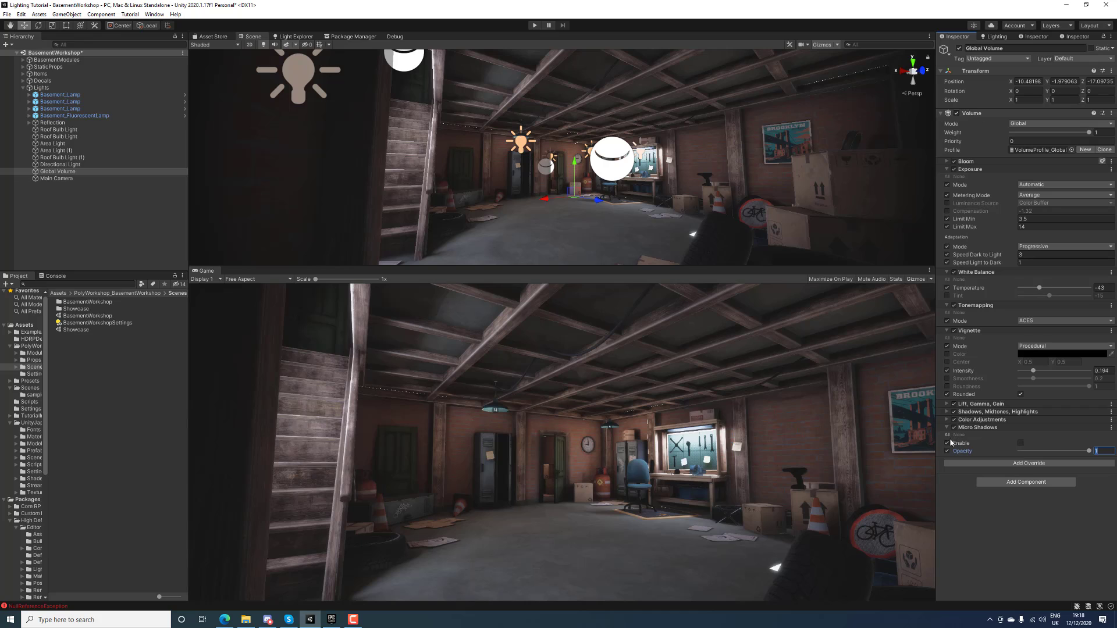
pyautogui.click(1020, 444)
pyautogui.rightClick(1017, 425)
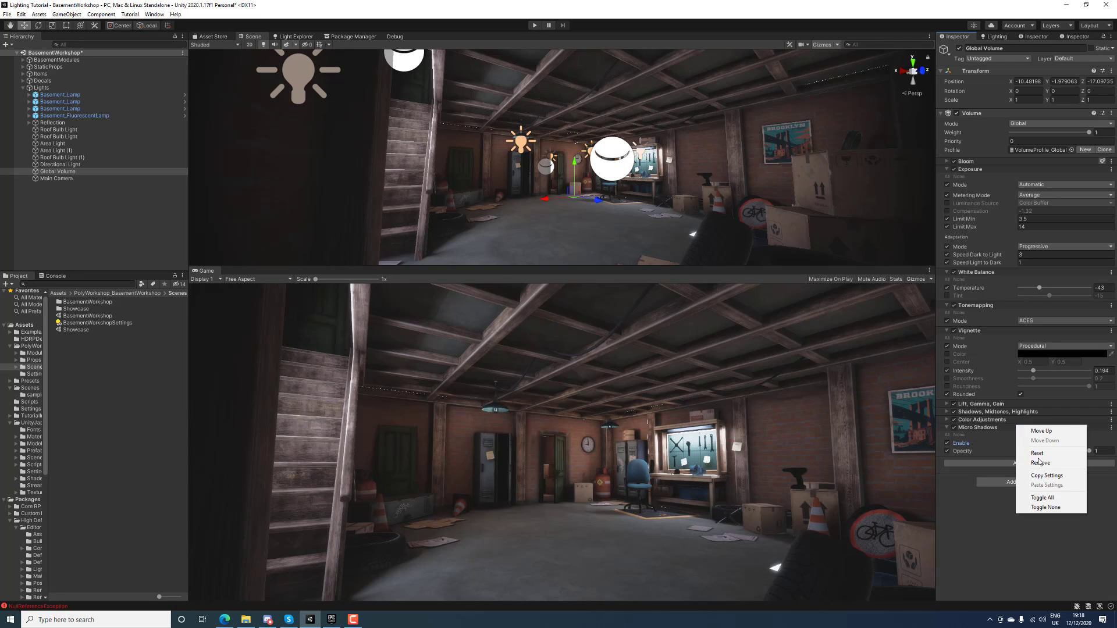
pyautogui.click(1040, 464)
# Add an HDRI Sky override to Global Volume with all of its parameters enabled
pyautogui.click(999, 433)
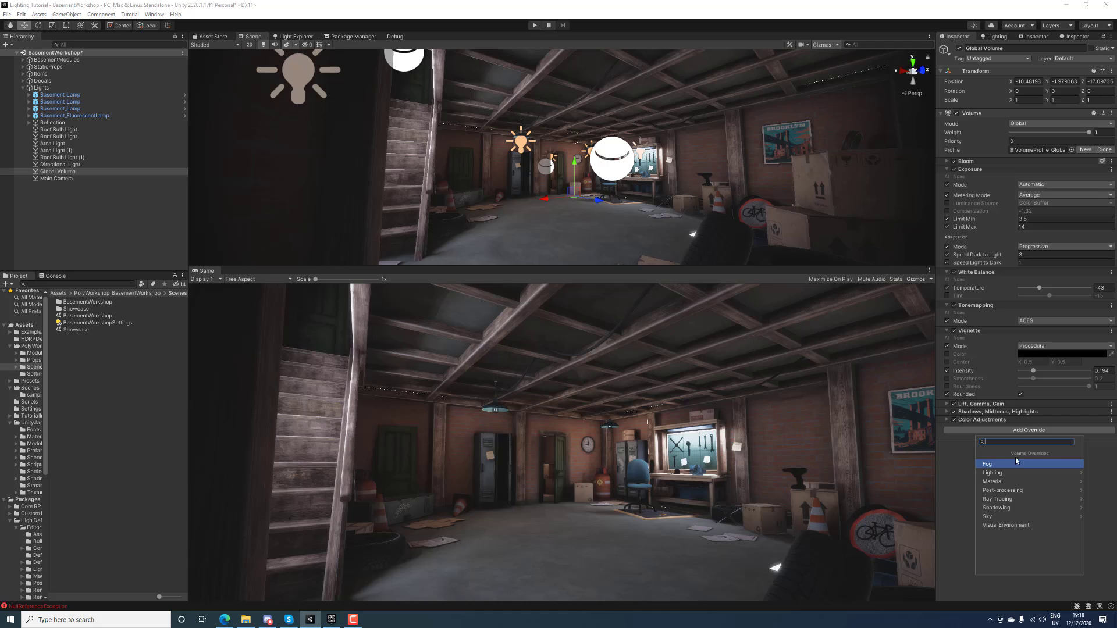
pyautogui.click(1015, 517)
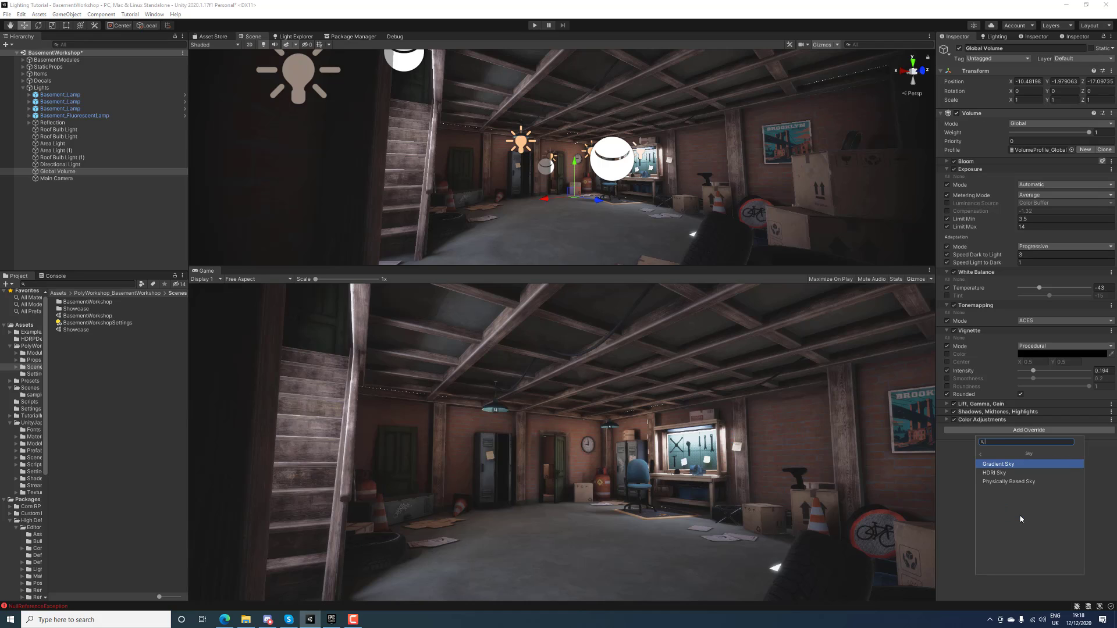
pyautogui.click(1010, 473)
pyautogui.click(947, 436)
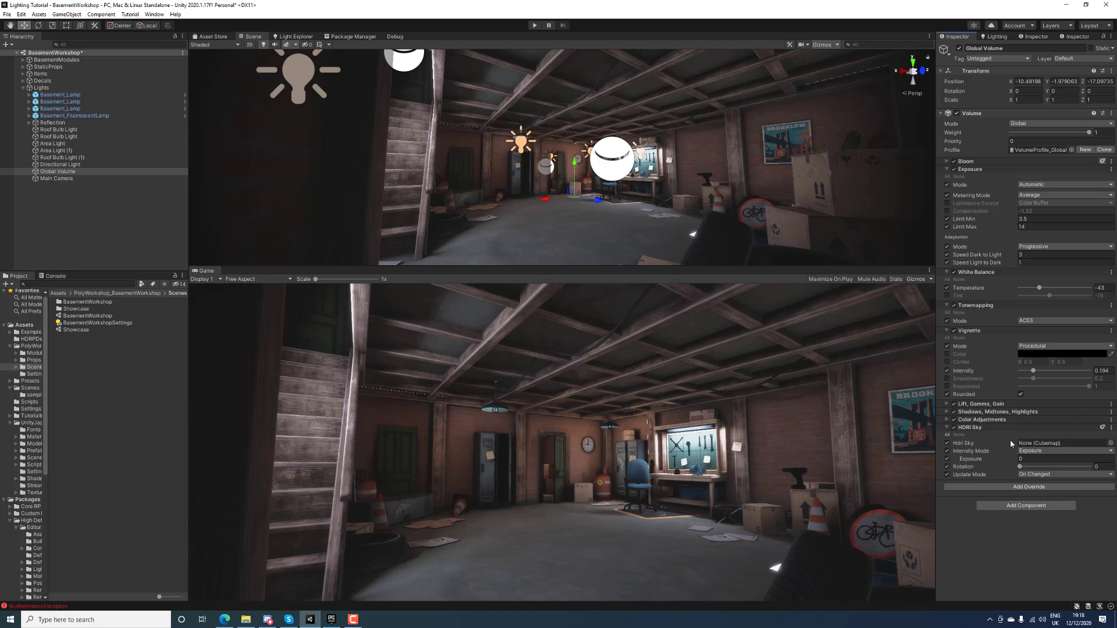
# Assign the DefaultHDRISky cubemap to the HDRI Sky override and increase its rotation
pyautogui.click(1110, 443)
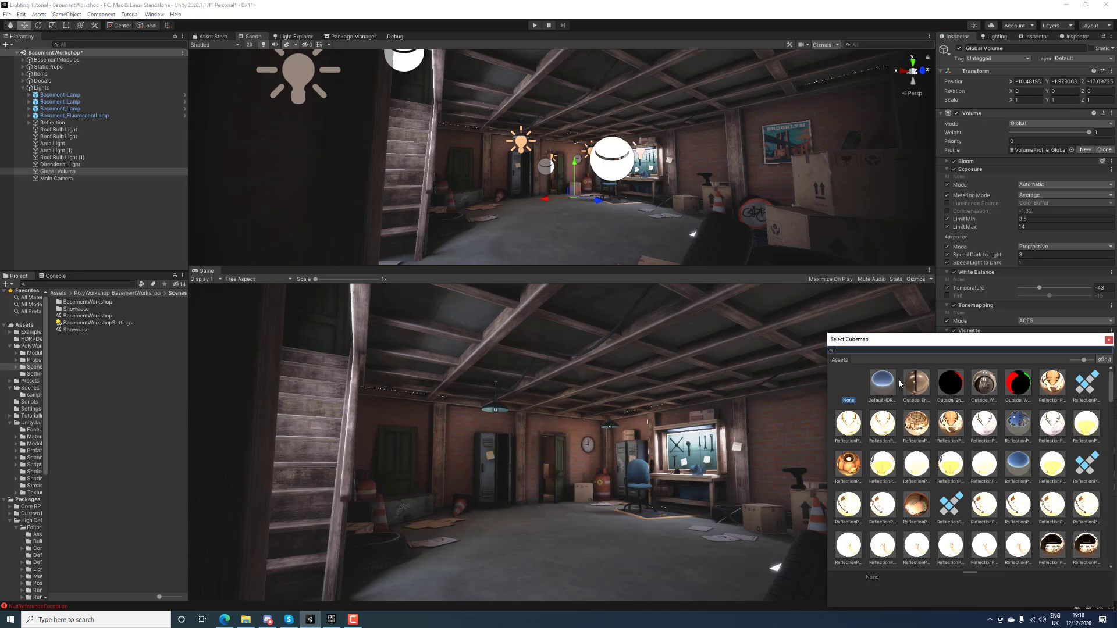
pyautogui.write('s')
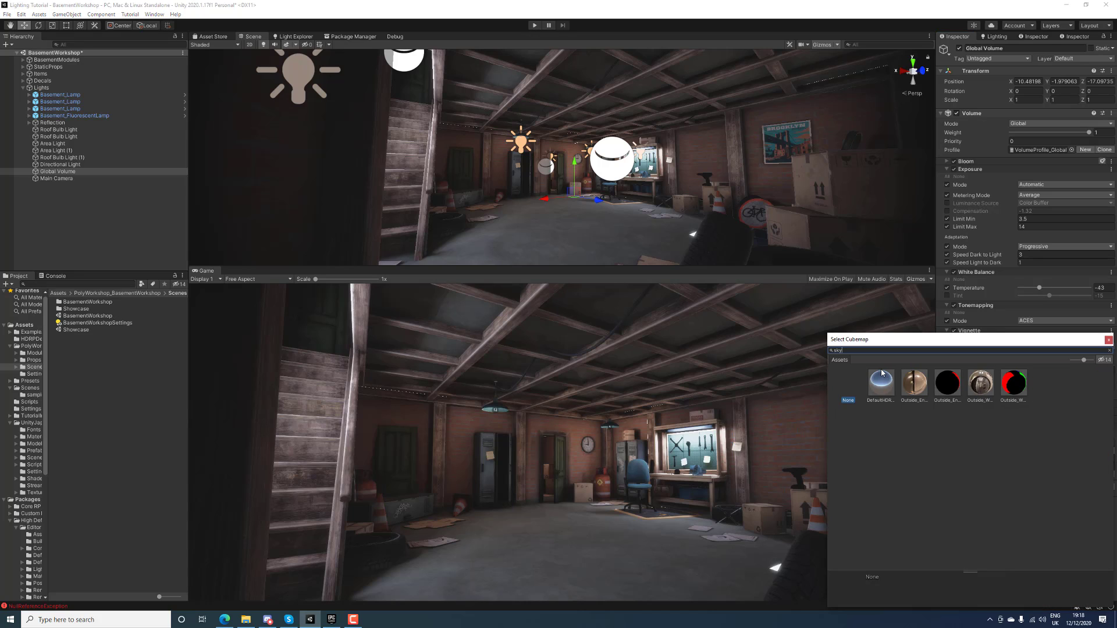
pyautogui.write('ky')
pyautogui.click(881, 373)
pyautogui.doubleClick(887, 376)
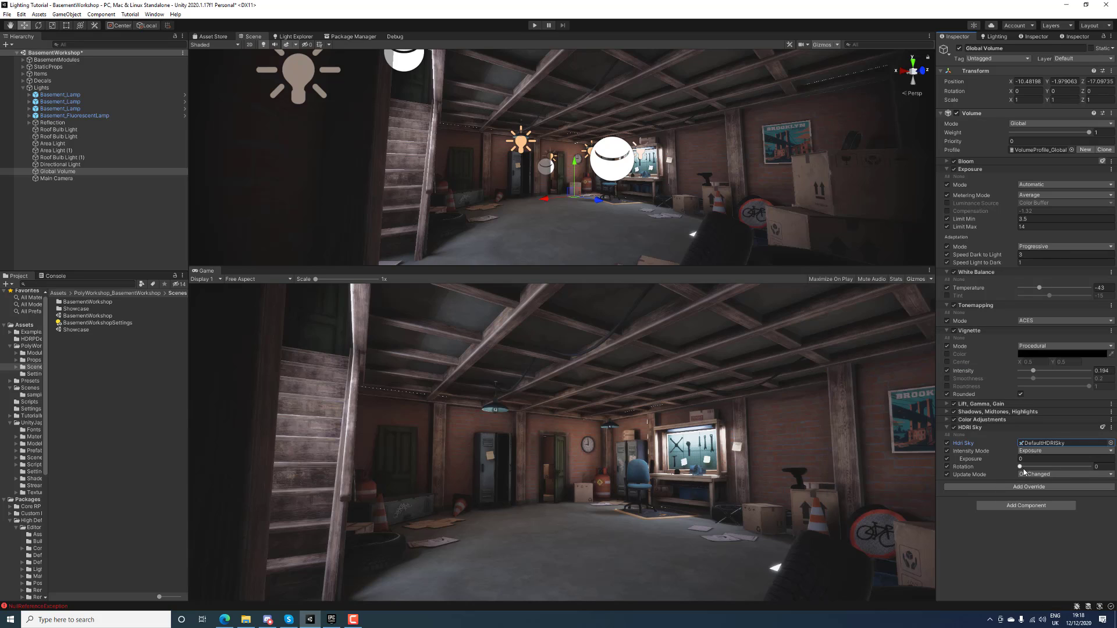
pyautogui.moveTo(1021, 467); pyautogui.dragTo(1051, 469)
pyautogui.click(955, 428)
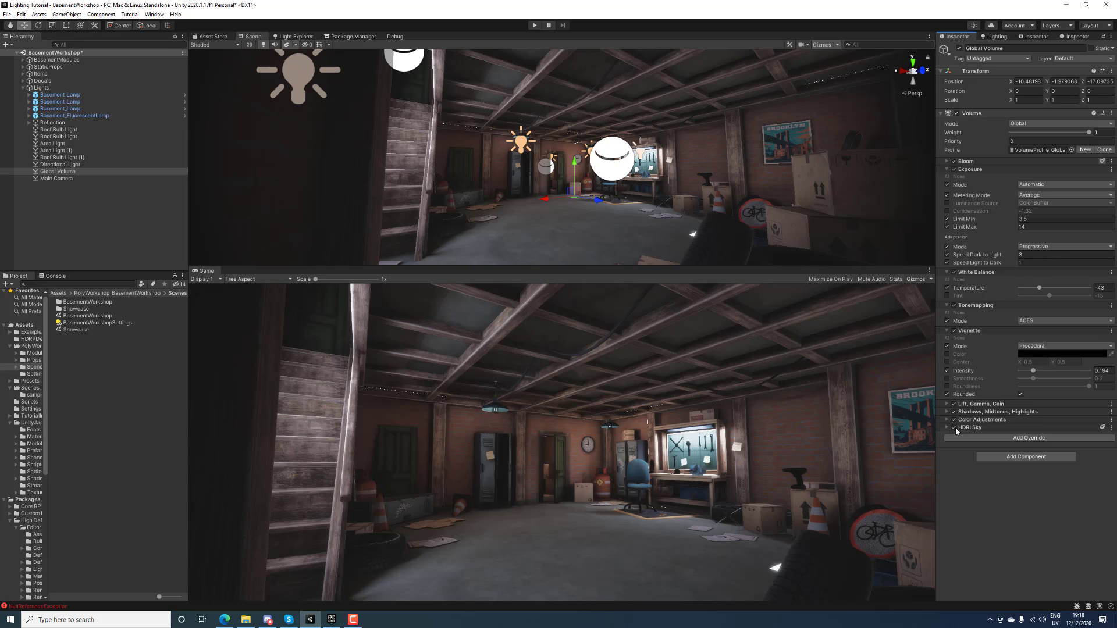
# Add a Visual Environment override to Global Volume with all of its parameters enabled
pyautogui.click(1021, 437)
pyautogui.click(1020, 525)
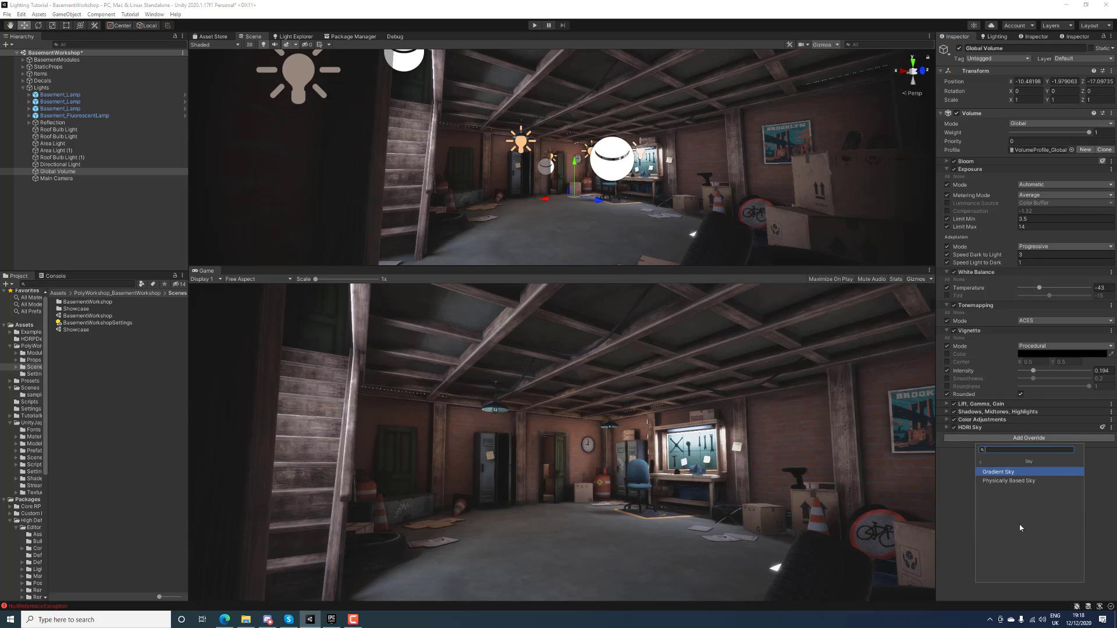
pyautogui.click(982, 462)
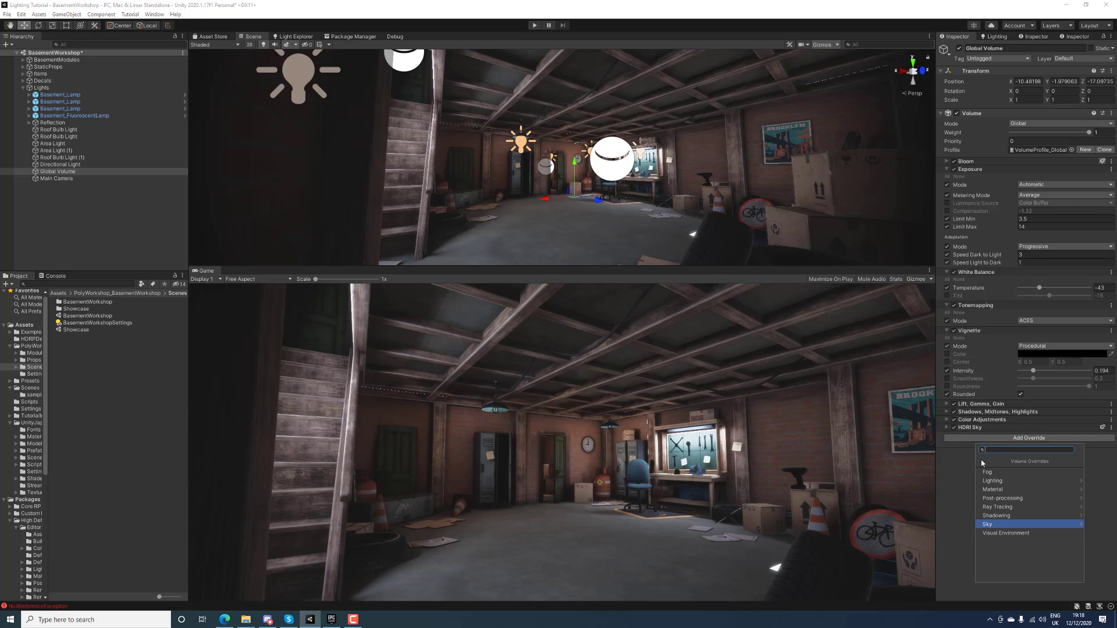
pyautogui.click(1006, 533)
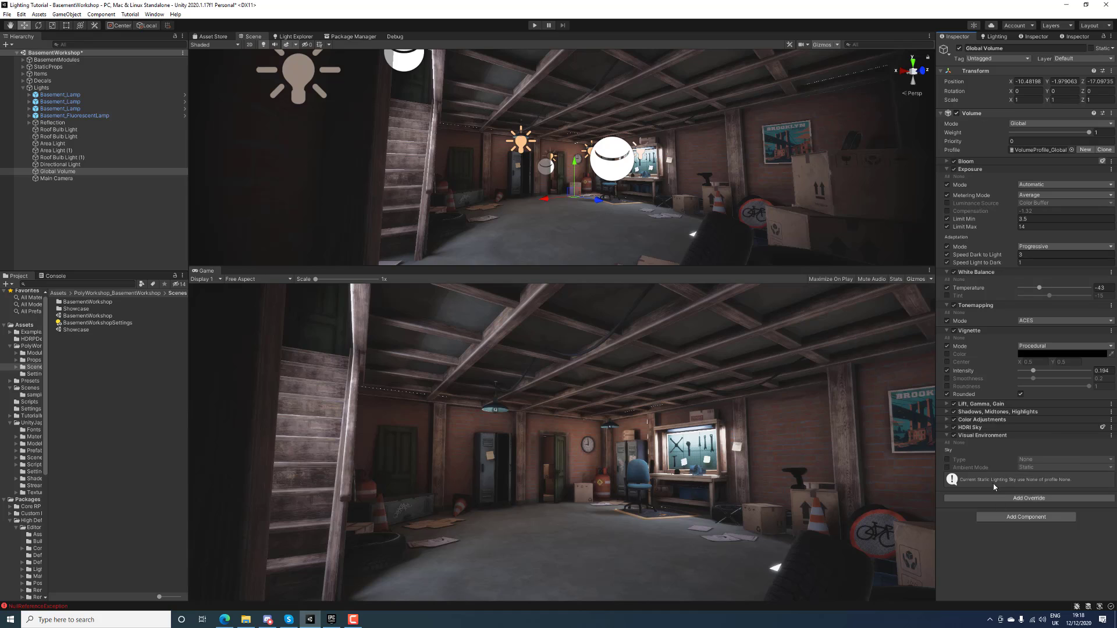
pyautogui.click(948, 444)
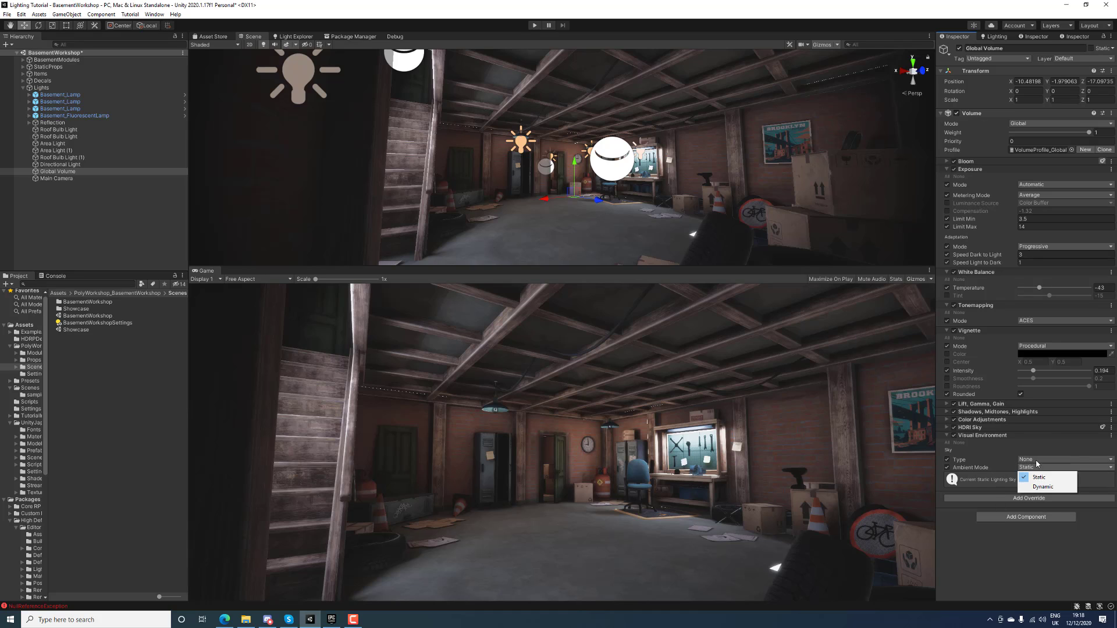
# Set the Visual Environment's sky type to HDRI Sky and its ambient mode to Dynamic
pyautogui.click(1037, 460)
pyautogui.click(1042, 489)
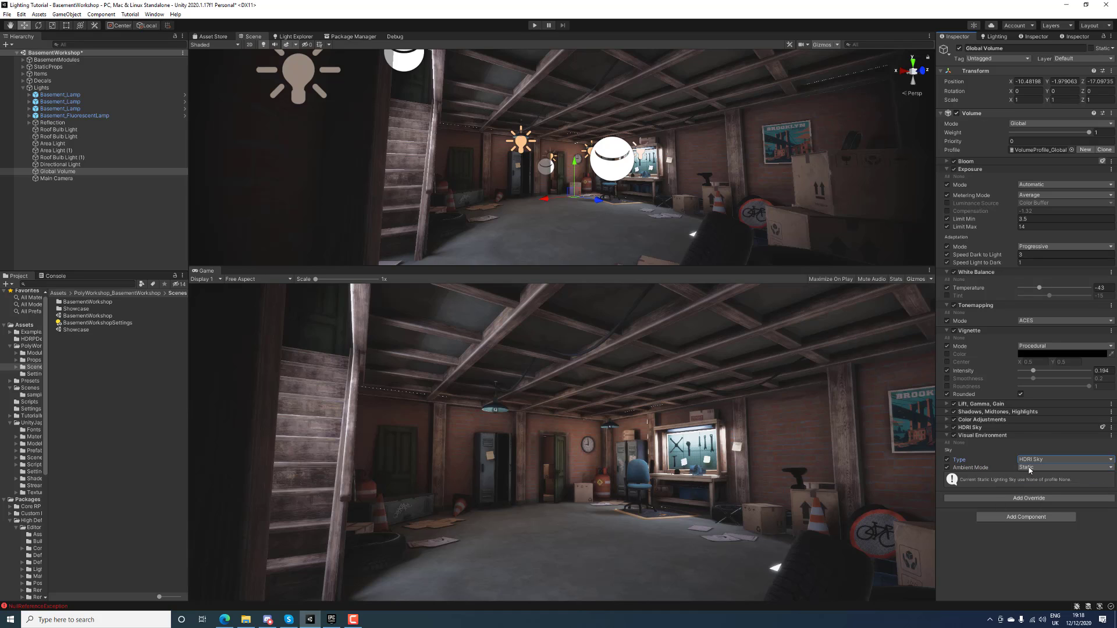
pyautogui.click(1028, 468)
pyautogui.click(1039, 477)
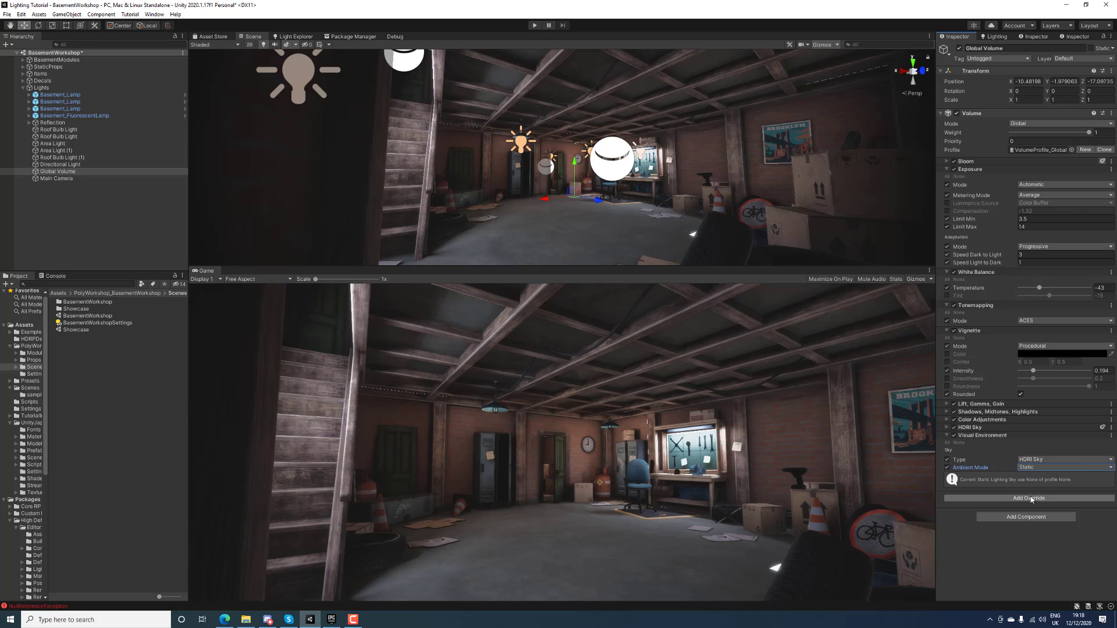
pyautogui.click(1031, 498)
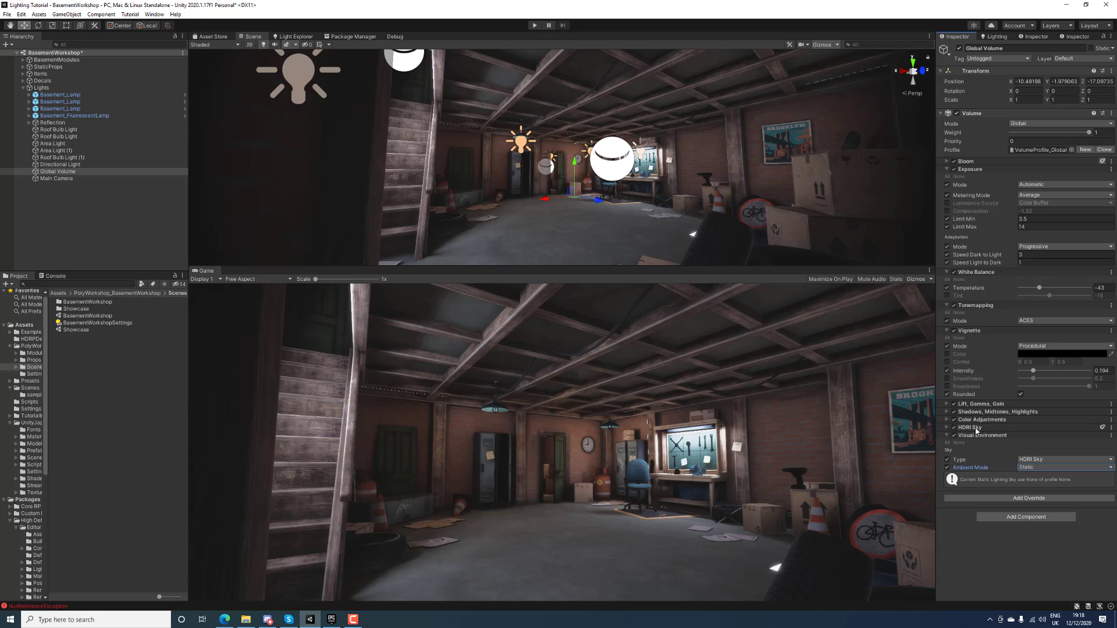
pyautogui.click(1030, 468)
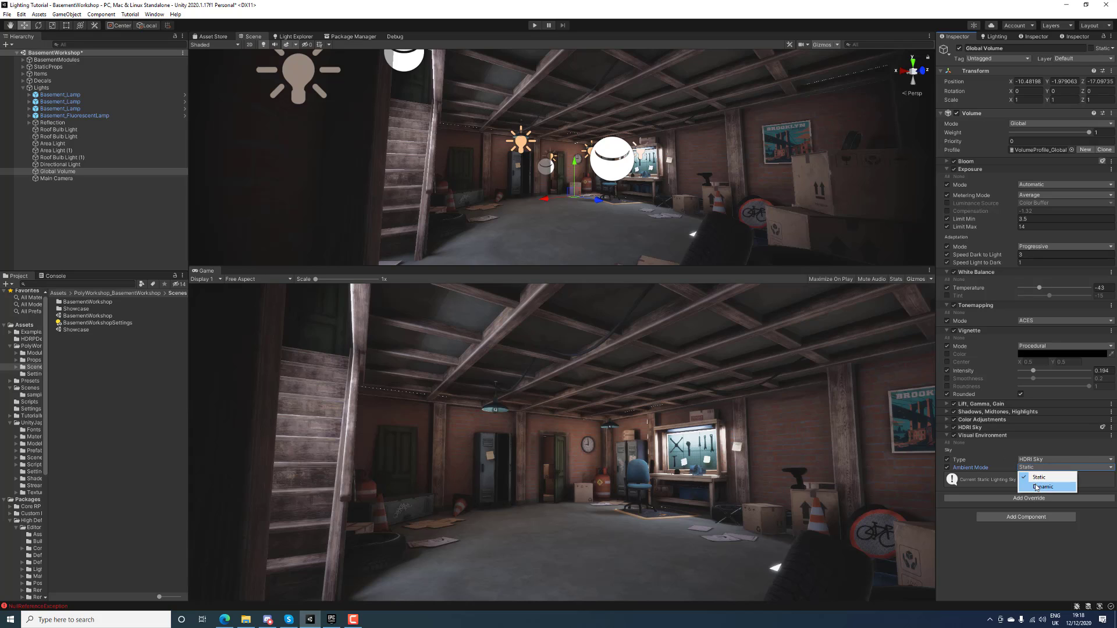
pyautogui.click(1033, 484)
pyautogui.click(948, 435)
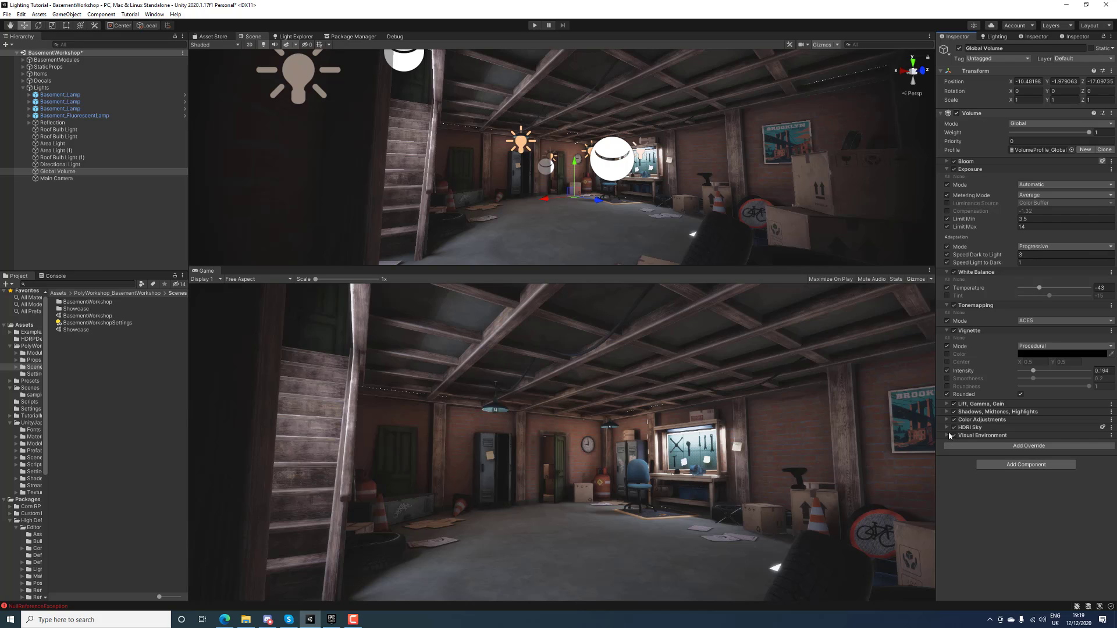
# Compare the scene with and without the Lift, Gamma, Gain, the Shadows, Midtones, Highlights, and the Color Adjustments overrides
pyautogui.click(954, 420)
pyautogui.click(954, 412)
pyautogui.click(954, 404)
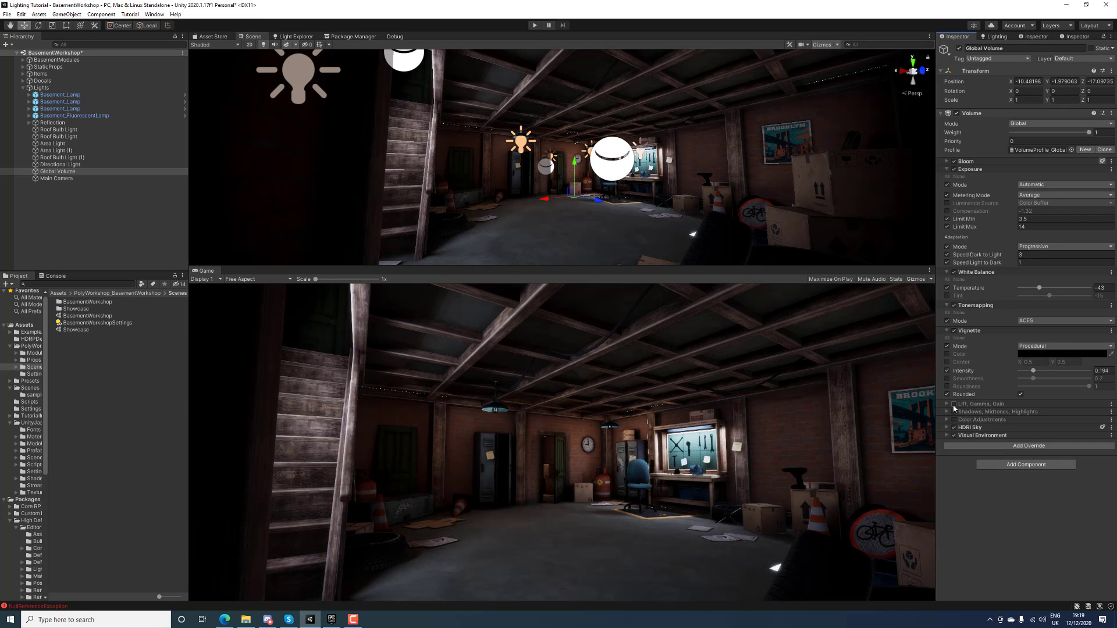
pyautogui.click(953, 404)
pyautogui.click(954, 412)
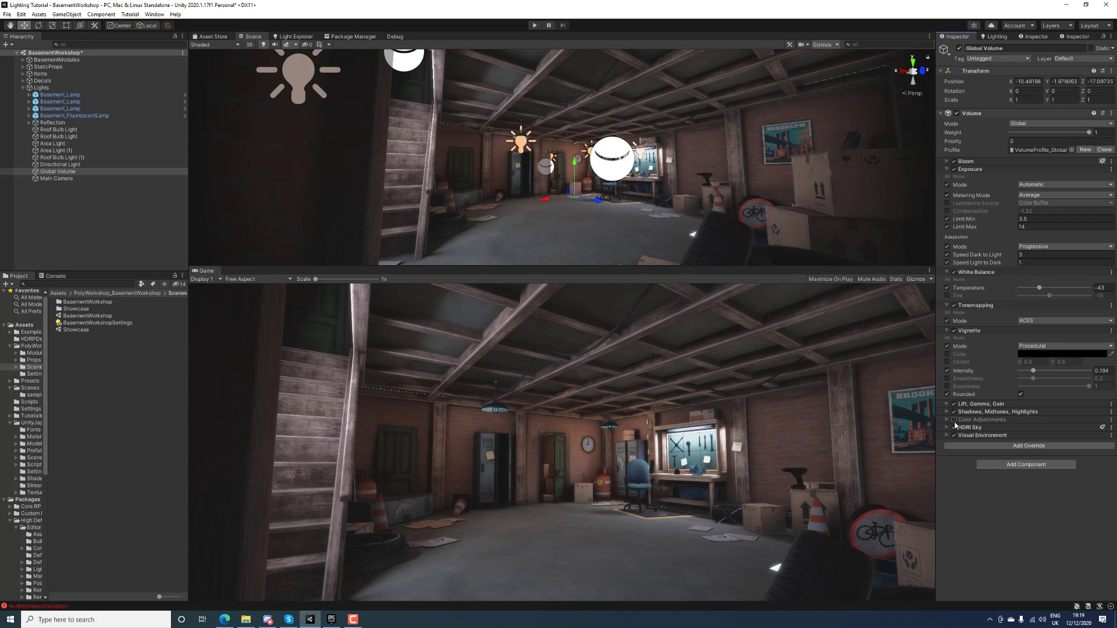
pyautogui.click(954, 419)
pyautogui.click(954, 419)
pyautogui.click(955, 420)
# Examine the effect of contrast in the Color Adjustments override by switching its parameter off and on
pyautogui.click(957, 419)
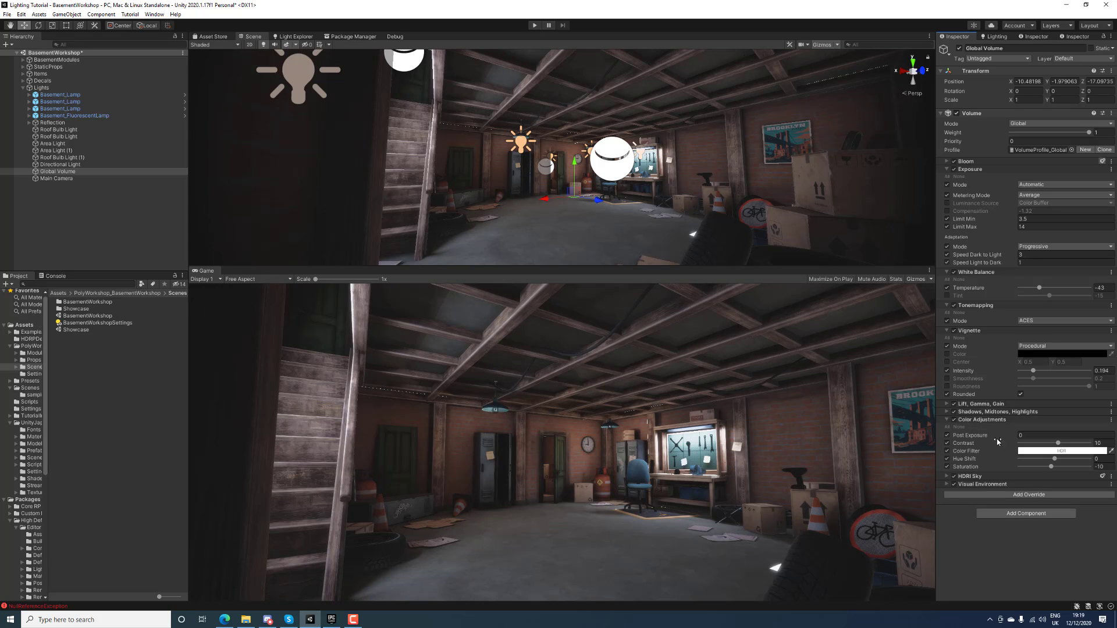
pyautogui.click(949, 444)
pyautogui.click(949, 444)
pyautogui.click(948, 443)
pyautogui.click(948, 444)
pyautogui.click(948, 444)
pyautogui.click(948, 444)
pyautogui.click(948, 444)
pyautogui.click(947, 418)
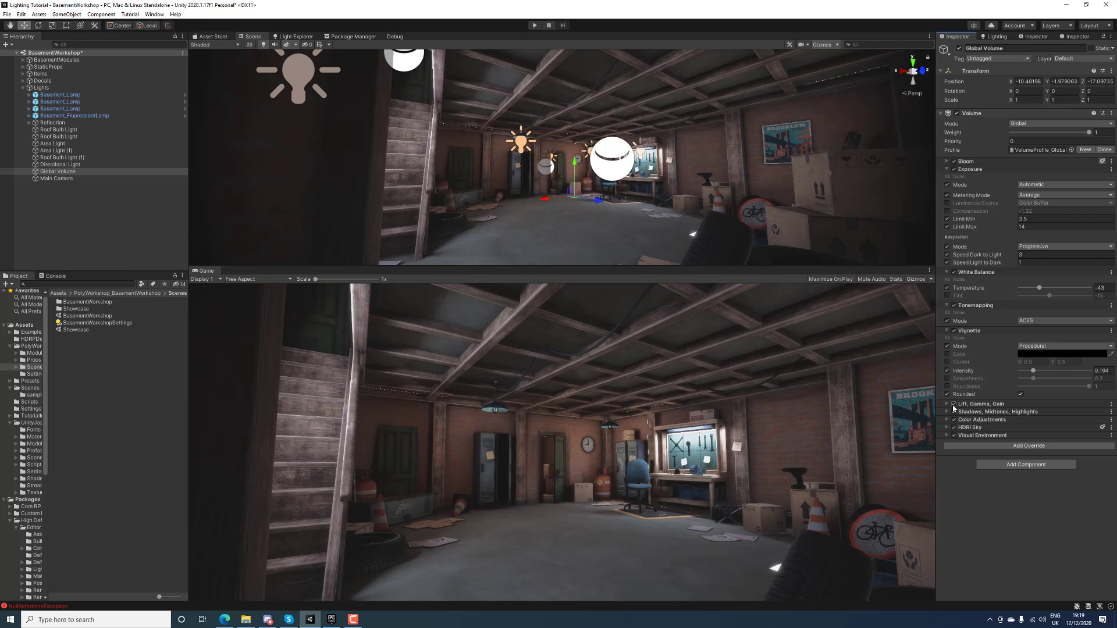
# Compare the image with Lift, Gamma, Gain and with Shadows, Midtones, Highlights each switched off and on
pyautogui.click(953, 406)
pyautogui.click(953, 406)
pyautogui.click(955, 412)
pyautogui.click(955, 413)
pyautogui.click(954, 412)
# With Lift, Gamma, Gain temporarily disabled, slightly raise shadows and midtones and lower highlights in the Shadows, Midtones, Highlights override
pyautogui.click(953, 404)
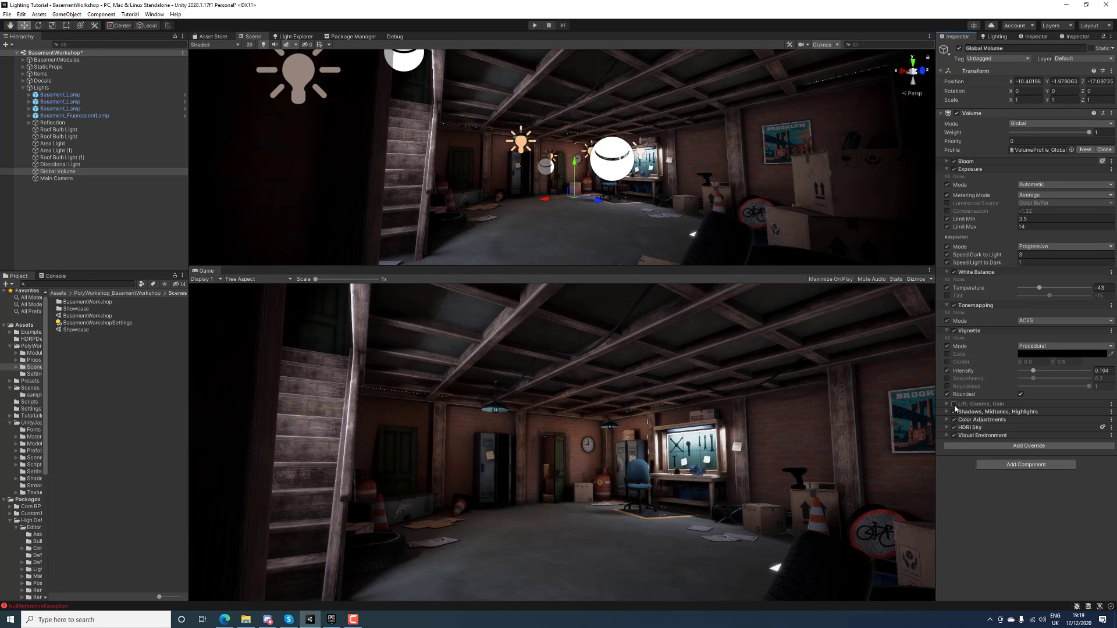
pyautogui.click(954, 412)
pyautogui.click(952, 413)
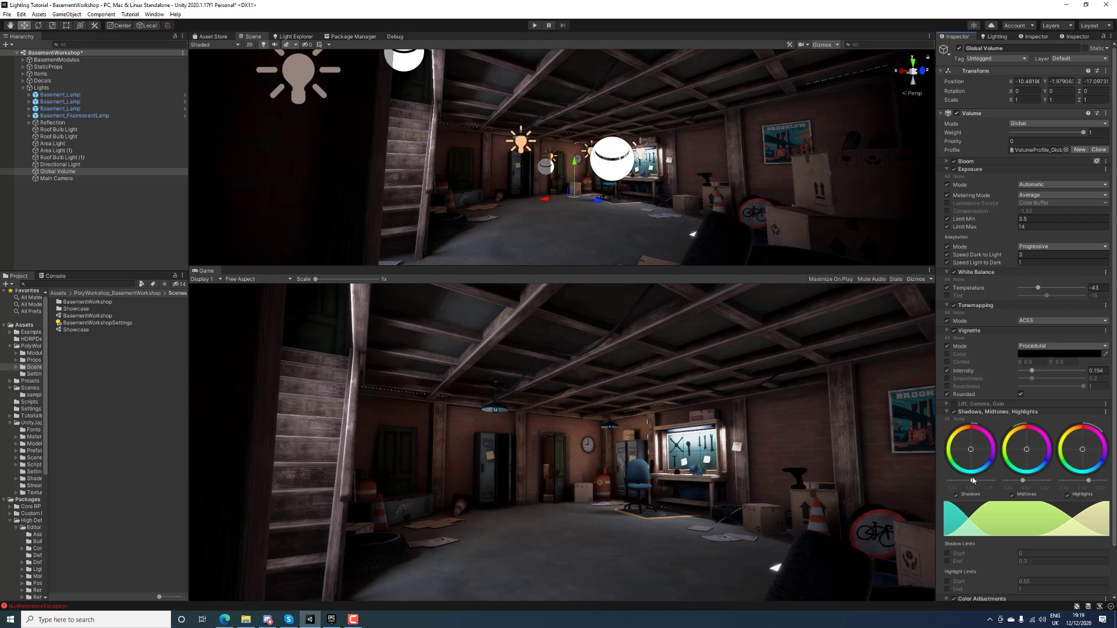
pyautogui.moveTo(972, 481); pyautogui.dragTo(1076, 483)
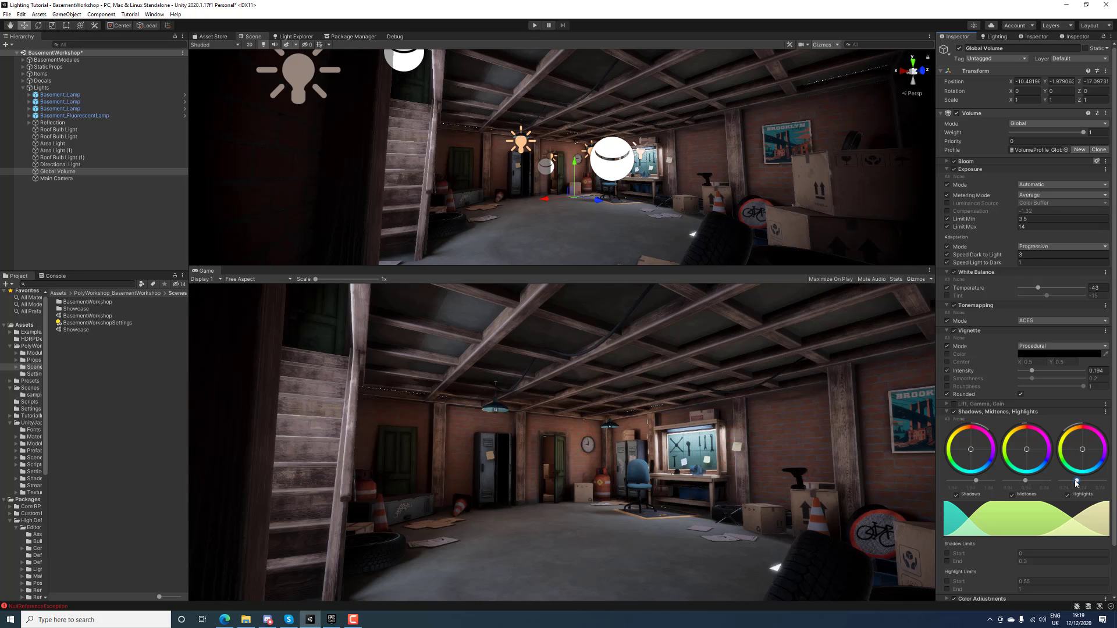
pyautogui.click(953, 403)
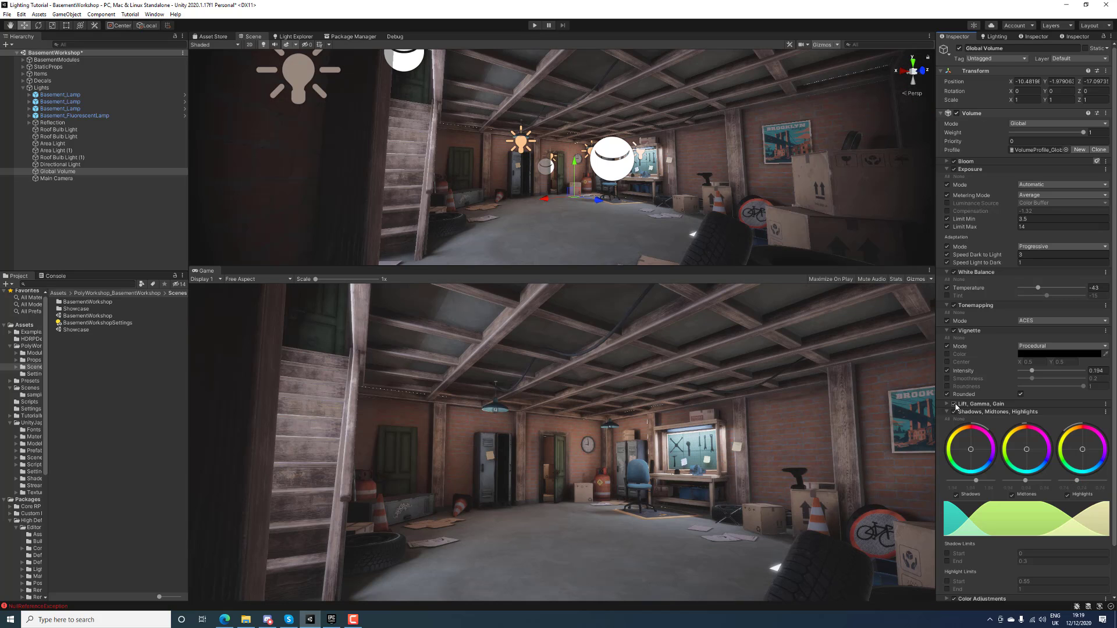
# Slightly lower gamma and gain in the Lift, Gamma, Gain override and fine-tune the lift near its neutral level
pyautogui.click(947, 404)
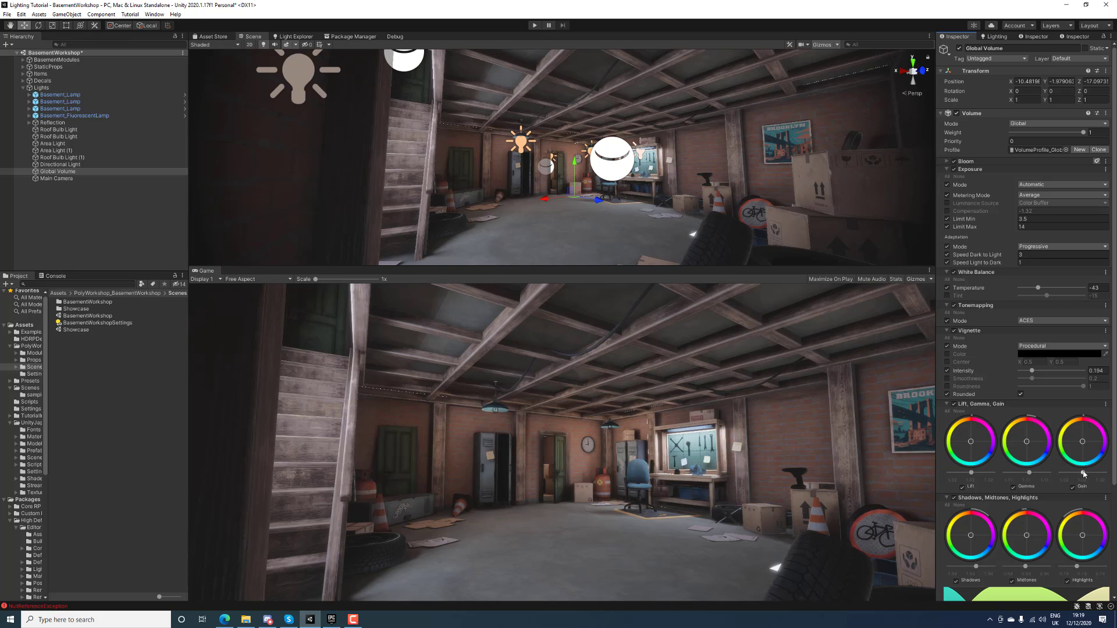
pyautogui.moveTo(1029, 473); pyautogui.dragTo(1026, 472)
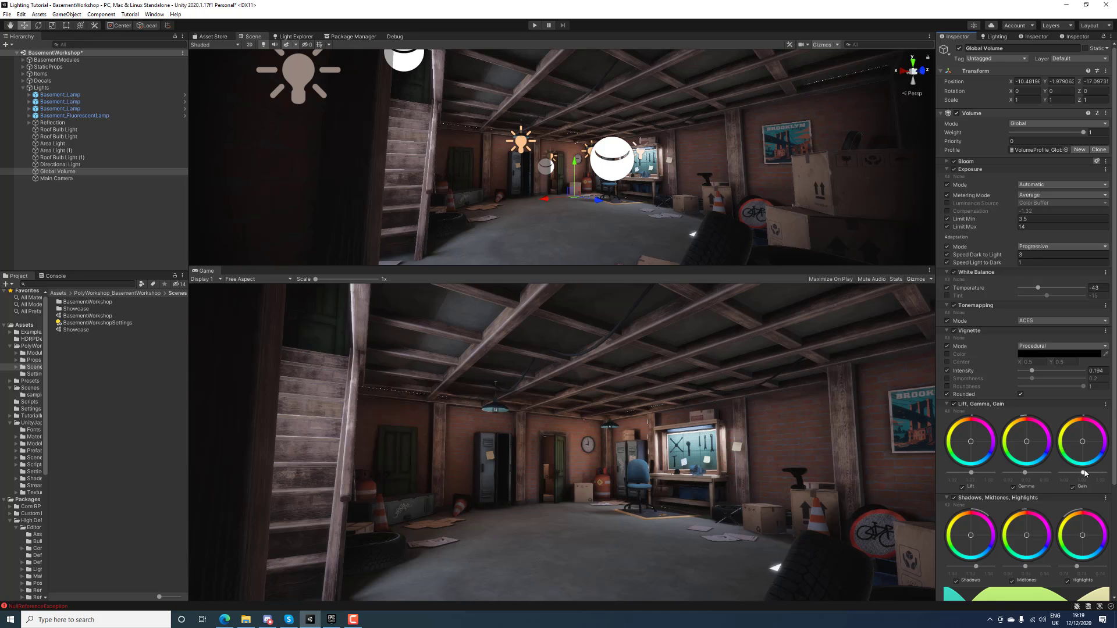
pyautogui.moveTo(1085, 473); pyautogui.dragTo(1080, 473)
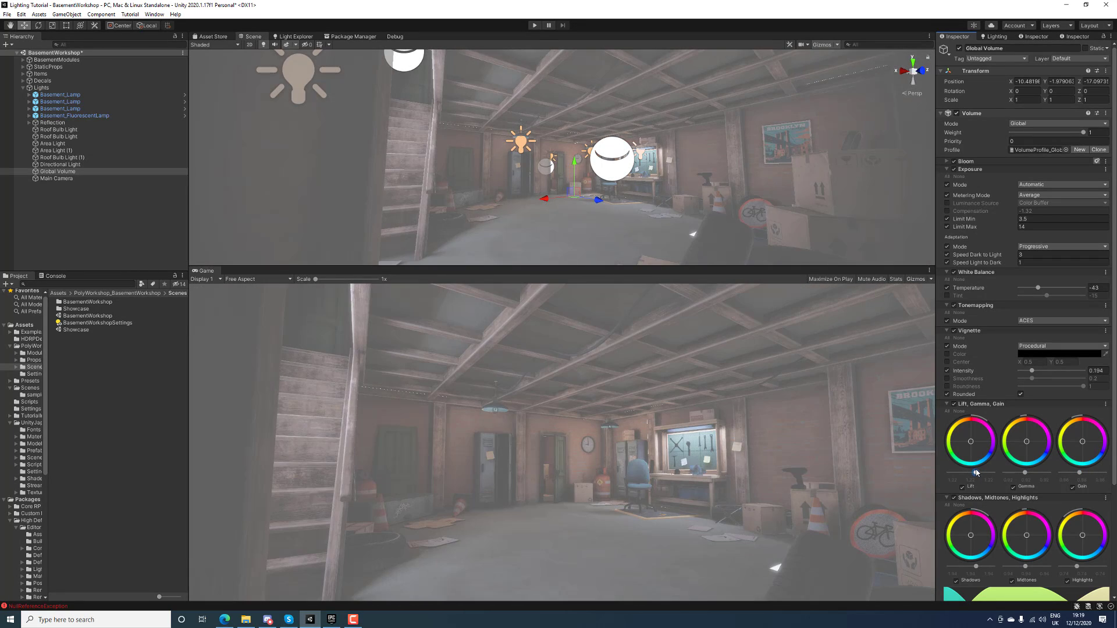
pyautogui.moveTo(971, 472); pyautogui.dragTo(971, 473)
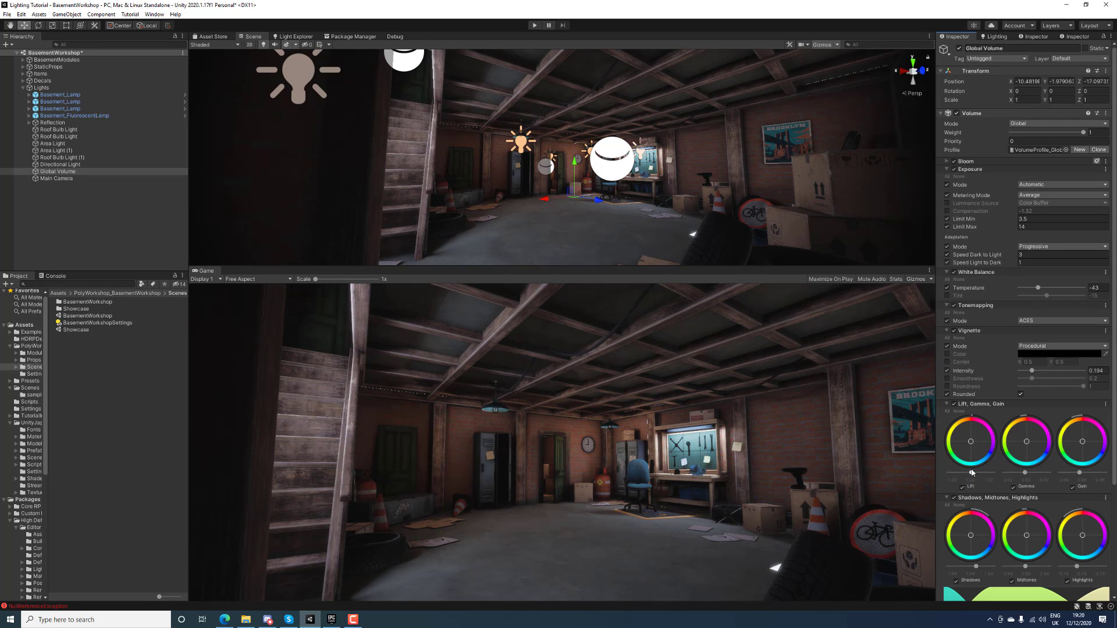
pyautogui.click(948, 403)
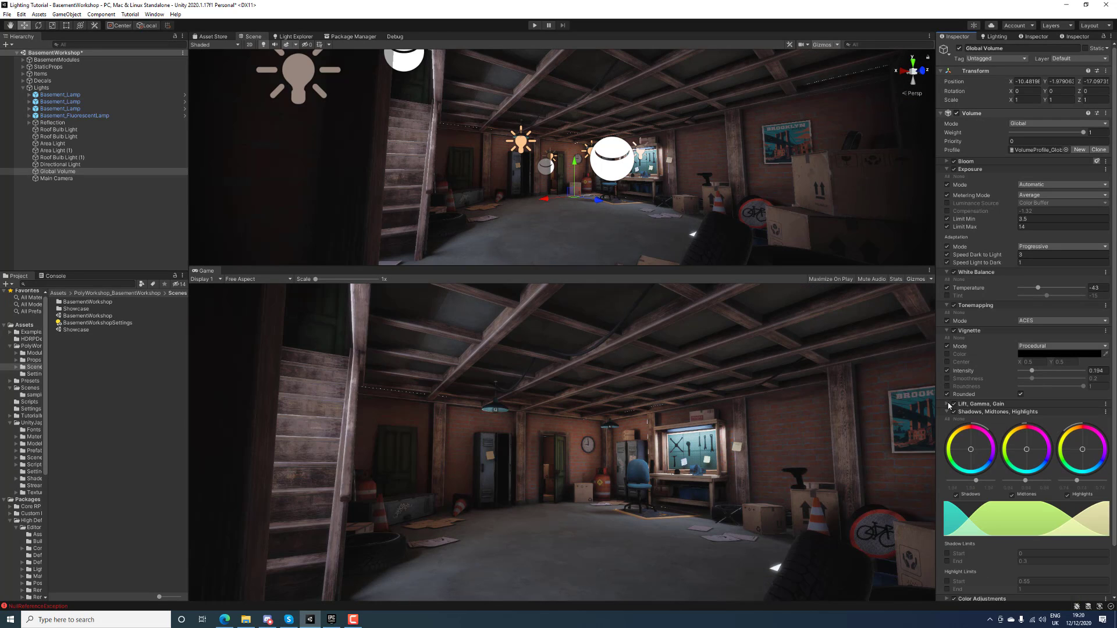
# Compare the image with and without White Balance, and collapse the Tonemapping, White Balance, Vignette and Shadows, Midtones, Highlights overrides
pyautogui.click(947, 305)
pyautogui.click(953, 273)
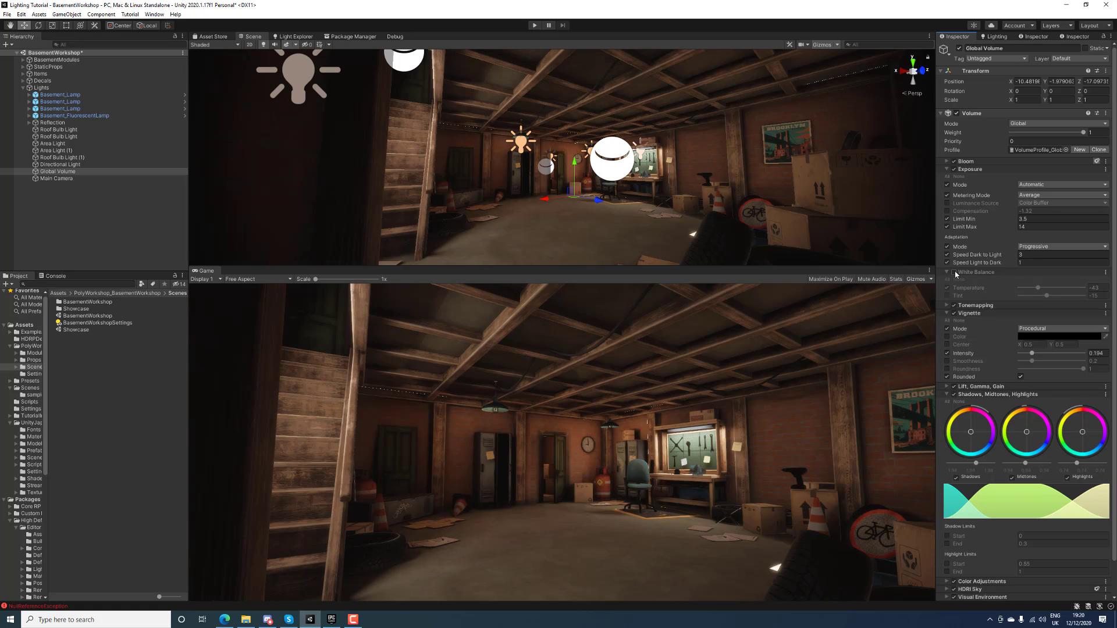
pyautogui.click(953, 272)
pyautogui.click(946, 273)
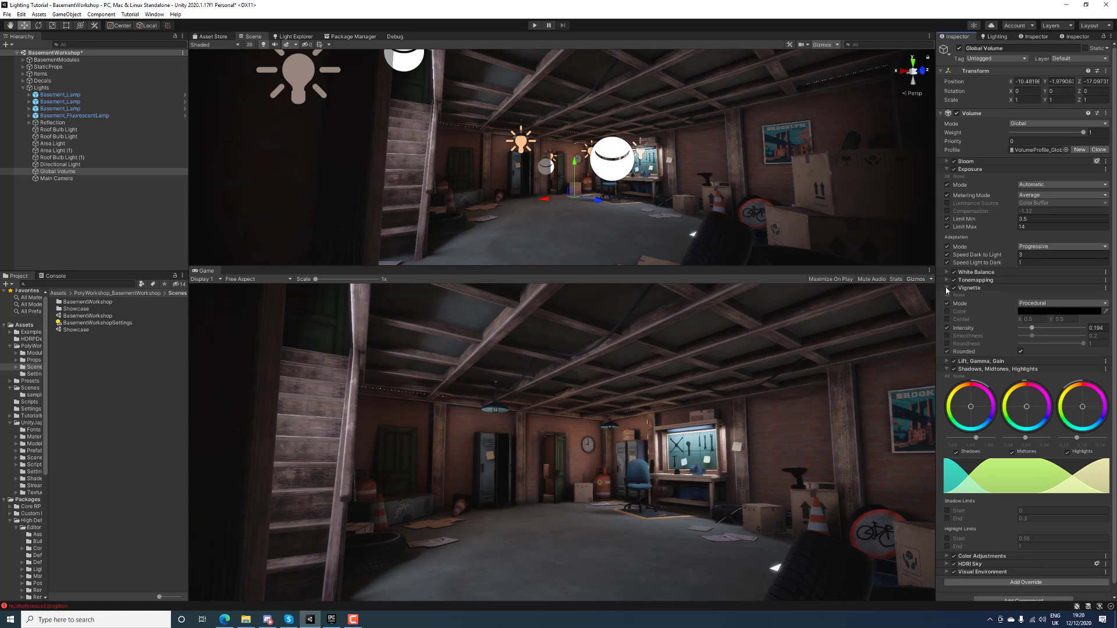
pyautogui.click(946, 287)
pyautogui.click(946, 303)
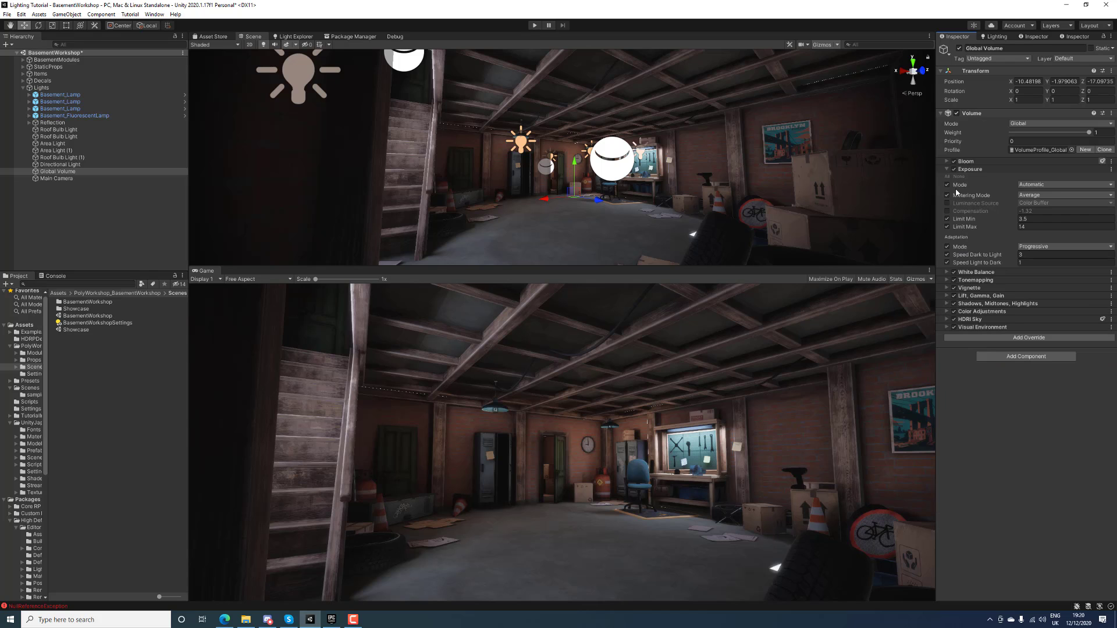
# Compare the scene with the Exposure and Bloom overrides each switched off and on
pyautogui.click(954, 170)
pyautogui.click(954, 169)
pyautogui.click(954, 161)
pyautogui.click(954, 161)
pyautogui.click(954, 161)
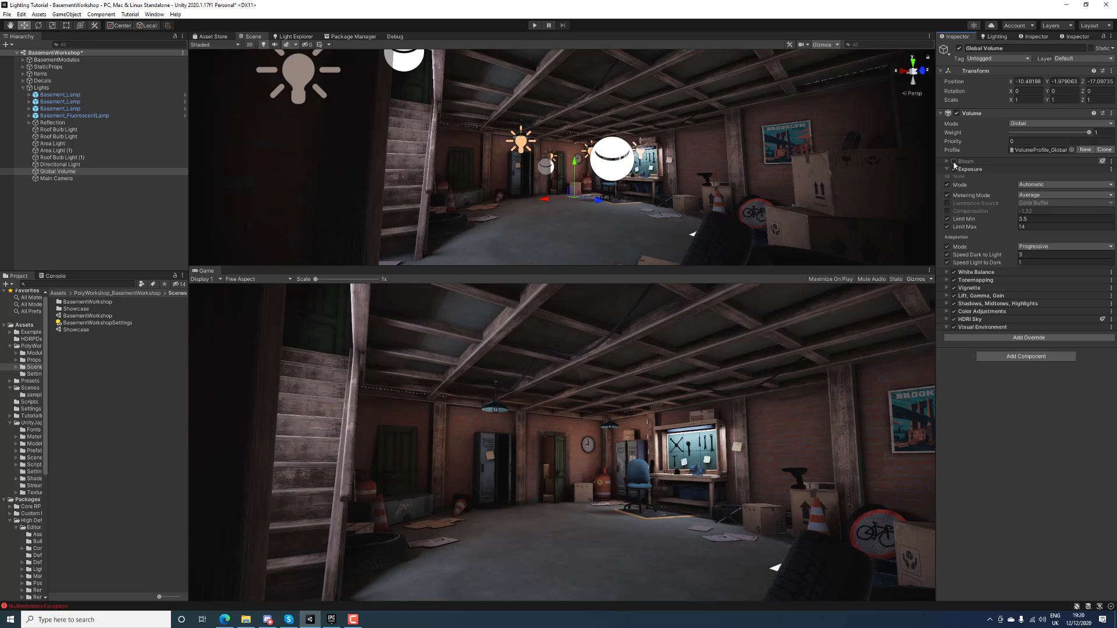
pyautogui.click(954, 161)
# Set Bloom's threshold to 2.1, intensity to 0.359 and scatter to 0.32, and enable a pale warm cream tint
pyautogui.click(946, 161)
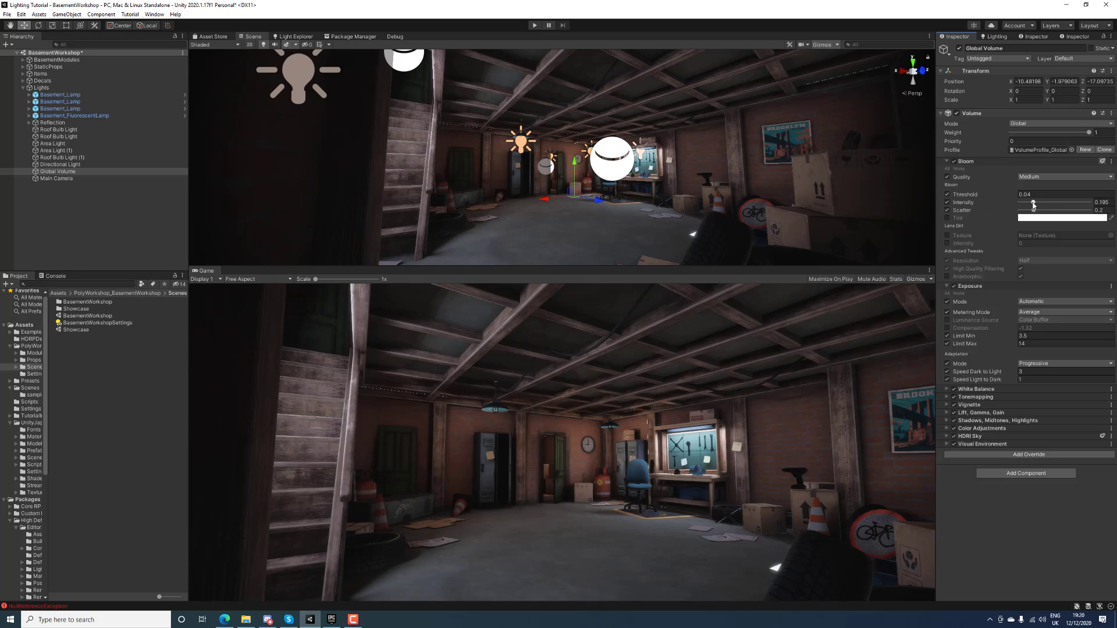
pyautogui.moveTo(1034, 203)
pyautogui.mouseDown()
pyautogui.moveTo(966, 199)
pyautogui.moveTo(1043, 213)
pyautogui.mouseUp()
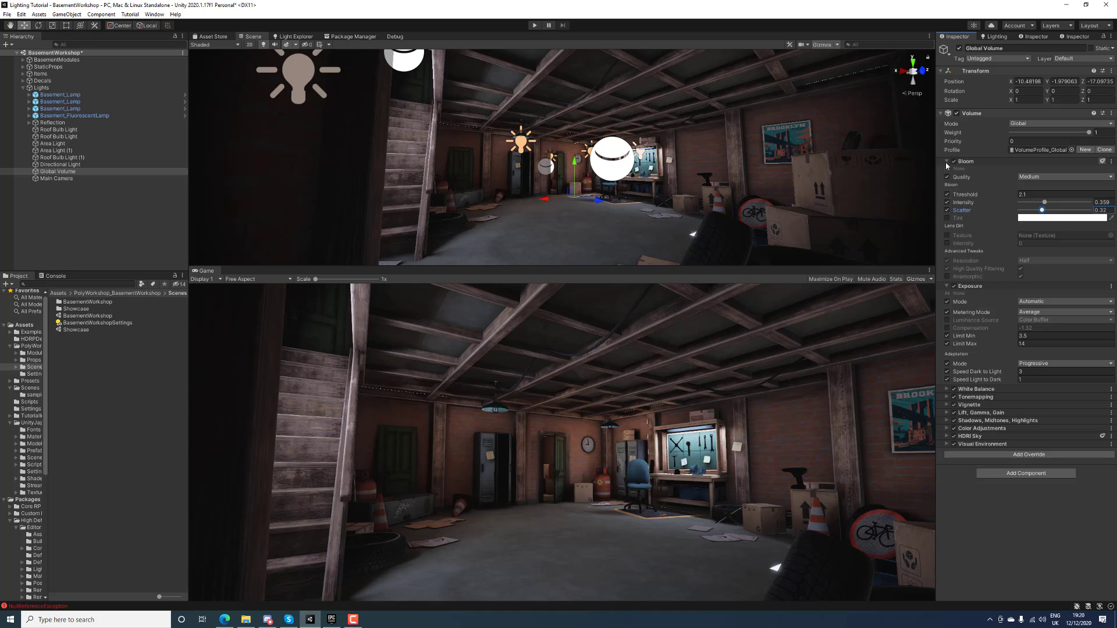
pyautogui.click(947, 218)
pyautogui.click(1038, 218)
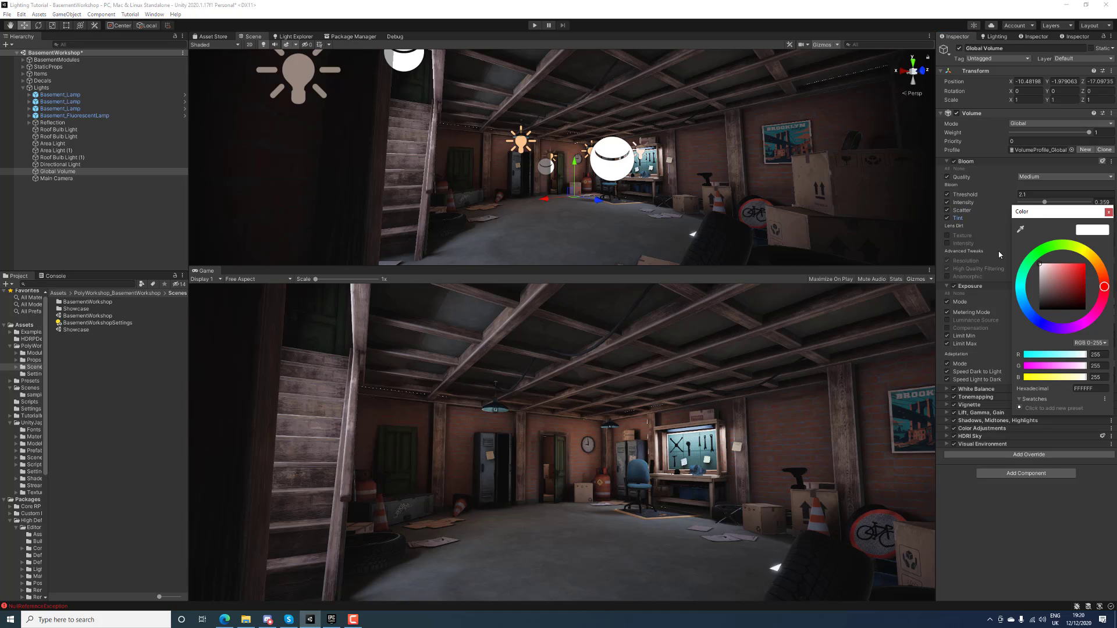
pyautogui.click(1087, 253)
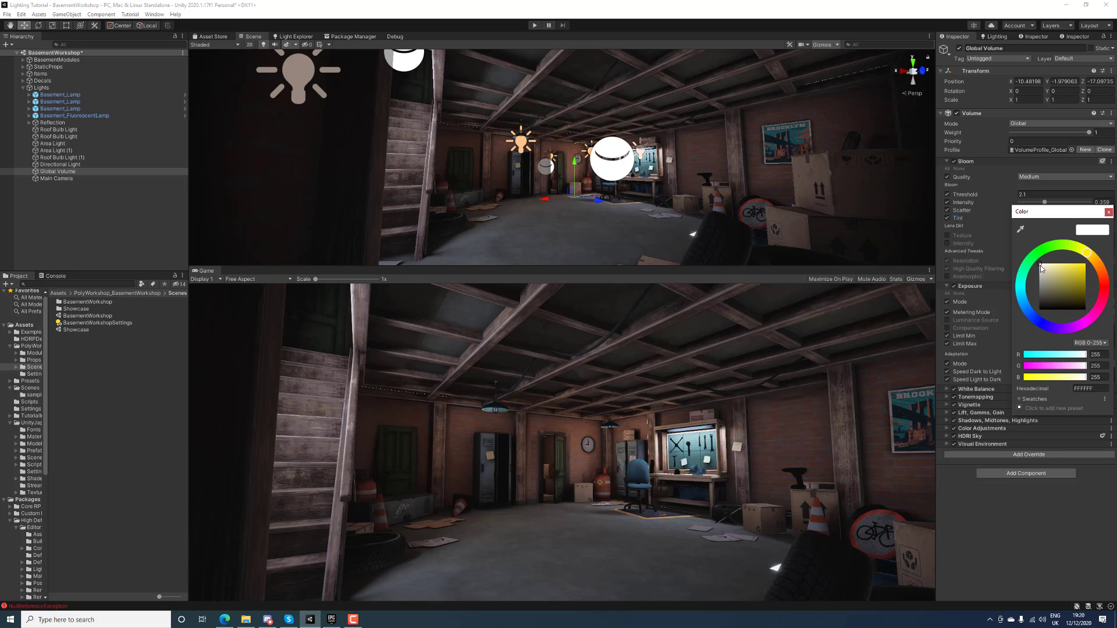
pyautogui.moveTo(1040, 265); pyautogui.dragTo(1046, 267)
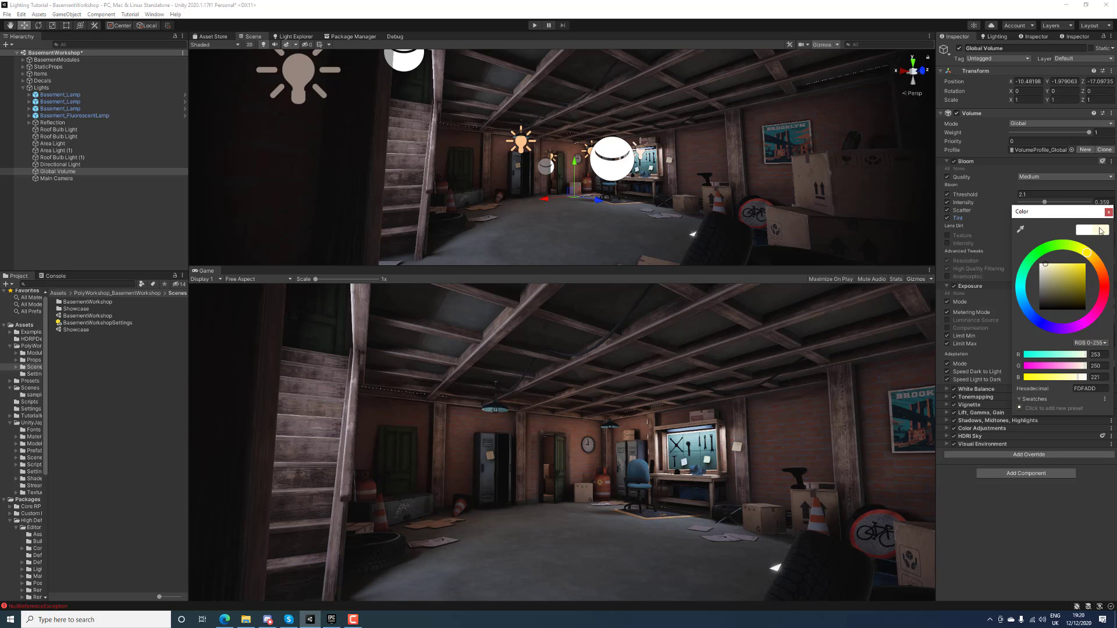
pyautogui.click(1099, 267)
pyautogui.click(1097, 262)
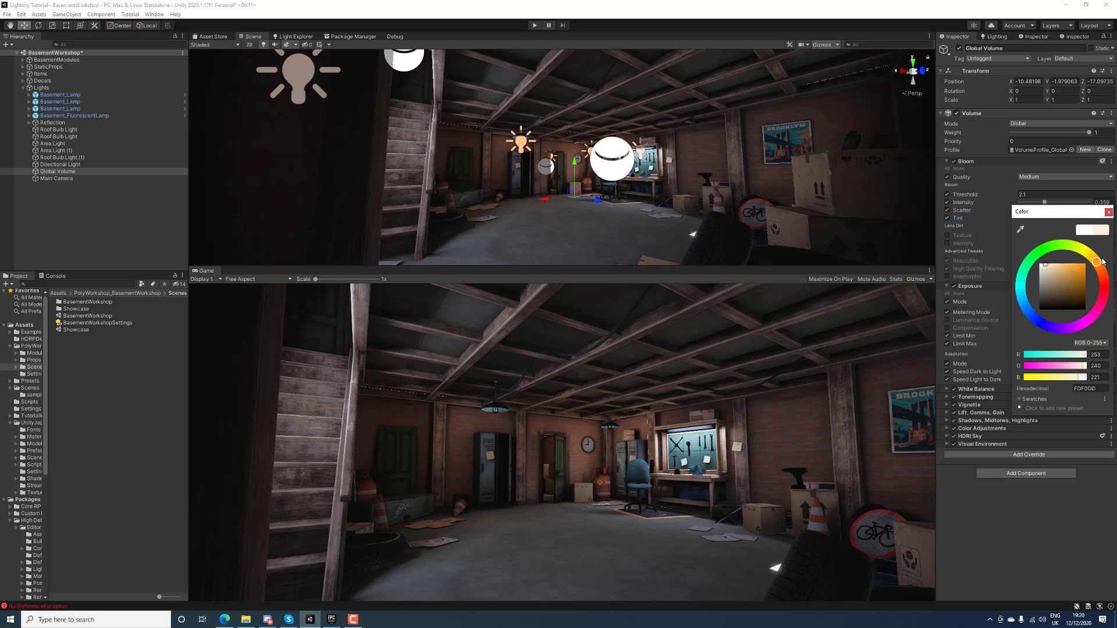
pyautogui.click(1047, 264)
pyautogui.click(1109, 212)
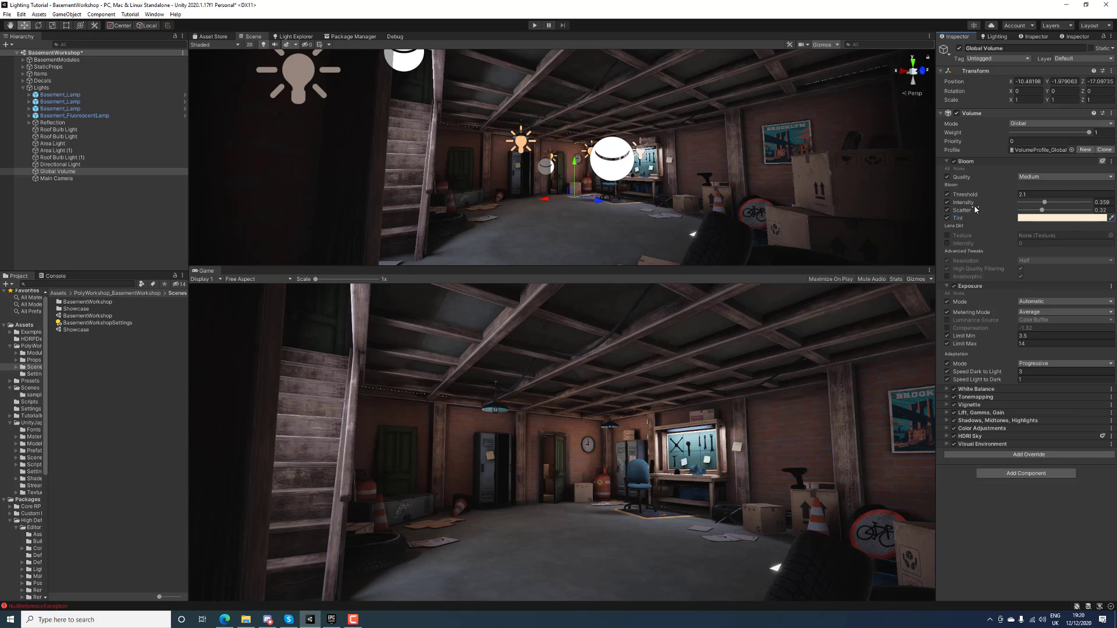
pyautogui.click(945, 162)
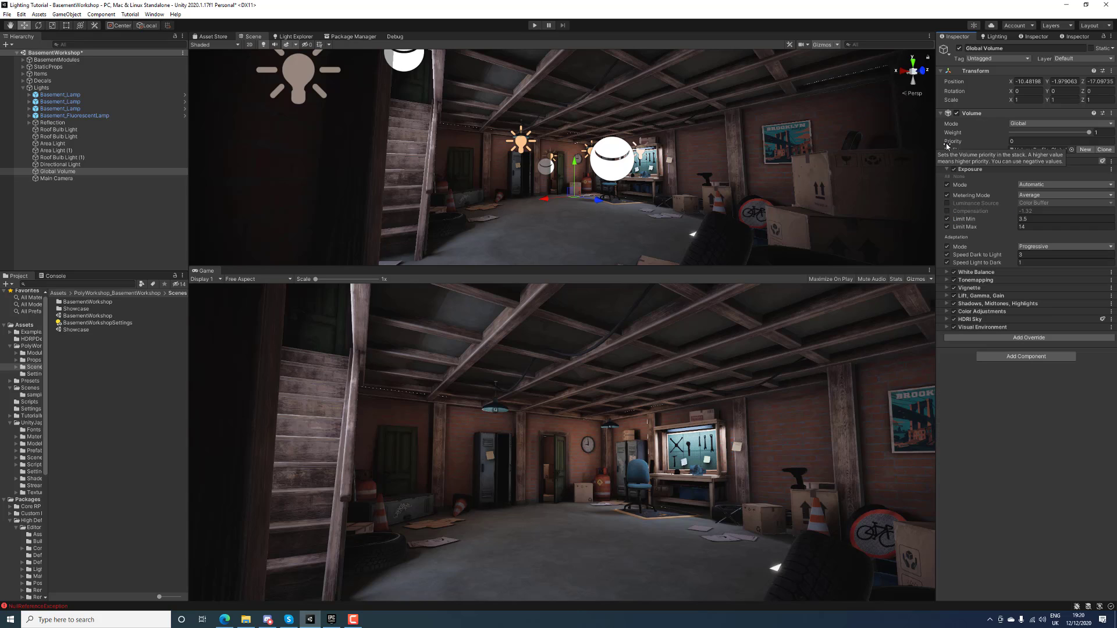
# Add an Ambient Occlusion override from the lighting category to Global Volume with all of its parameters enabled
pyautogui.click(1016, 336)
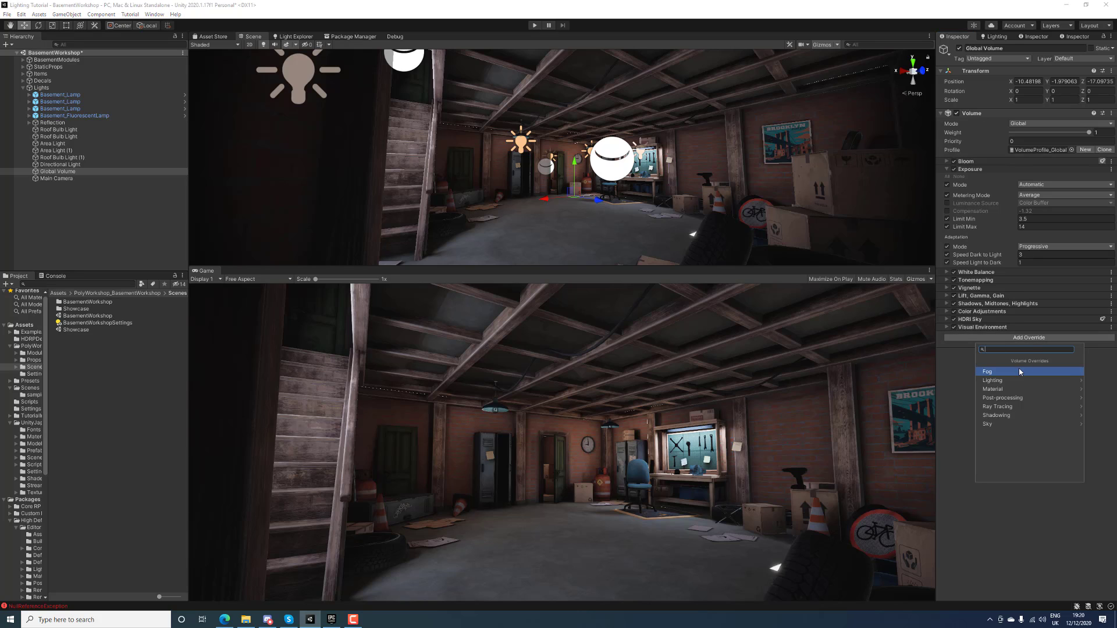
pyautogui.click(1012, 388)
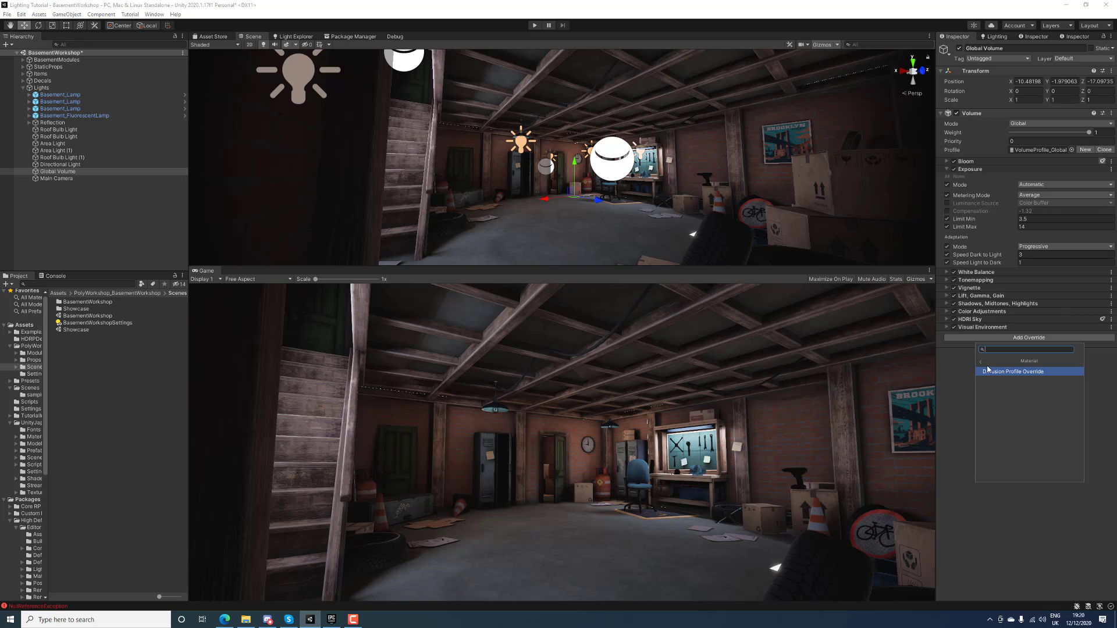
pyautogui.click(981, 361)
pyautogui.click(995, 380)
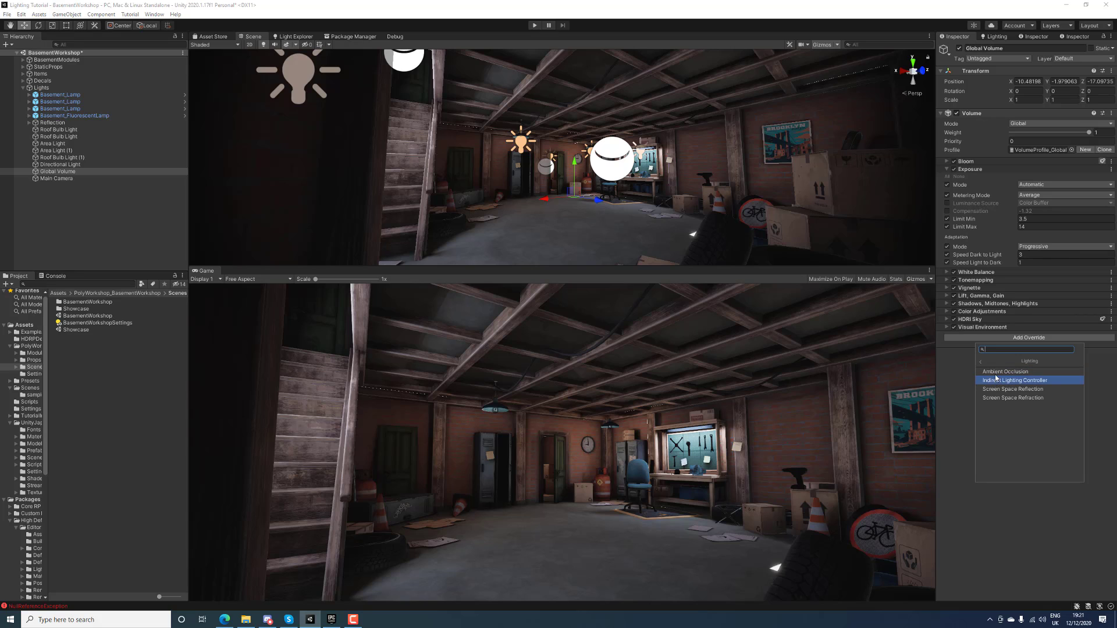
pyautogui.click(998, 372)
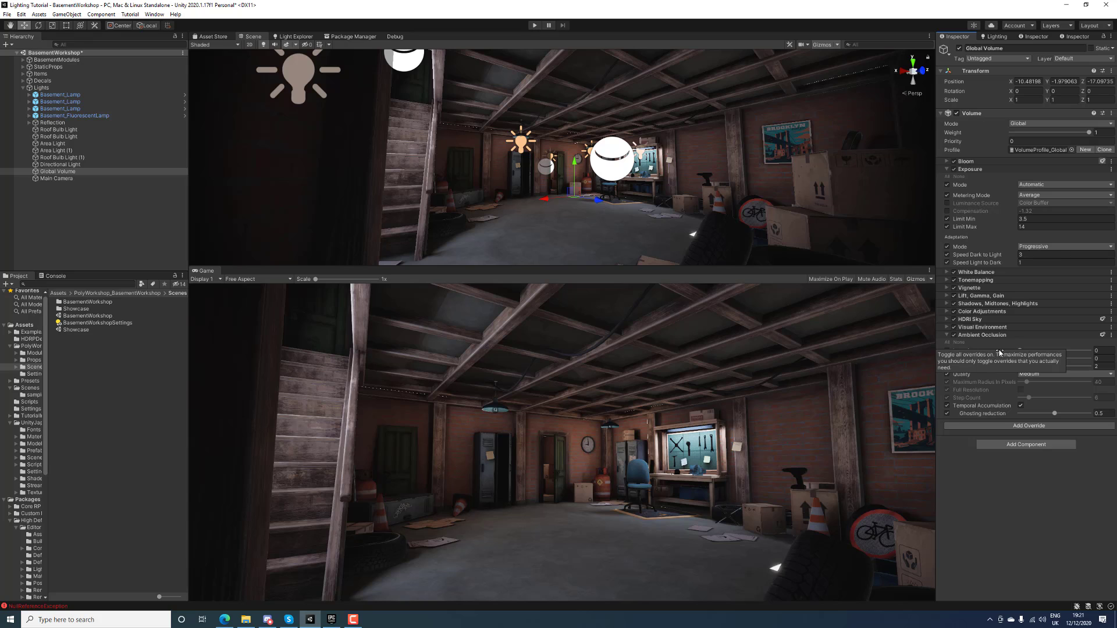
# Raise Ambient Occlusion's intensity, set direct lighting strength to 0.019 and radius to 0.84, and compare the scene with and without it
pyautogui.click(1020, 351)
pyautogui.moveTo(1019, 352); pyautogui.dragTo(1025, 353)
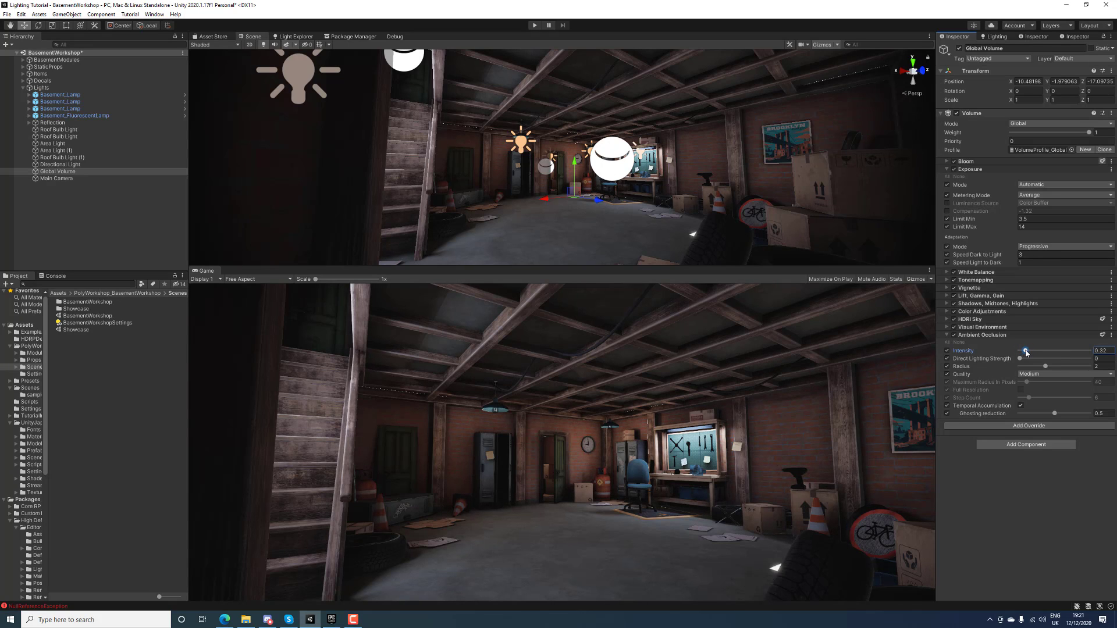
pyautogui.click(1020, 358)
pyautogui.moveTo(1018, 358)
pyautogui.mouseDown()
pyautogui.moveTo(1031, 367)
pyautogui.moveTo(1034, 350)
pyautogui.mouseUp()
pyautogui.click(954, 336)
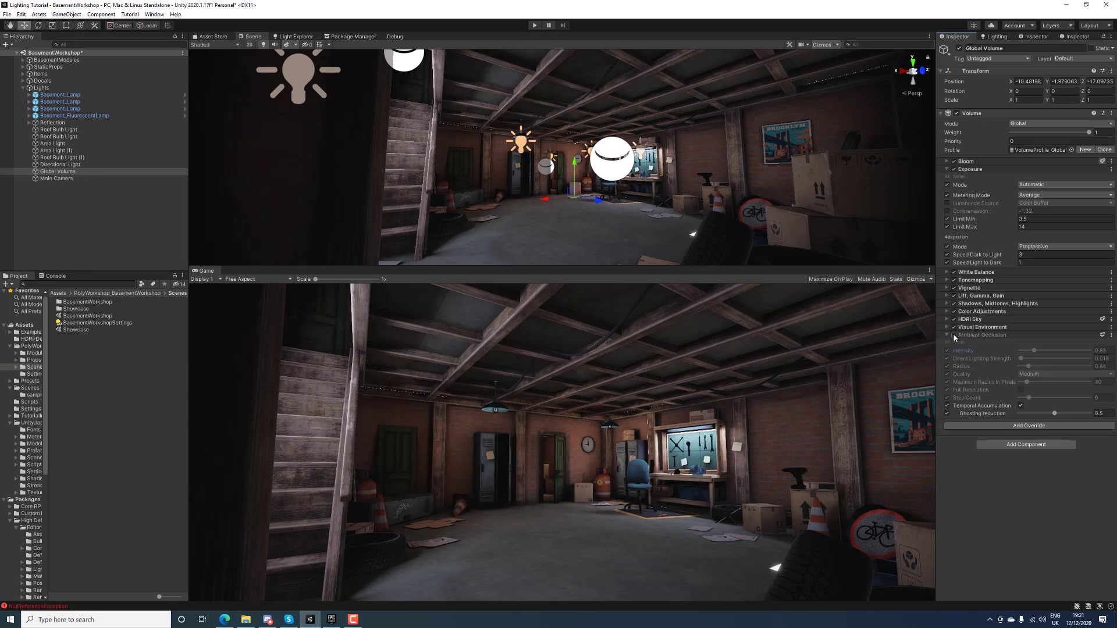
pyautogui.click(954, 336)
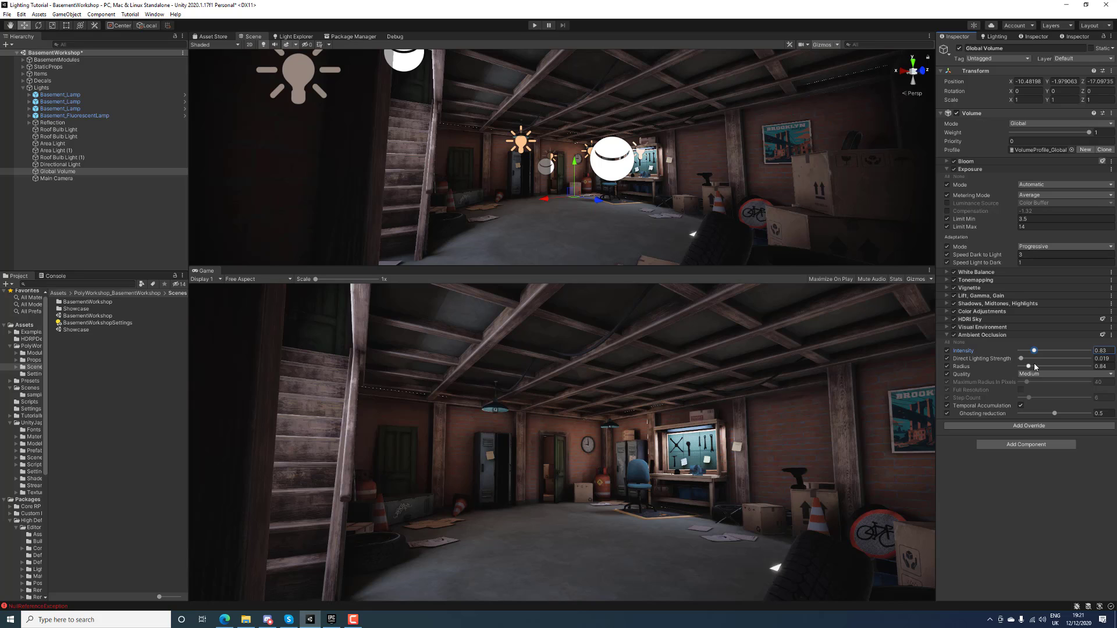
# Fine-tune Ambient Occlusion's radius and intensity, save the scene and collapse the override
pyautogui.moveTo(1029, 367); pyautogui.dragTo(1035, 352)
pyautogui.hotkey('ctrl', 's')
pyautogui.click(947, 336)
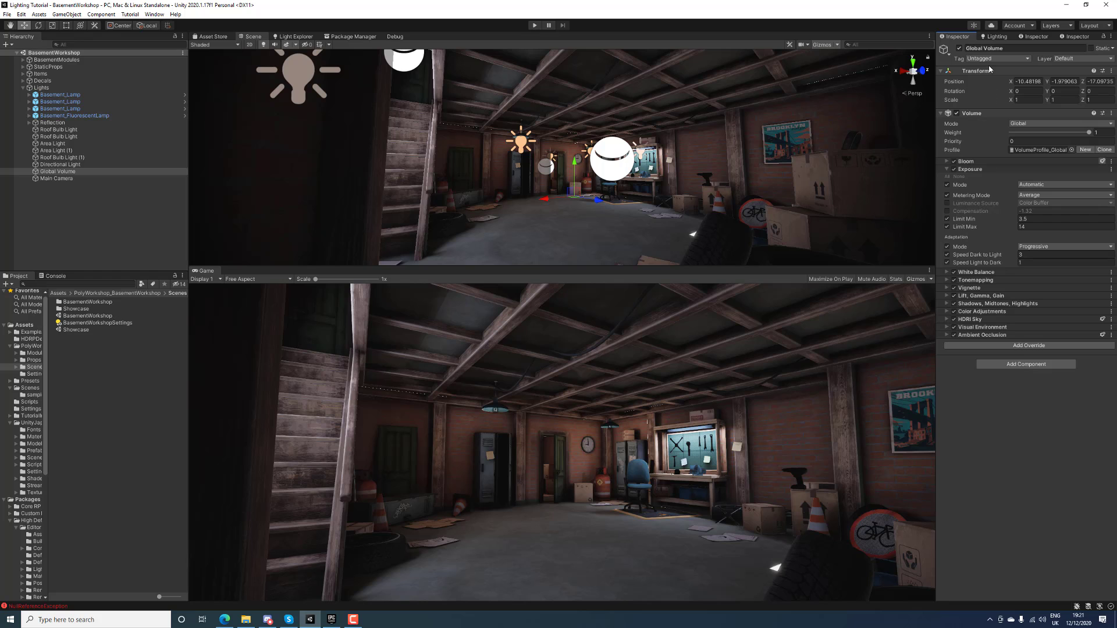
# Align Main Camera with a scene view that looks past the staircase toward the workbench
pyautogui.click(81, 178)
pyautogui.keyDown('alt'); pyautogui.moveTo(526, 174); pyautogui.dragTo(575, 176); pyautogui.keyUp('alt')
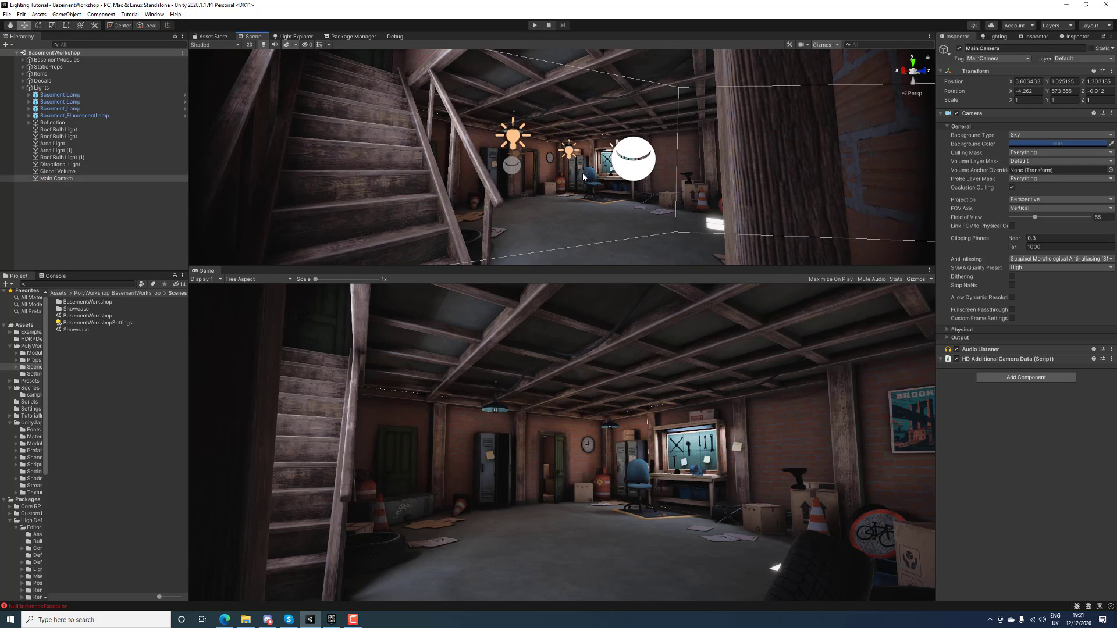
pyautogui.hotkey('ctrl', 'shift', 'f')
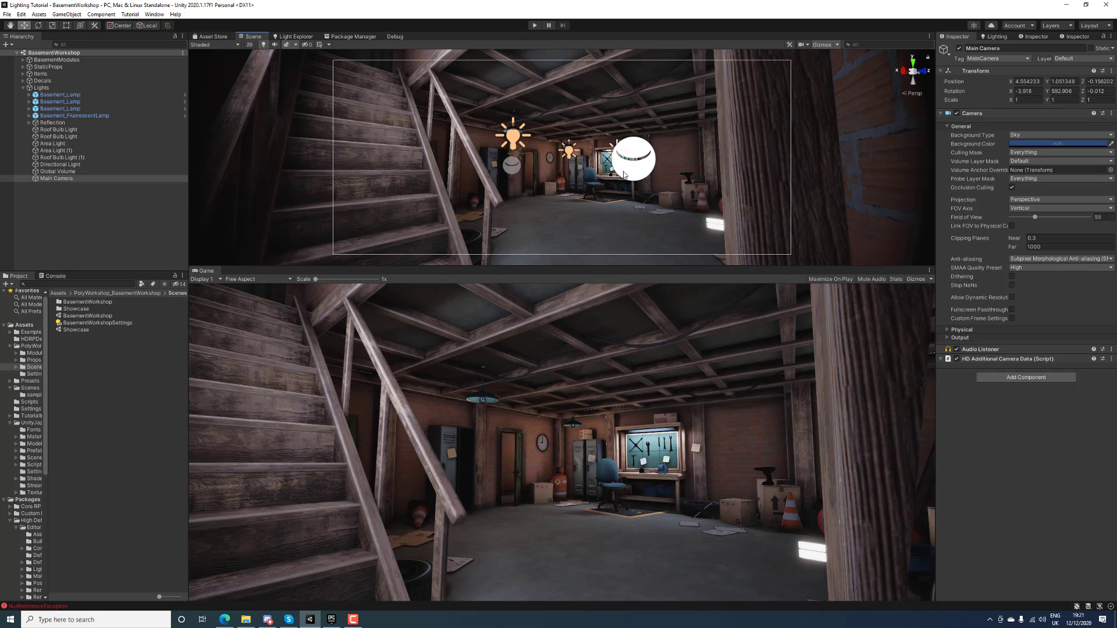
# Set the scene's maximum lightmap size to 4096 and keep baked ambient occlusion enabled
pyautogui.click(993, 36)
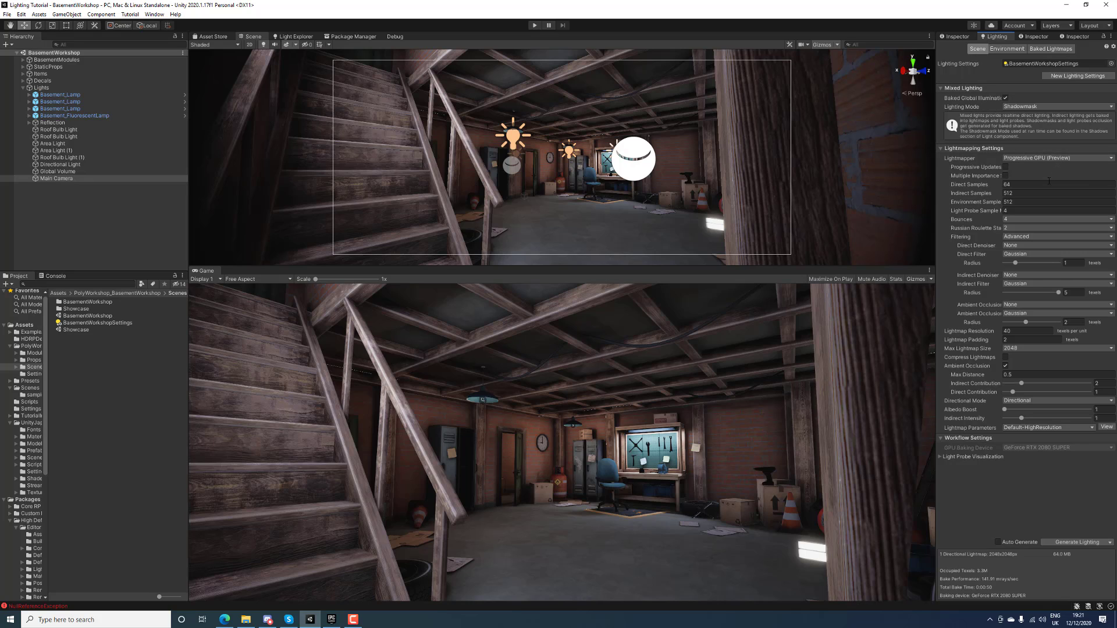
pyautogui.click(1039, 348)
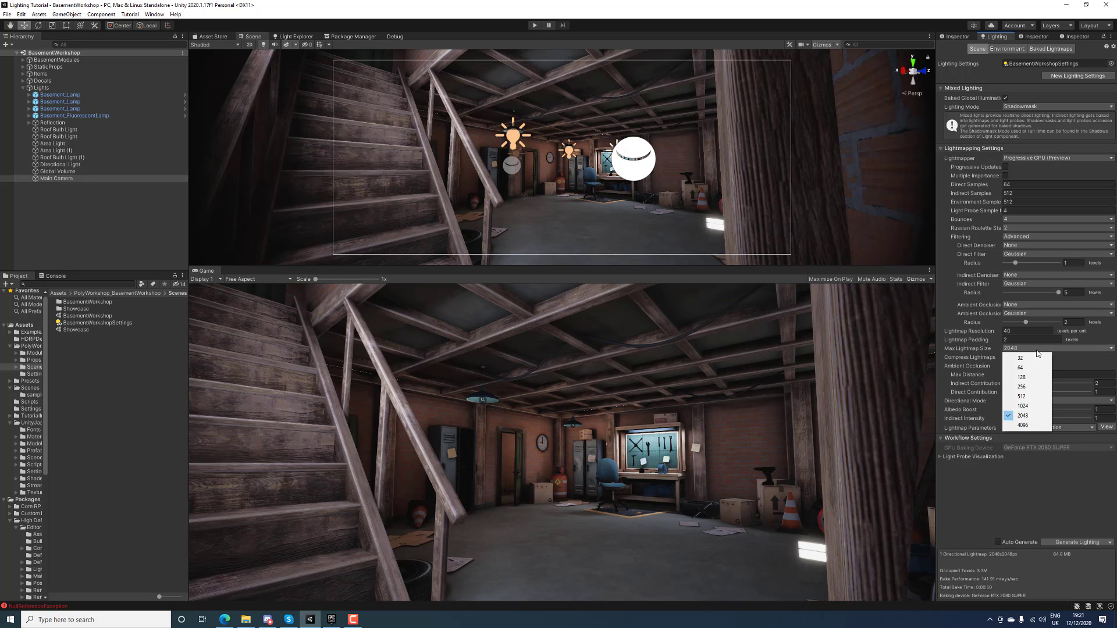
pyautogui.click(1025, 425)
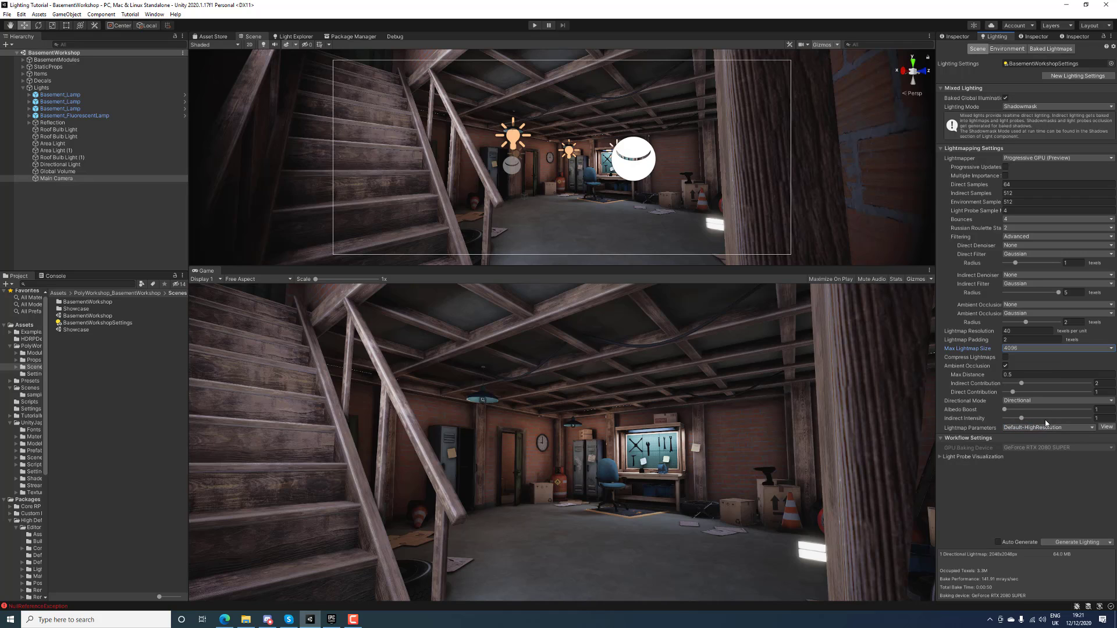
pyautogui.click(1006, 366)
pyautogui.click(1006, 366)
# Set the lightmapper's direct denoiser to Optix, with 1024 indirect samples and 256 direct samples
pyautogui.click(1018, 246)
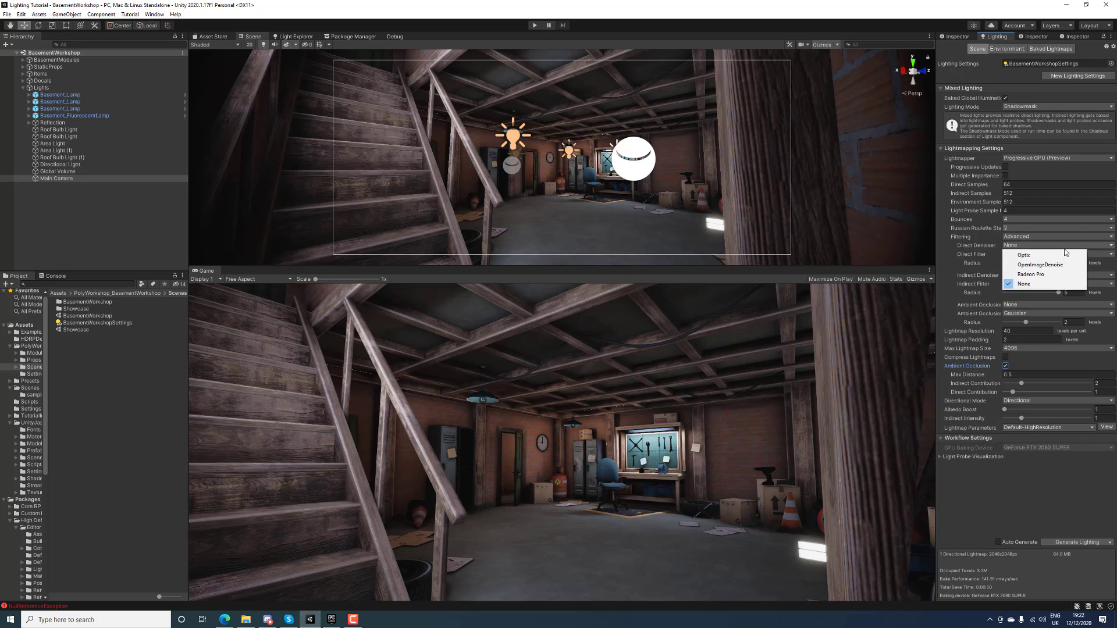
pyautogui.click(1023, 254)
pyautogui.click(1021, 194)
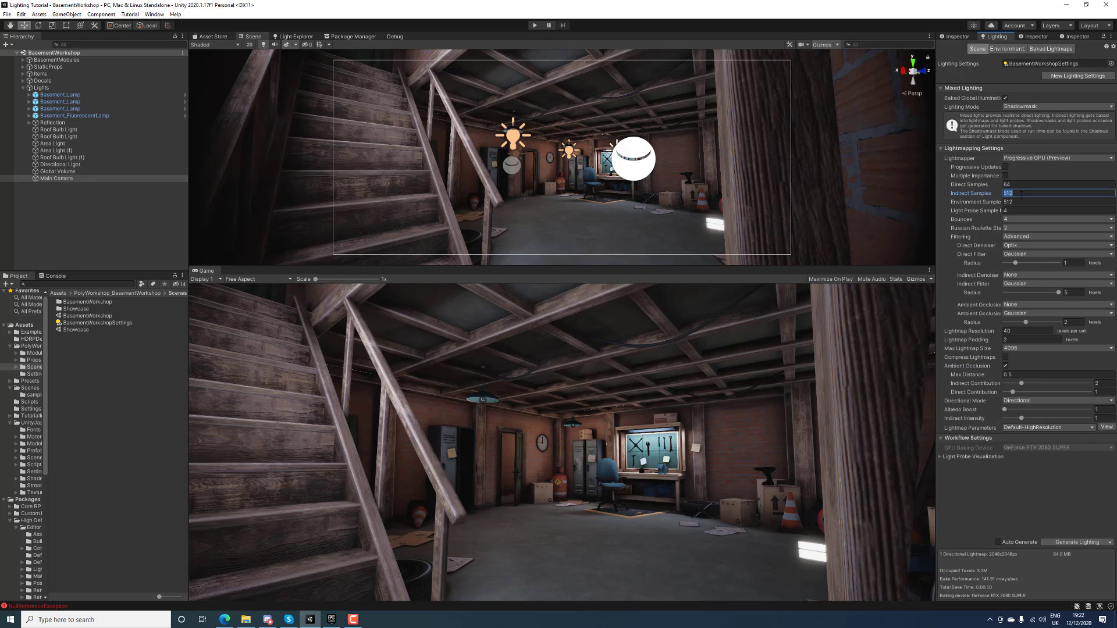
pyautogui.write('1024')
pyautogui.click(1018, 183)
pyautogui.write('256')
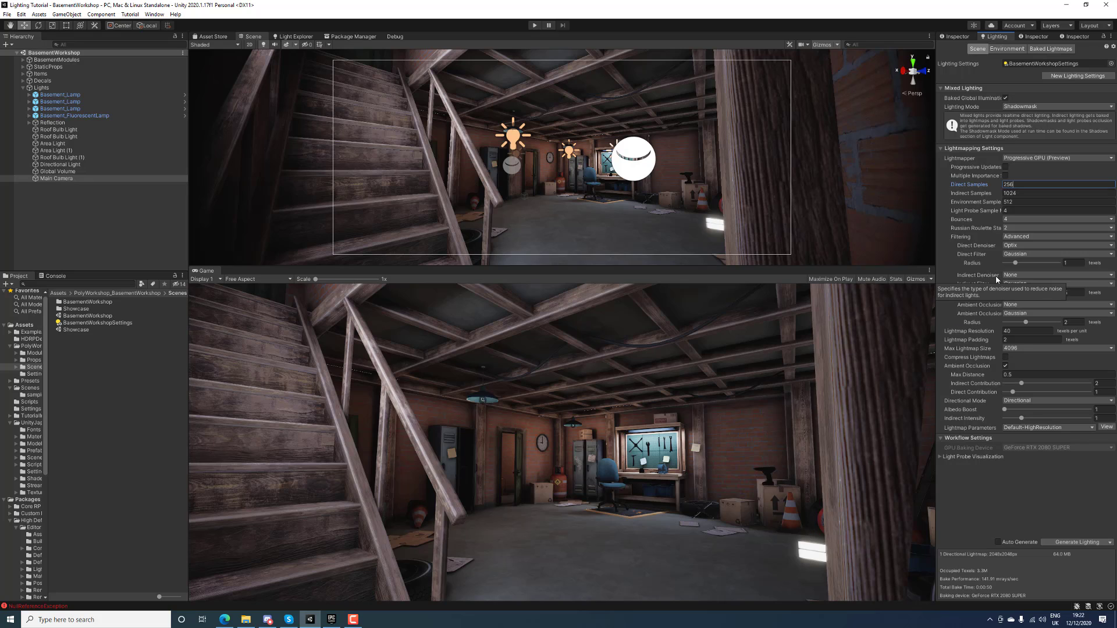
# Set the indirect and ambient occlusion denoisers to Optix, and start generating the lighting
pyautogui.click(1036, 275)
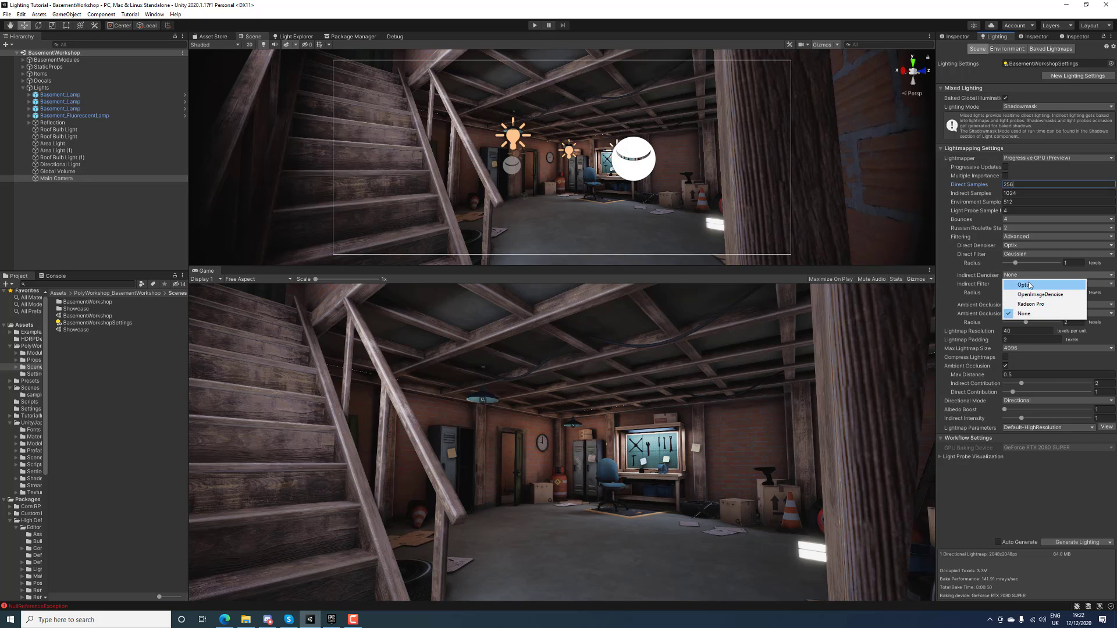
pyautogui.click(1030, 294)
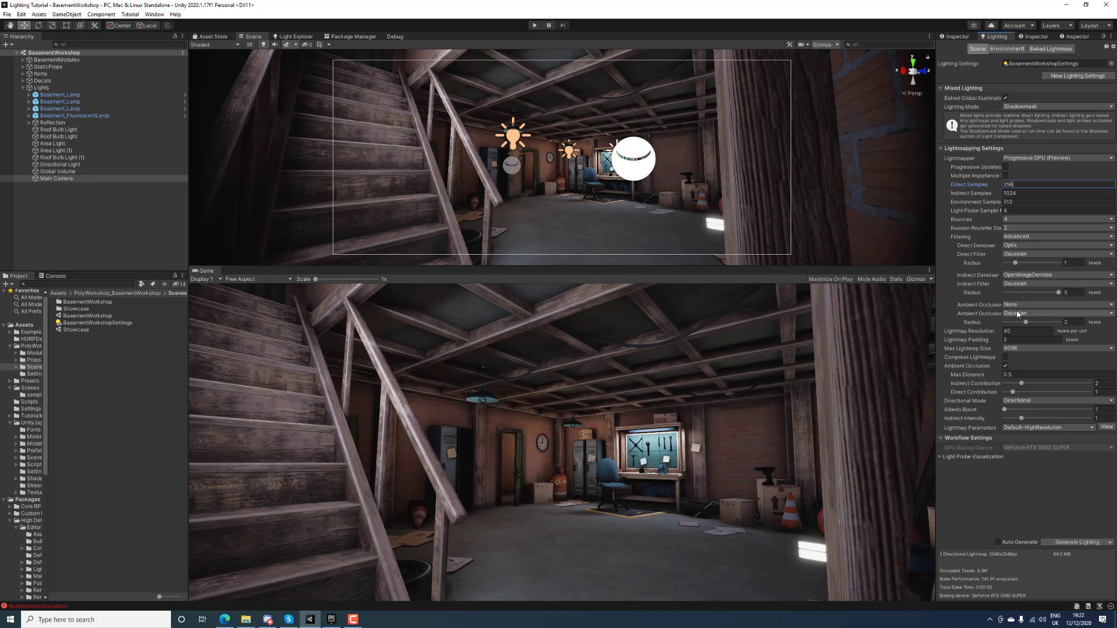
pyautogui.click(1016, 279)
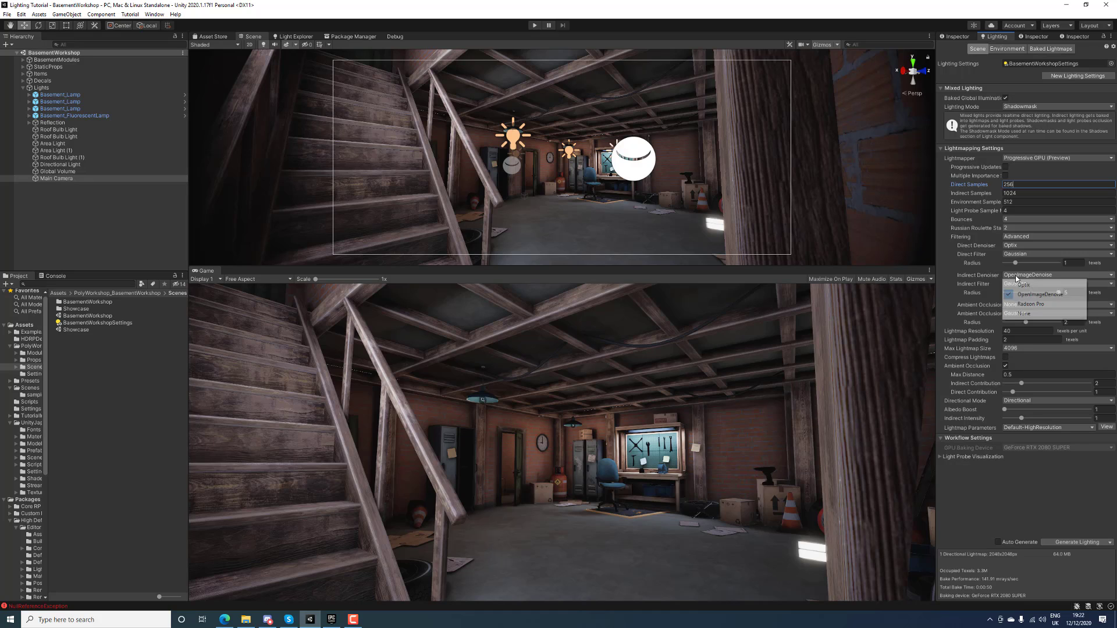
pyautogui.click(1021, 283)
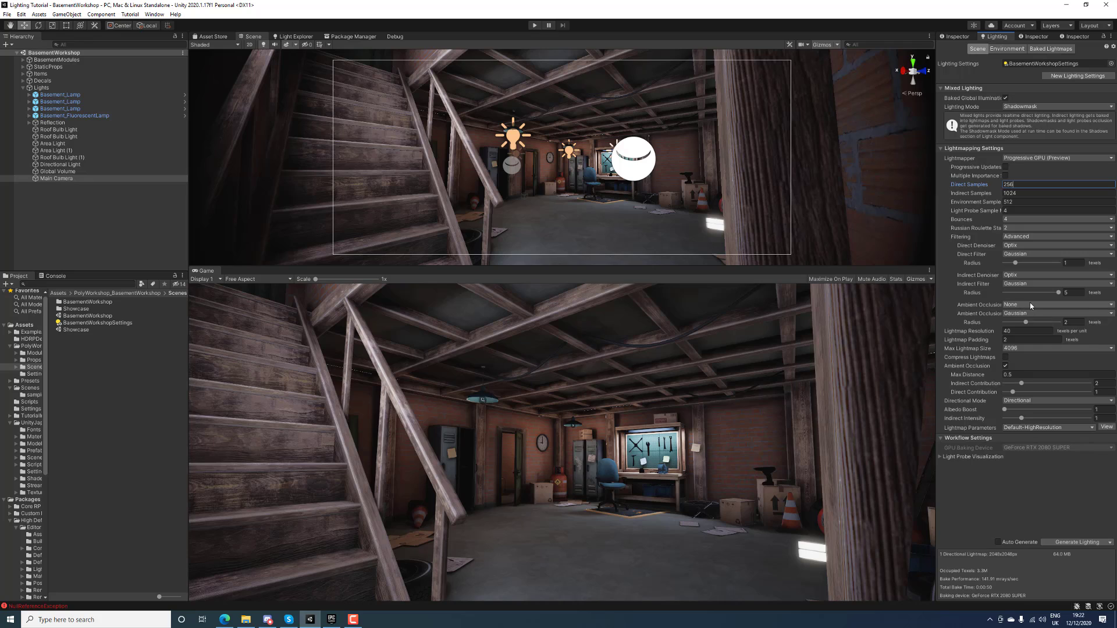
pyautogui.click(1024, 304)
pyautogui.click(1027, 333)
pyautogui.click(1080, 542)
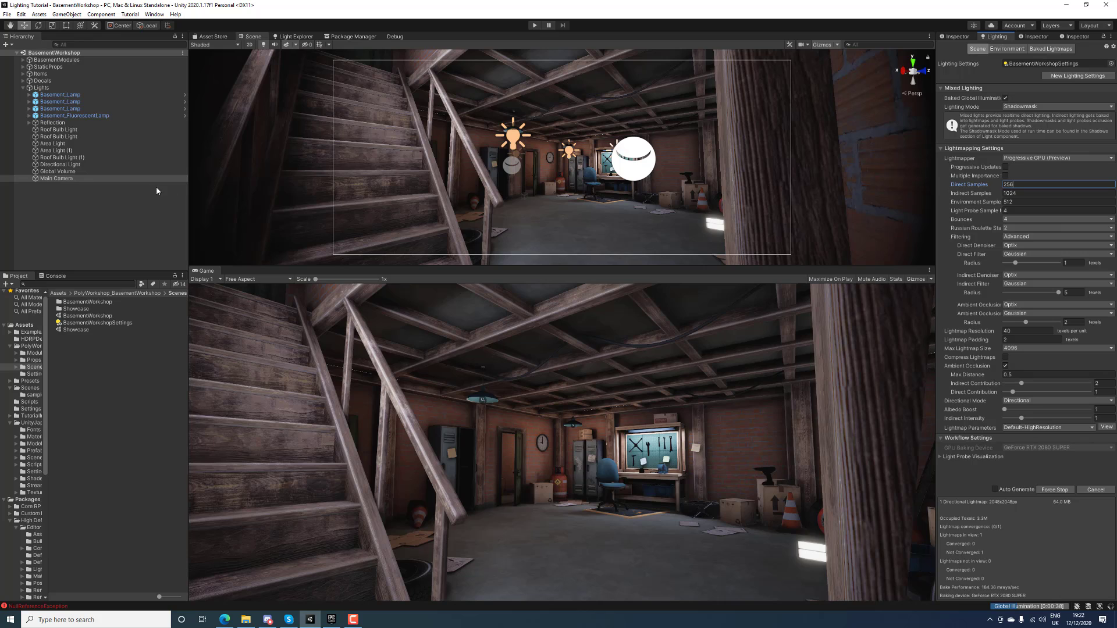
# Set the ISO in Main Camera's physical camera body settings to 100
pyautogui.click(131, 180)
pyautogui.click(954, 36)
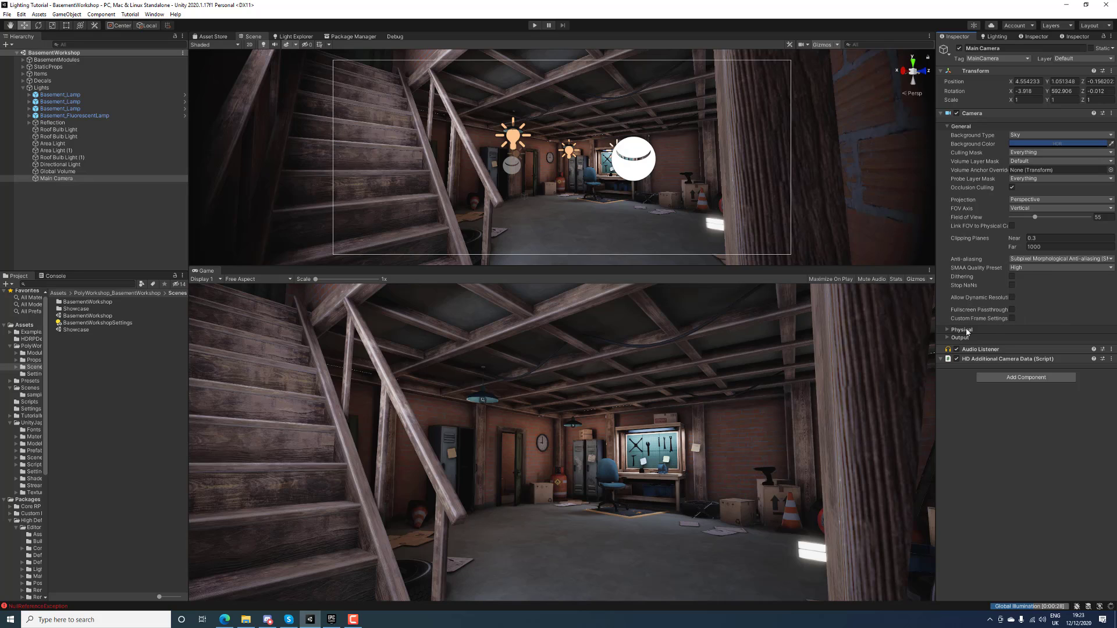
pyautogui.click(963, 330)
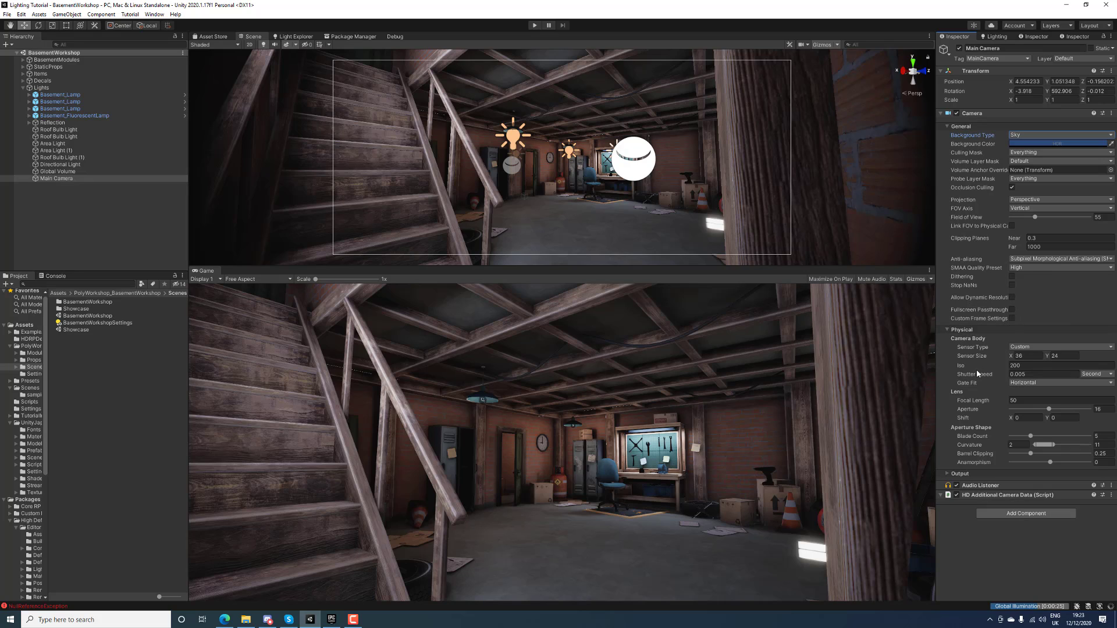
pyautogui.click(1031, 364)
pyautogui.write('100')
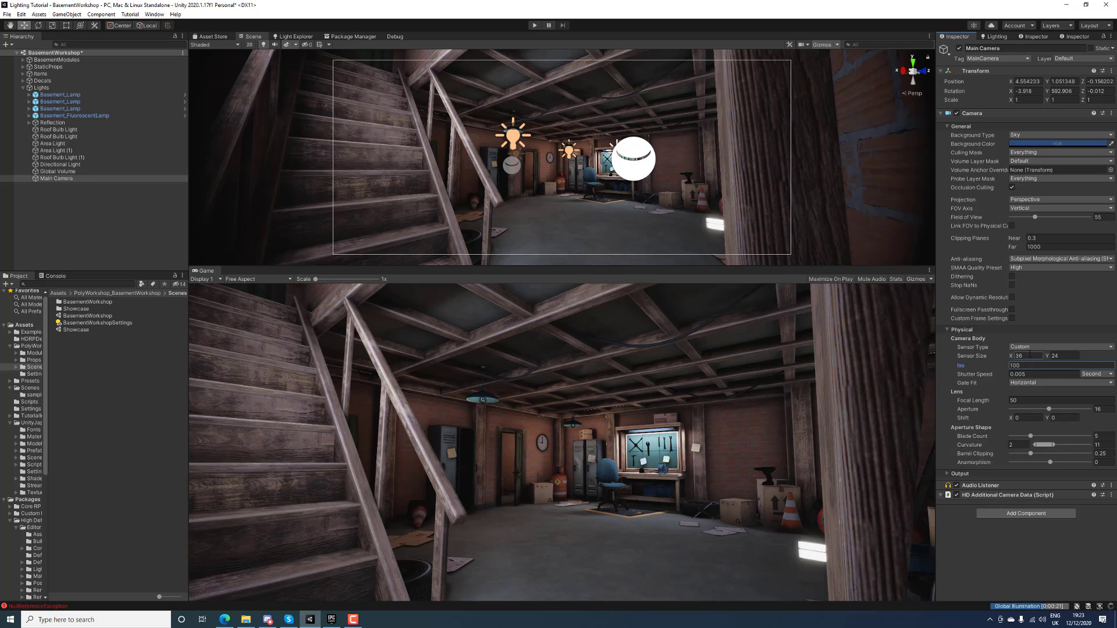
# Set Main Camera's sensor type to 35mm Academy, keep perspective projection, and link its field of view to the physical camera
pyautogui.click(1031, 347)
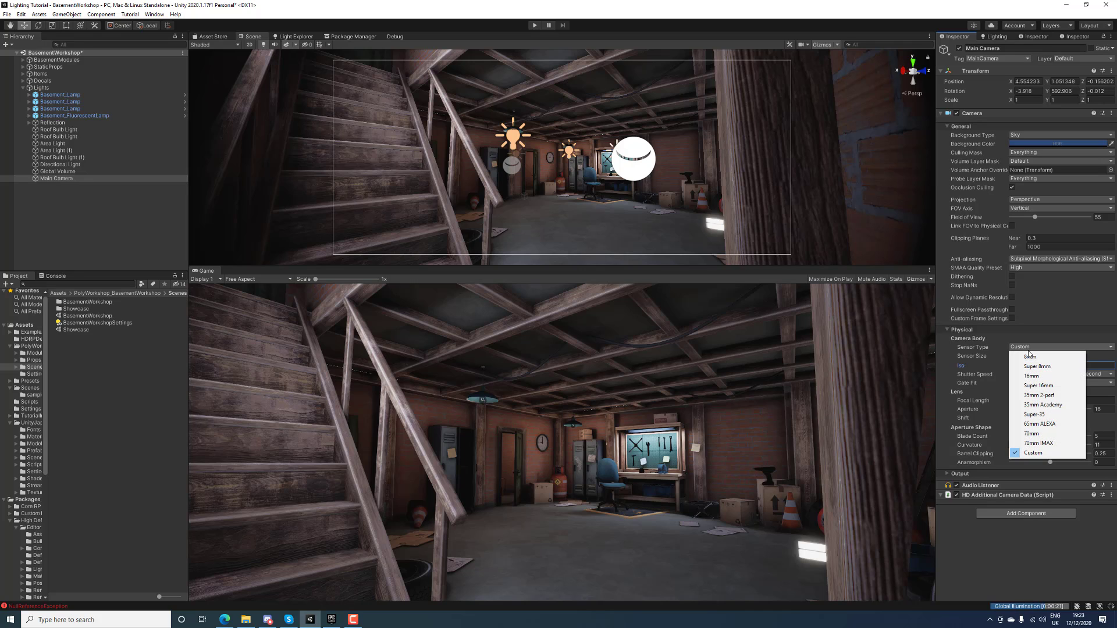
pyautogui.click(1036, 405)
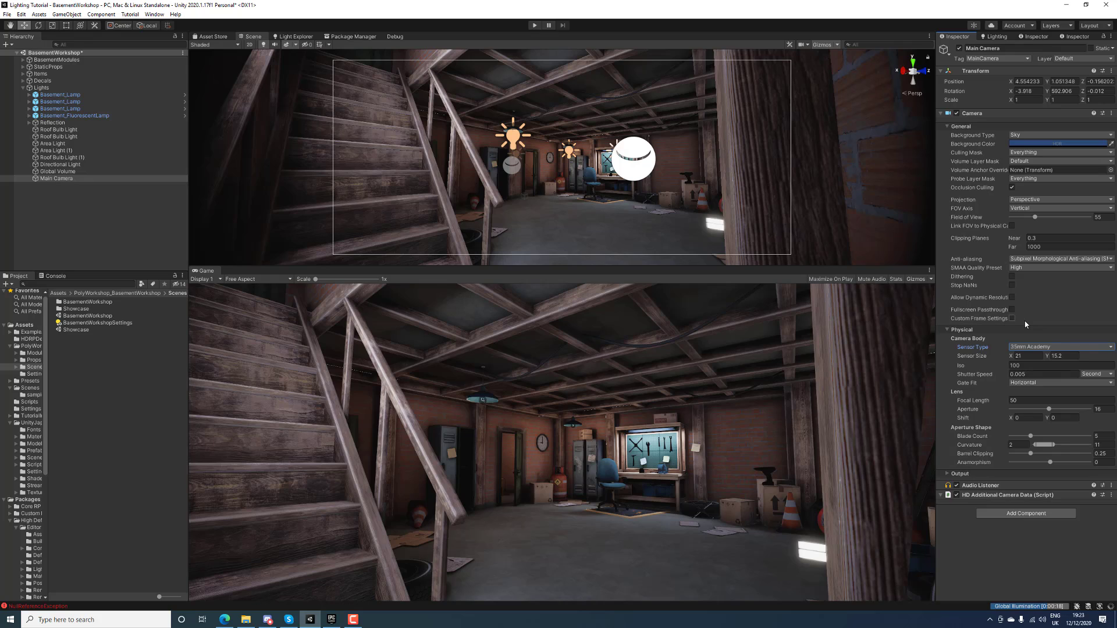
pyautogui.click(1022, 200)
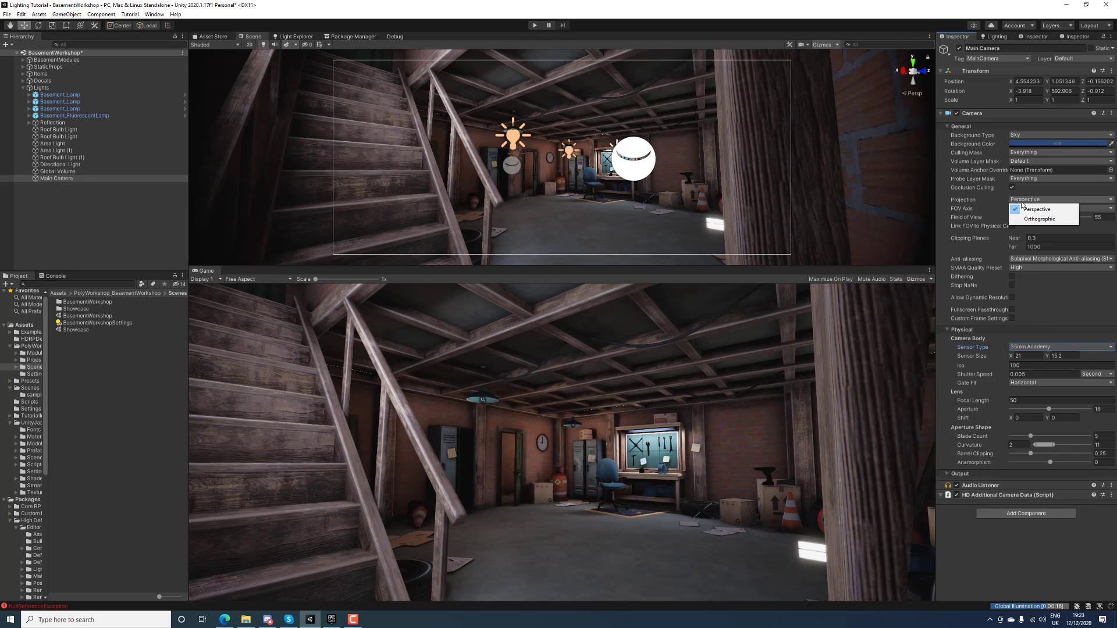
pyautogui.click(1022, 208)
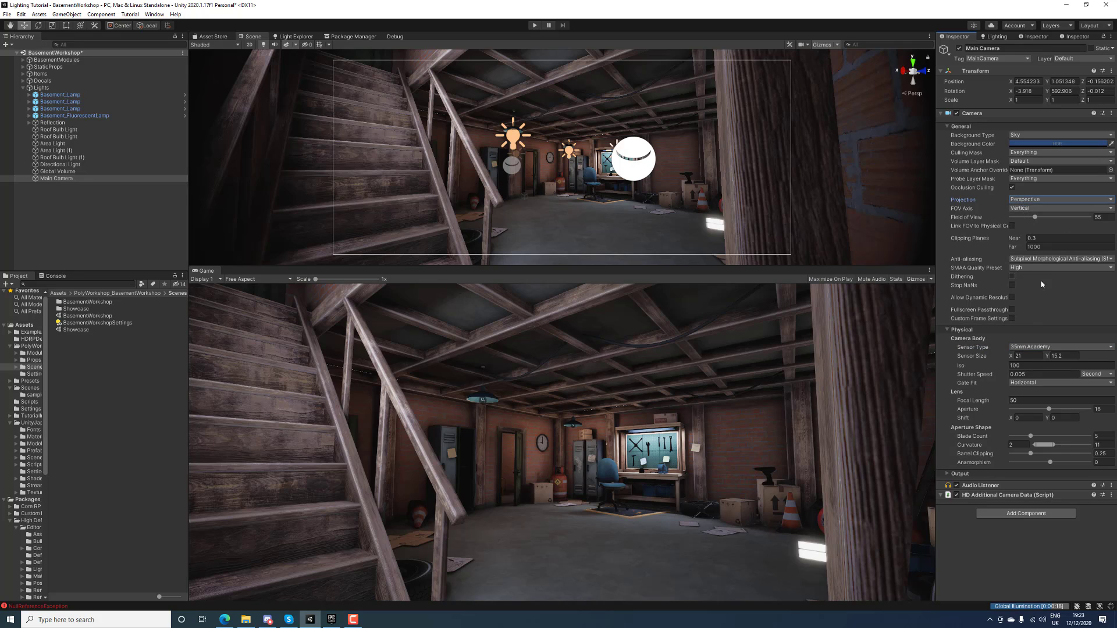
pyautogui.click(1013, 226)
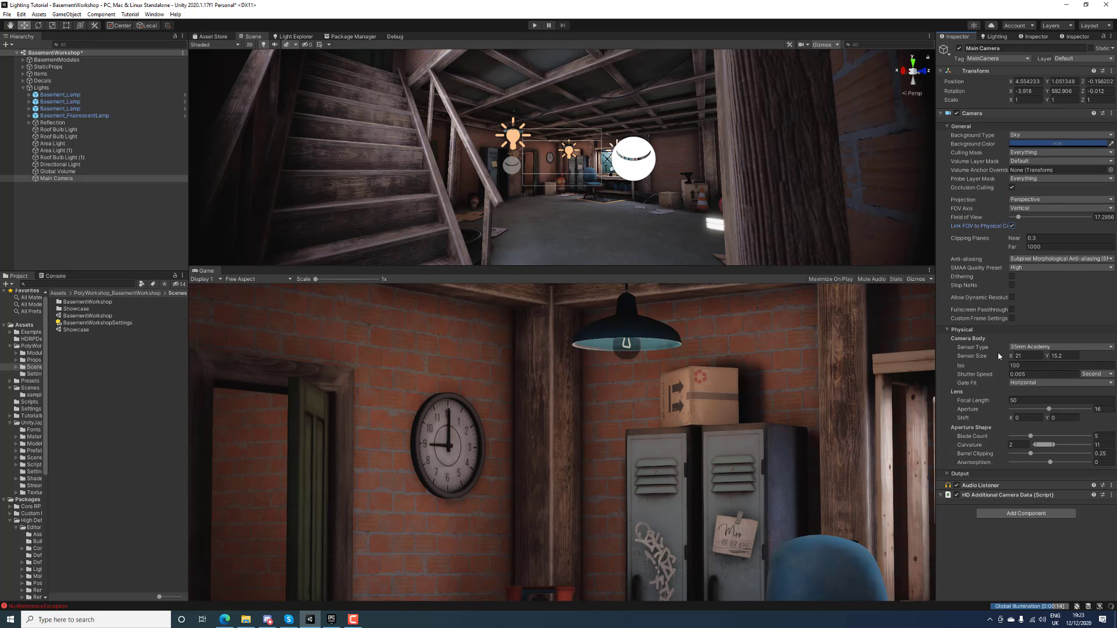
# Change Main Camera's sensor type to 65mm ALEXA and shorten its focal length to 28.02
pyautogui.click(1030, 348)
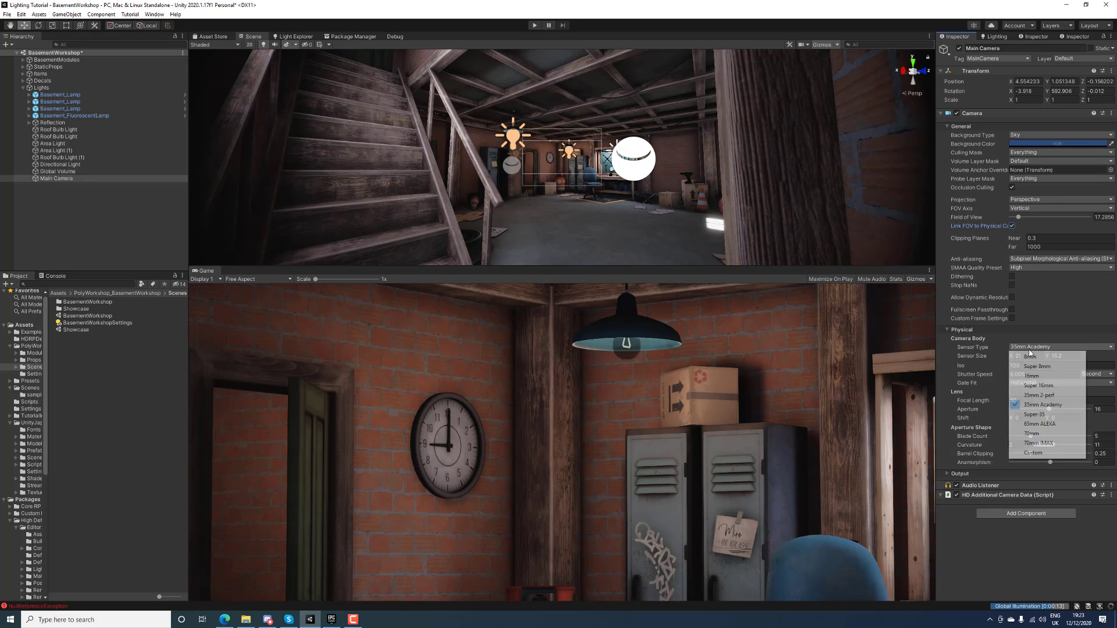
pyautogui.click(1040, 425)
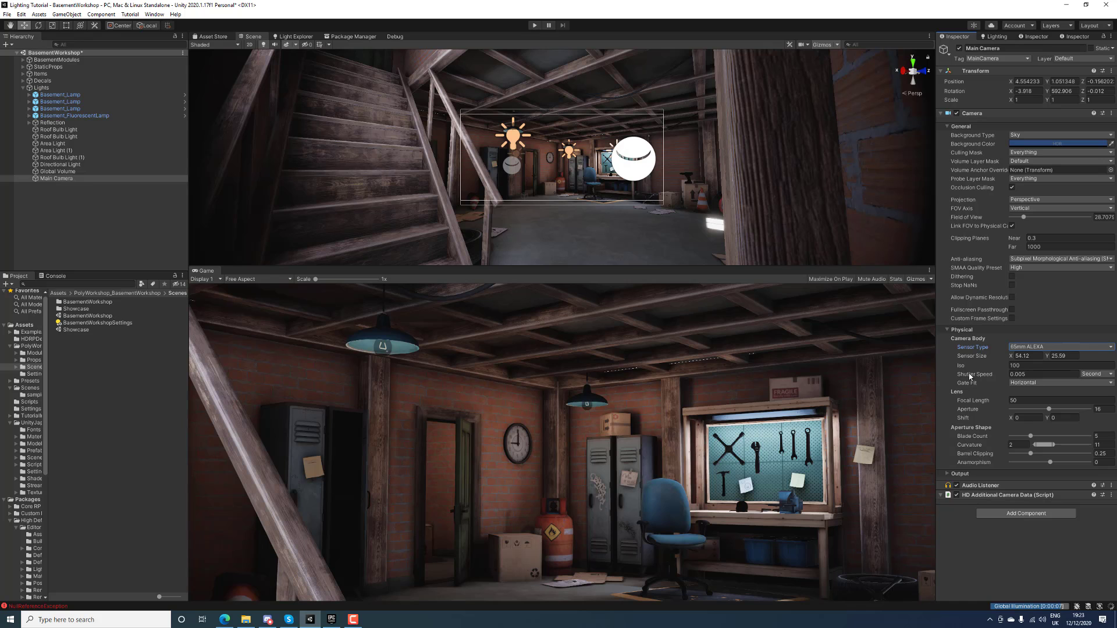
pyautogui.moveTo(976, 403); pyautogui.dragTo(654, 399)
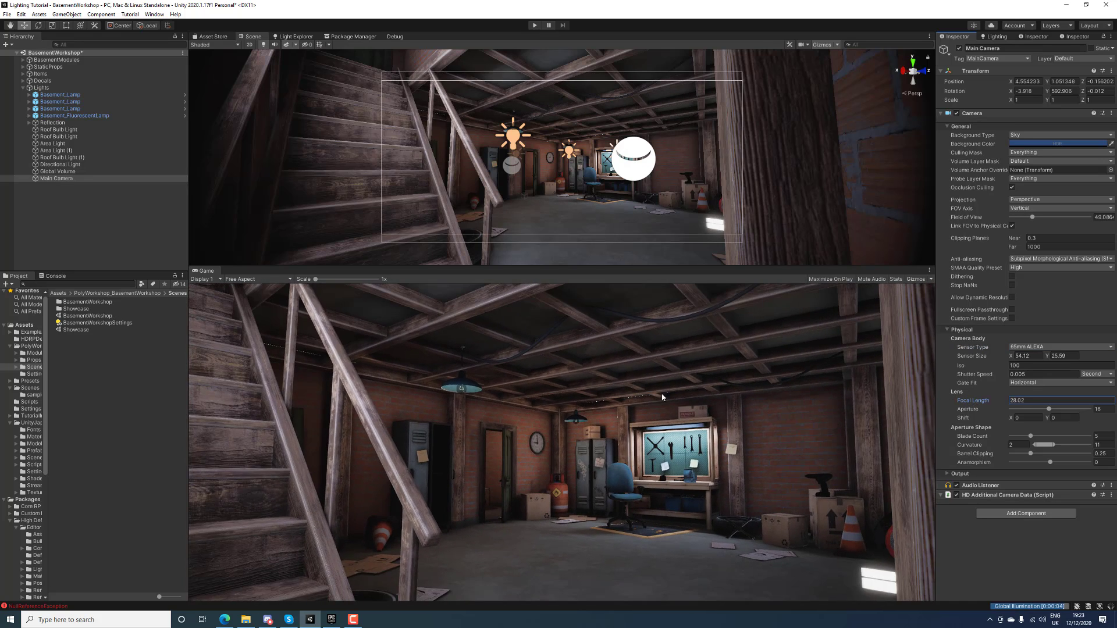
# Align Main Camera with a closer scene view of the lockers, door and workbench
pyautogui.click(77, 180)
pyautogui.press('w')
pyautogui.moveTo(555, 174); pyautogui.dragTo(645, 147, button='right')
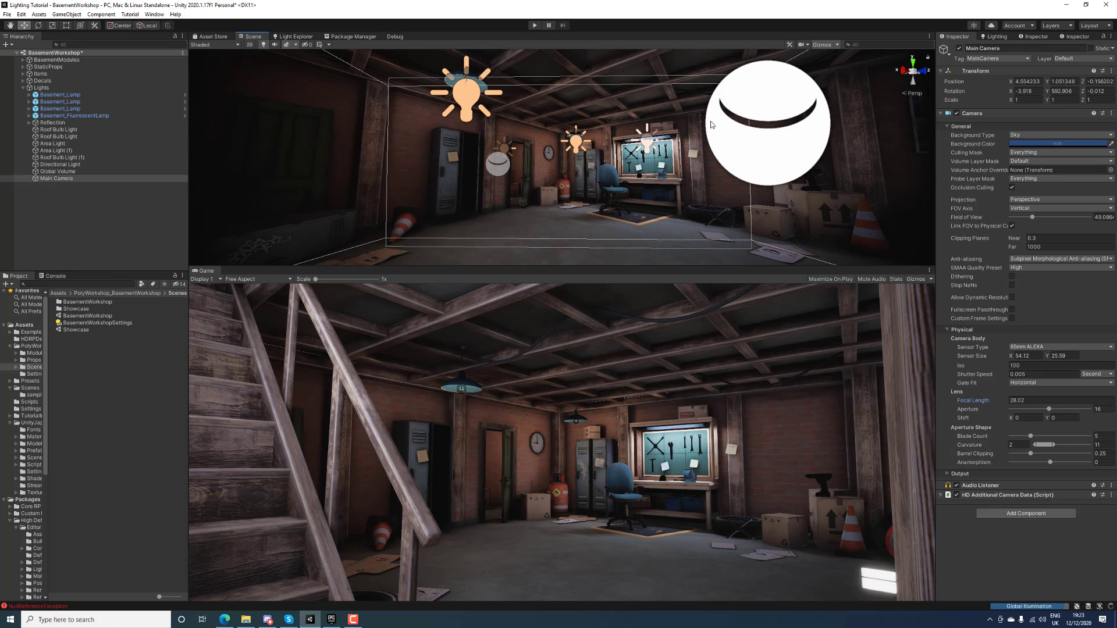
pyautogui.hotkey('ctrl', 'shift', 'f')
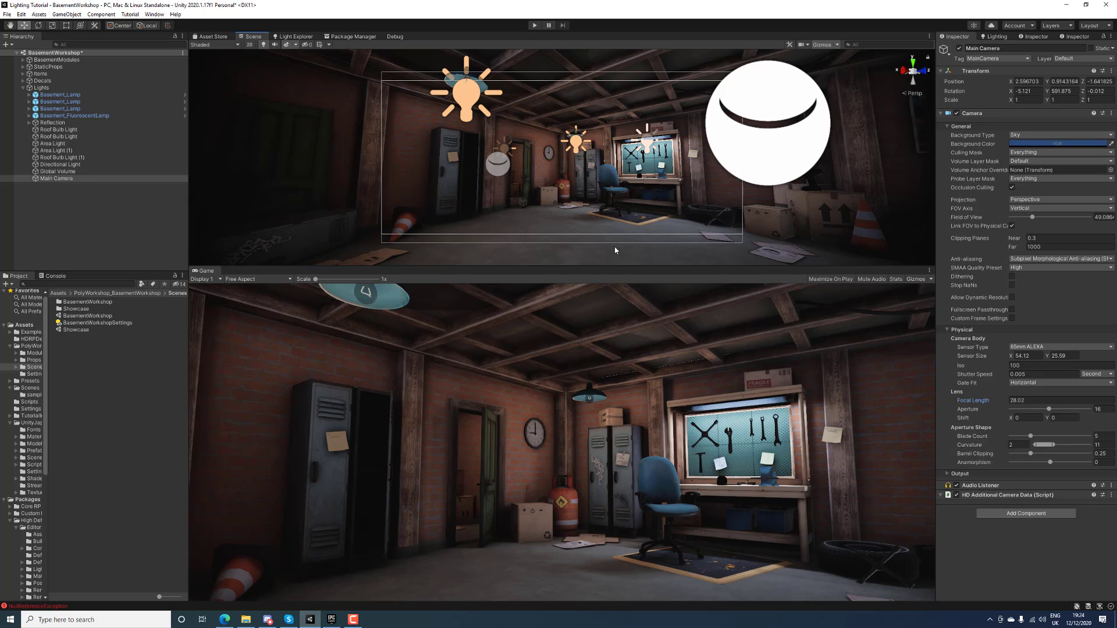
# Dock the Game view alongside the Scene view and increase Main Camera's focal length to about 46.2
pyautogui.click(115, 179)
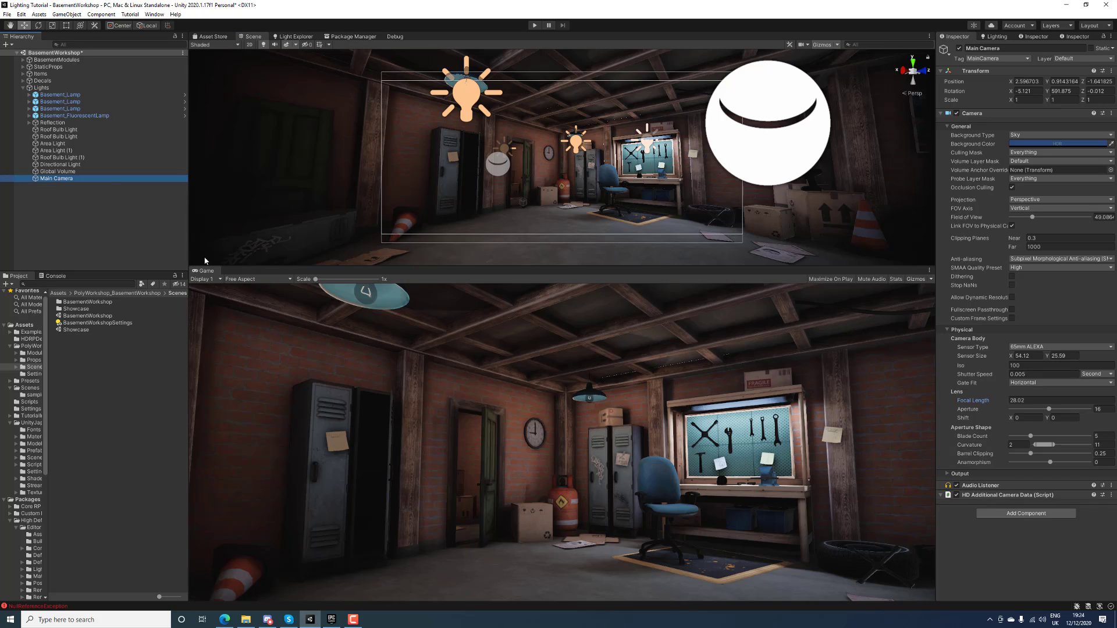
pyautogui.moveTo(205, 270); pyautogui.dragTo(290, 36)
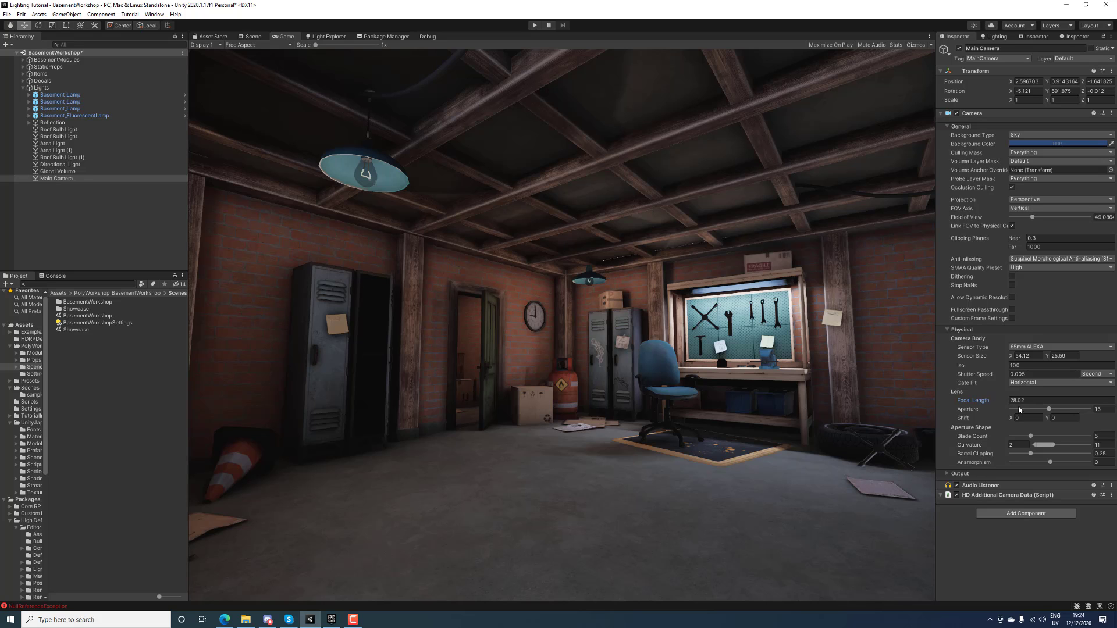
pyautogui.moveTo(973, 400); pyautogui.dragTo(1012, 401)
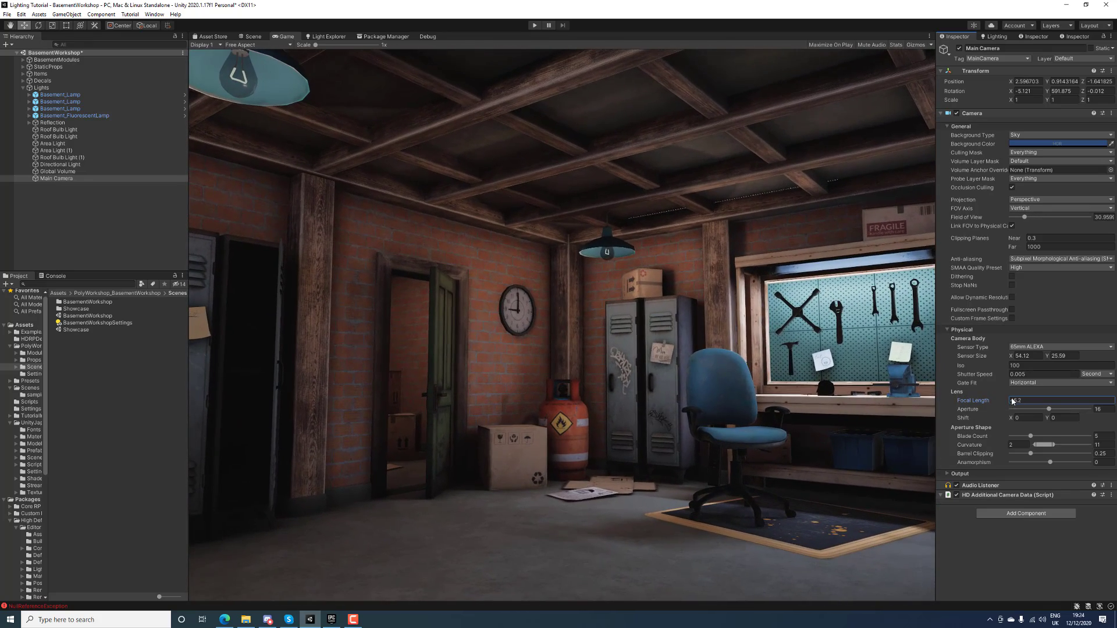
# Align Main Camera with a view of the boxes, ladder and tyre along the brick wall, and preview it in Game view
pyautogui.click(260, 35)
pyautogui.moveTo(359, 172); pyautogui.dragTo(656, 197, button='right')
pyautogui.hotkey('ctrl', 'shift', 'f')
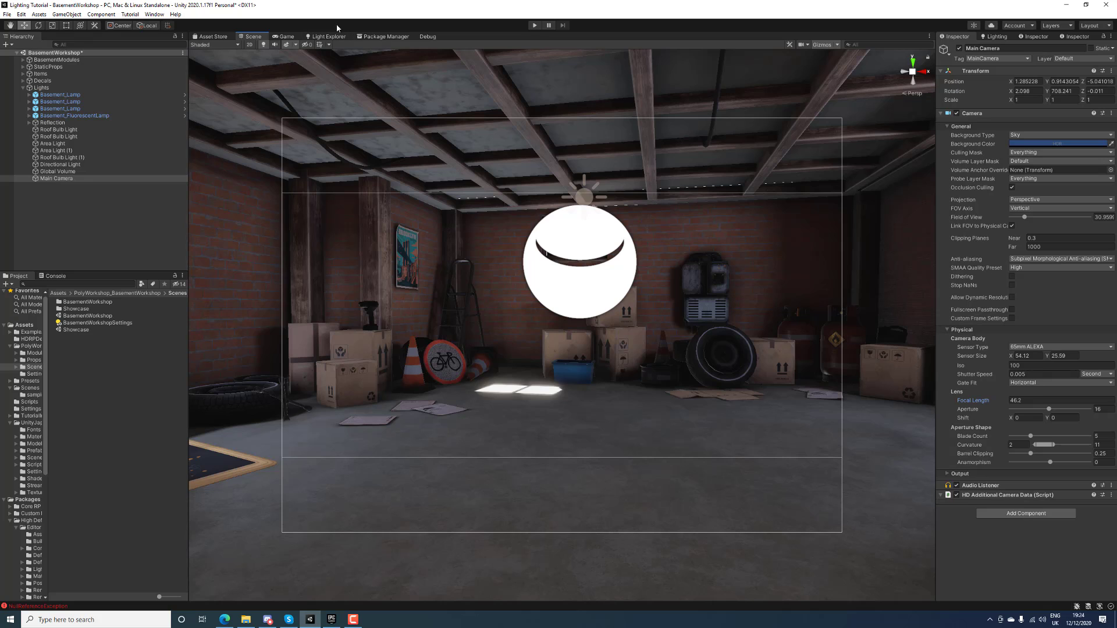
pyautogui.click(286, 36)
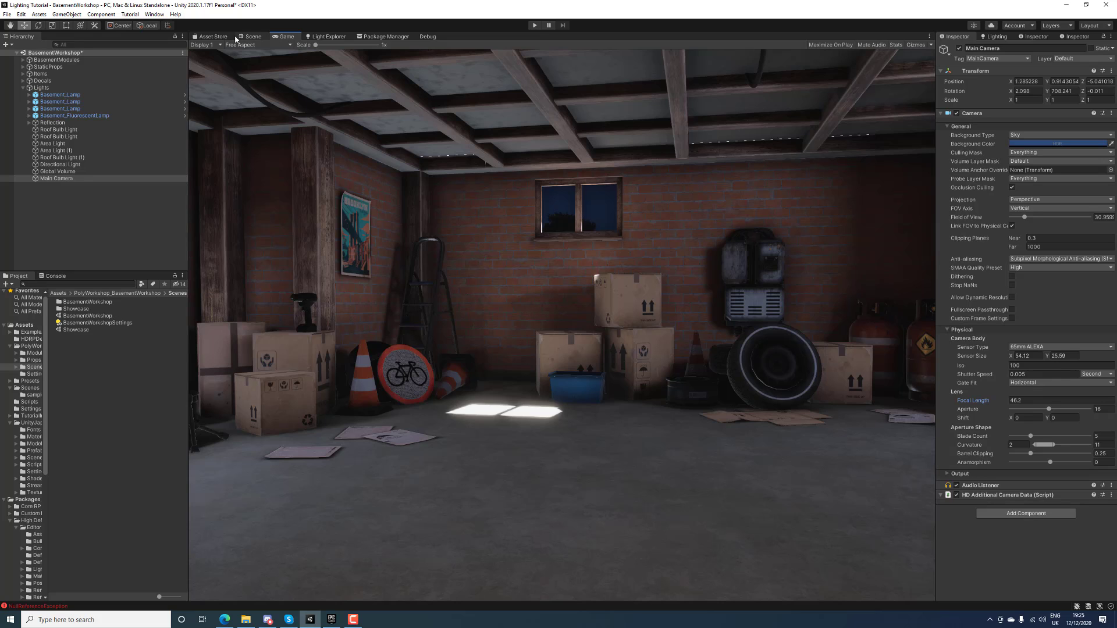
# Align Main Camera with a close view of the green door beneath the clock wall, and preview it in Game view
pyautogui.click(252, 37)
pyautogui.moveTo(512, 189); pyautogui.dragTo(181, 195, button='right')
pyautogui.hotkey('ctrl', 'shift', 'f')
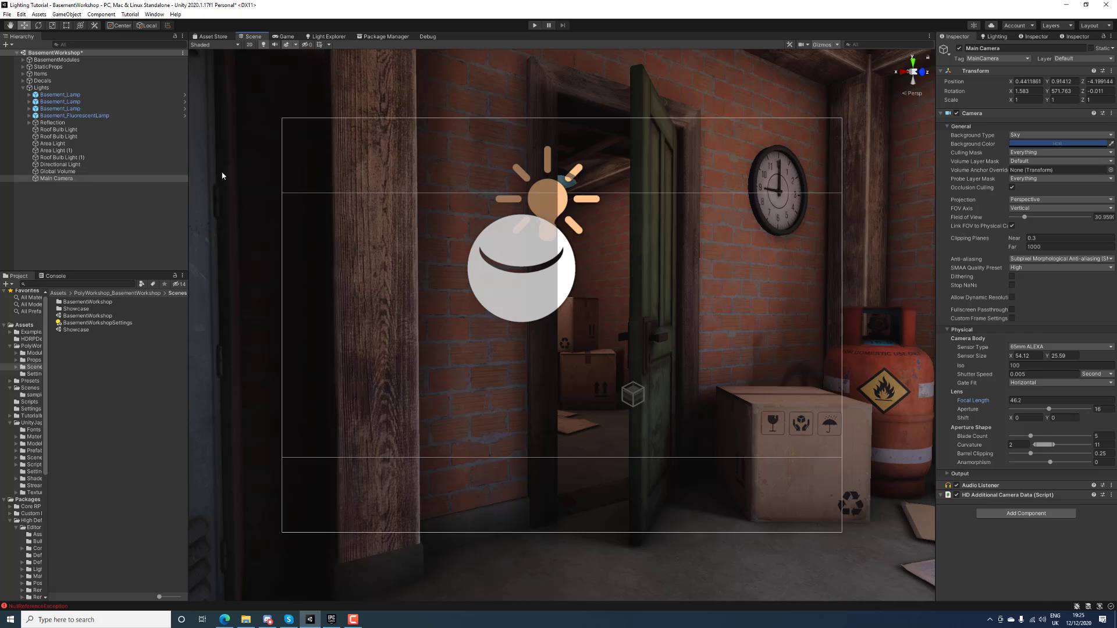
pyautogui.click(285, 37)
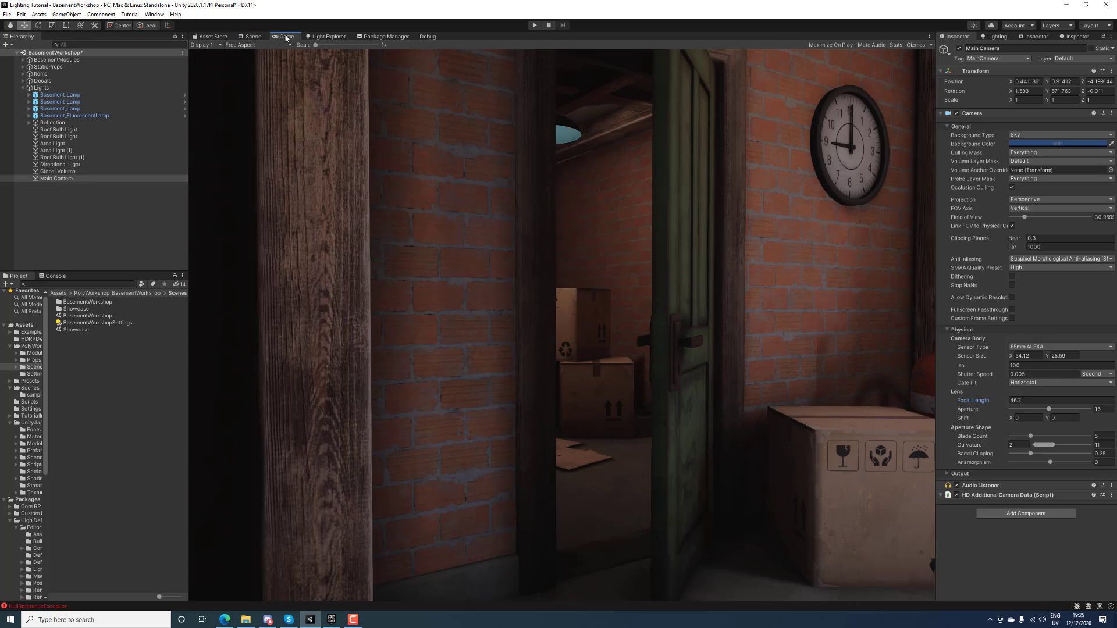
# Align Main Camera with a view through the doorway toward the staircase, and preview the shot in Game view
pyautogui.click(250, 38)
pyautogui.moveTo(476, 221); pyautogui.dragTo(693, 216, button='right')
pyautogui.press('w')
pyautogui.press('s')
pyautogui.hotkey('ctrl', 'shift', 'f')
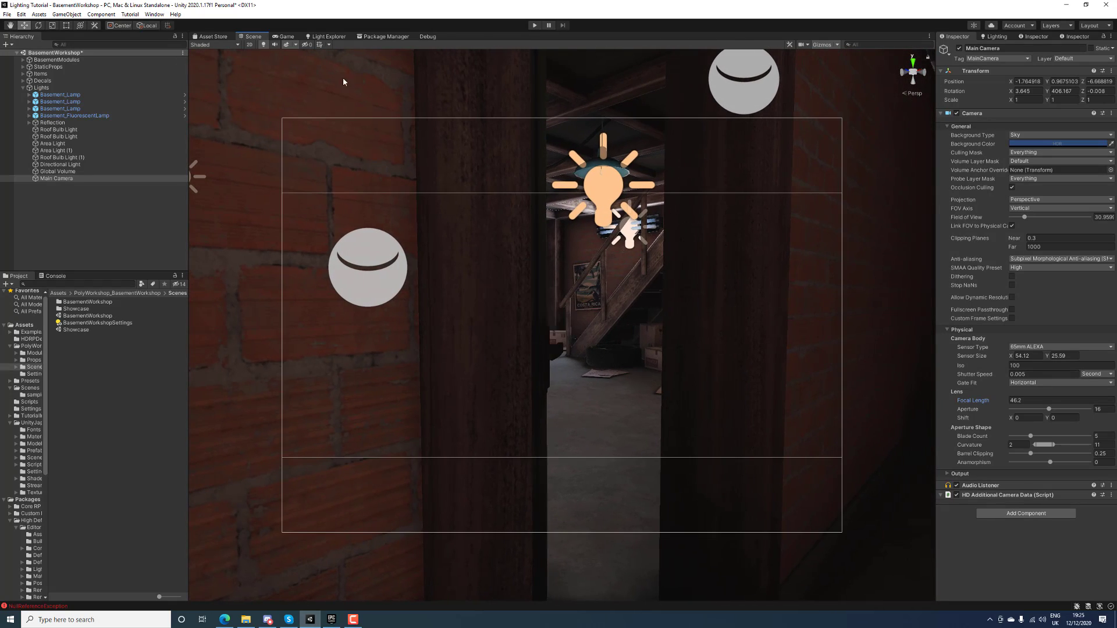
pyautogui.click(285, 37)
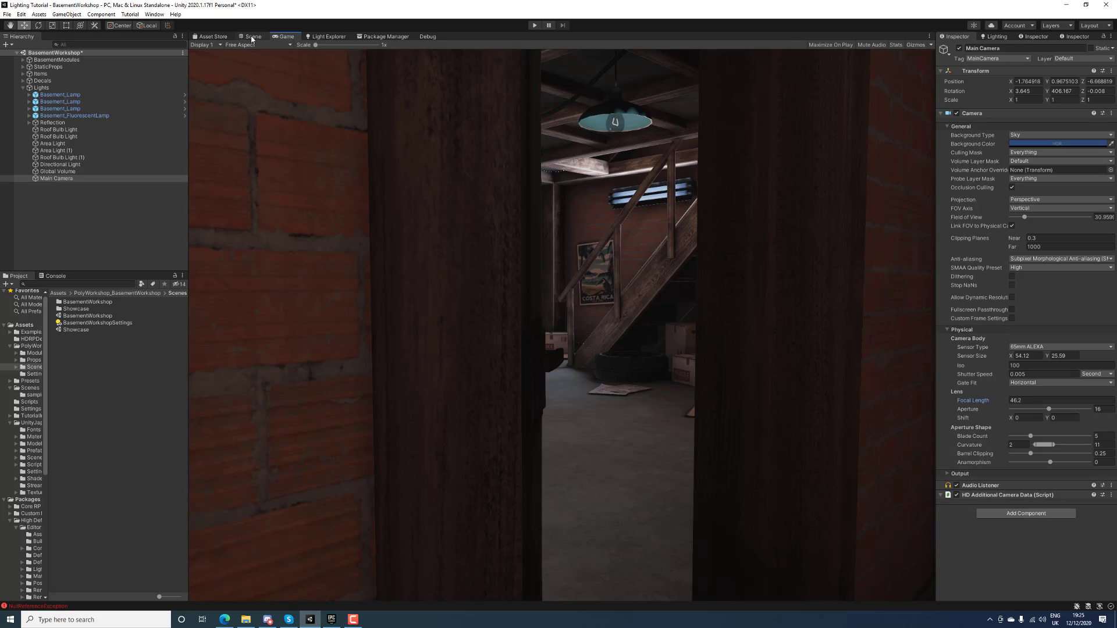
# Align Main Camera with a wide view across the floor toward the lockers and workbench, refining the framing in Game view
pyautogui.click(253, 37)
pyautogui.press('w')
pyautogui.moveTo(622, 225); pyautogui.dragTo(440, 211, button='right')
pyautogui.hotkey('ctrl', 'shift', 'f')
pyautogui.click(285, 37)
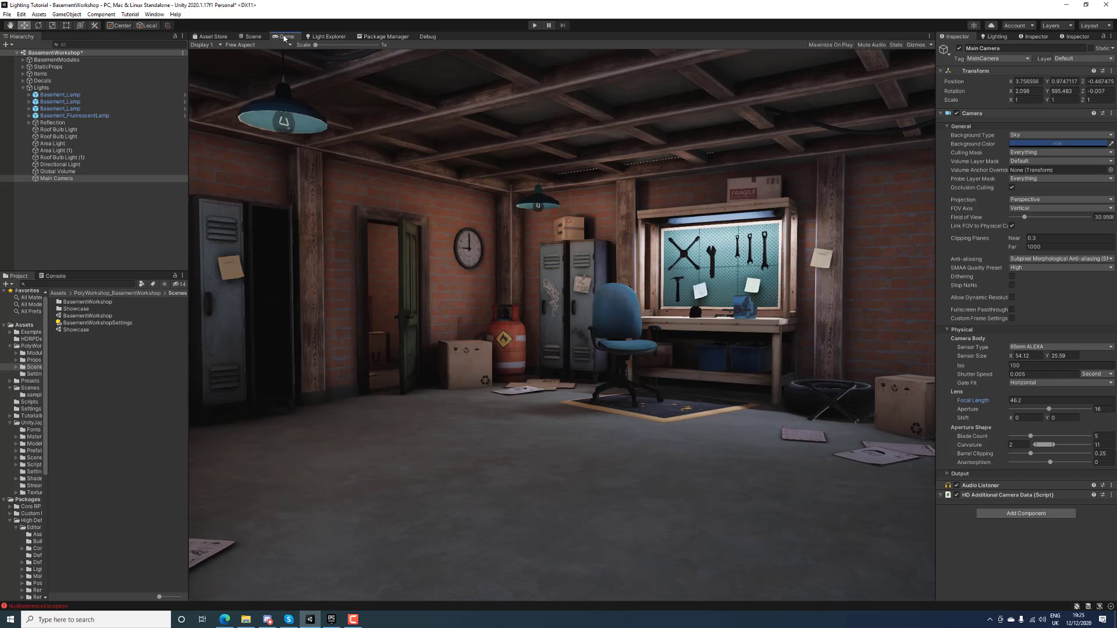
pyautogui.click(253, 37)
pyautogui.moveTo(469, 211); pyautogui.dragTo(471, 210, button='right')
pyautogui.hotkey('ctrl', 'shift', 'f')
pyautogui.click(285, 36)
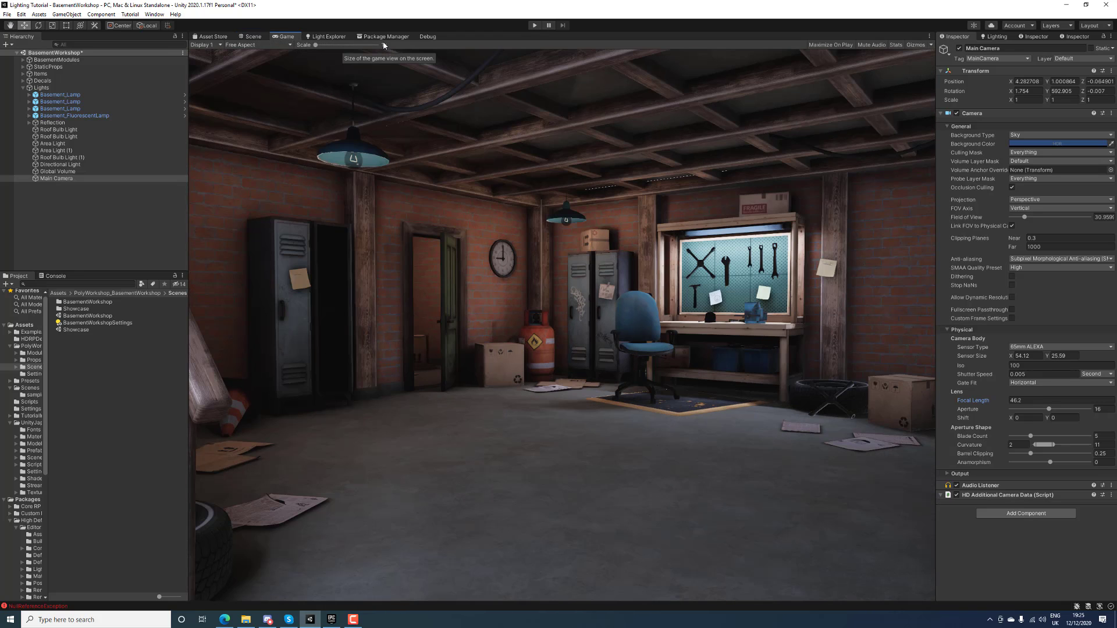
# Disable Area Light and Area Light (1) in the scene's light list and check the shot in Game view
pyautogui.click(329, 38)
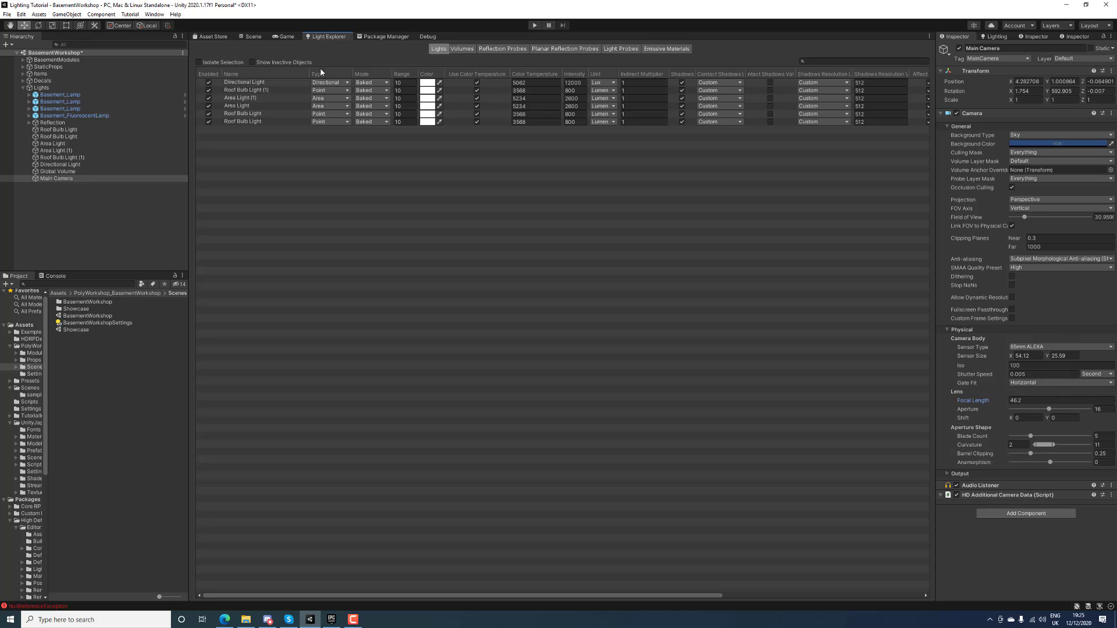
pyautogui.click(205, 104)
pyautogui.click(206, 100)
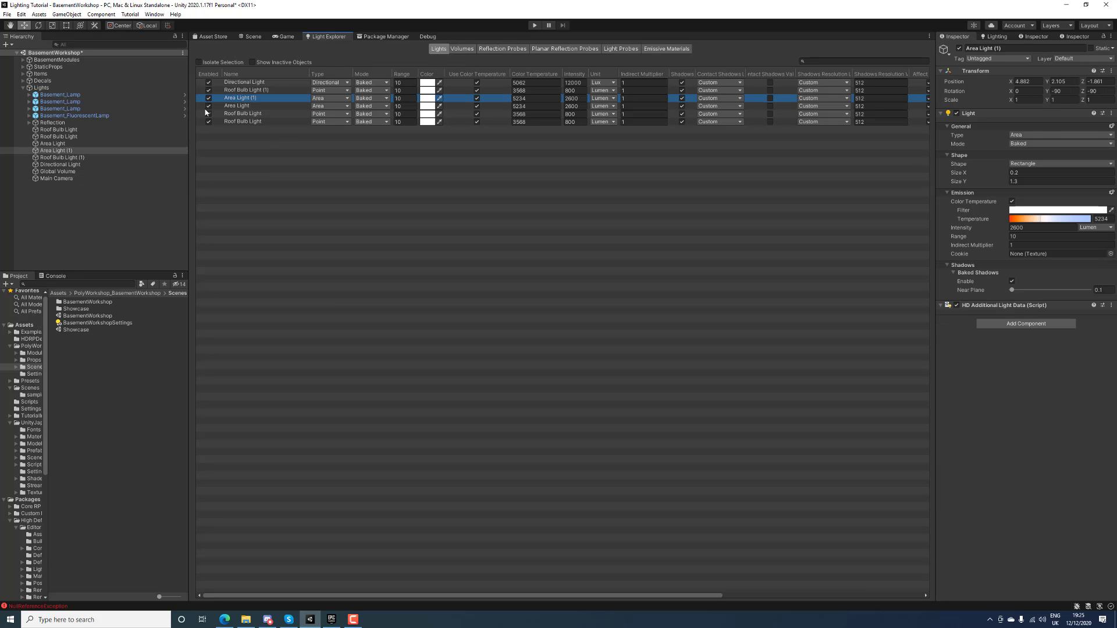
pyautogui.click(206, 106)
pyautogui.click(207, 99)
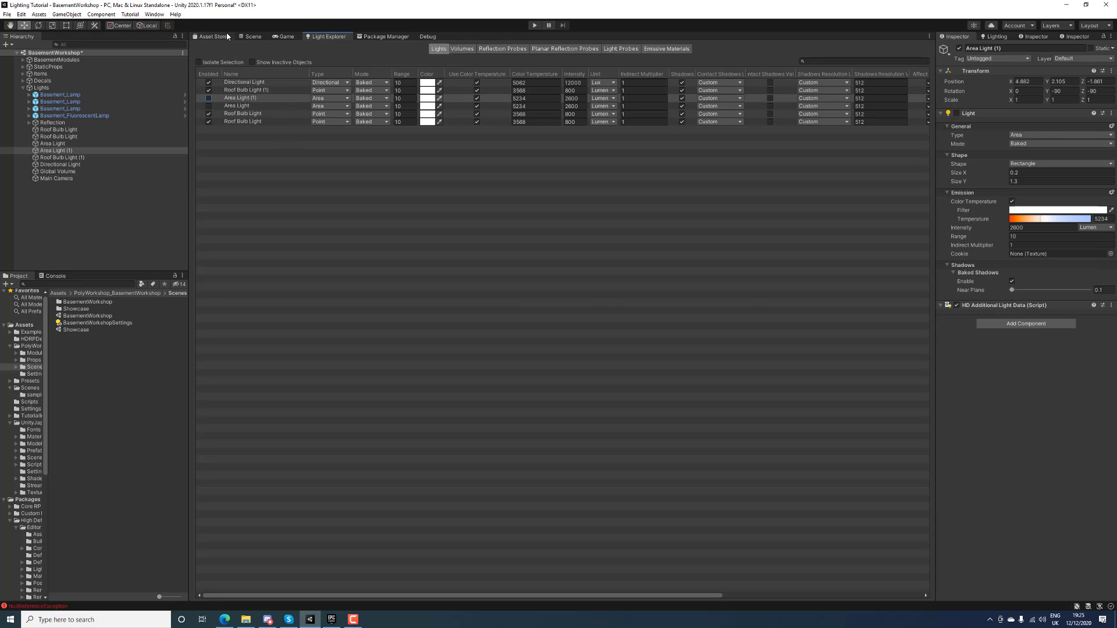
pyautogui.click(287, 37)
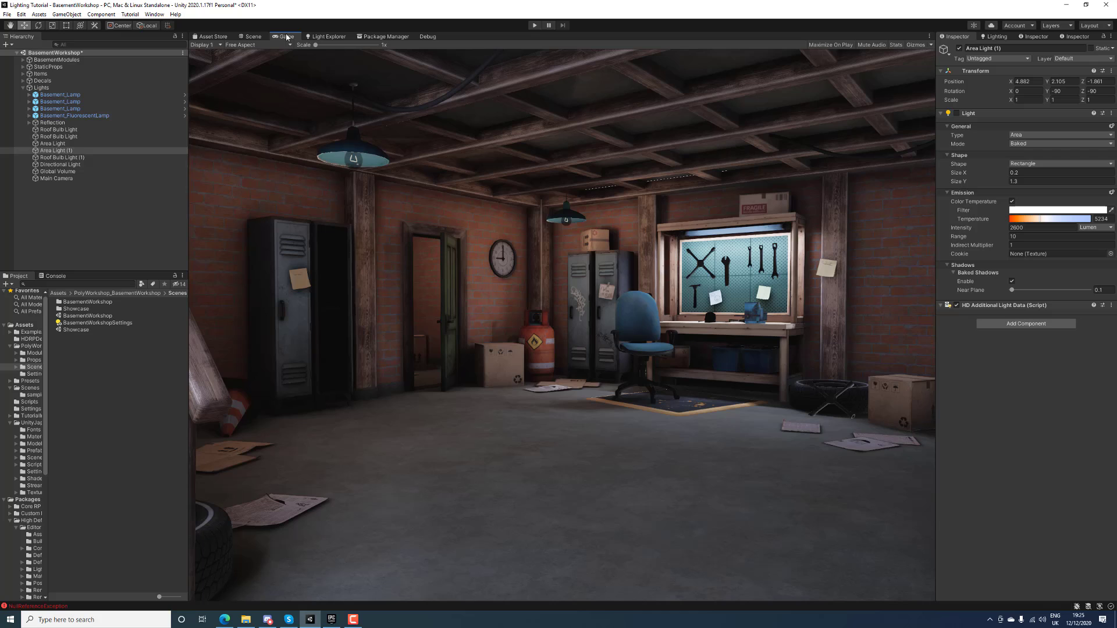
# Disable the two point lights named Roof Bulb Light, keeping Roof Bulb Light (1) enabled
pyautogui.click(330, 36)
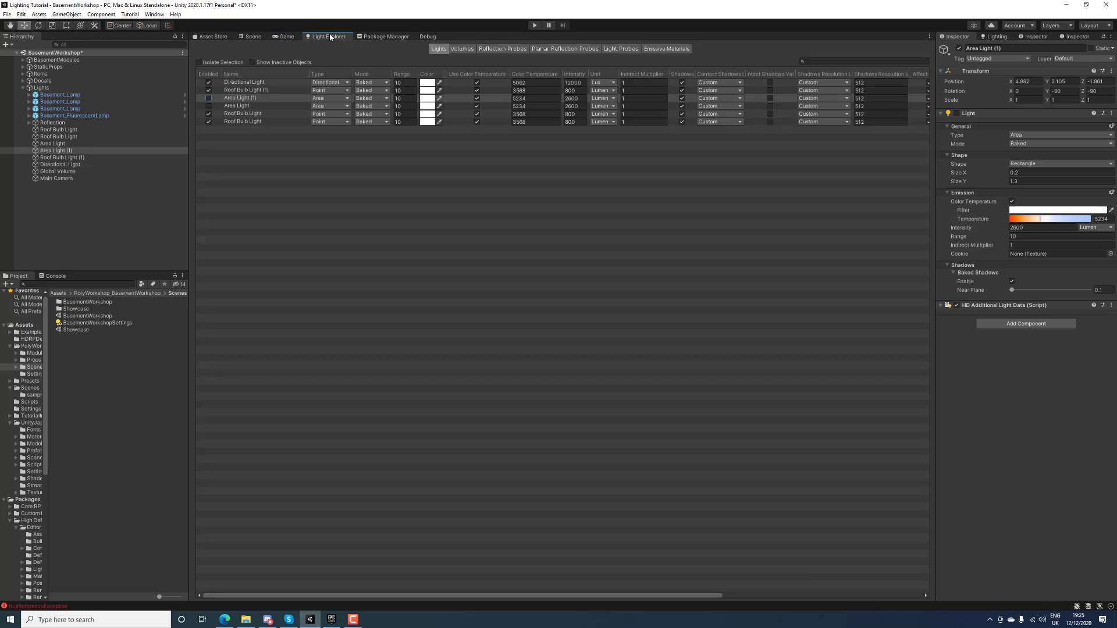
pyautogui.click(208, 114)
pyautogui.click(208, 122)
pyautogui.click(285, 36)
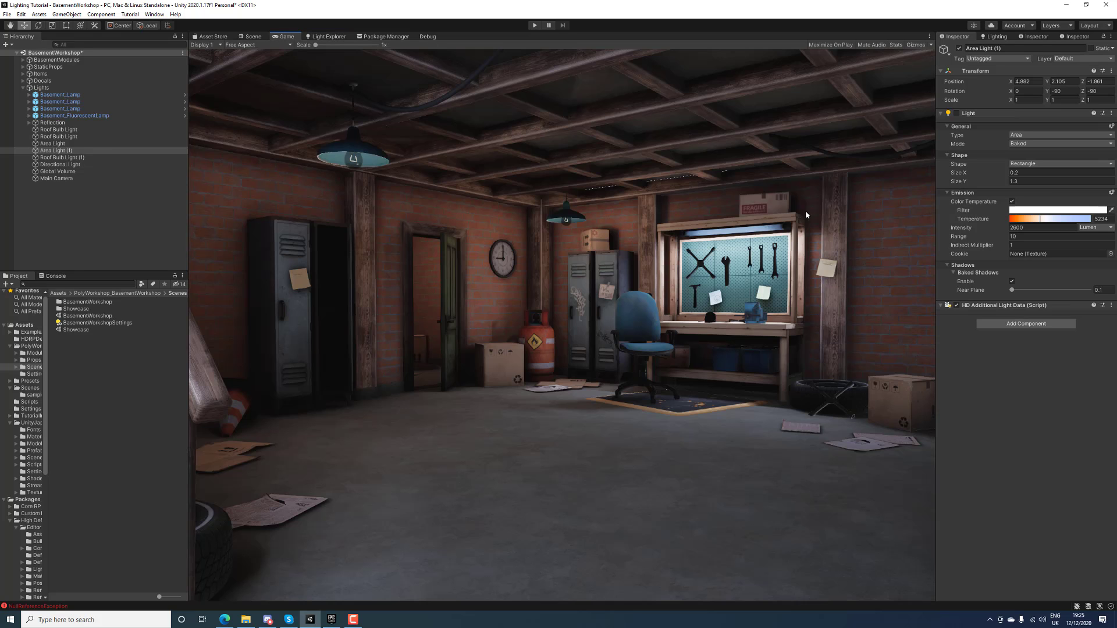
# Start generating the lighting with the area lights and the two roof bulb lights disabled
pyautogui.click(996, 36)
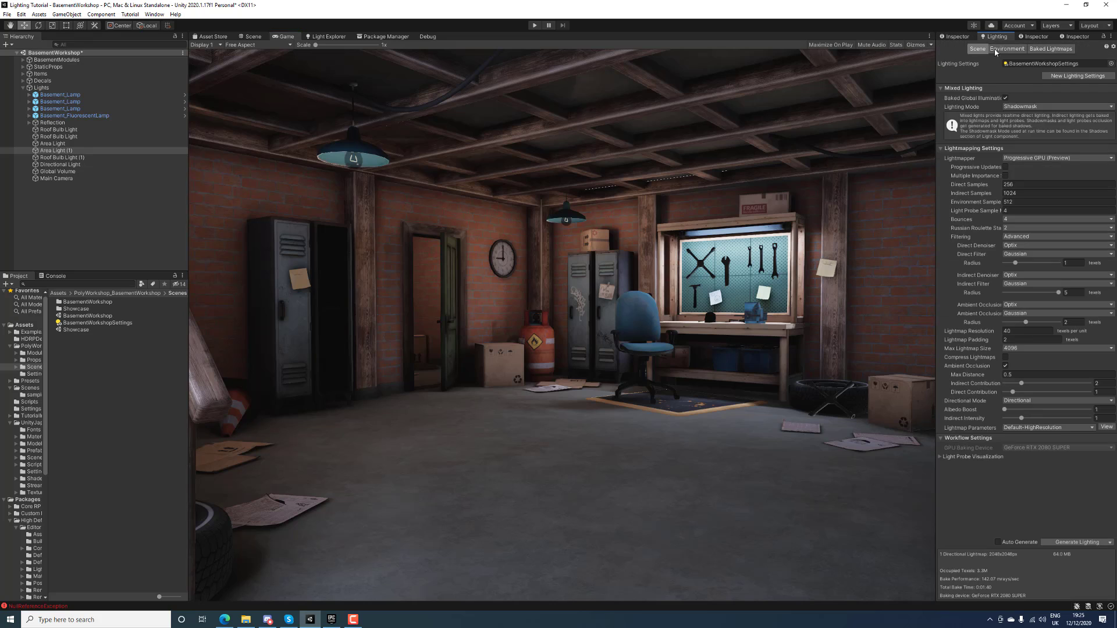
pyautogui.click(1044, 540)
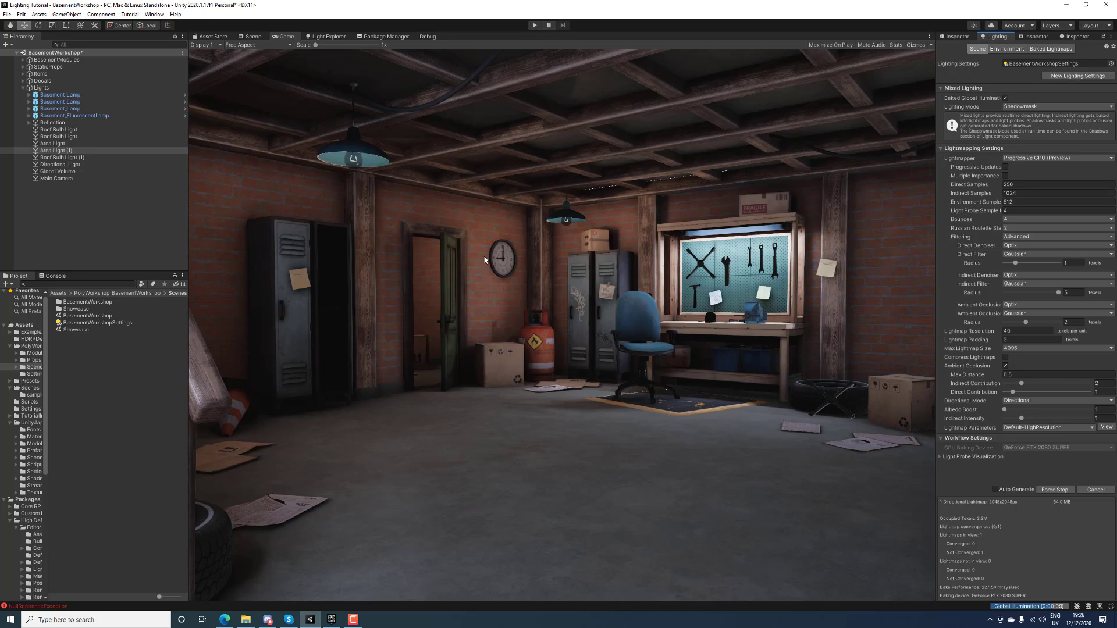
pyautogui.click(957, 37)
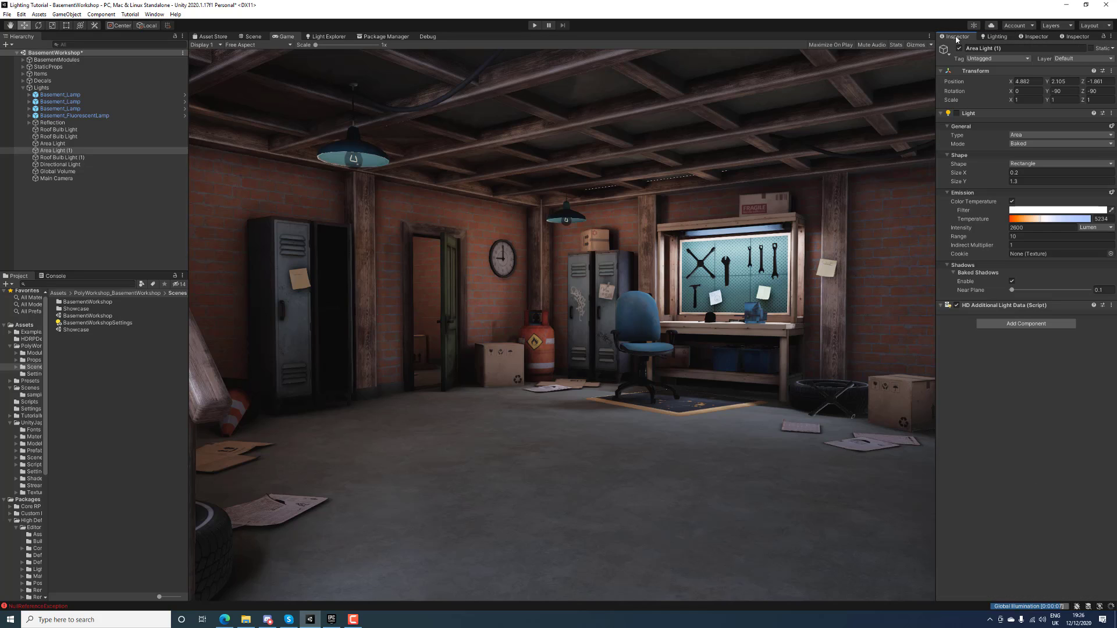
pyautogui.click(997, 37)
pyautogui.click(363, 75)
# Set the emissive color of the fluorescent lamp's material above the workbench to black (RGB 0, 0, 0)
pyautogui.click(252, 36)
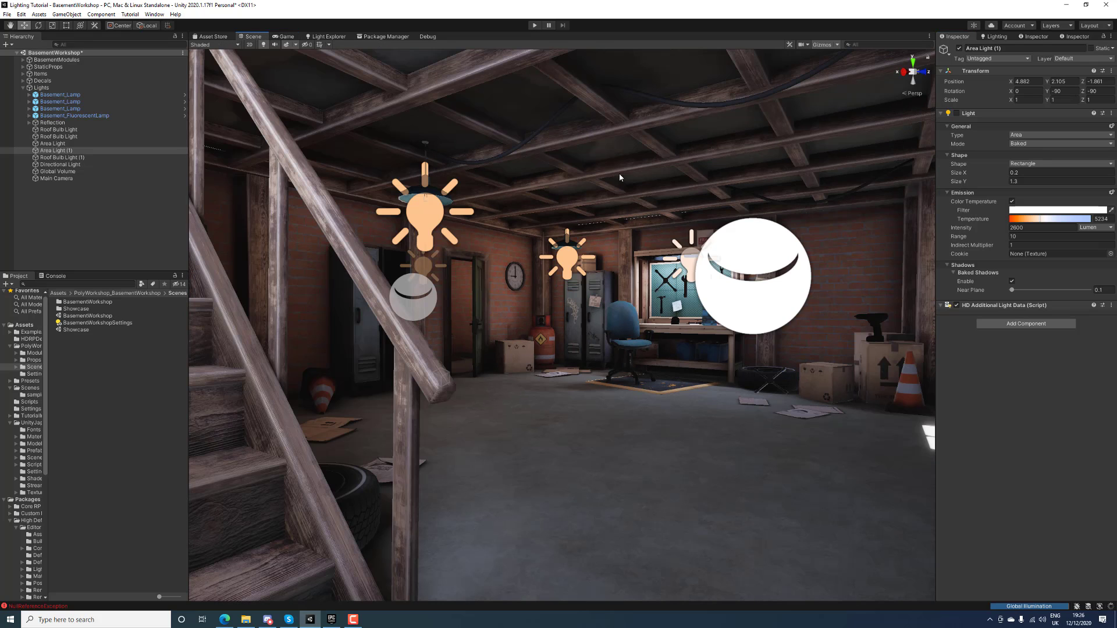
pyautogui.click(659, 260)
pyautogui.scroll(-5, 989, 375)
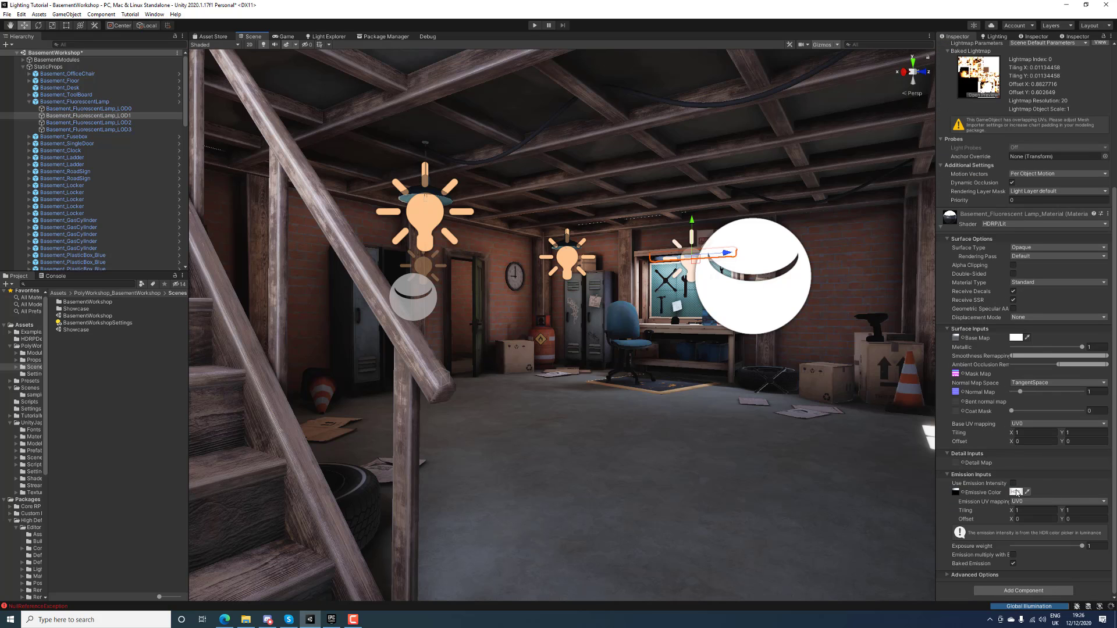
pyautogui.click(1013, 493)
pyautogui.moveTo(1054, 493); pyautogui.dragTo(1066, 501)
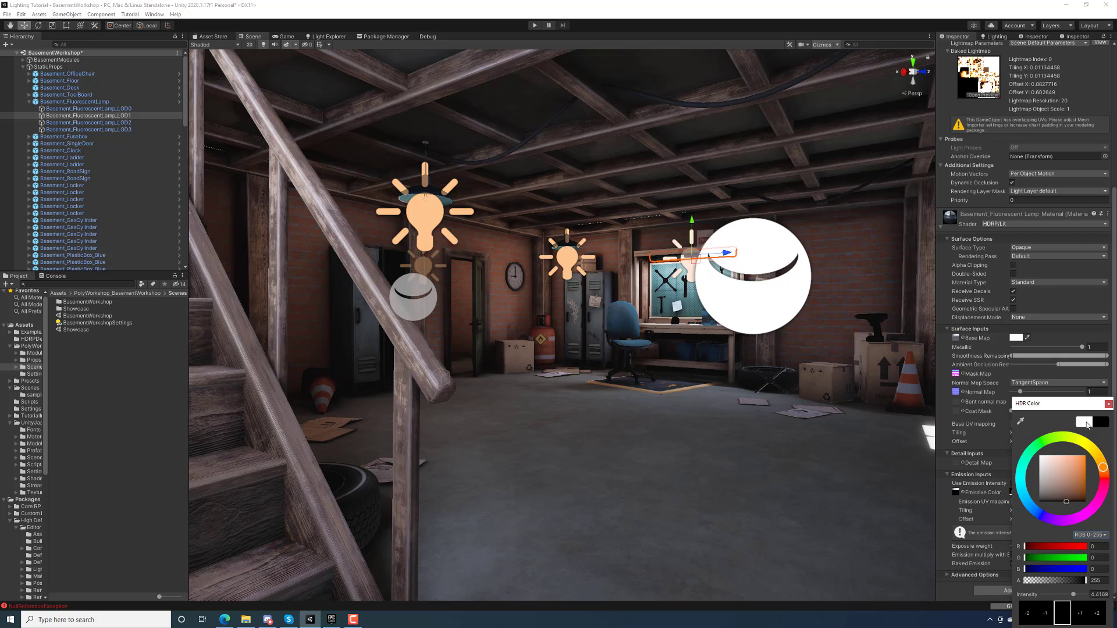
pyautogui.click(1110, 404)
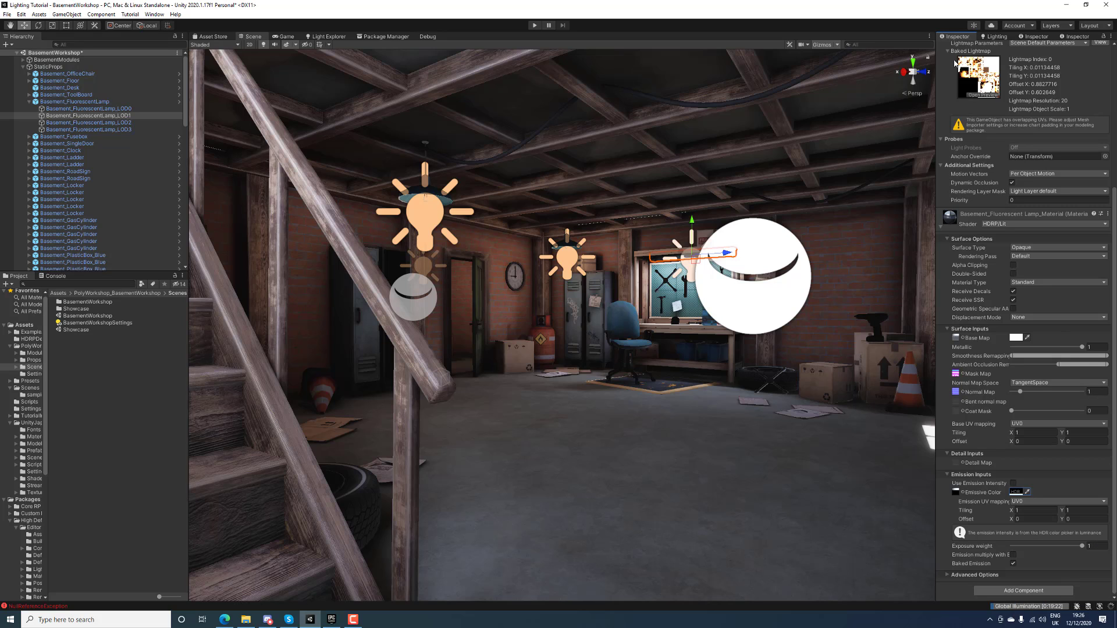
pyautogui.click(997, 37)
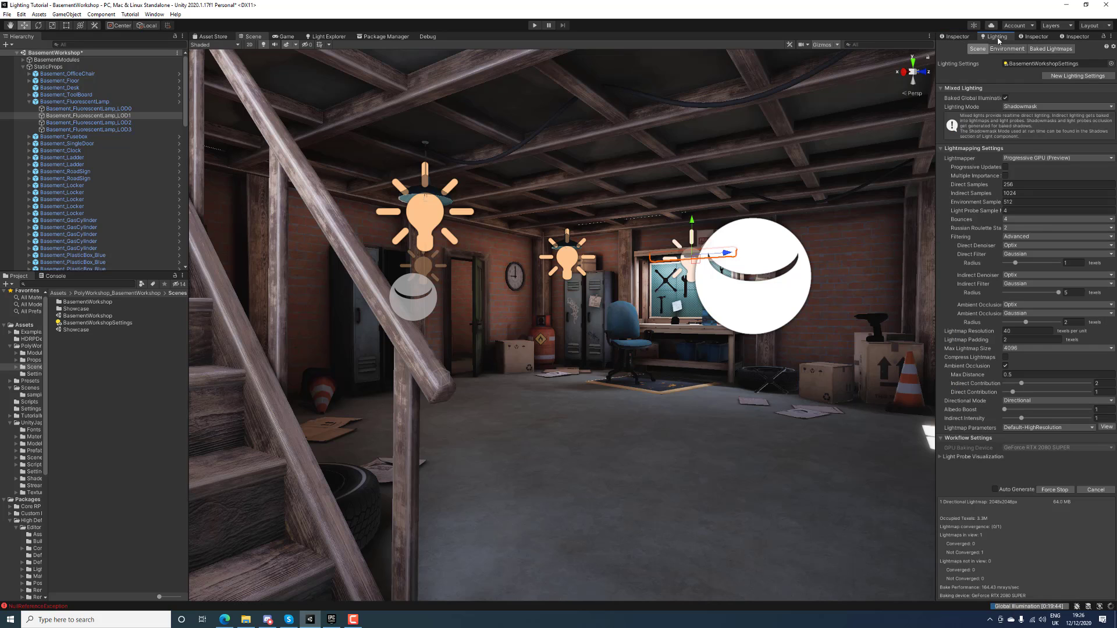
pyautogui.click(585, 304)
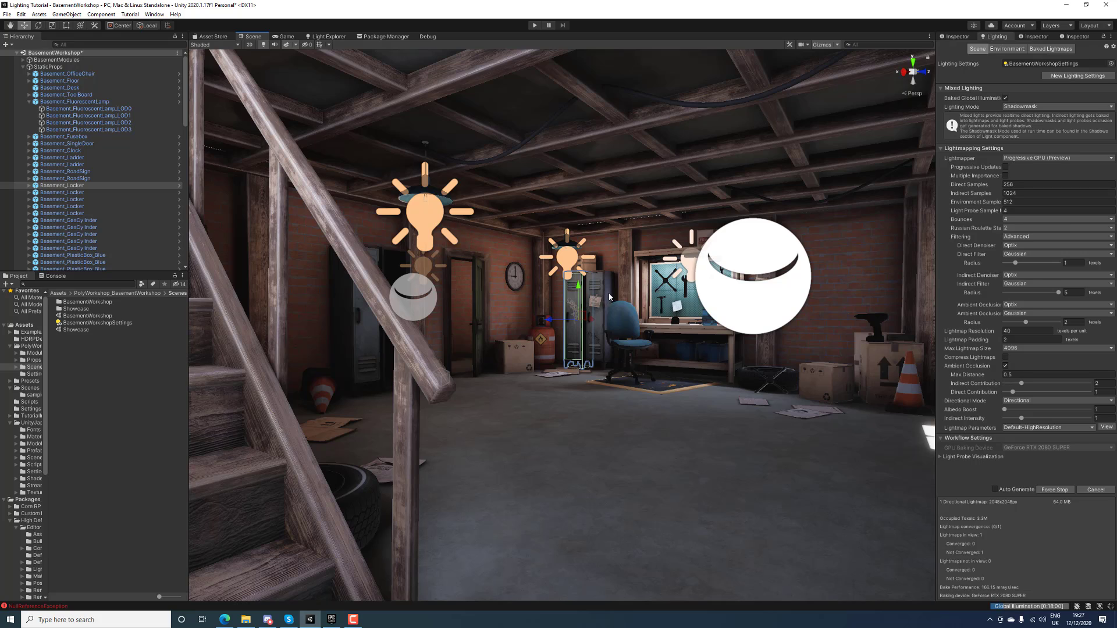
pyautogui.moveTo(608, 292); pyautogui.dragTo(630, 303, button='right')
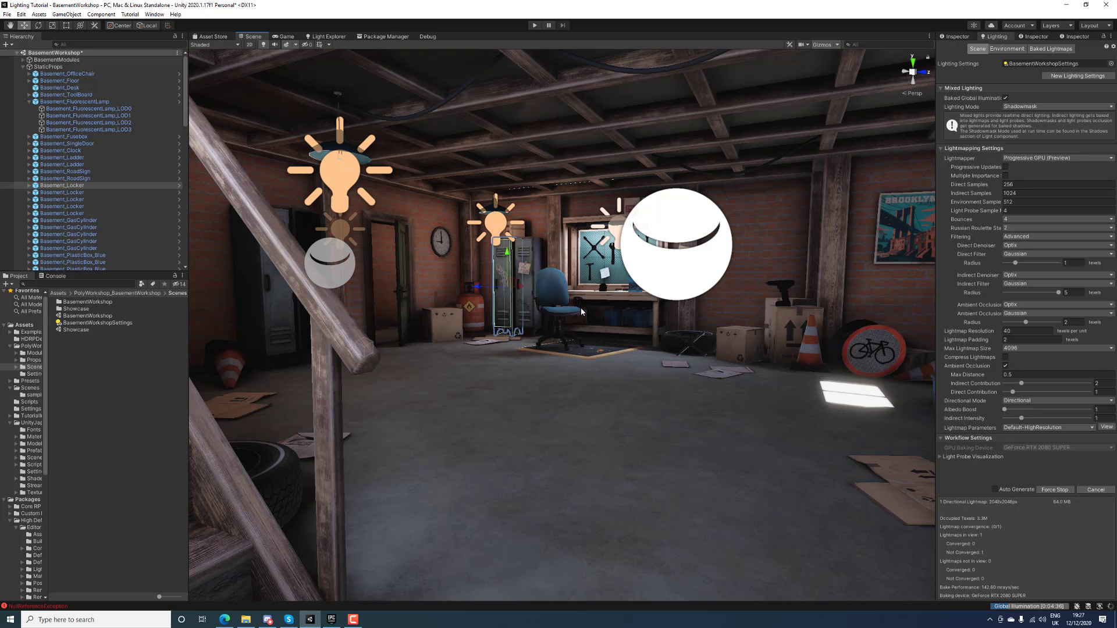
pyautogui.hotkey('ctrl', '2')
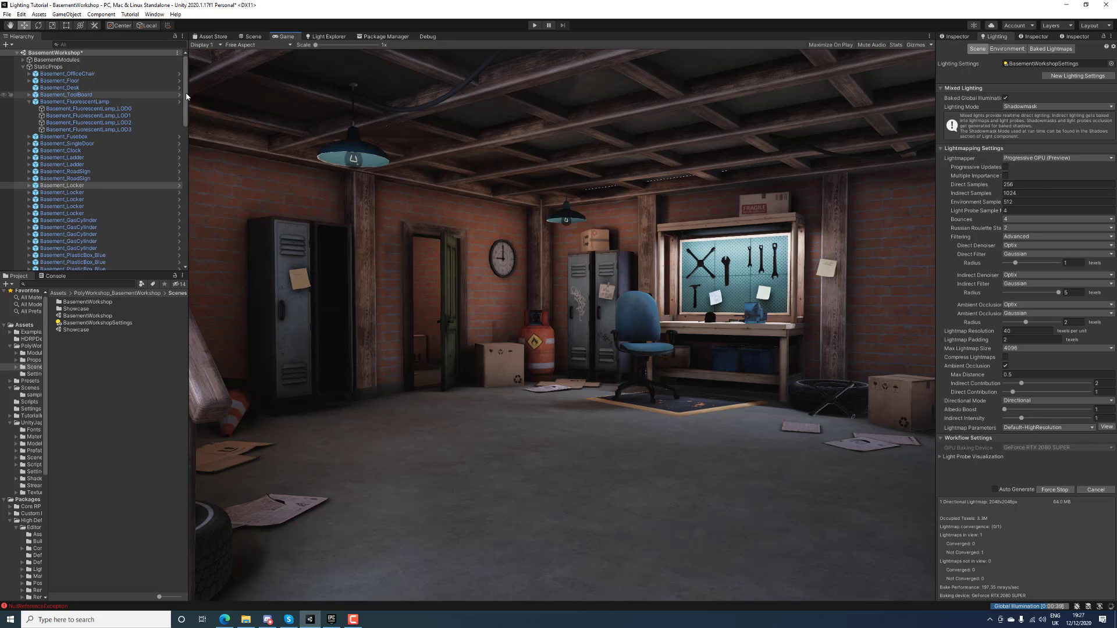
# Select Directional Light for rotation near the window and cancel the running lighting bake
pyautogui.moveTo(186, 96); pyautogui.dragTo(192, 251)
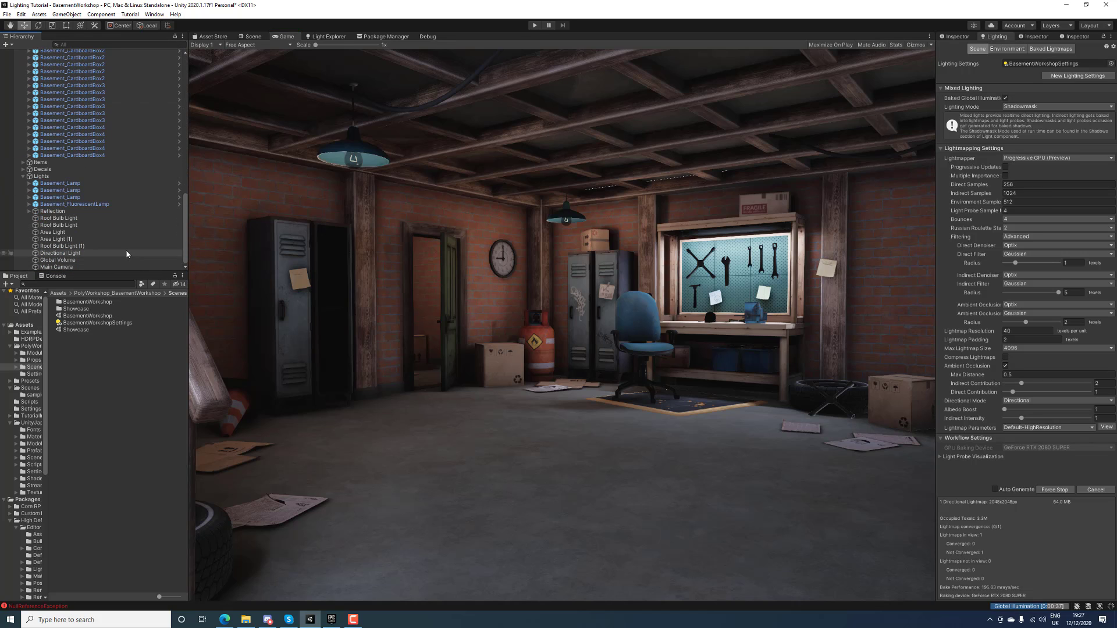
pyautogui.click(127, 254)
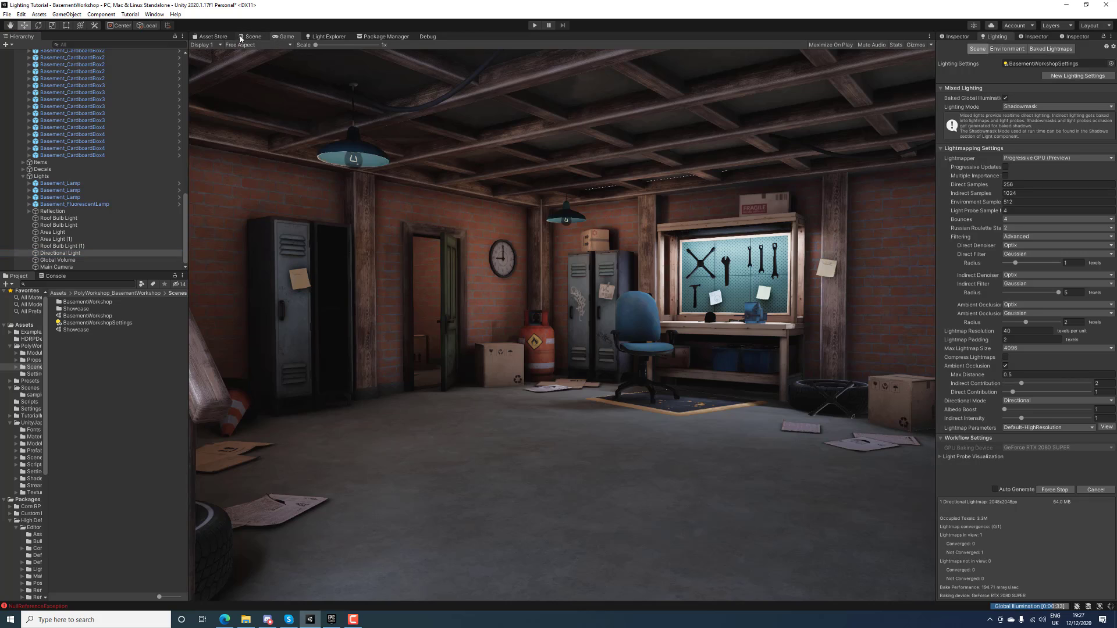
pyautogui.click(251, 37)
pyautogui.moveTo(387, 192); pyautogui.dragTo(522, 178, button='right')
pyautogui.press('e')
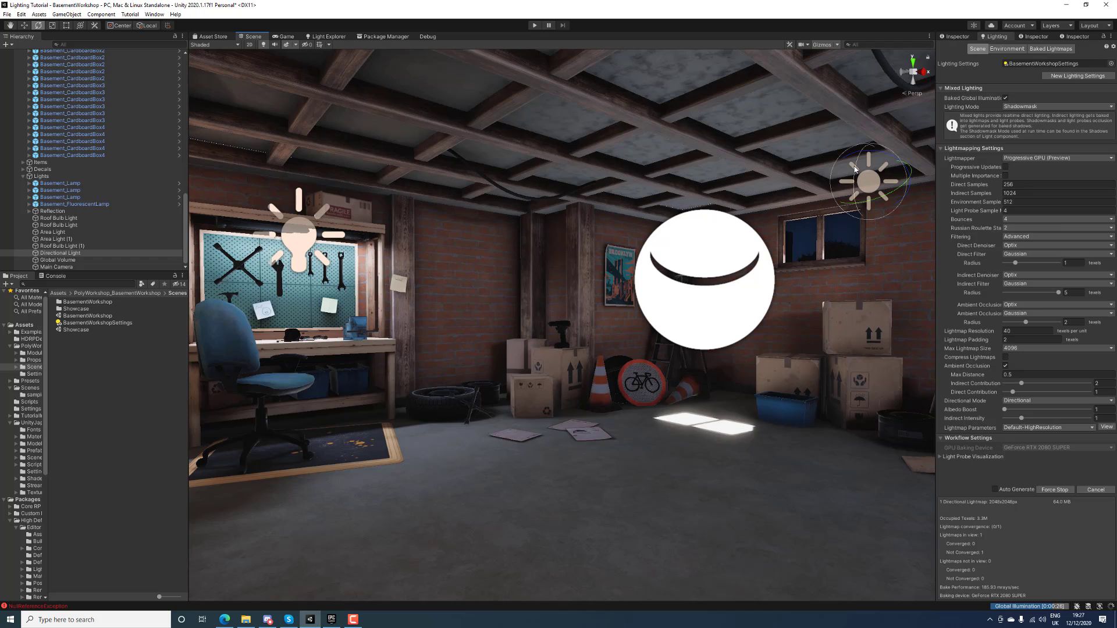
pyautogui.moveTo(854, 169)
pyautogui.mouseDown()
pyautogui.moveTo(855, 151)
pyautogui.moveTo(854, 169)
pyautogui.mouseUp()
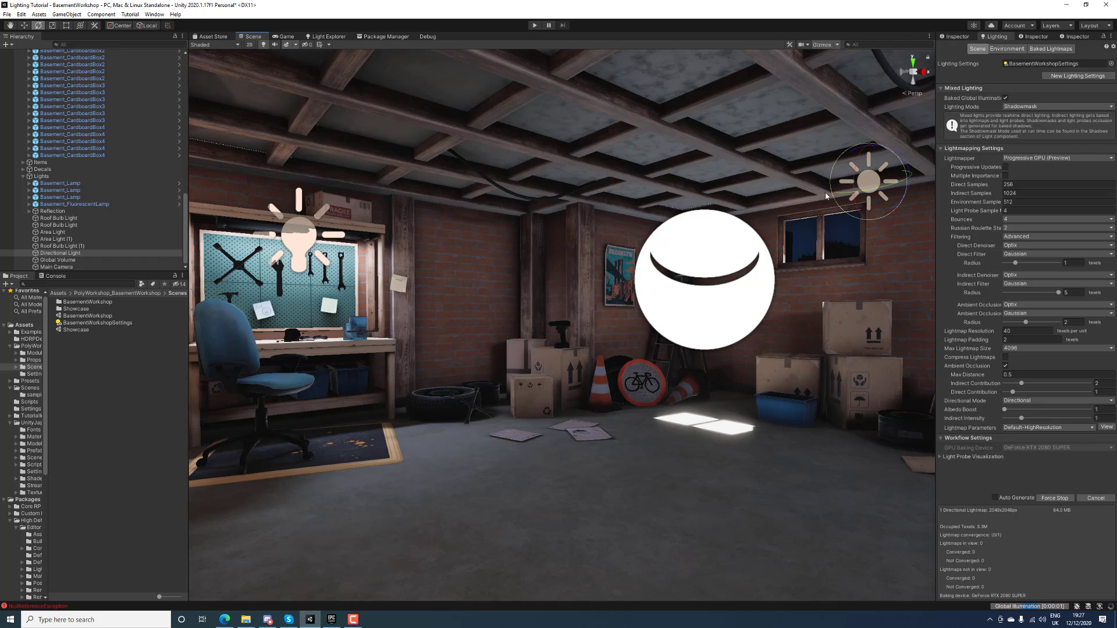
pyautogui.click(1090, 489)
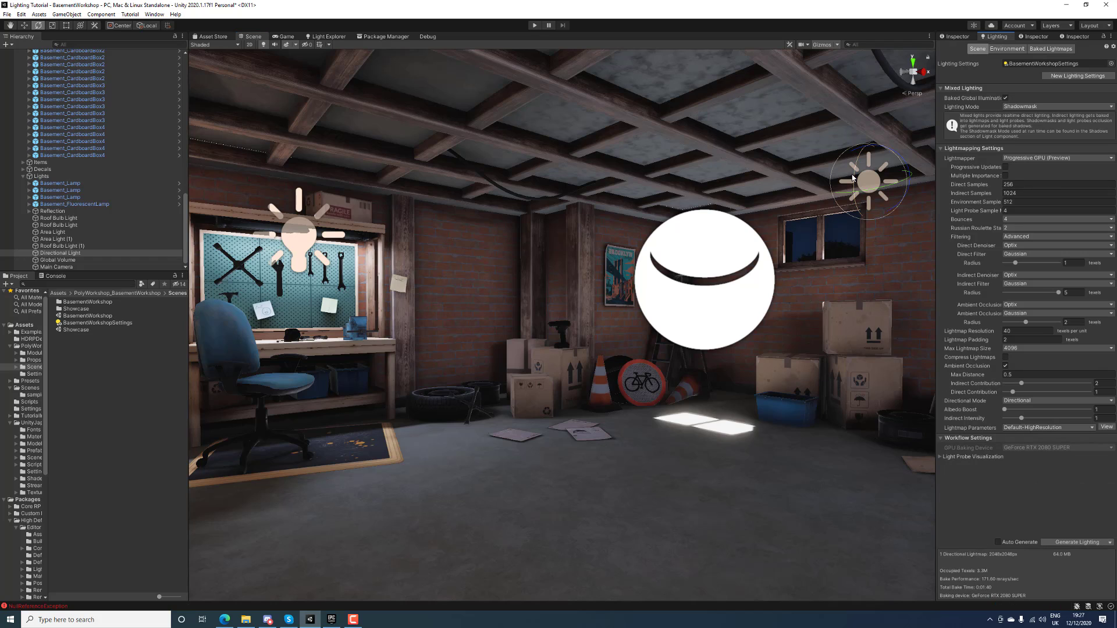
# Switch Directional Light to Realtime mode and rotate it slightly
pyautogui.click(954, 37)
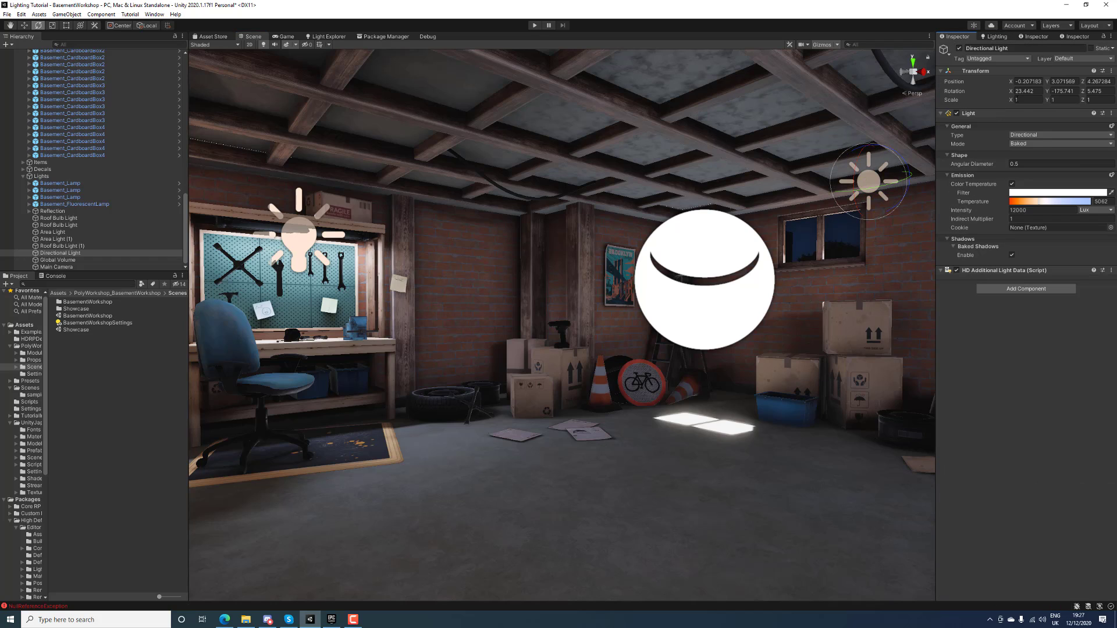
pyautogui.click(1039, 144)
pyautogui.click(1030, 153)
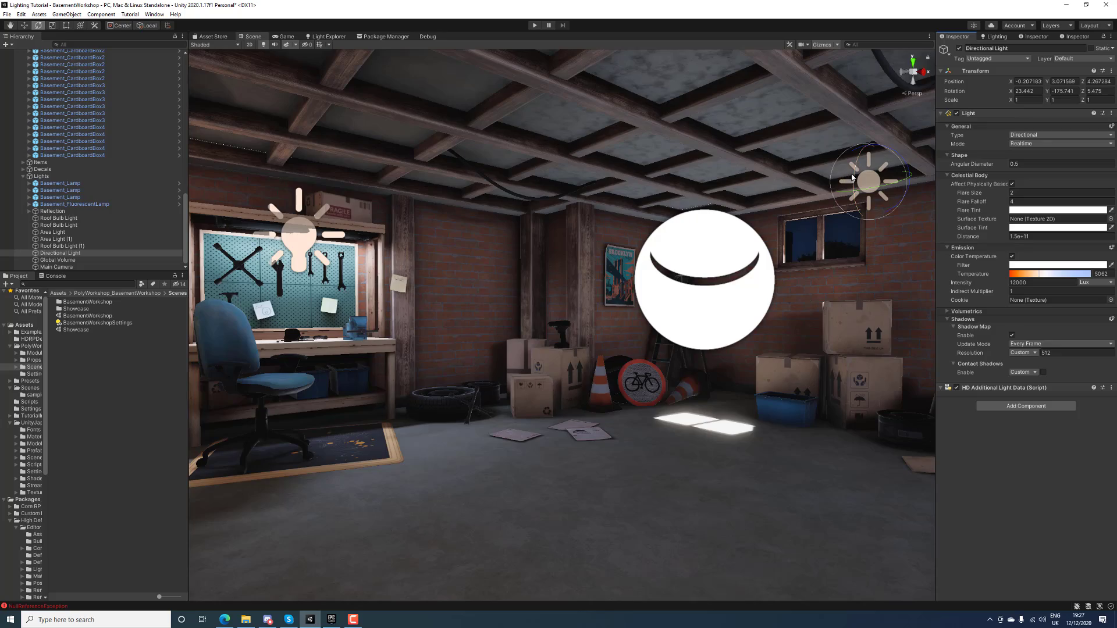
pyautogui.moveTo(858, 159)
pyautogui.mouseDown()
pyautogui.moveTo(853, 167)
pyautogui.moveTo(860, 157)
pyautogui.mouseUp()
# Align Directional Light with a scene view angled slightly downward, and set its mode to Baked
pyautogui.press('w')
pyautogui.moveTo(860, 157); pyautogui.dragTo(718, 245, button='right')
pyautogui.hotkey('ctrl', 'shift', 'f')
pyautogui.press('w')
pyautogui.press('a')
pyautogui.press('w')
pyautogui.press('s')
pyautogui.press('d')
pyautogui.click(1060, 144)
pyautogui.click(1024, 170)
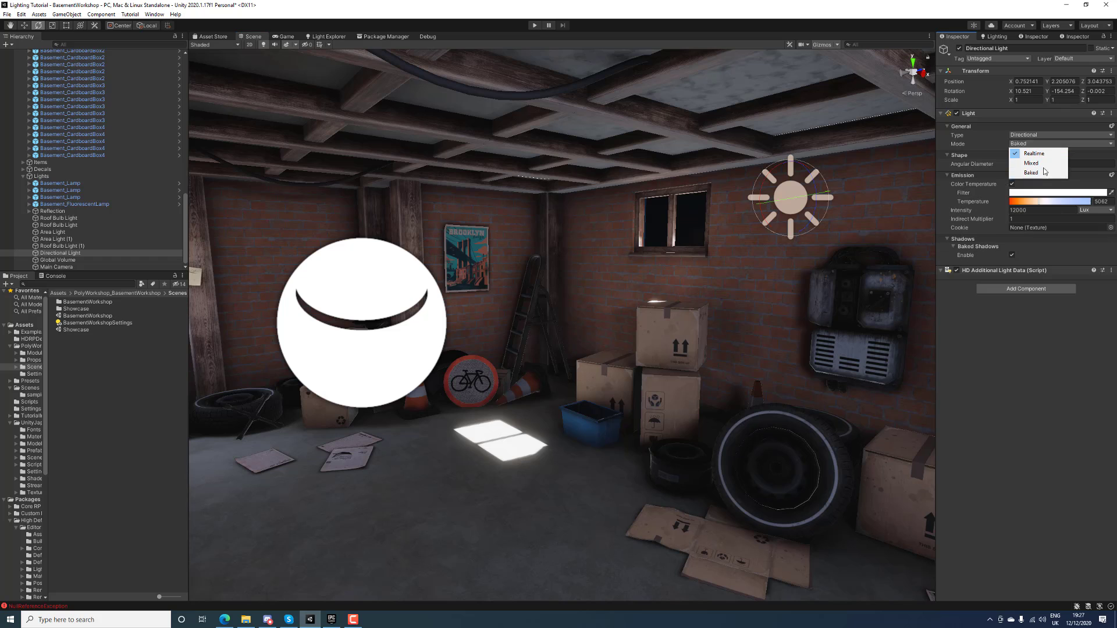
# Clear the scene's baked lighting data
pyautogui.click(995, 36)
pyautogui.click(1110, 542)
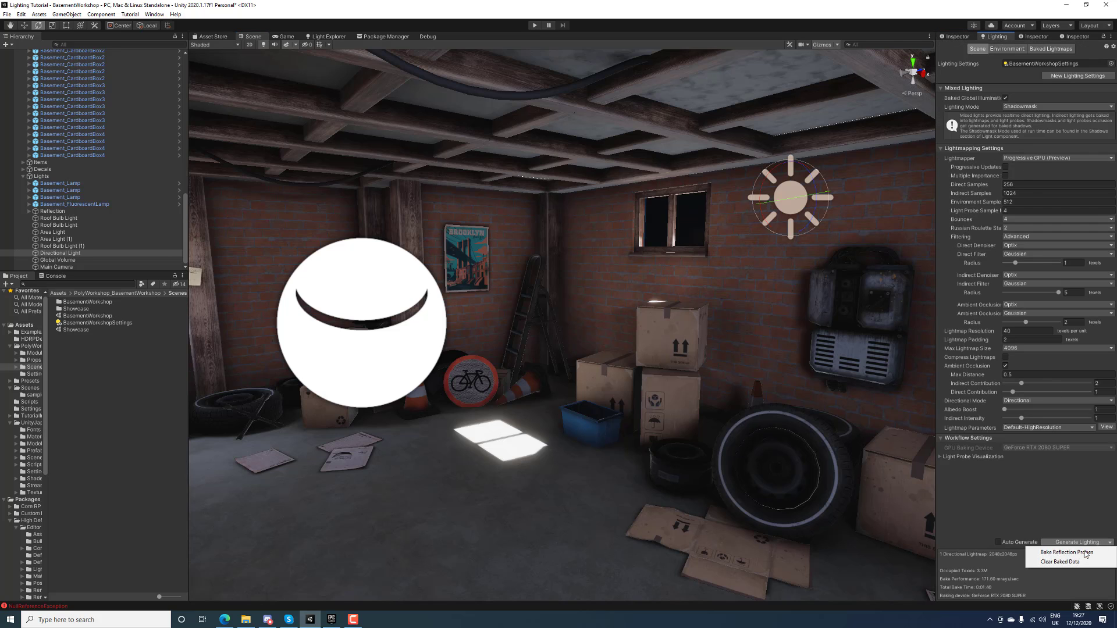
pyautogui.click(1060, 561)
# Rotate Directional Light to about 10.5, -150.8, 0.6 degrees
pyautogui.moveTo(686, 330); pyautogui.dragTo(756, 273, button='right')
pyautogui.press('e')
pyautogui.moveTo(879, 254); pyautogui.dragTo(872, 249)
pyautogui.moveTo(872, 249); pyautogui.dragTo(532, 348, button='right')
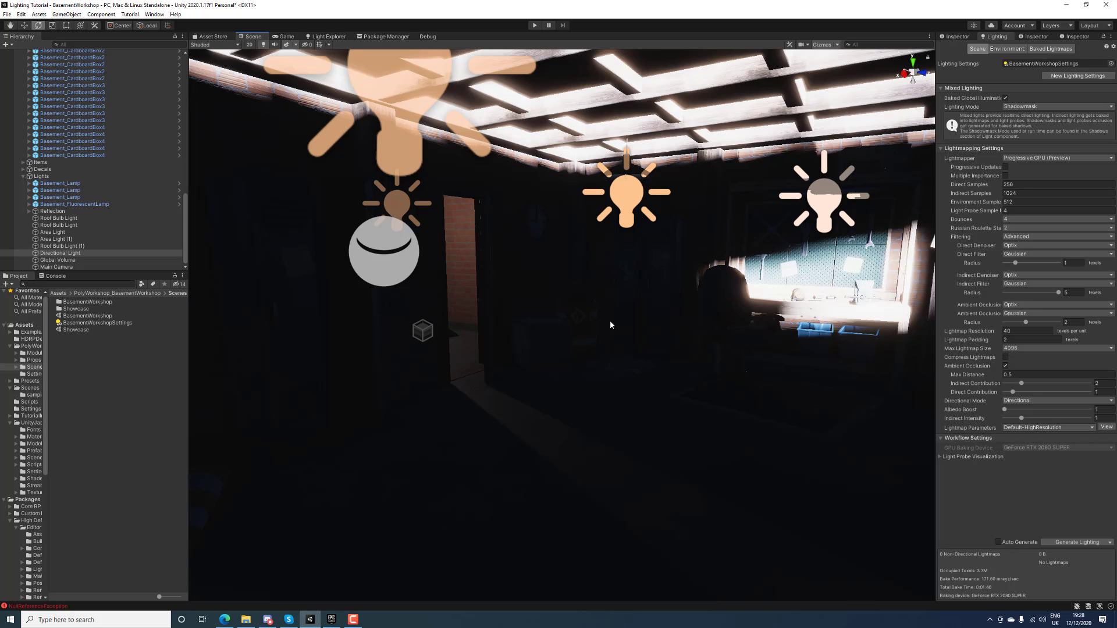
# Generate the scene's lighting again and watch the bake in Game view
pyautogui.moveTo(610, 325); pyautogui.dragTo(666, 327, button='right')
pyautogui.click(1065, 544)
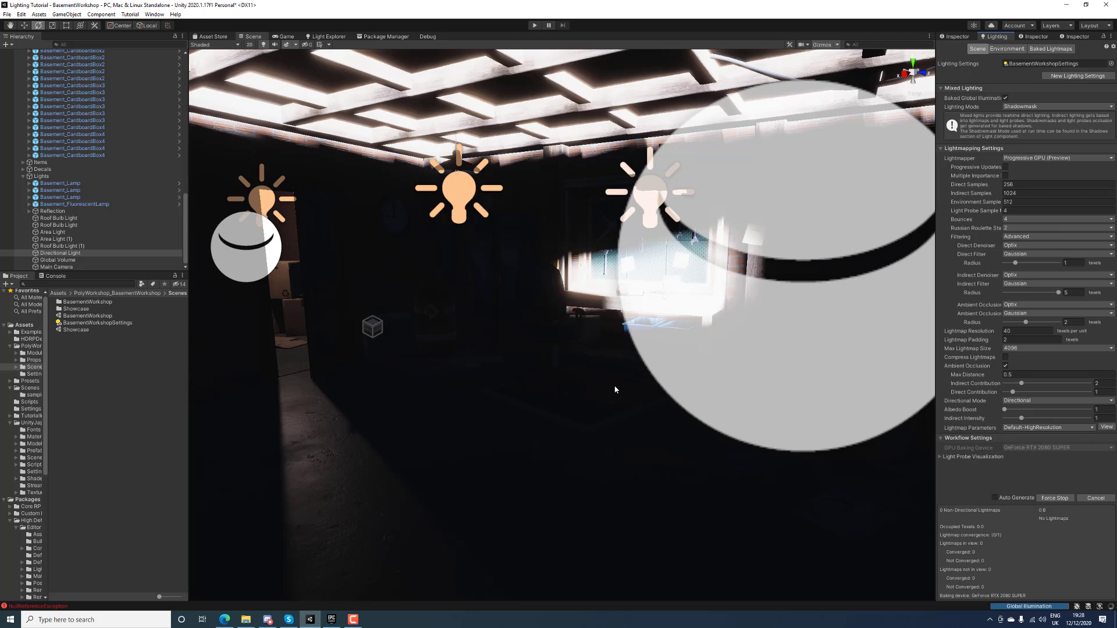
pyautogui.click(282, 36)
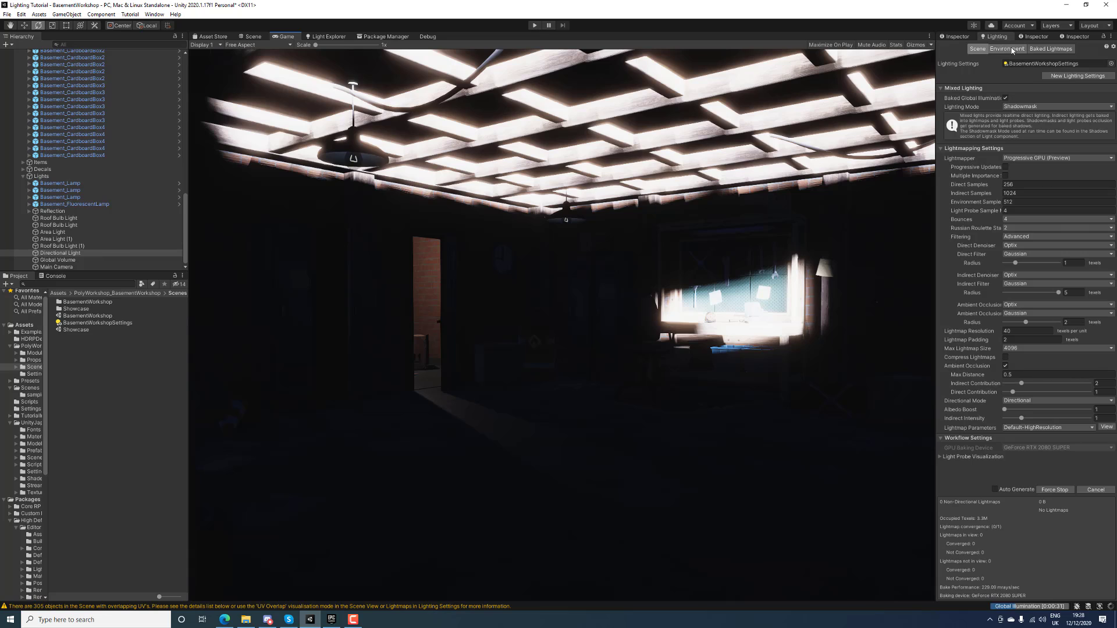
pyautogui.click(970, 37)
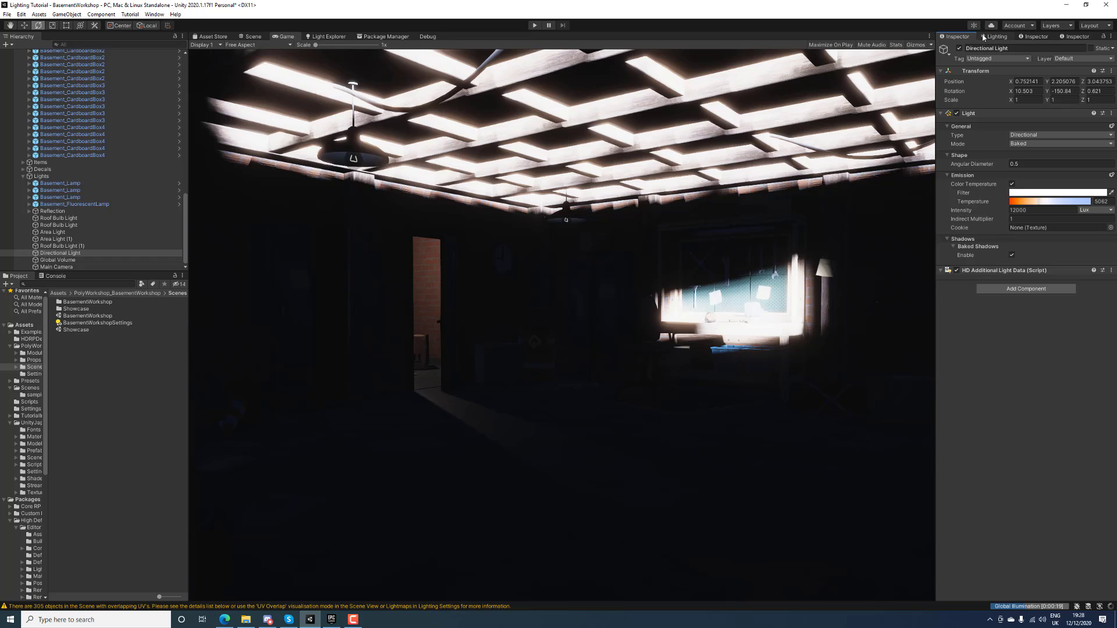
pyautogui.click(982, 37)
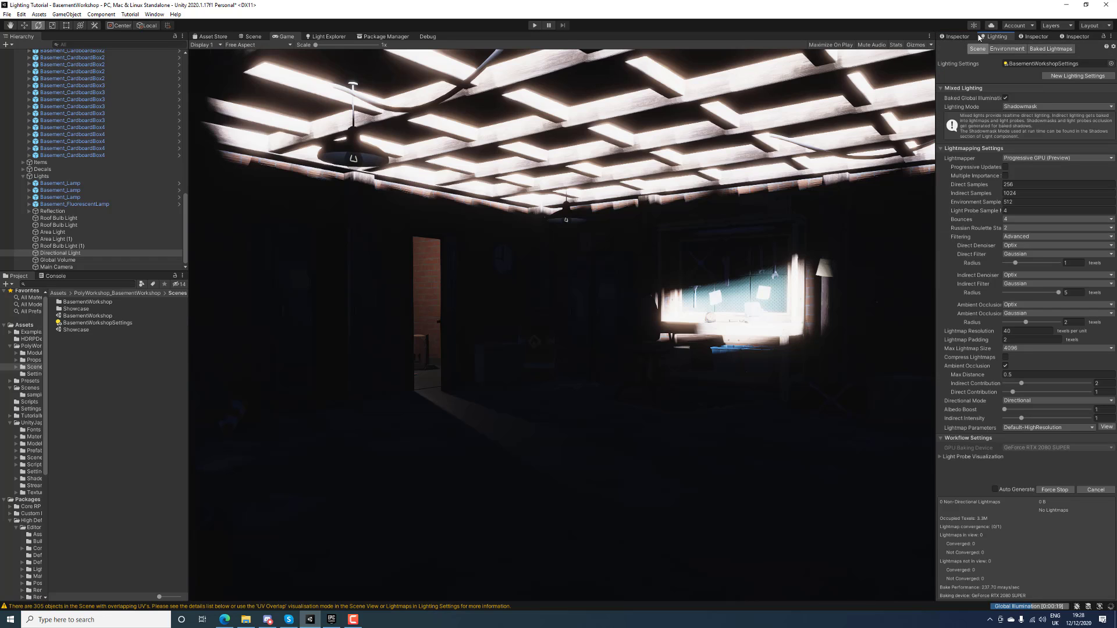
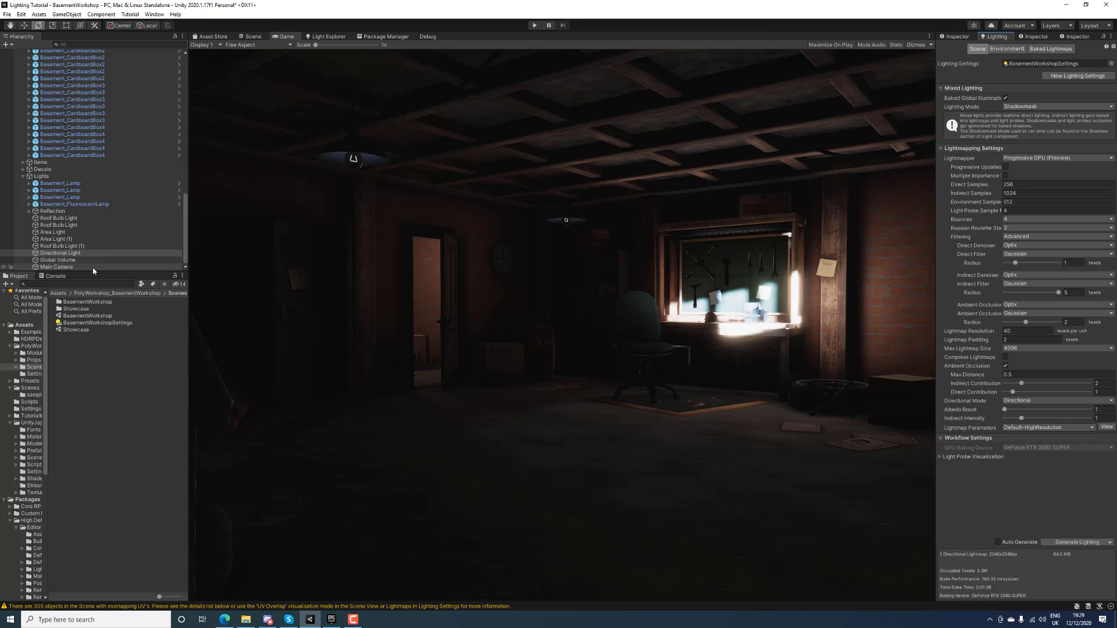
# Align Main Camera with a closer view of the office chair and lit workbench, and preview it in Game view
pyautogui.click(252, 38)
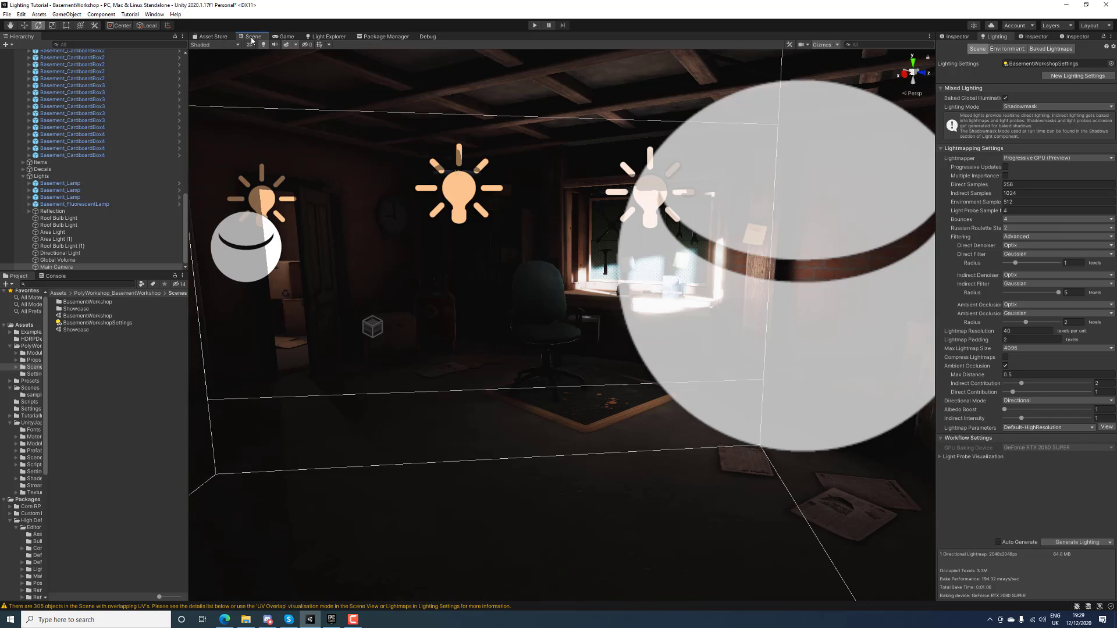
pyautogui.moveTo(434, 224); pyautogui.dragTo(318, 205, button='right')
pyautogui.press('s')
pyautogui.click(284, 39)
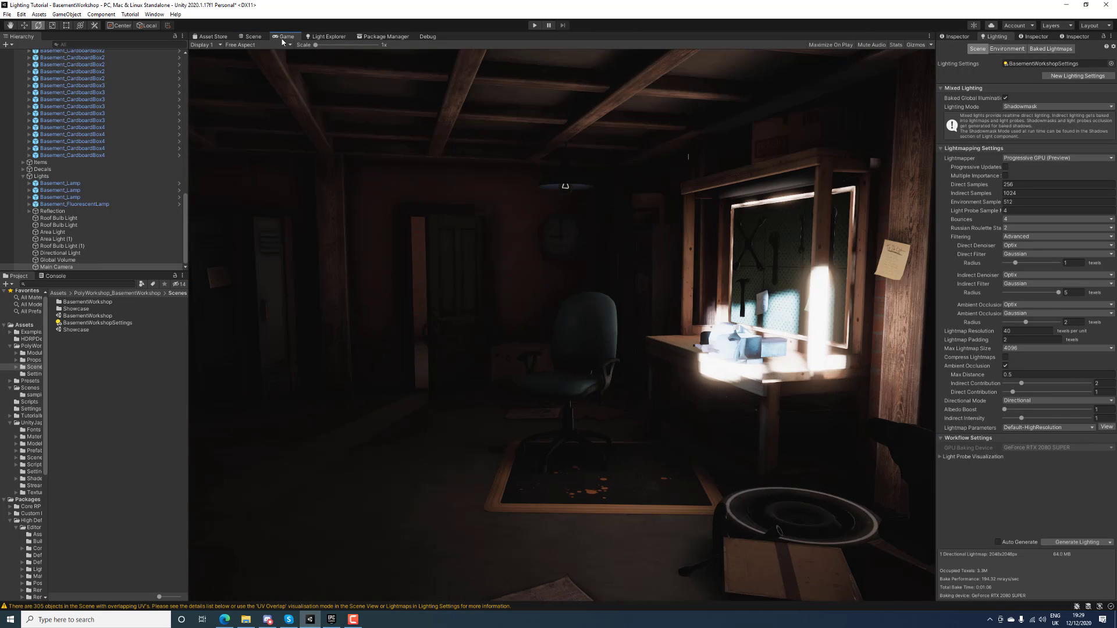
# Align Main Camera with a wider view of the workshop that includes the doorway and workbench, and preview it in Game view
pyautogui.click(252, 36)
pyautogui.moveTo(331, 107); pyautogui.dragTo(635, 249, button='right')
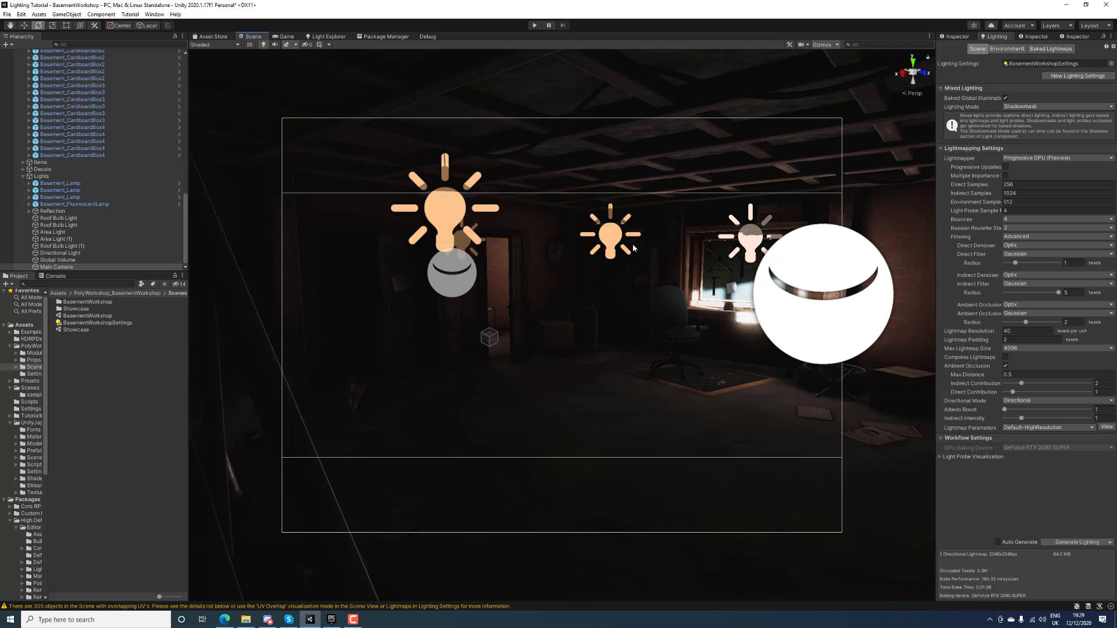
pyautogui.click(285, 36)
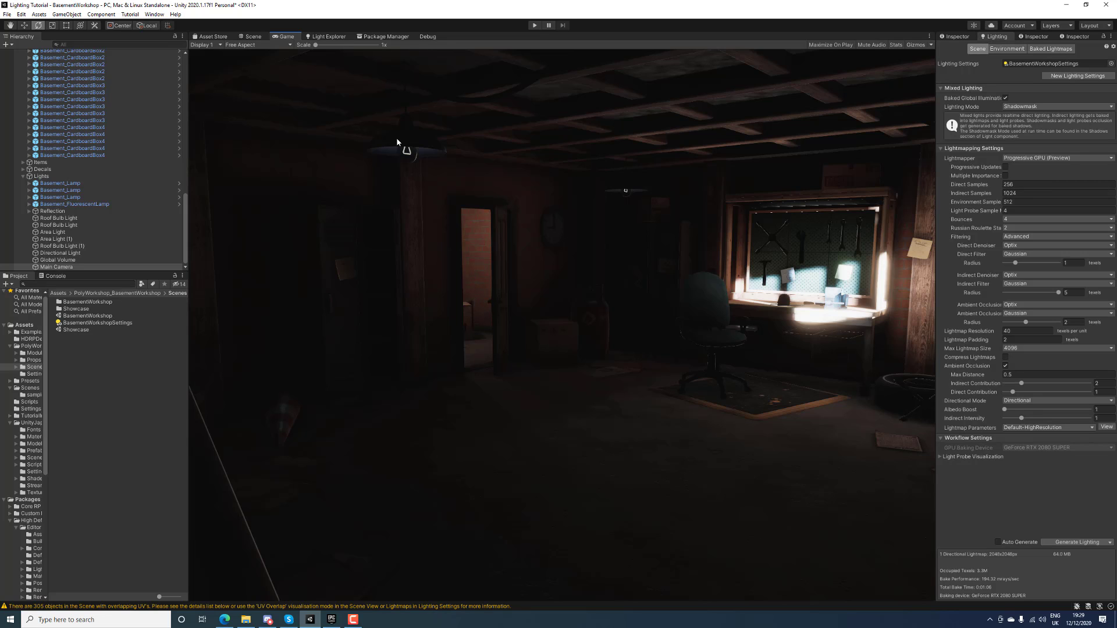
# Inspect the emissive colour of the hanging lamp's bulb material without changing it, and check the lamp in Game view
pyautogui.click(253, 37)
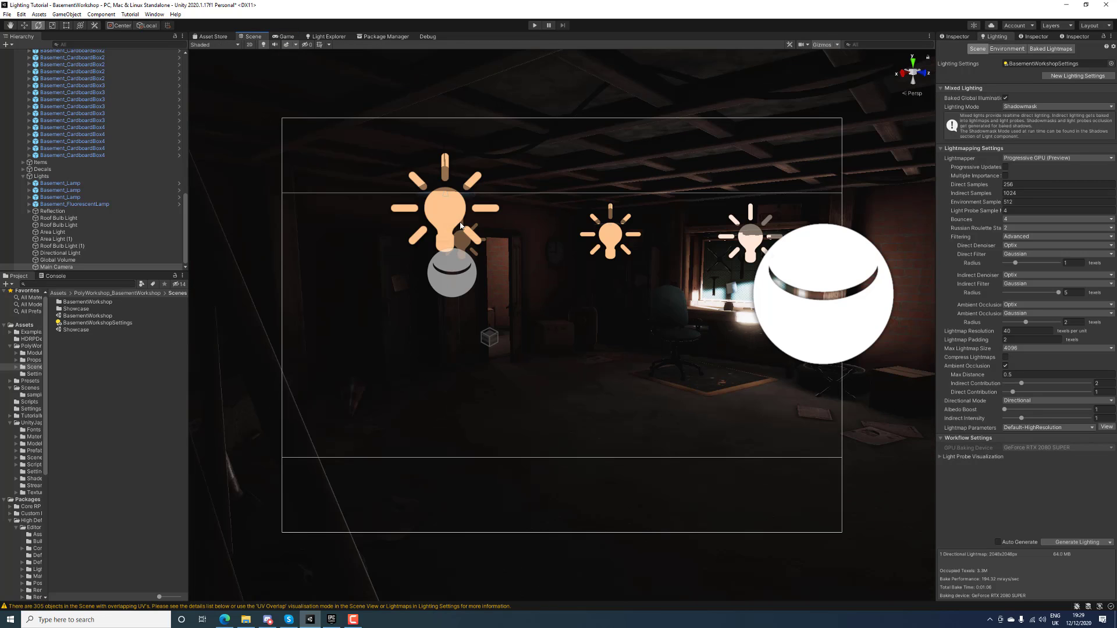
pyautogui.moveTo(559, 231); pyautogui.dragTo(428, 185, button='right')
pyautogui.press('w')
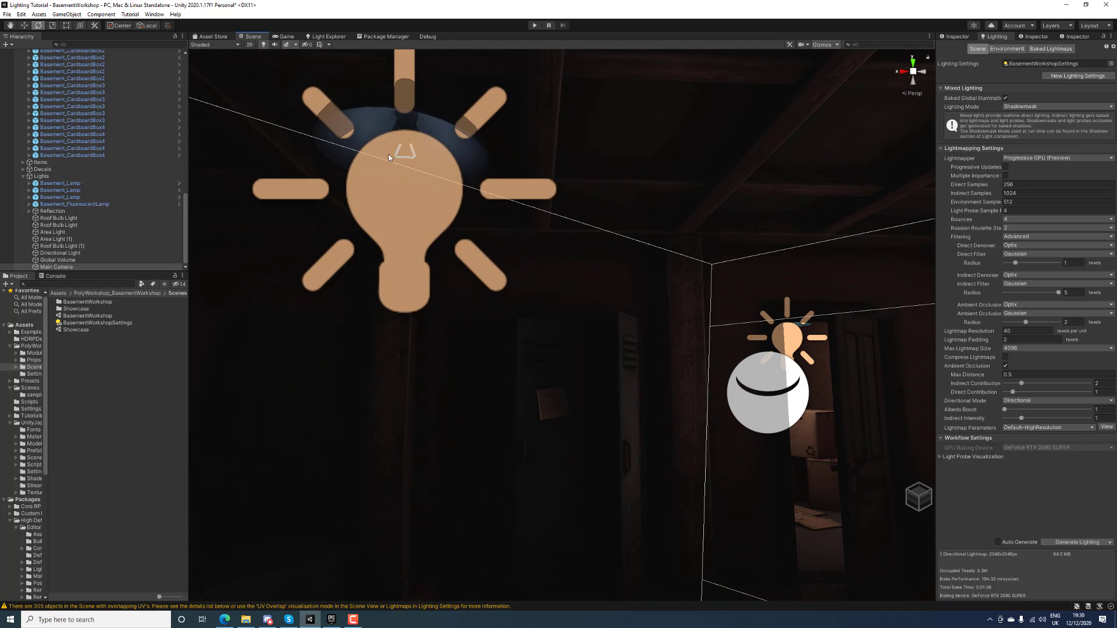
pyautogui.click(400, 132)
pyautogui.click(400, 133)
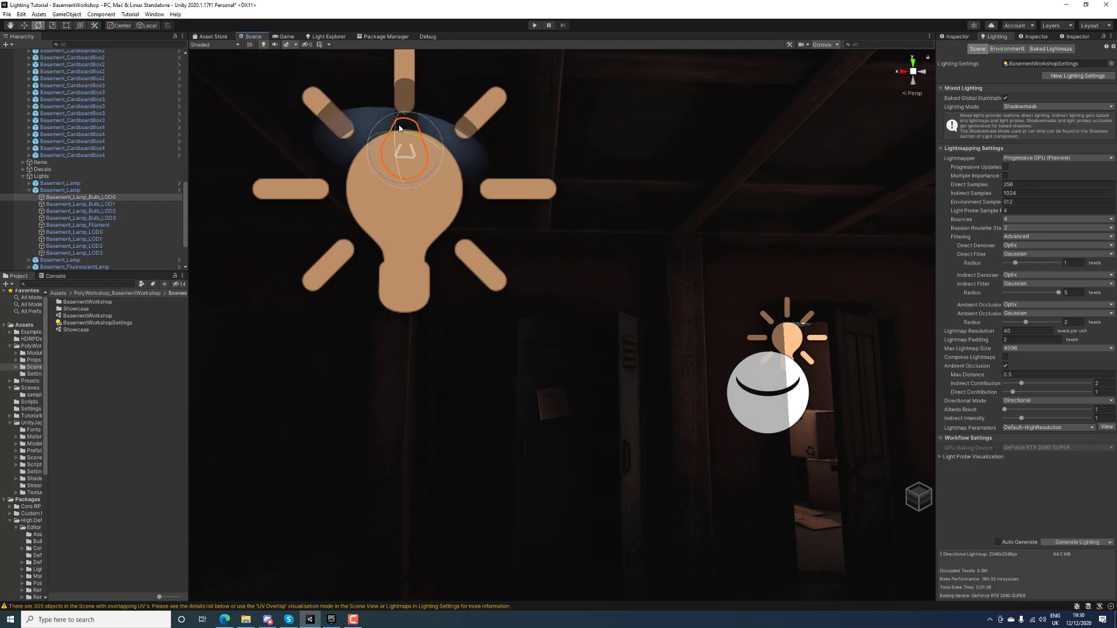
pyautogui.click(955, 36)
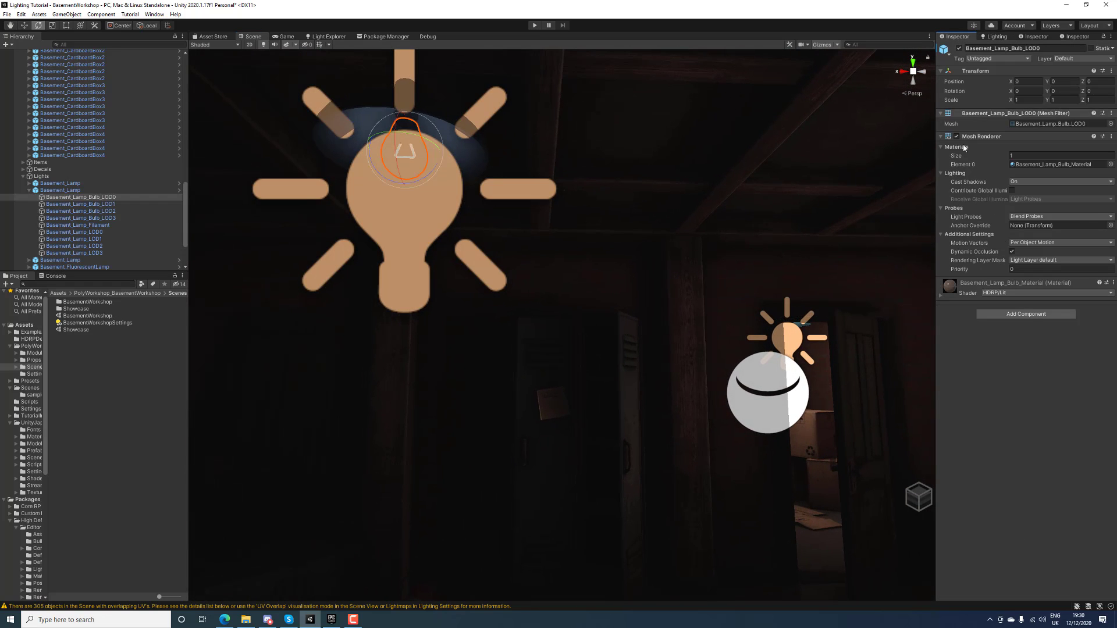
pyautogui.click(940, 295)
pyautogui.scroll(-5, 965, 378)
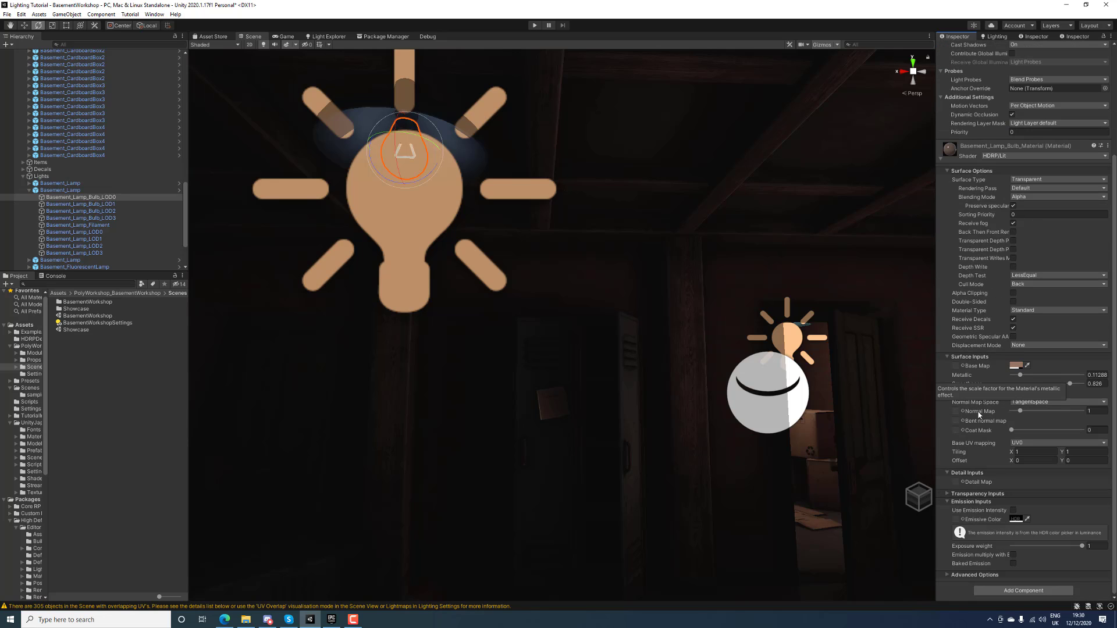
pyautogui.click(1015, 519)
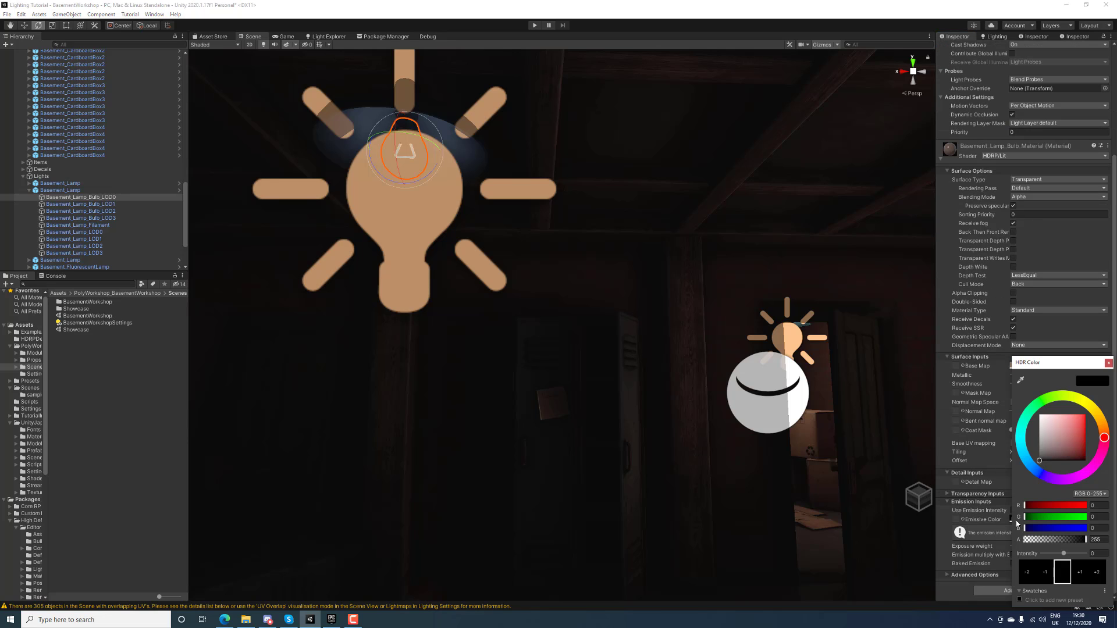
pyautogui.click(1109, 363)
pyautogui.moveTo(742, 300); pyautogui.dragTo(745, 272, button='right')
pyautogui.press('s')
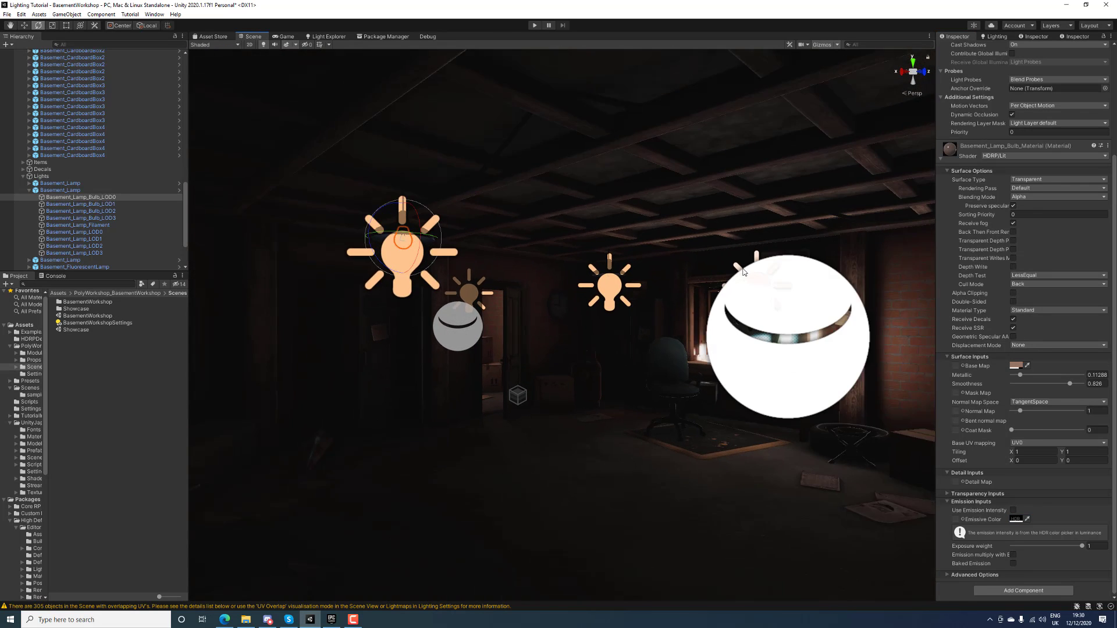
pyautogui.click(287, 36)
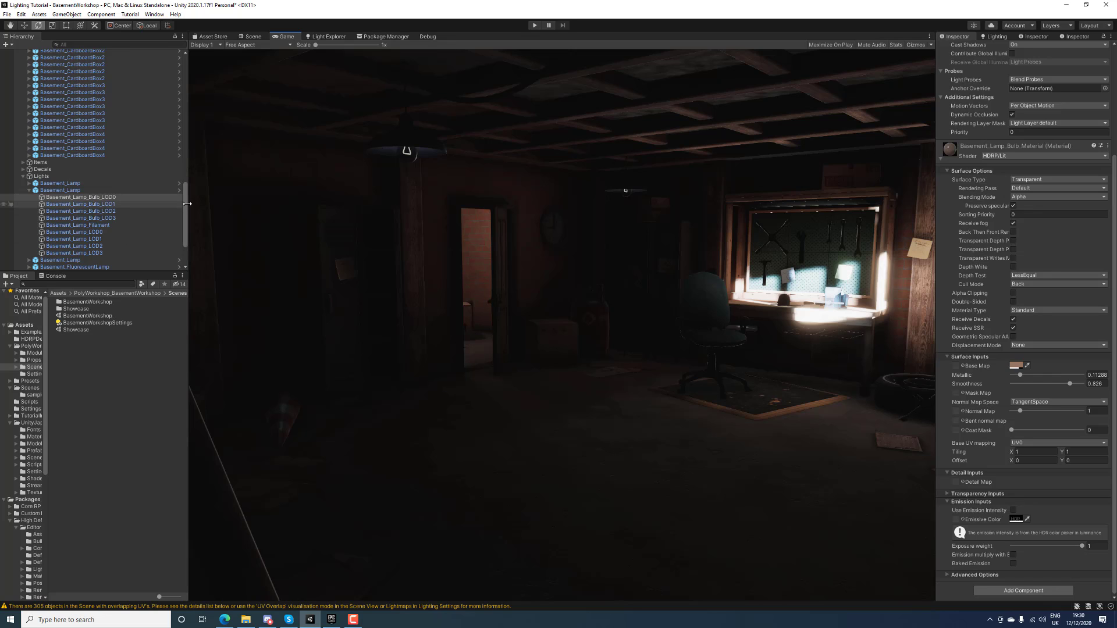
# Set Main Camera's focal length to 27.8
pyautogui.moveTo(185, 204); pyautogui.dragTo(184, 246)
pyautogui.click(56, 267)
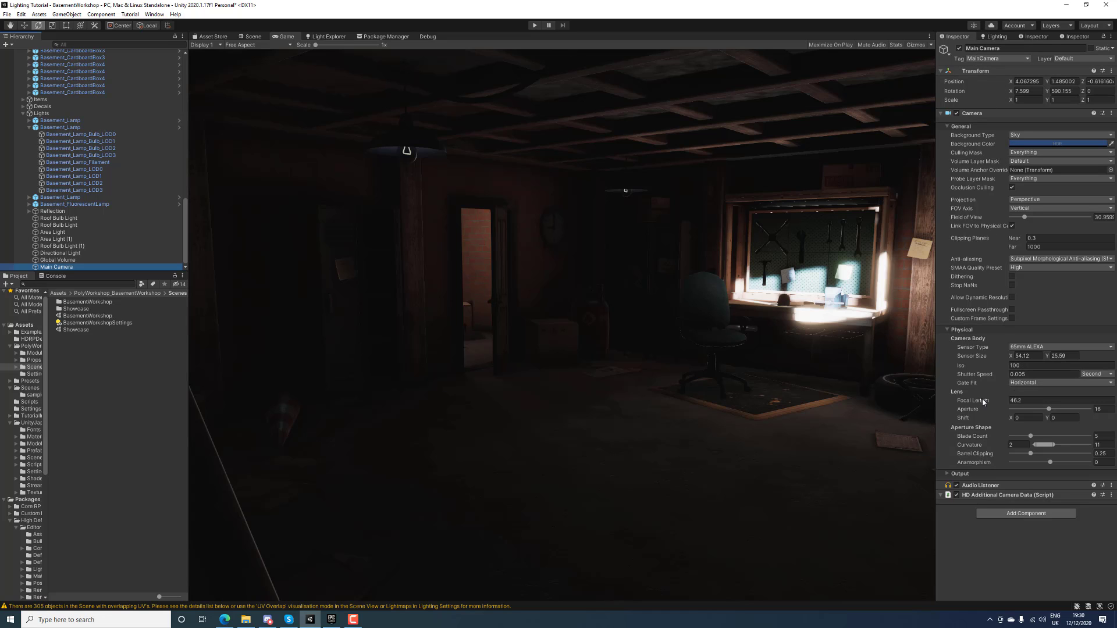
pyautogui.moveTo(982, 399); pyautogui.dragTo(929, 396)
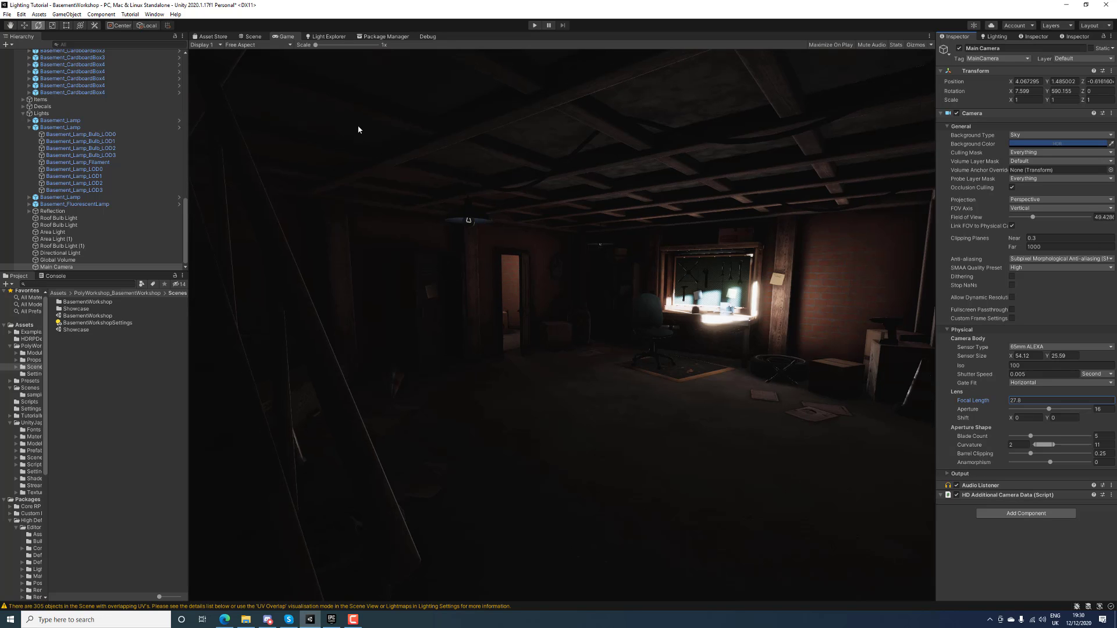
# Align Main Camera with a view across the room that takes in the doorway, workbench and ladder, and preview it in Game view
pyautogui.click(253, 36)
pyautogui.press('f')
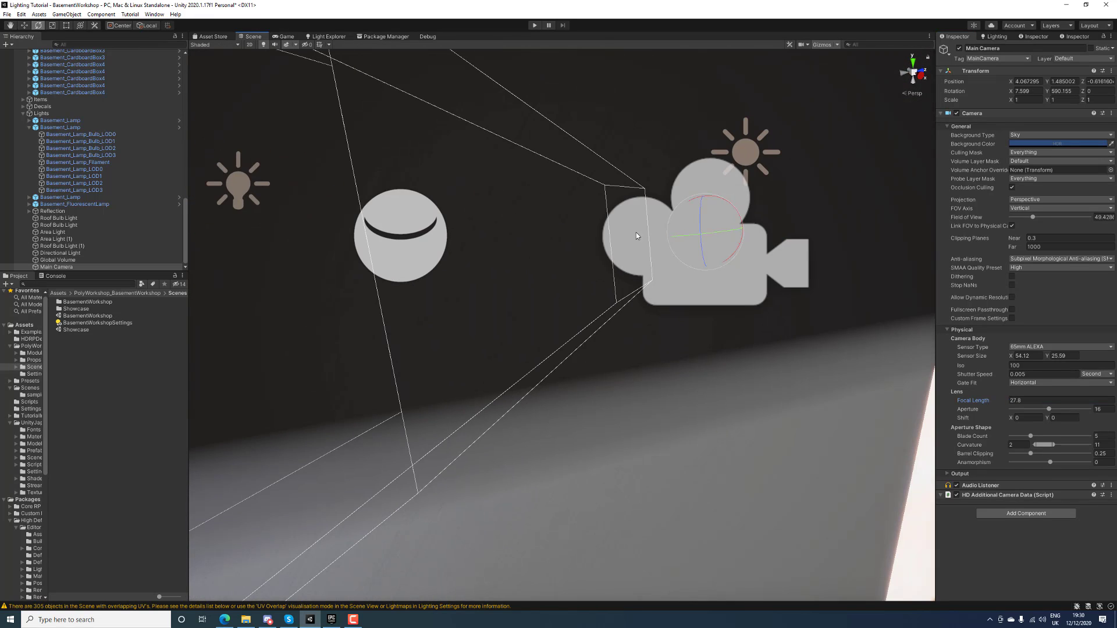
pyautogui.press('w')
pyautogui.moveTo(620, 237); pyautogui.dragTo(505, 219, button='right')
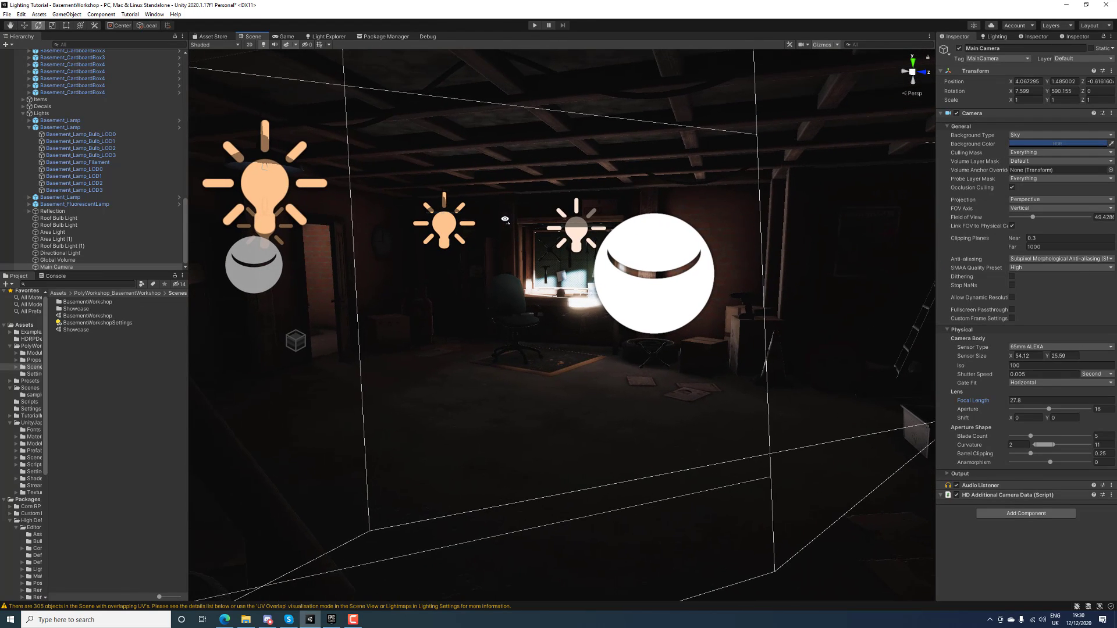
pyautogui.hotkey('ctrl', 'shift', 'f')
pyautogui.hotkey('ctrl', '2')
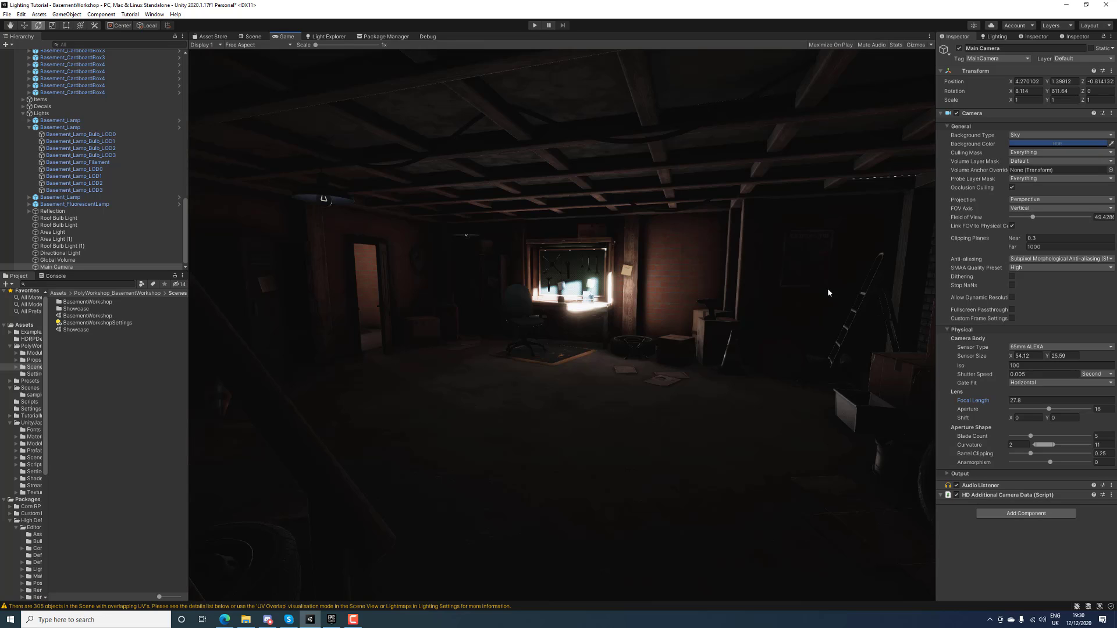
# Set Main Camera's focal length to 80 and realign it to about 2.4, 604.2, 0 degrees, previewing the chair and workbench in Game view
pyautogui.moveTo(962, 402); pyautogui.dragTo(1075, 397)
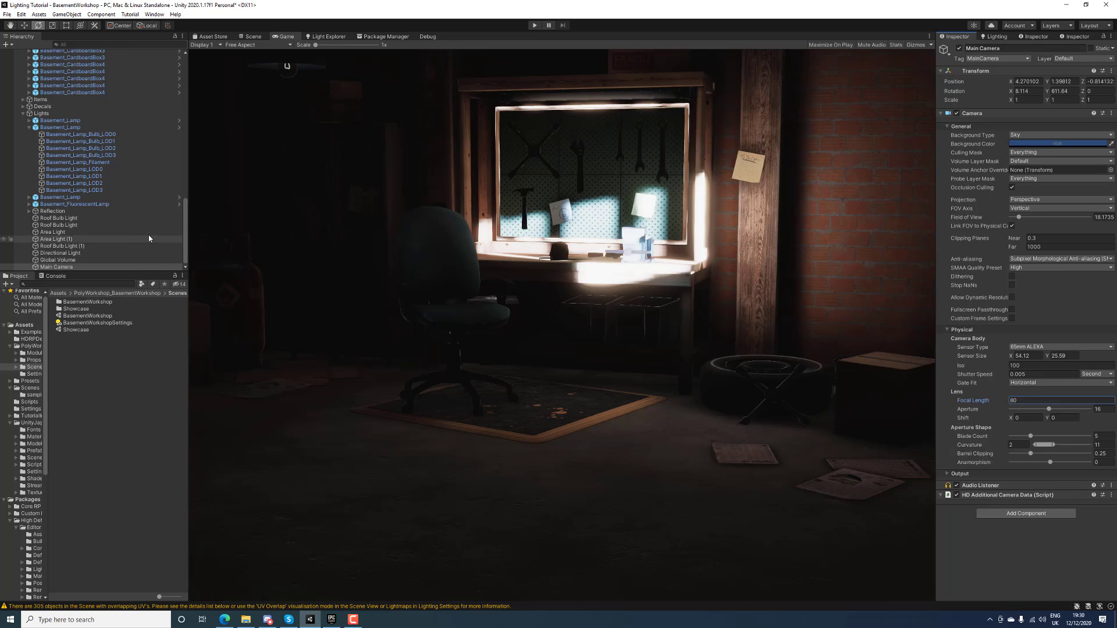
pyautogui.click(254, 36)
pyautogui.moveTo(527, 272); pyautogui.dragTo(504, 255, button='right')
pyautogui.hotkey('ctrl', 'shift', 'f')
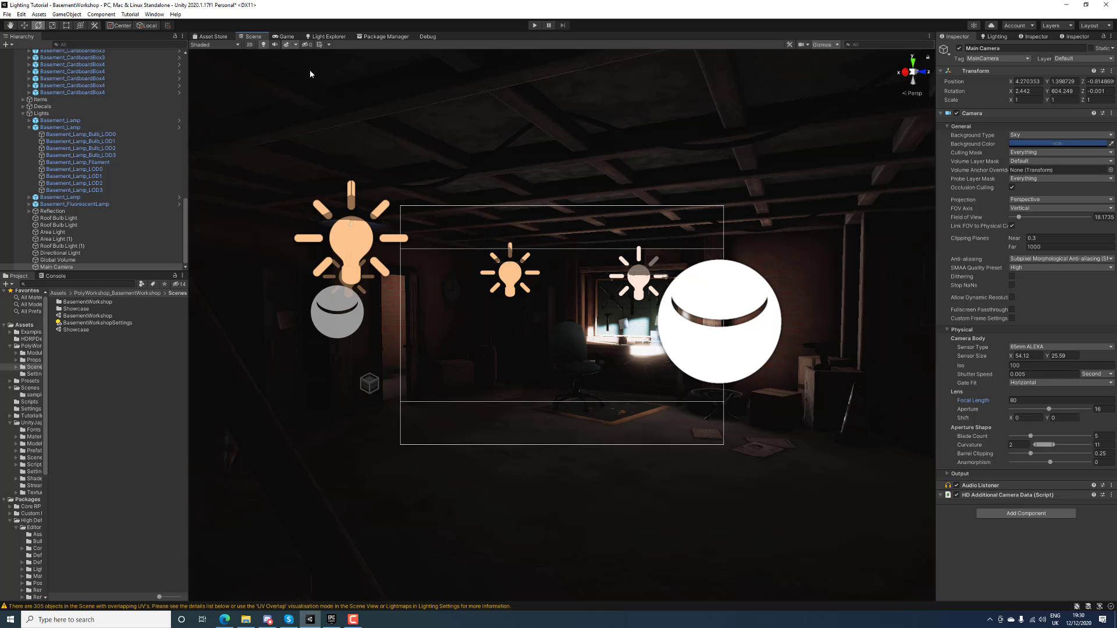
pyautogui.click(287, 36)
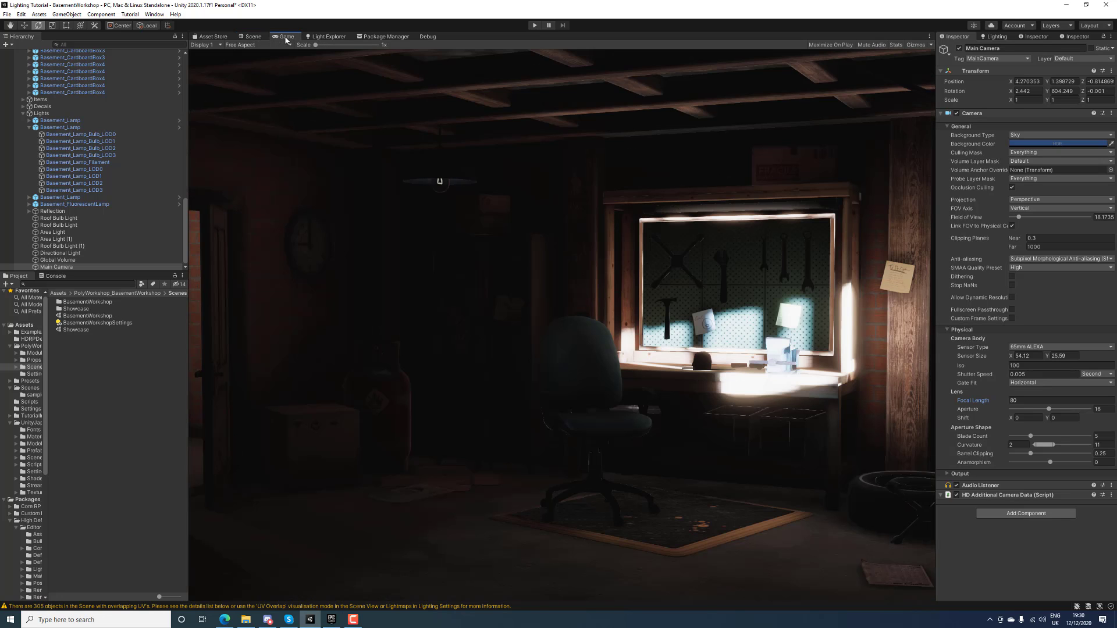
# Set Main Camera's focal length to 60
pyautogui.moveTo(979, 401); pyautogui.dragTo(938, 399)
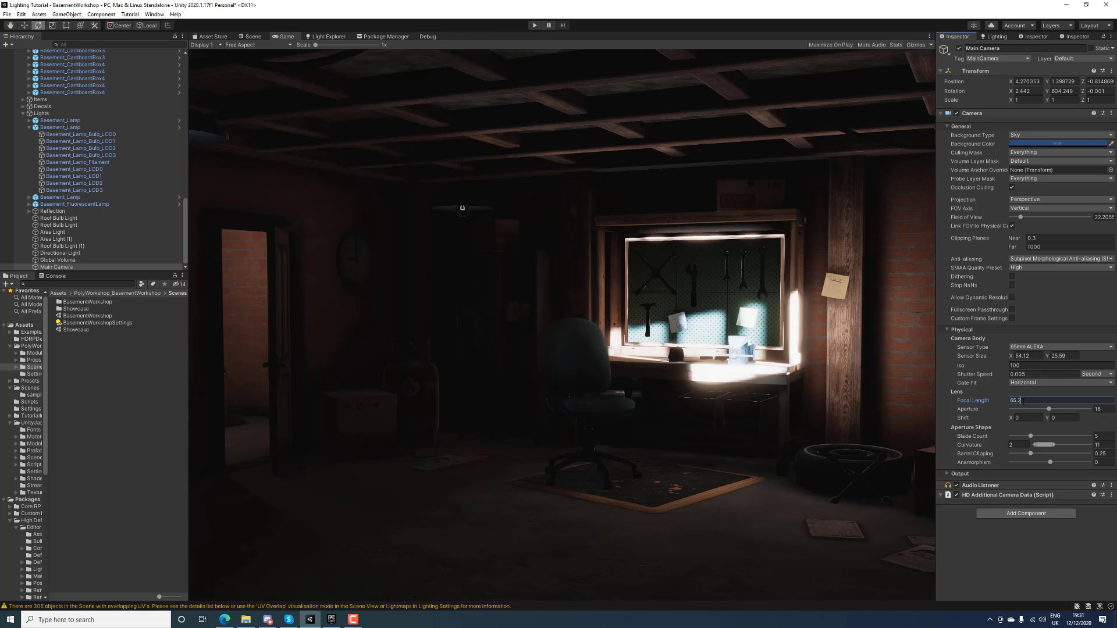
pyautogui.doubleClick(1011, 401)
pyautogui.write('60')
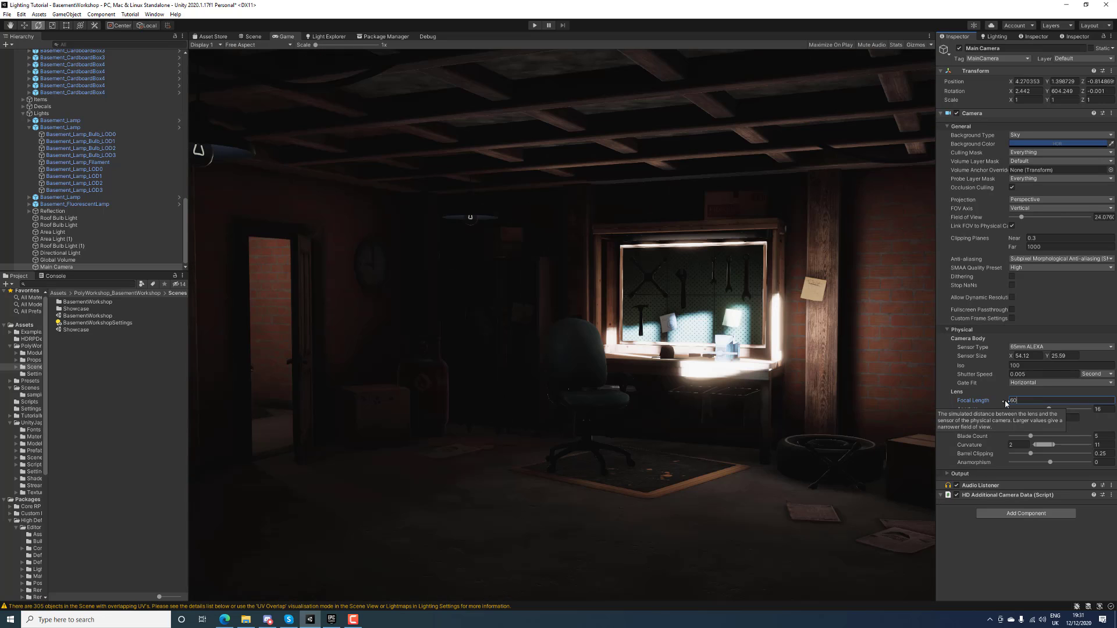